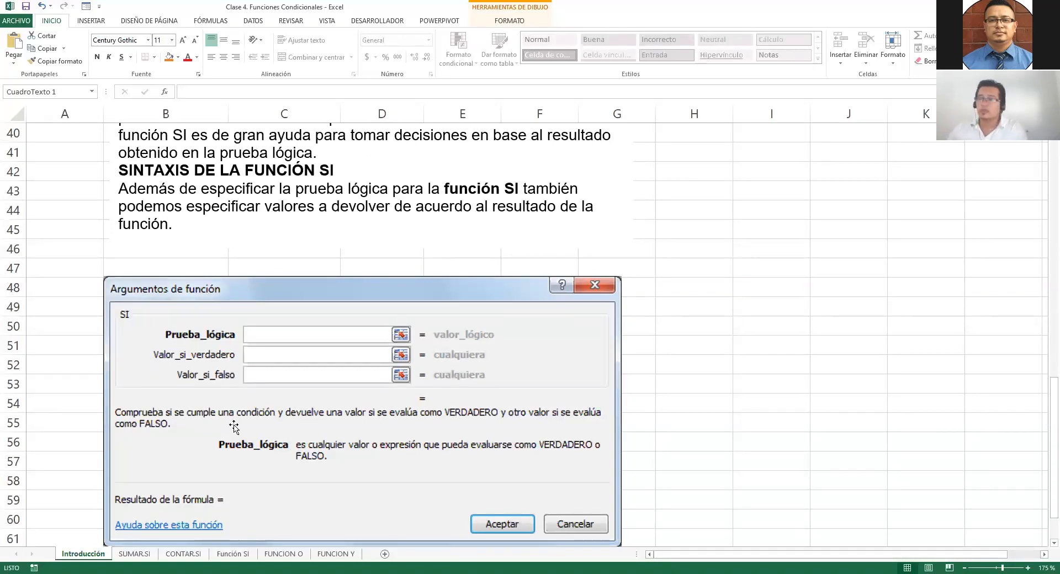
Review the SUMAR.SI syntax in the introduction text, highlighting its rango, criterio and rango_suma arguments in turn.
{"action": "scroll", "coordinate": [232, 426], "scroll_direction": "up", "scroll_amount": 3}
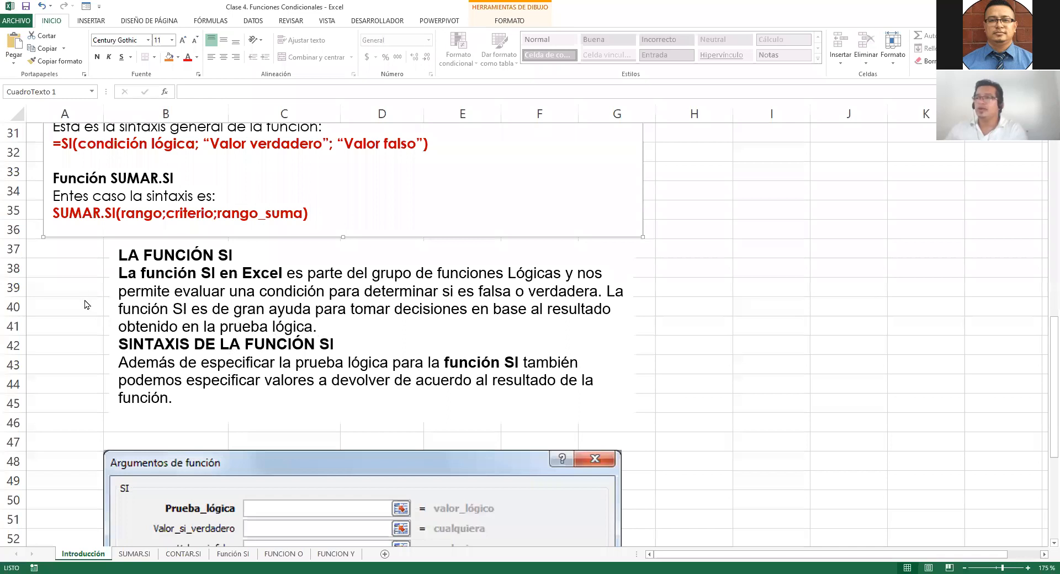
{"action": "scroll", "coordinate": [86, 304], "scroll_direction": "up", "scroll_amount": 2}
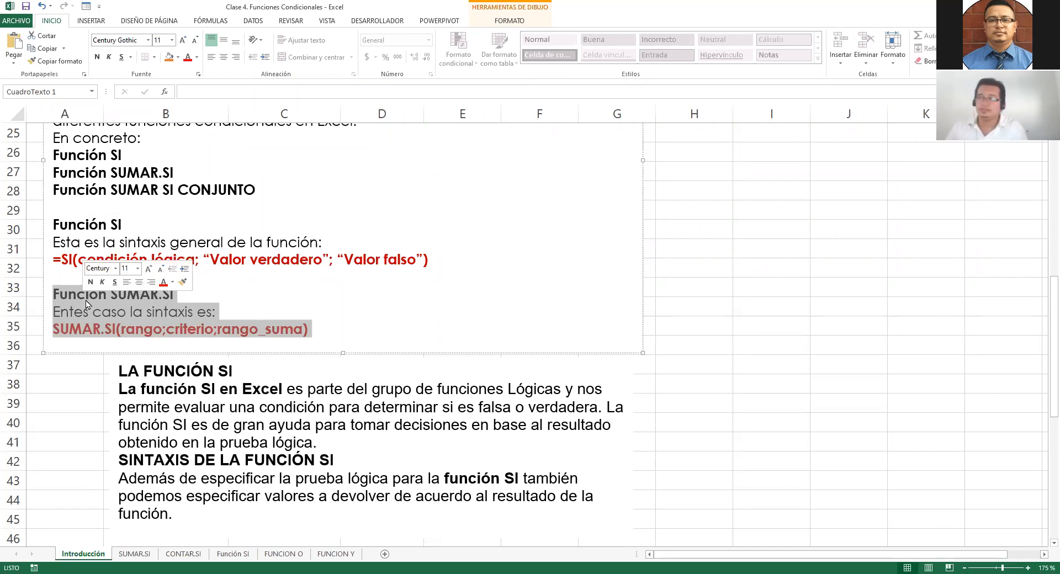
{"action": "left_click", "coordinate": [155, 328]}
{"action": "left_click_drag", "start_coordinate": [162, 328], "coordinate": [121, 328]}
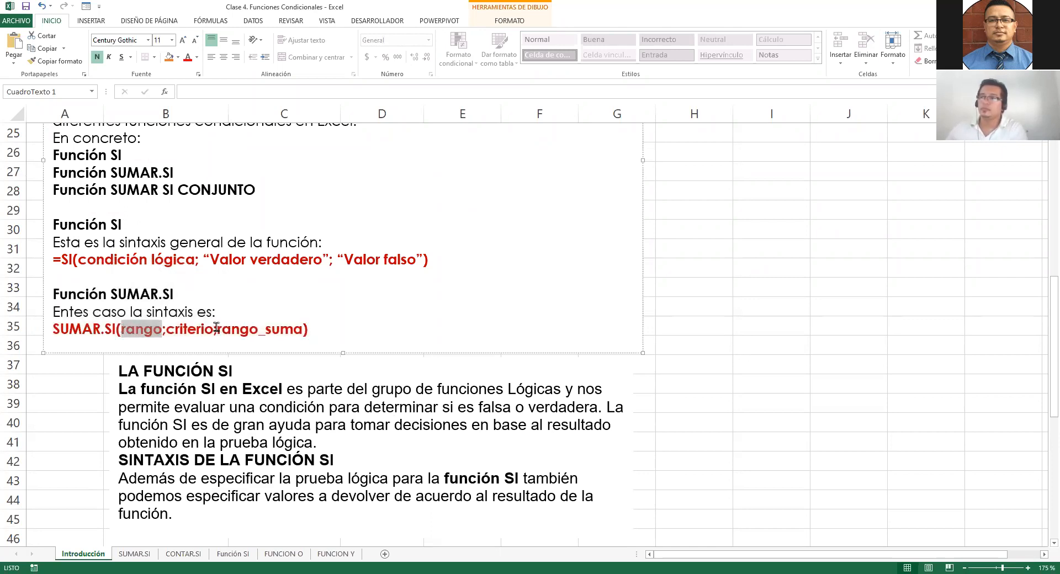
{"action": "double_click", "coordinate": [180, 329]}
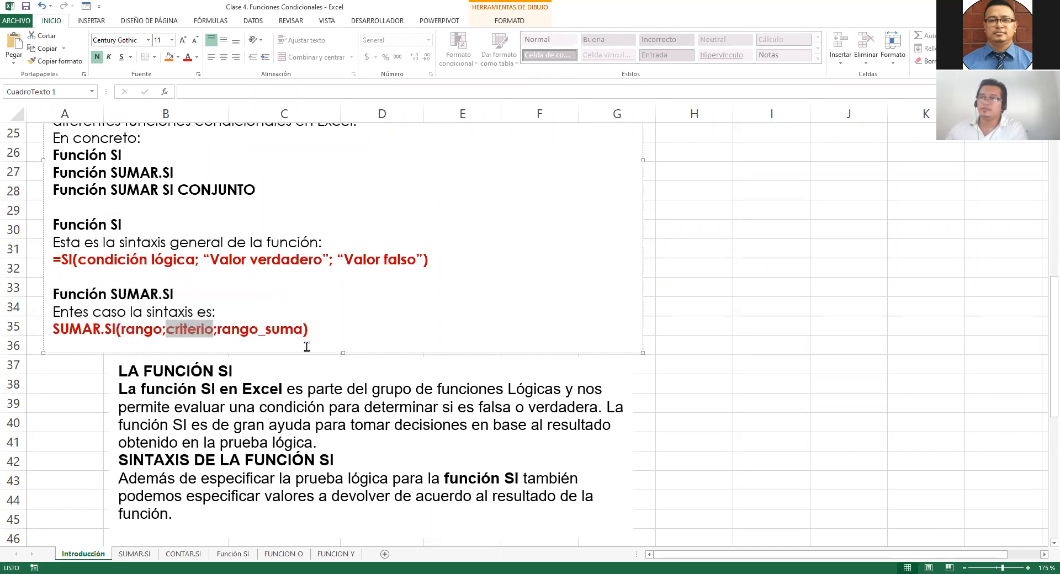
{"action": "left_click_drag", "start_coordinate": [304, 329], "coordinate": [217, 329]}
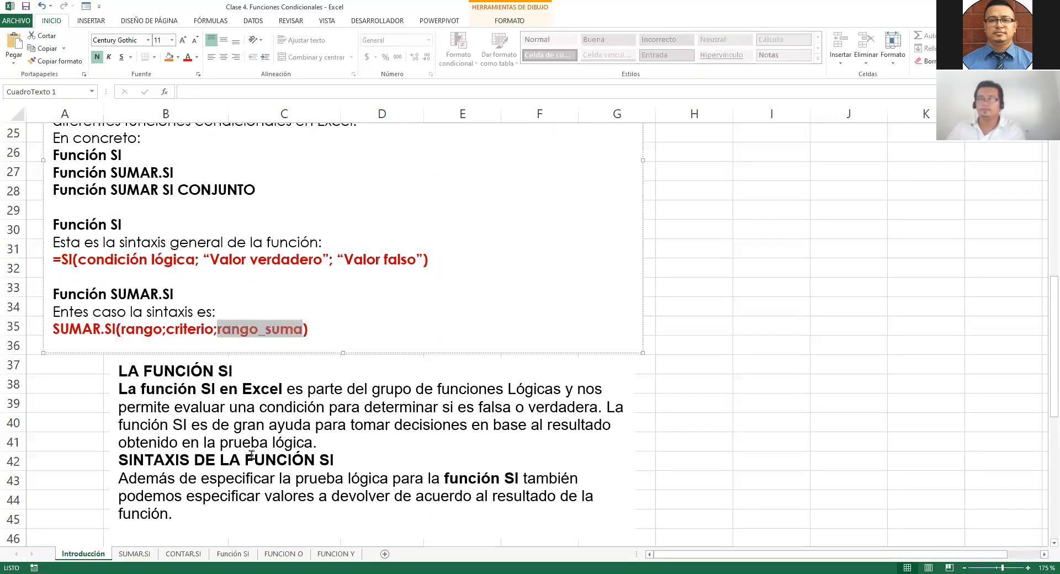
Switch to the SUMAR.SI sheet and select the criterion cell G4 beside the Nombre label.
{"action": "left_click", "coordinate": [133, 554]}
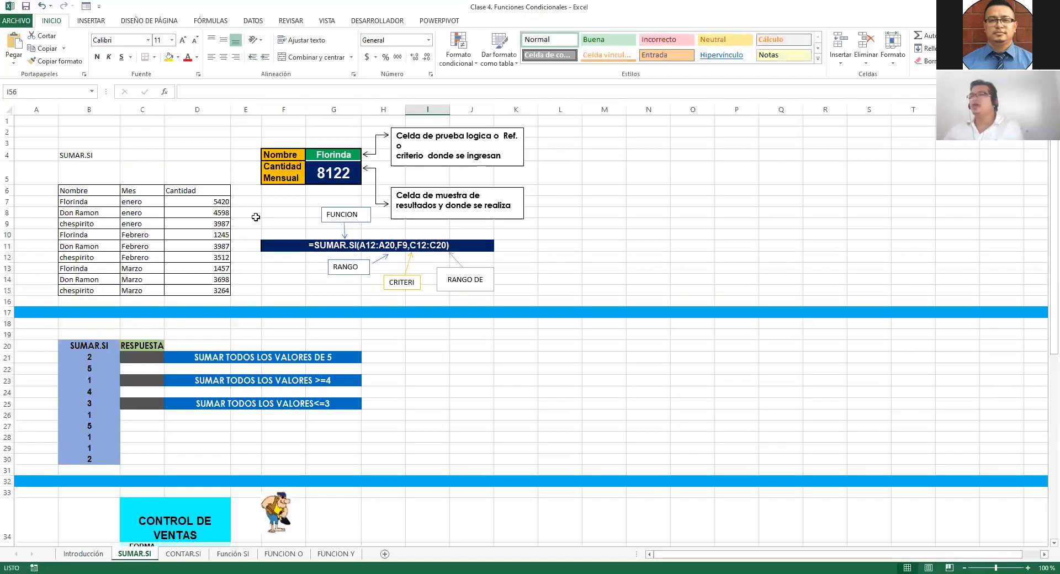
{"action": "scroll", "coordinate": [255, 217], "scroll_direction": "up", "scroll_amount": 3}
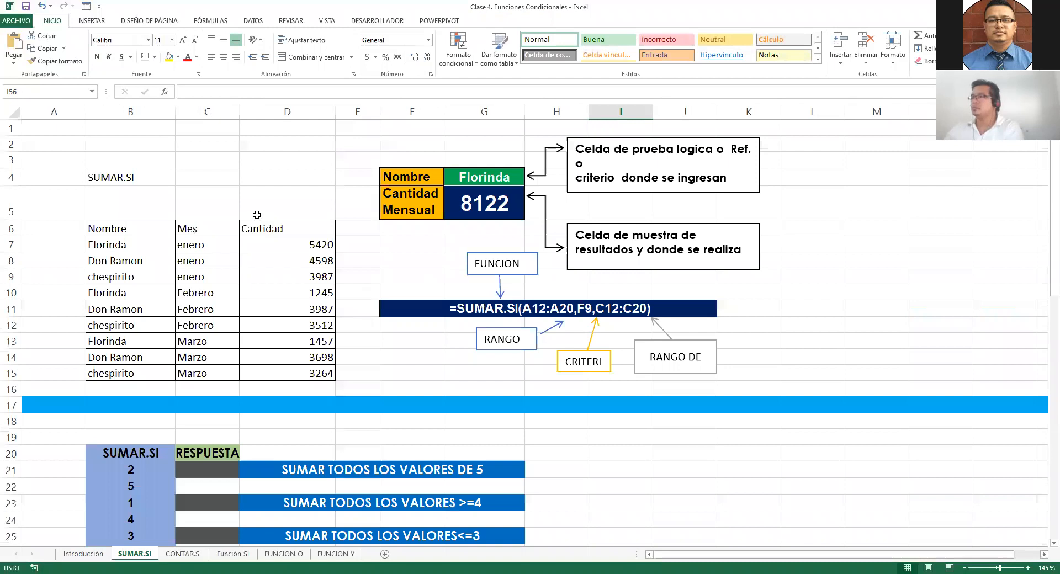
{"action": "scroll", "coordinate": [257, 215], "scroll_direction": "up", "scroll_amount": 1}
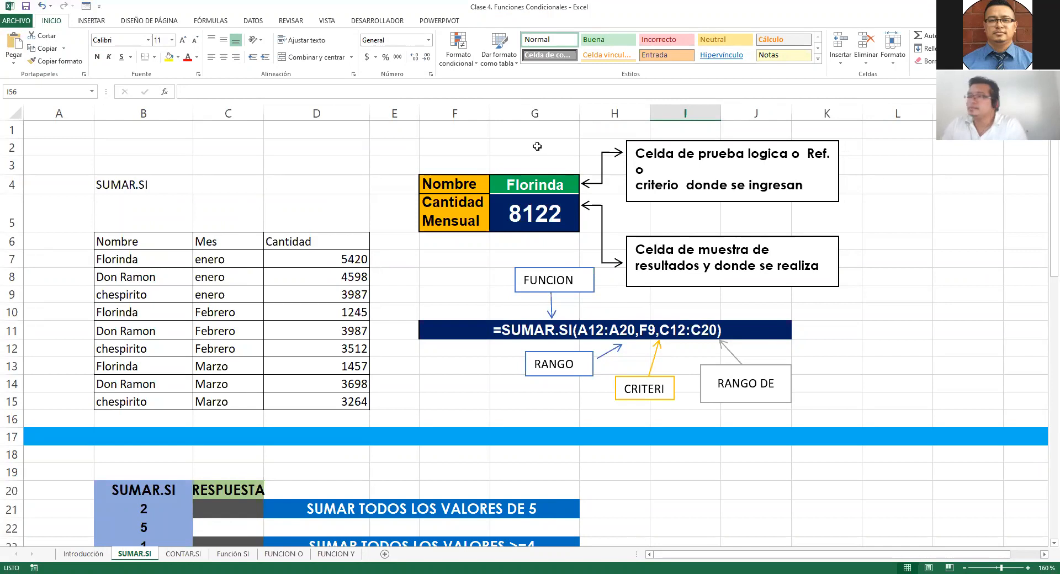
{"action": "left_click", "coordinate": [555, 185]}
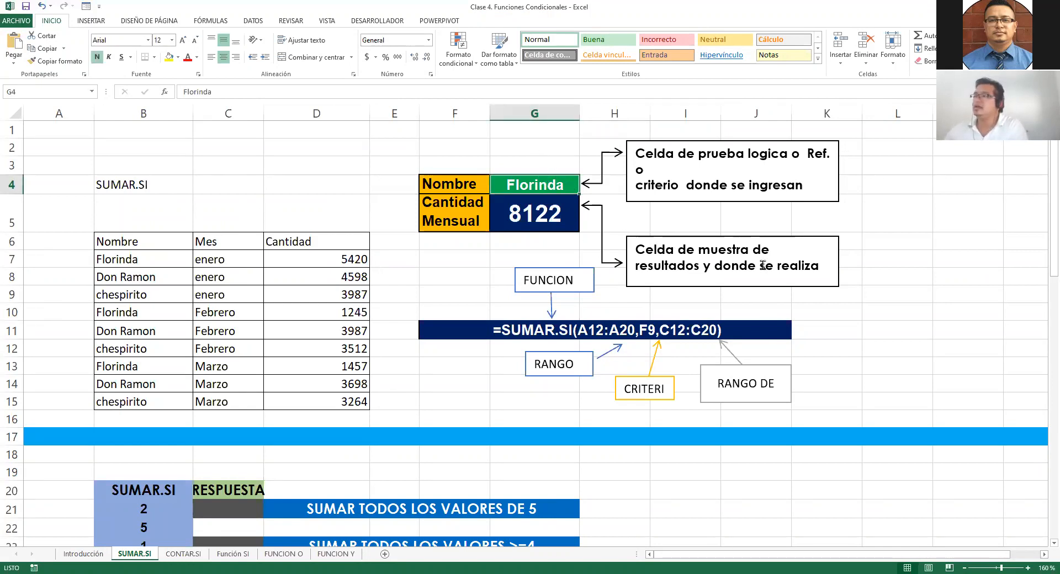
Enlarge the text box explaining the criterion cell so that its whole text fits inside.
{"action": "left_click", "coordinate": [793, 187]}
{"action": "left_click_drag", "start_coordinate": [794, 187], "coordinate": [636, 152]}
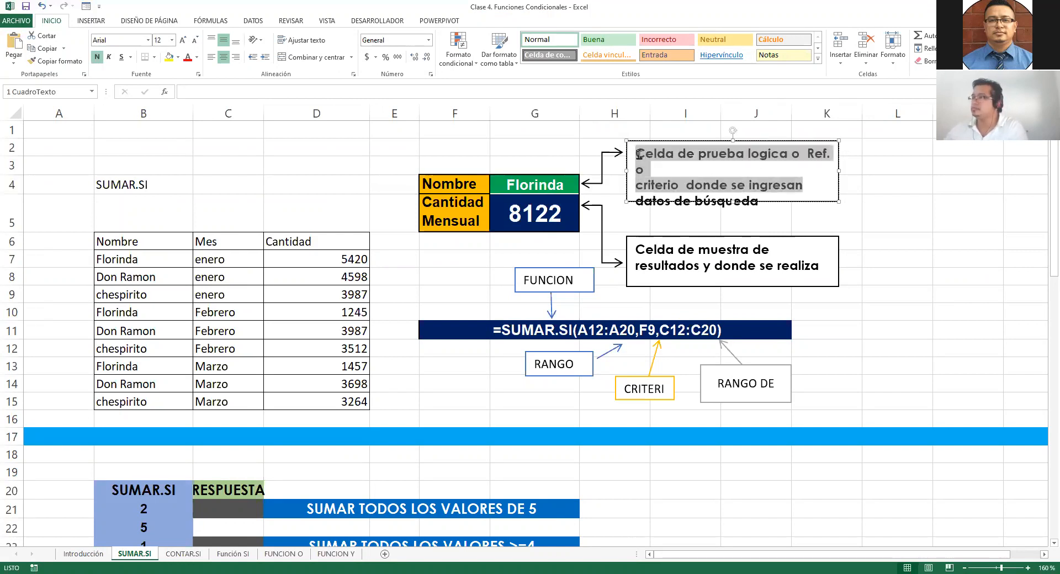
{"action": "left_click", "coordinate": [731, 199]}
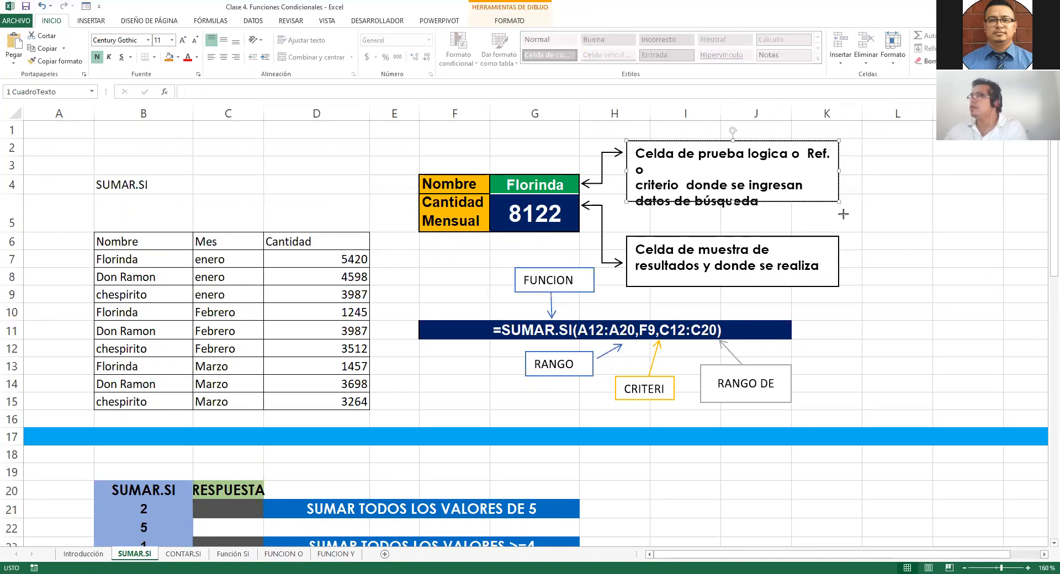
{"action": "left_click_drag", "start_coordinate": [839, 202], "coordinate": [846, 213]}
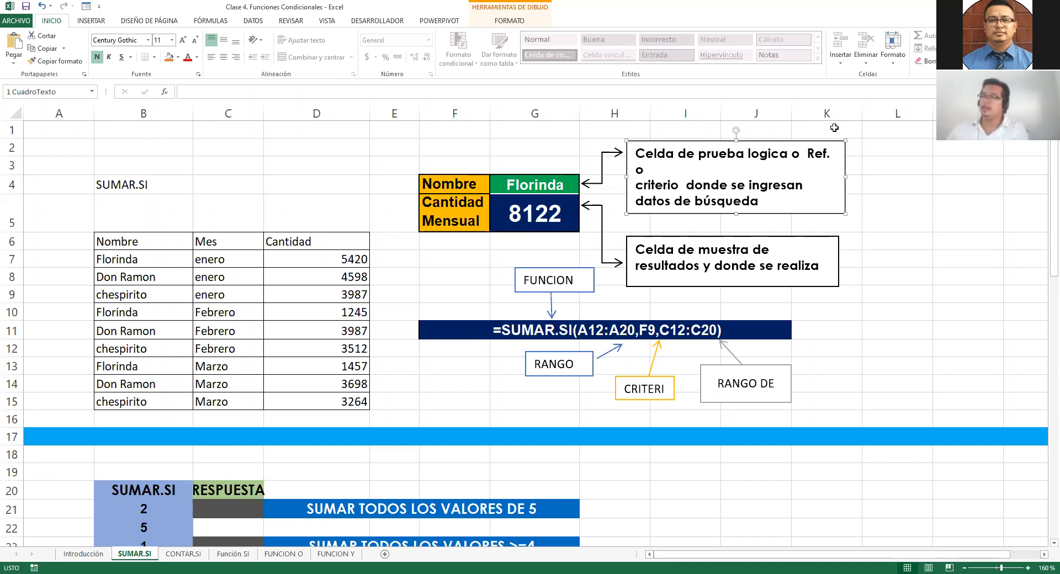
Replace the first range in the sample SUMAR.SI formula in F11 with B7:B15, matching the names in the table.
{"action": "left_click_drag", "start_coordinate": [141, 241], "coordinate": [129, 411]}
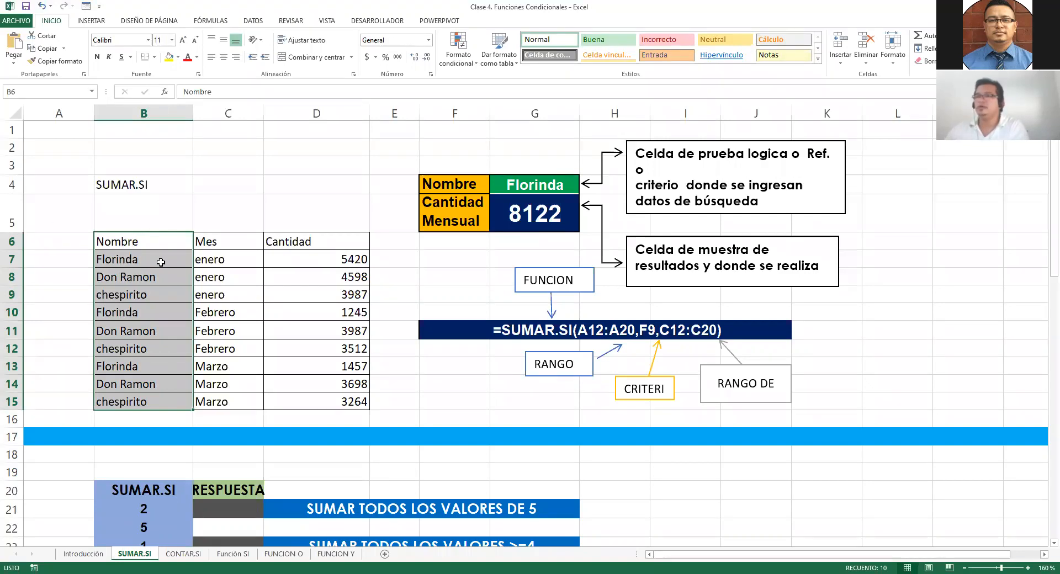
{"action": "left_click", "coordinate": [122, 261]}
{"action": "left_click_drag", "start_coordinate": [122, 261], "coordinate": [137, 401]}
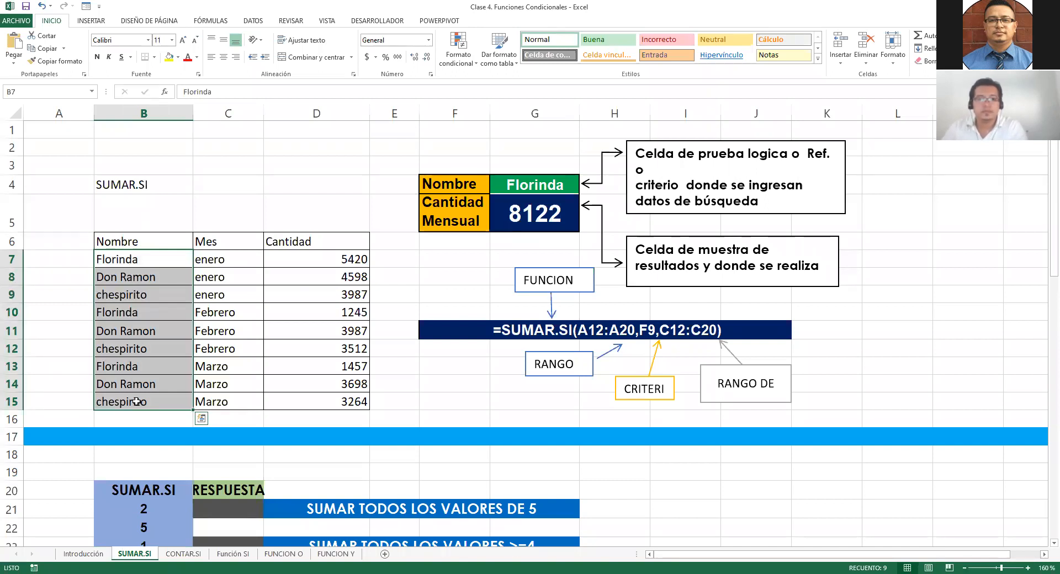
{"action": "double_click", "coordinate": [581, 330]}
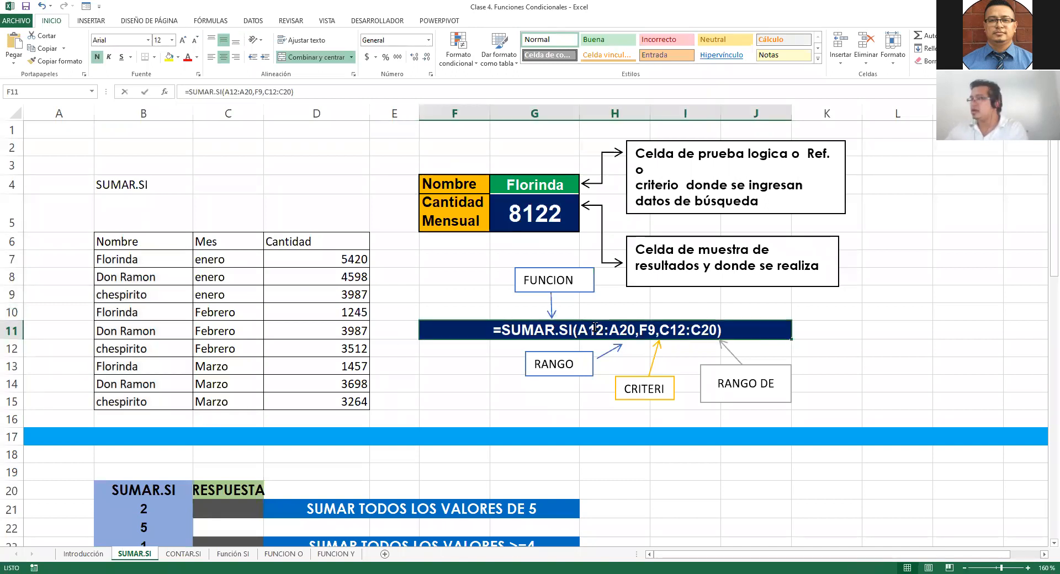
{"action": "left_click_drag", "start_coordinate": [581, 330], "coordinate": [636, 330]}
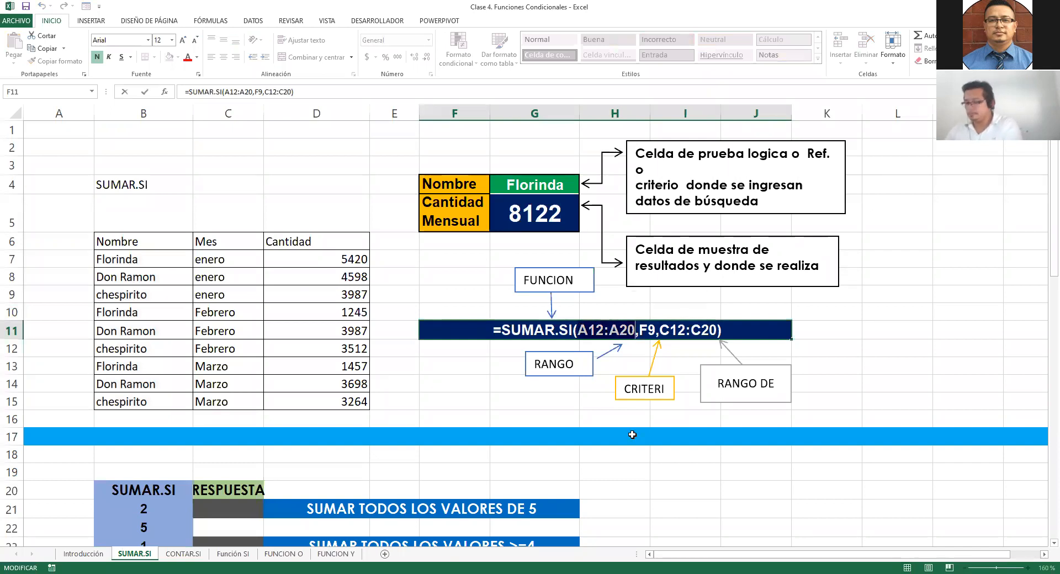
{"action": "type", "text": "B7:B15"}
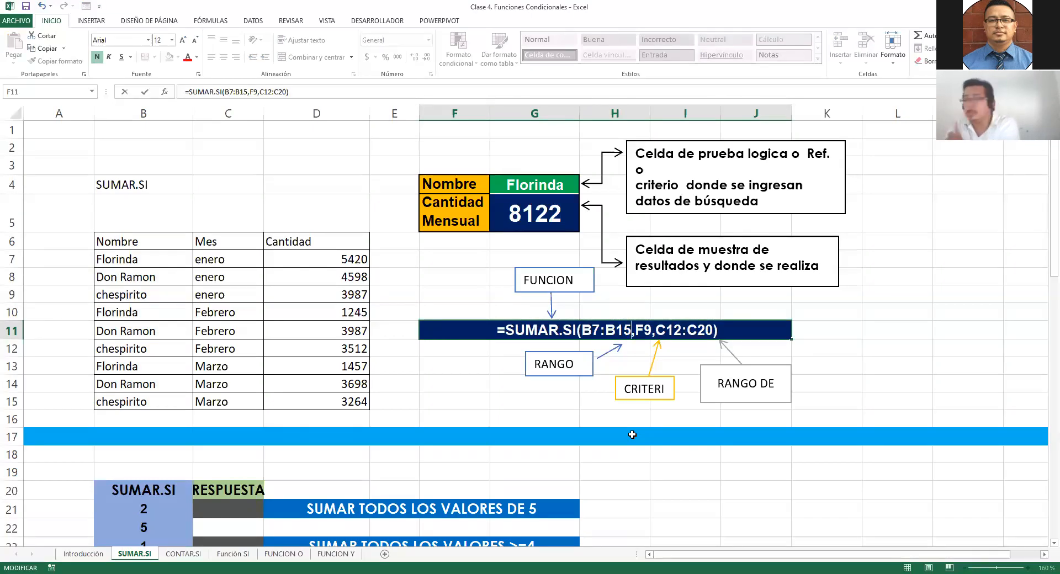
Point the criterion label's arrow at the second argument of the sample formula and set that argument to G4.
{"action": "left_click", "coordinate": [656, 347]}
{"action": "left_click_drag", "start_coordinate": [658, 341], "coordinate": [643, 339]}
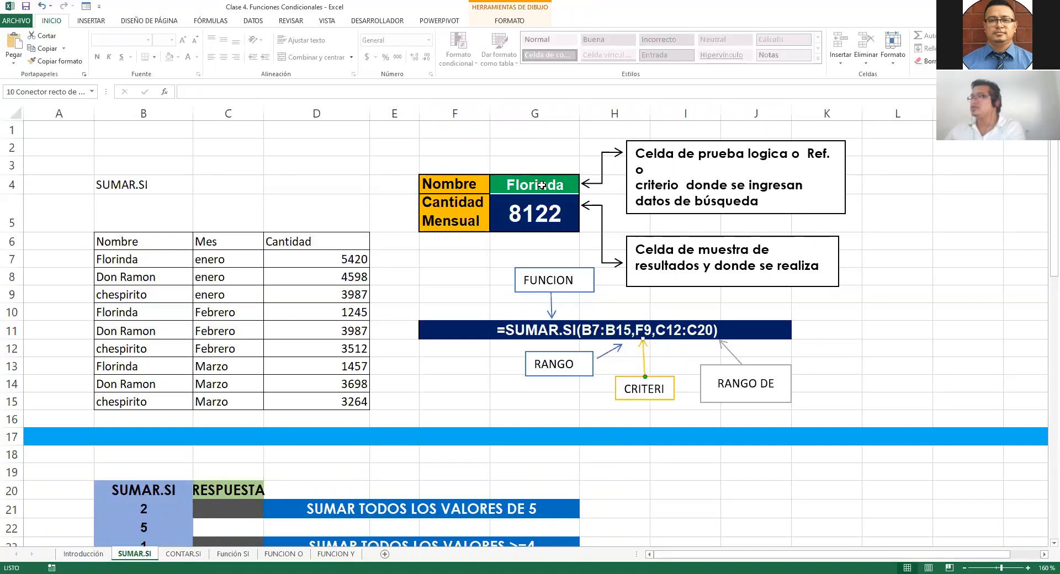
{"action": "double_click", "coordinate": [644, 330]}
{"action": "left_click_drag", "start_coordinate": [654, 330], "coordinate": [635, 330]}
{"action": "type", "text": "G4"}
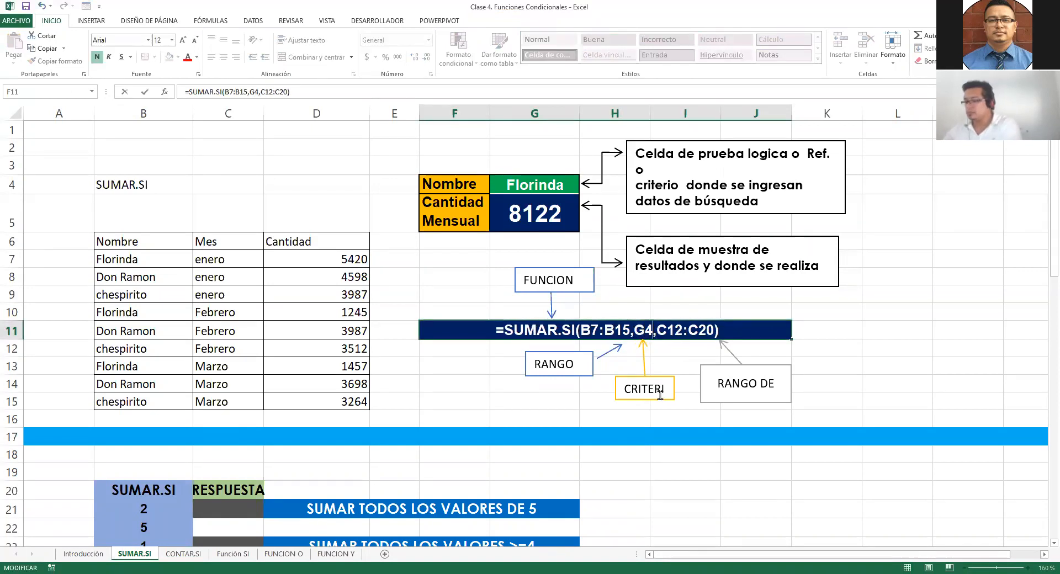
{"action": "key", "text": "Return"}
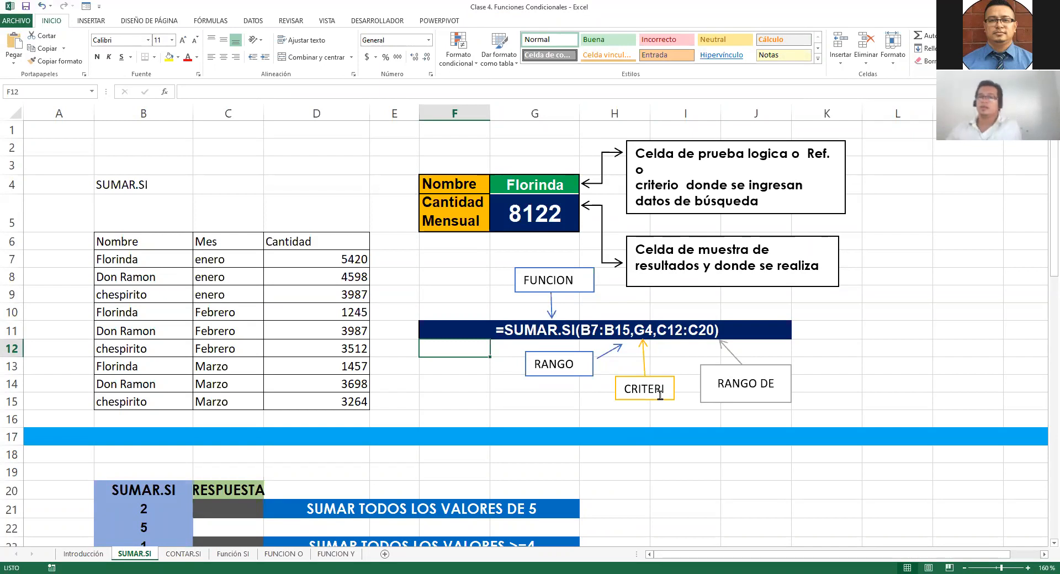
Enlarge the RANGO DE SUMA text box to fit its text and set the sample formula's sum range to D7:D15.
{"action": "left_click", "coordinate": [776, 392]}
{"action": "left_click_drag", "start_coordinate": [790, 401], "coordinate": [800, 415]}
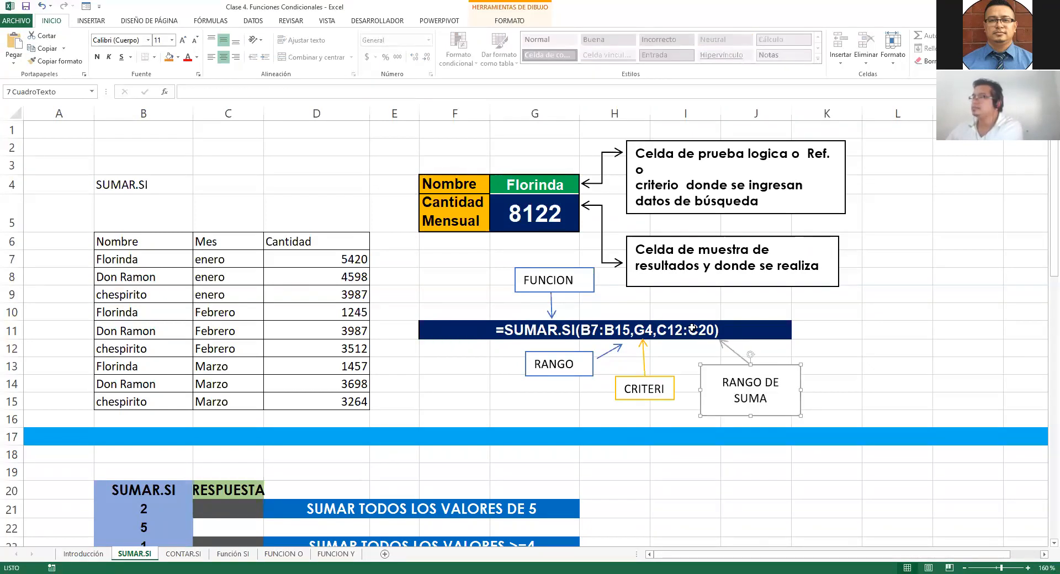
{"action": "left_click", "coordinate": [692, 329]}
{"action": "double_click", "coordinate": [692, 329]}
{"action": "left_click_drag", "start_coordinate": [658, 326], "coordinate": [714, 330]}
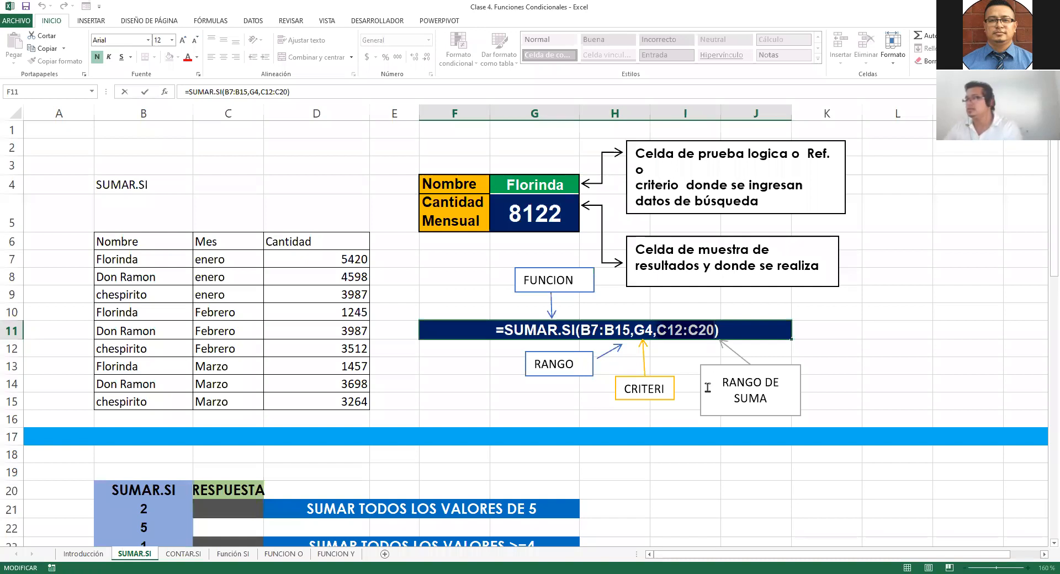
{"action": "type", "text": "D7"}
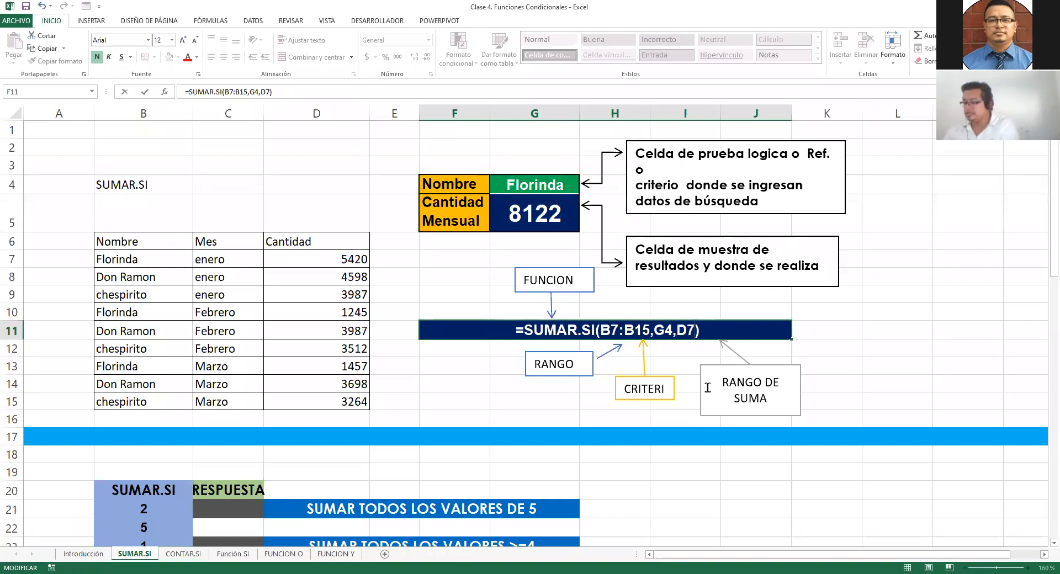
{"action": "type", "text": ":D15"}
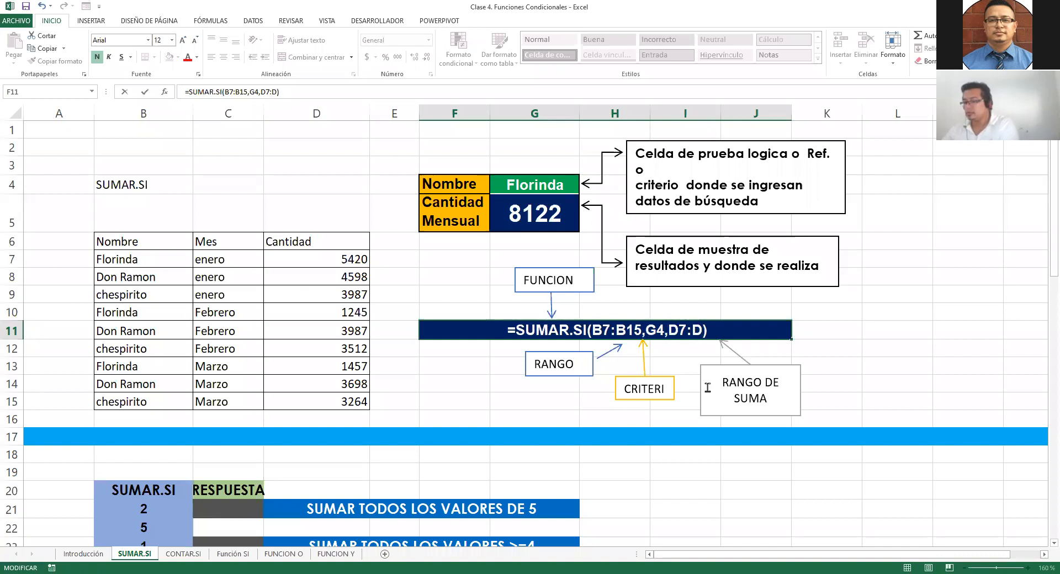
{"action": "key", "text": "Return"}
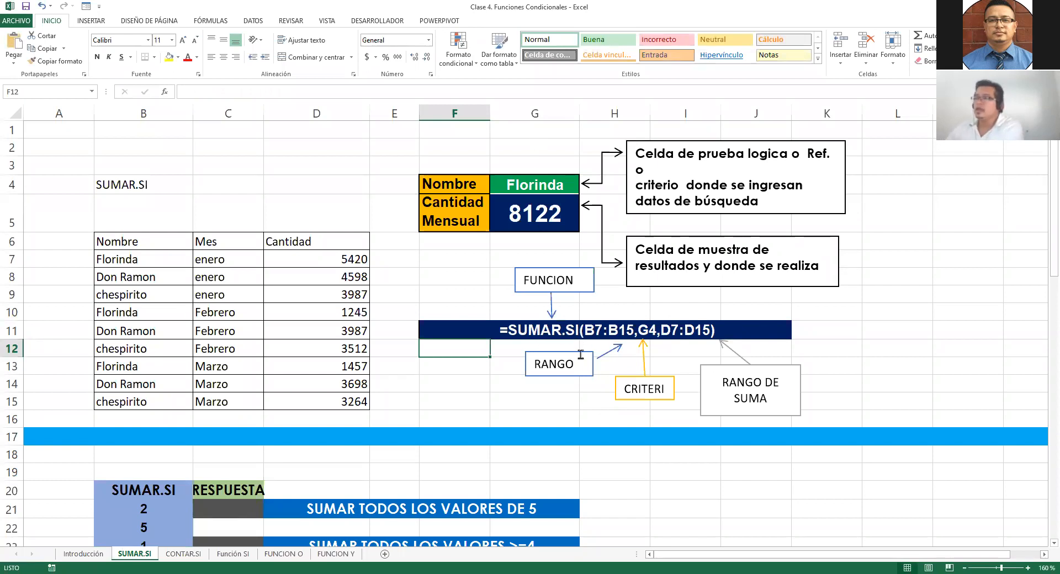
Review the cells behind each argument: criterion cell G4, the Nombre column and the Cantidad column.
{"action": "left_click", "coordinate": [535, 182]}
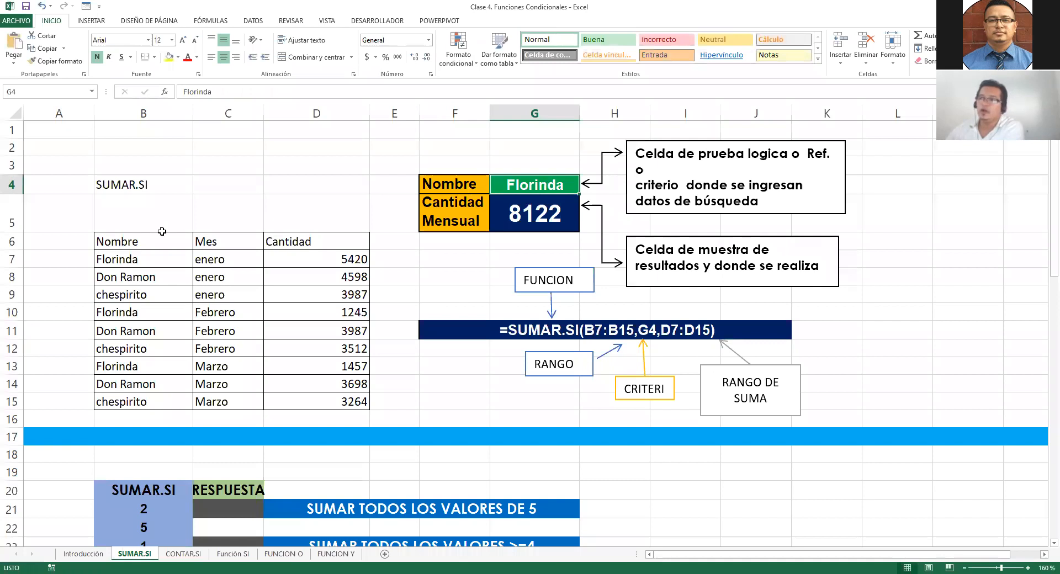
{"action": "left_click_drag", "start_coordinate": [144, 239], "coordinate": [148, 313]}
{"action": "left_click_drag", "start_coordinate": [154, 366], "coordinate": [158, 403]}
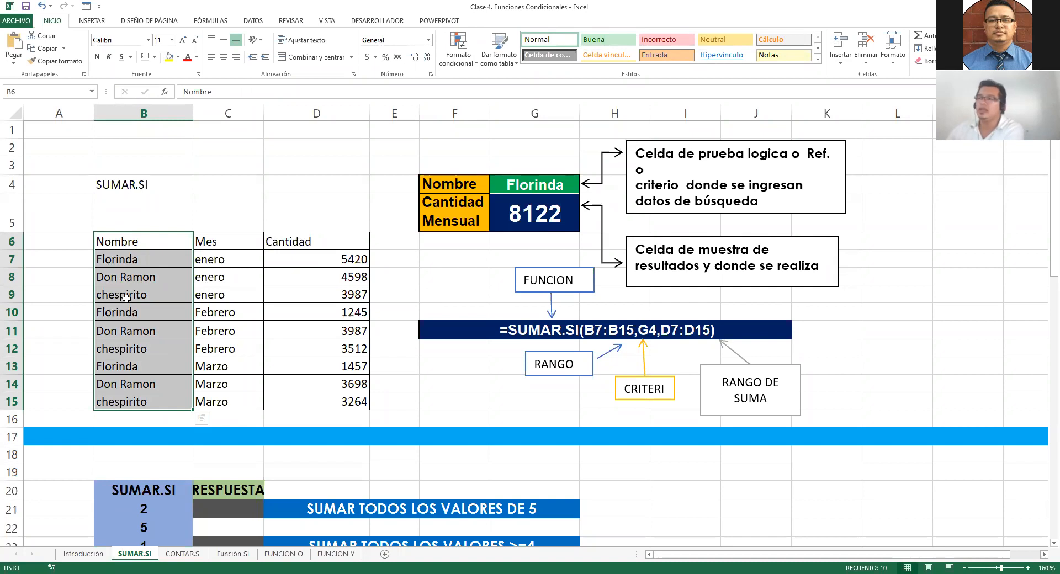
{"action": "left_click_drag", "start_coordinate": [329, 242], "coordinate": [337, 401]}
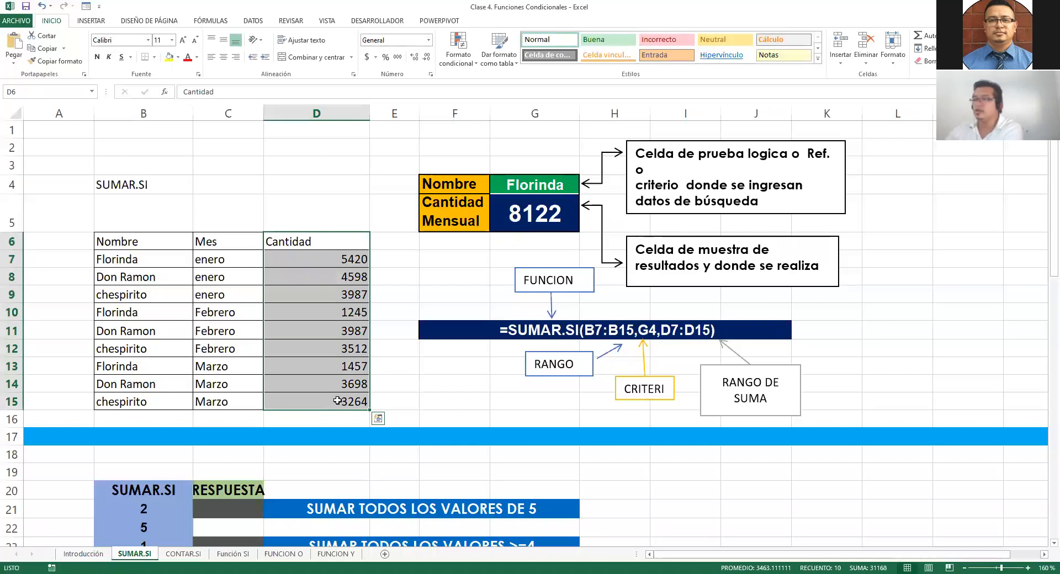
Clear G5 and begin a new SUMAR.SI formula there with the names in B7:B15 as the range.
{"action": "left_click", "coordinate": [563, 226]}
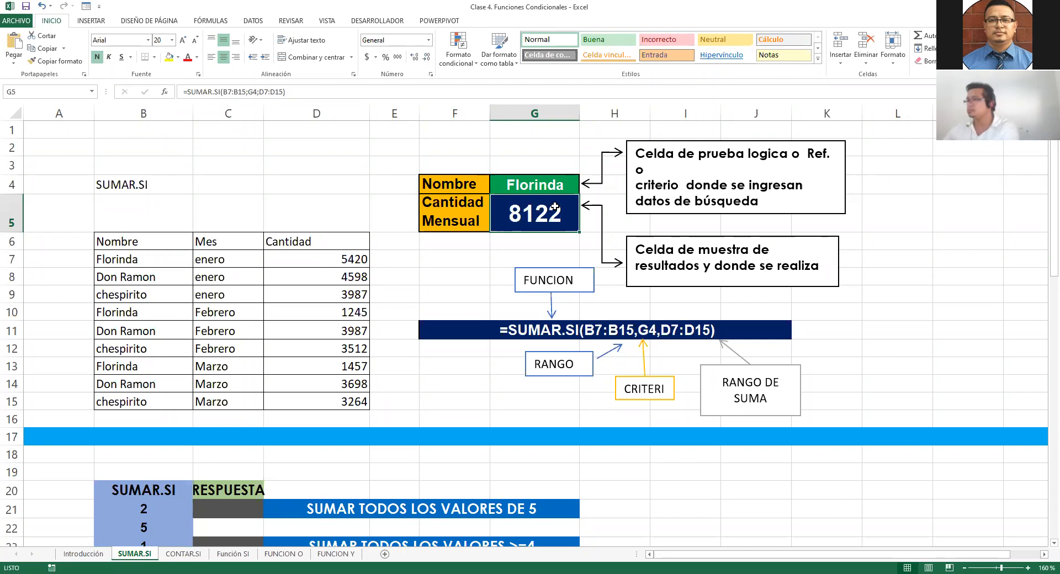
{"action": "key", "text": "Delete"}
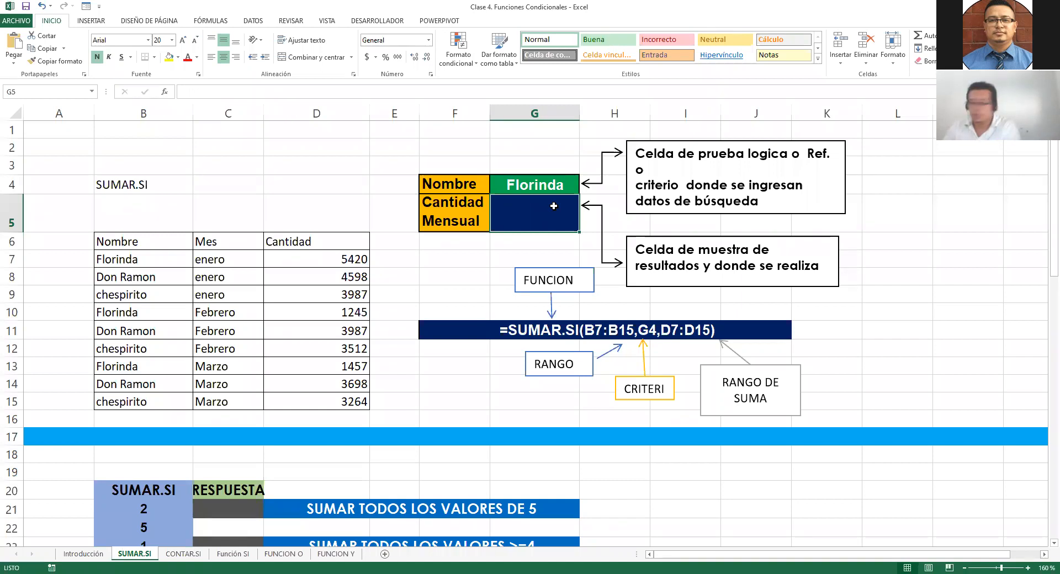
{"action": "type", "text": "="}
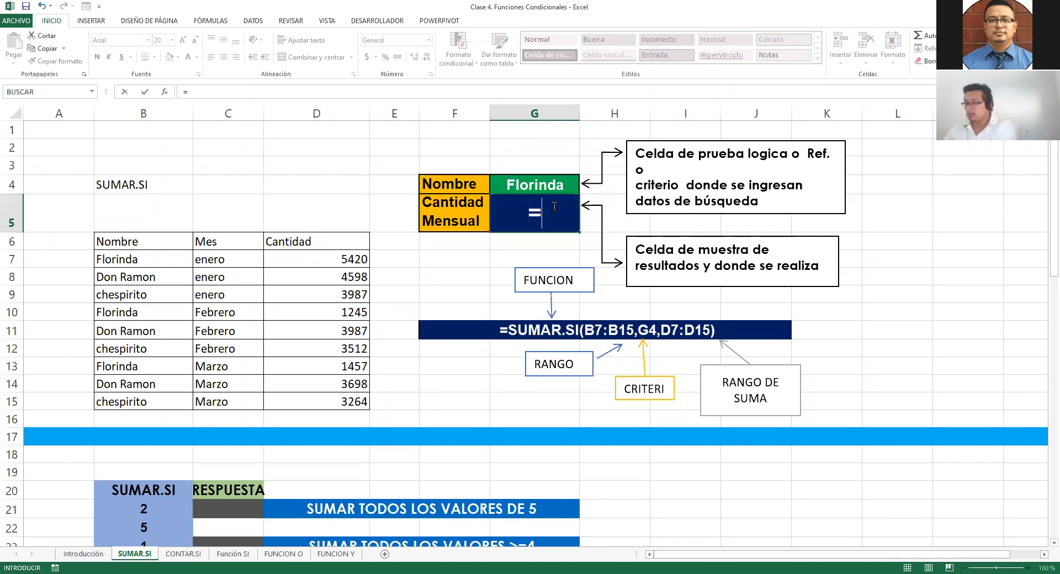
{"action": "type", "text": "SUMAR"}
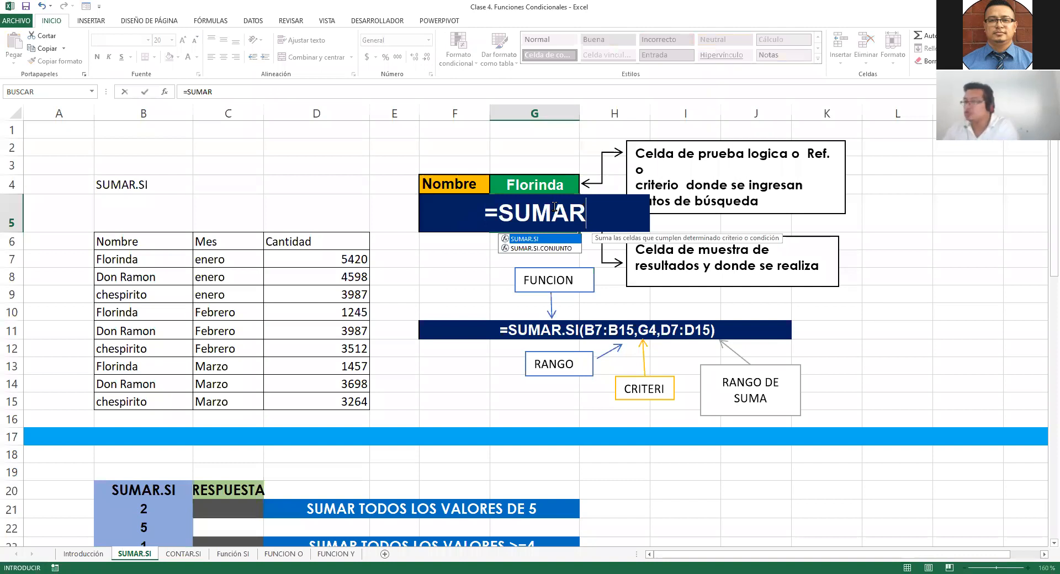
{"action": "type", "text": ".SI"}
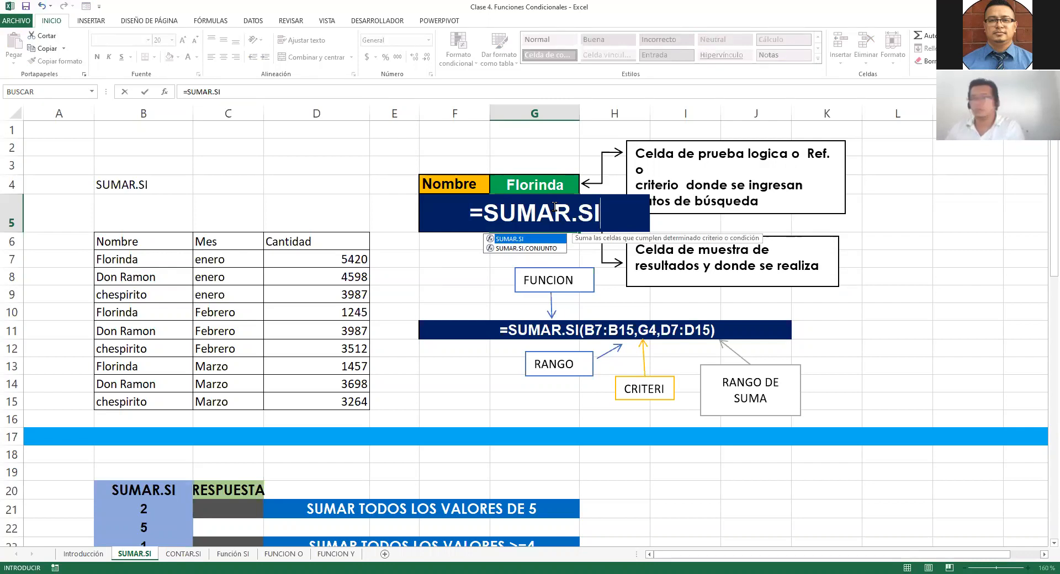
{"action": "type", "text": "("}
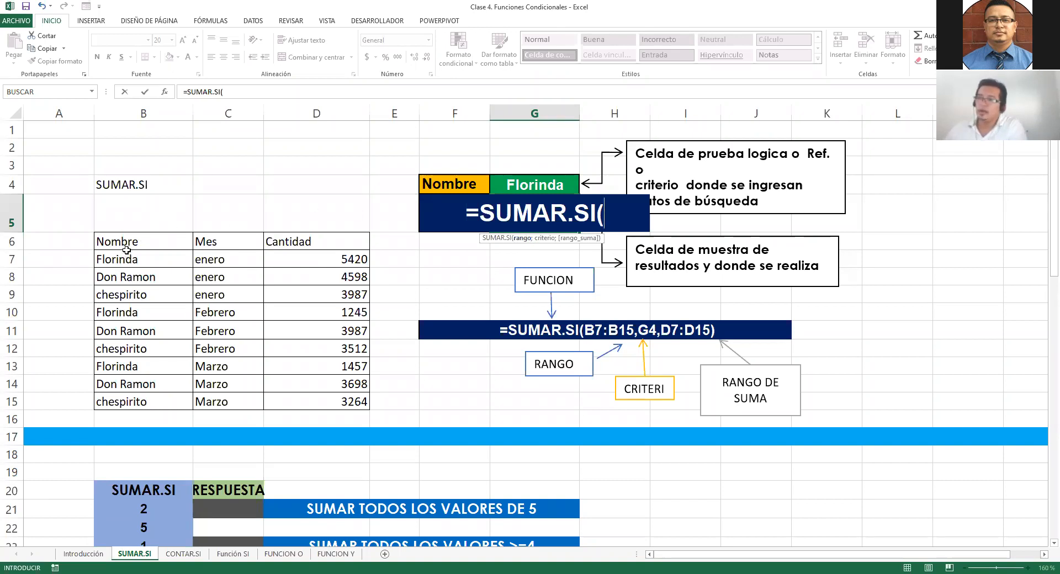
{"action": "left_click_drag", "start_coordinate": [126, 257], "coordinate": [148, 403]}
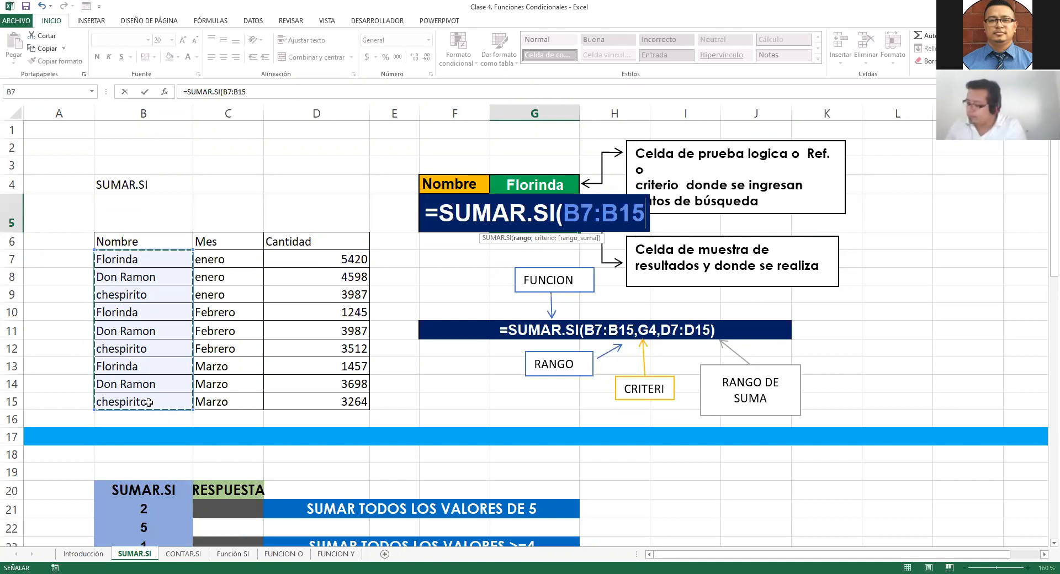
{"action": "type", "text": ";"}
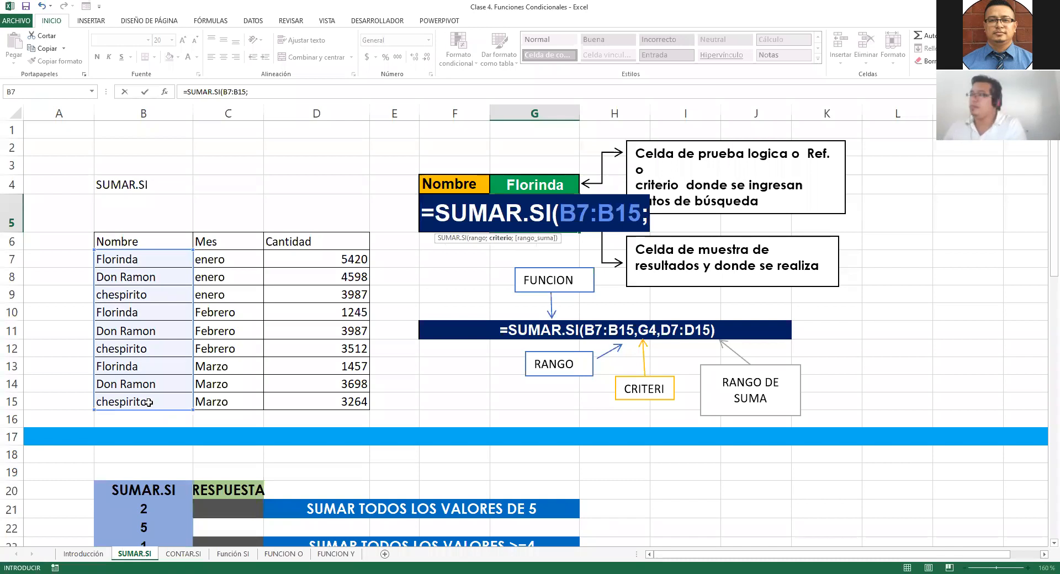
Complete the SUMAR.SI formula in G5 with G4 as the criterion and D7:D15 as the sum range.
{"action": "left_click", "coordinate": [545, 183]}
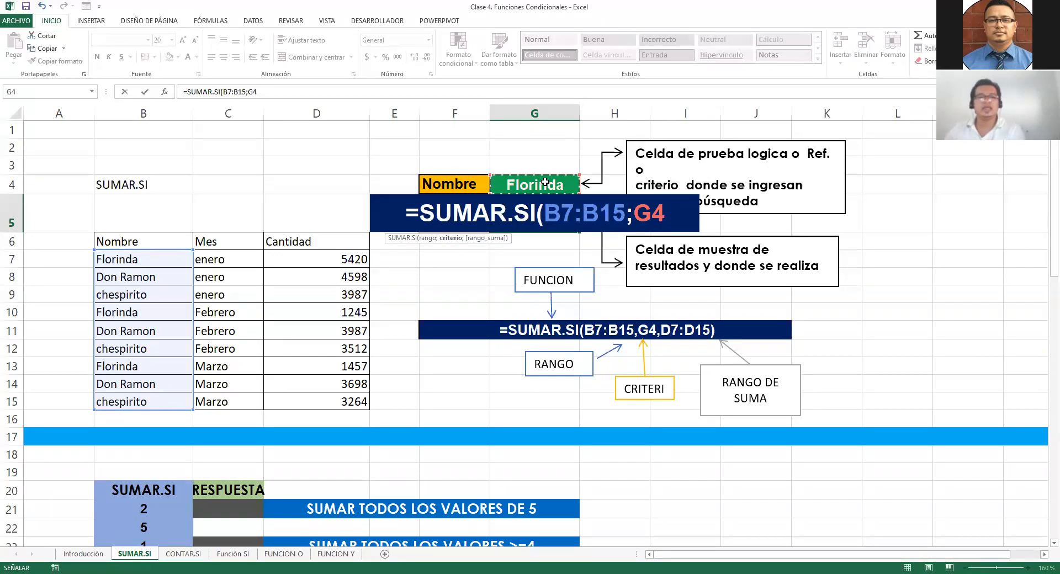
{"action": "type", "text": ";"}
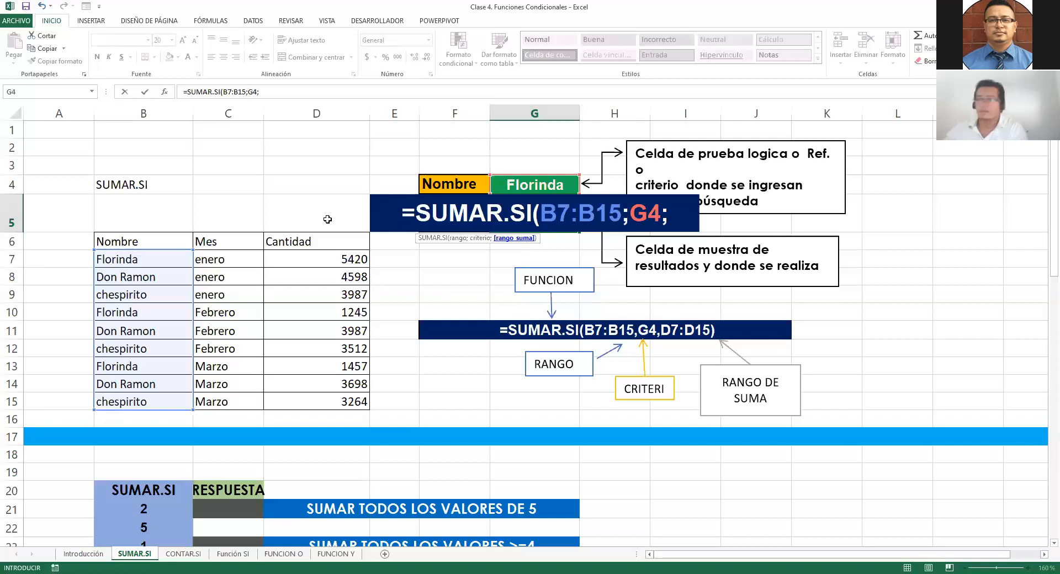
{"action": "left_click", "coordinate": [323, 260]}
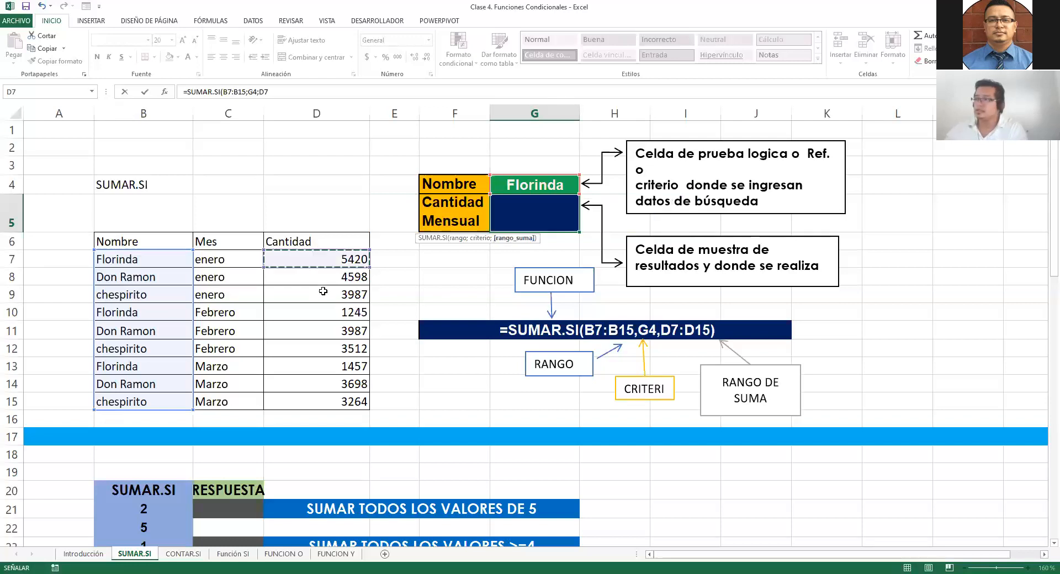
{"action": "key", "text": "ctrl+shift+Down"}
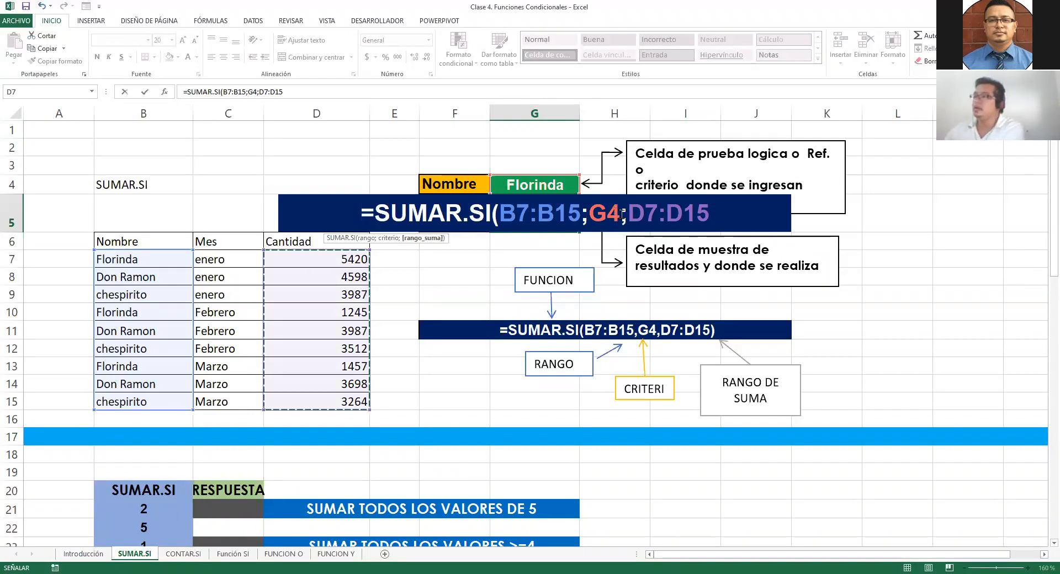
{"action": "left_click", "coordinate": [590, 215]}
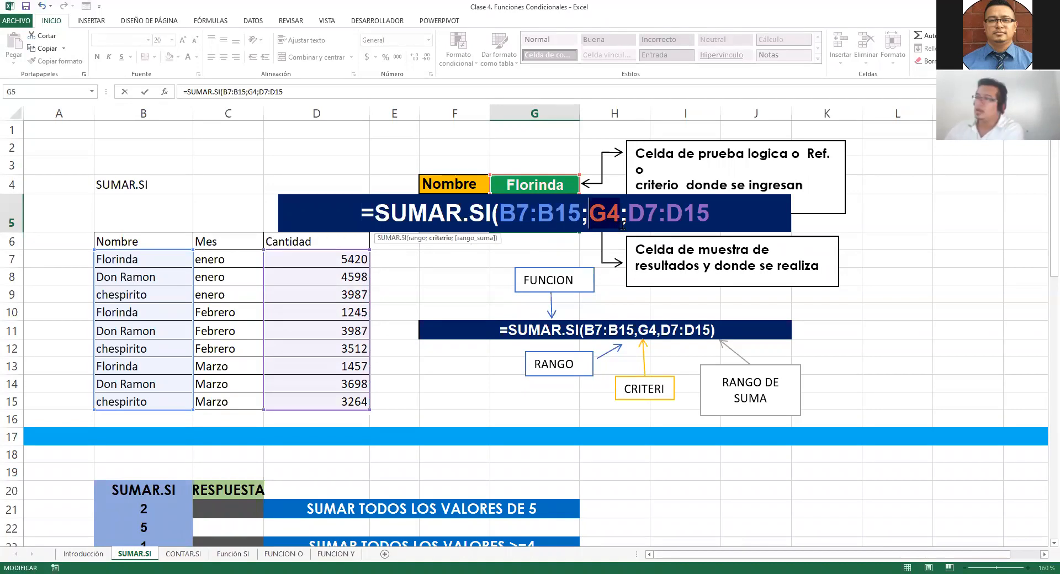
{"action": "left_click_drag", "start_coordinate": [582, 215], "coordinate": [498, 214]}
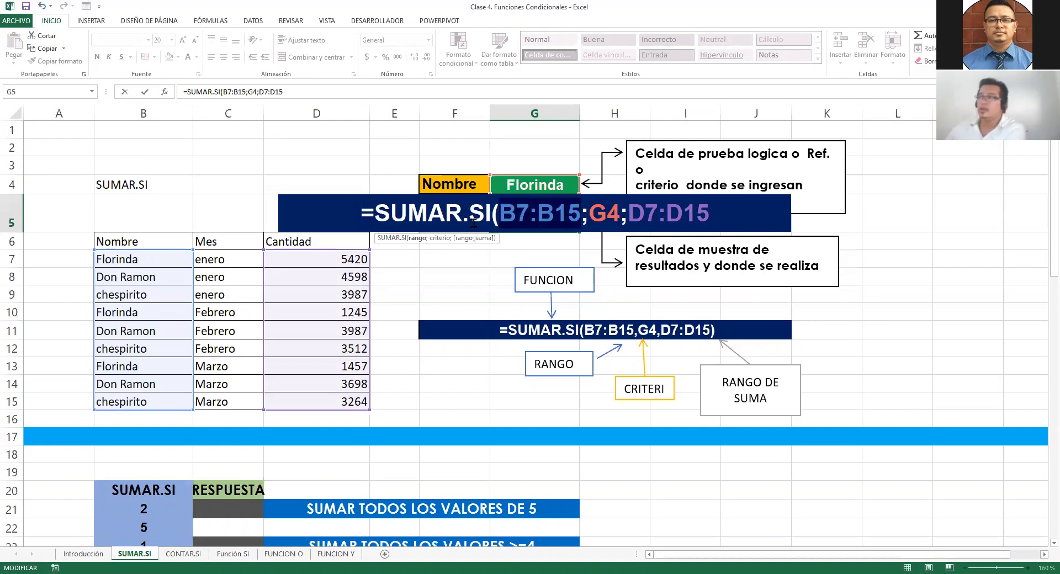
{"action": "left_click_drag", "start_coordinate": [711, 214], "coordinate": [629, 214]}
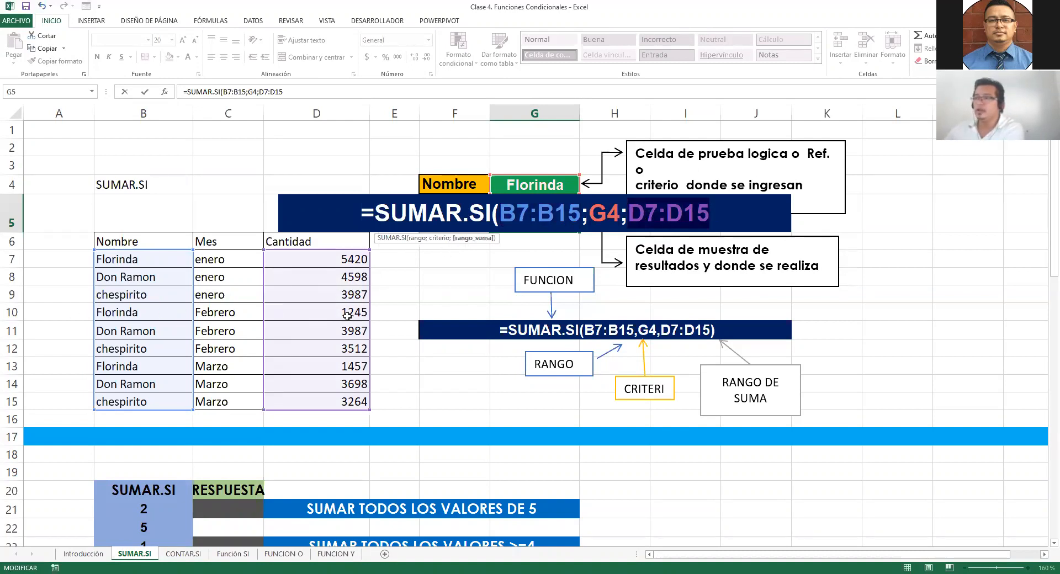
{"action": "key", "text": "Return"}
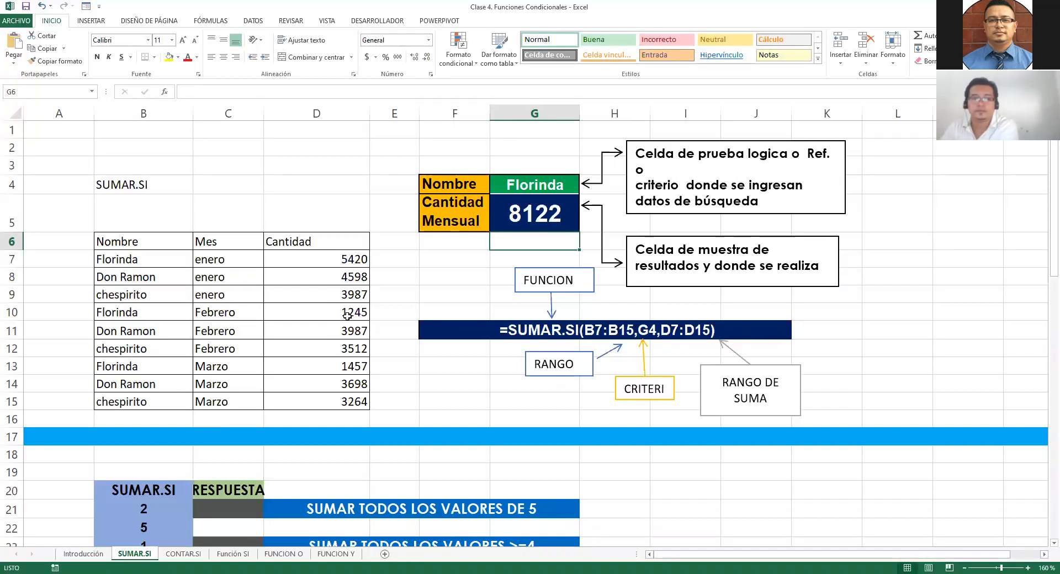
Re-enter the name from B7 as the criterion in G4, matching the table's capitalization.
{"action": "left_click", "coordinate": [496, 193]}
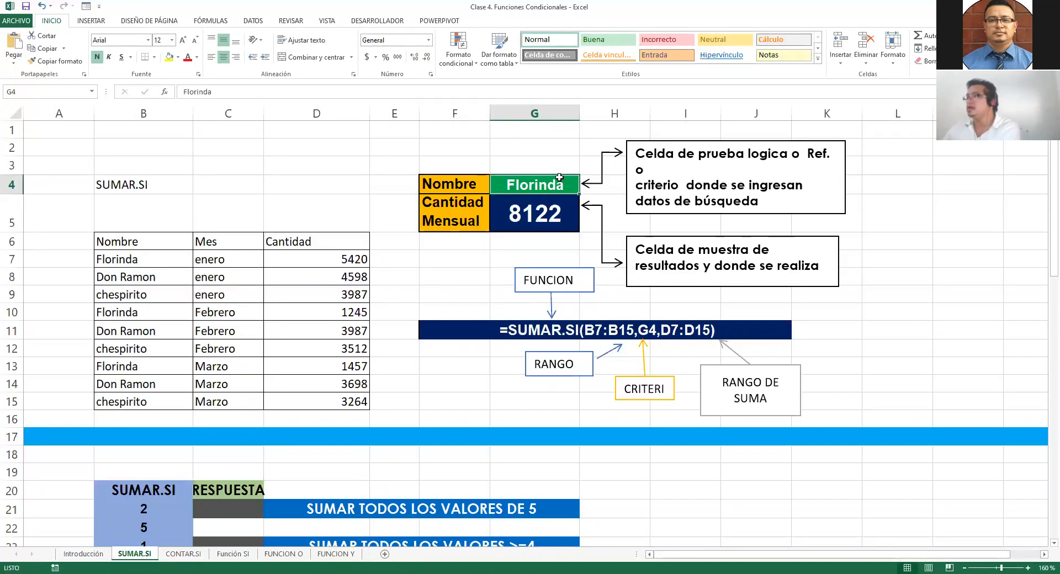
{"action": "type", "text": "fLO"}
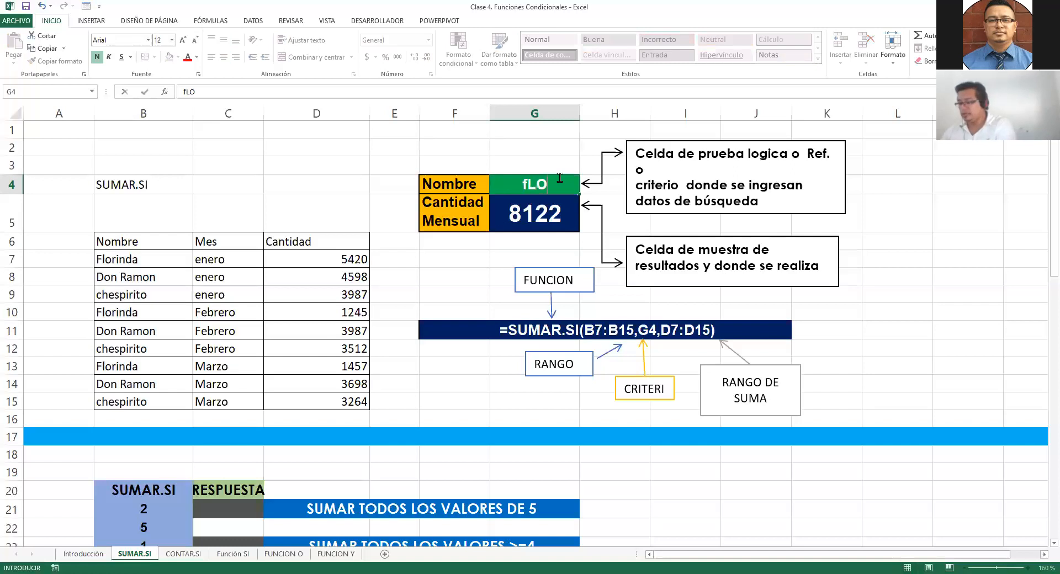
{"action": "type", "text": "RINDA"}
{"action": "key", "text": "BackSpace"}
{"action": "key", "text": "BackSpace"}
{"action": "key", "text": "BackSpace"}
{"action": "key", "text": "BackSpace"}
{"action": "key", "text": "BackSpace"}
{"action": "key", "text": "BackSpace"}
{"action": "key", "text": "BackSpace"}
{"action": "key", "text": "BackSpace"}
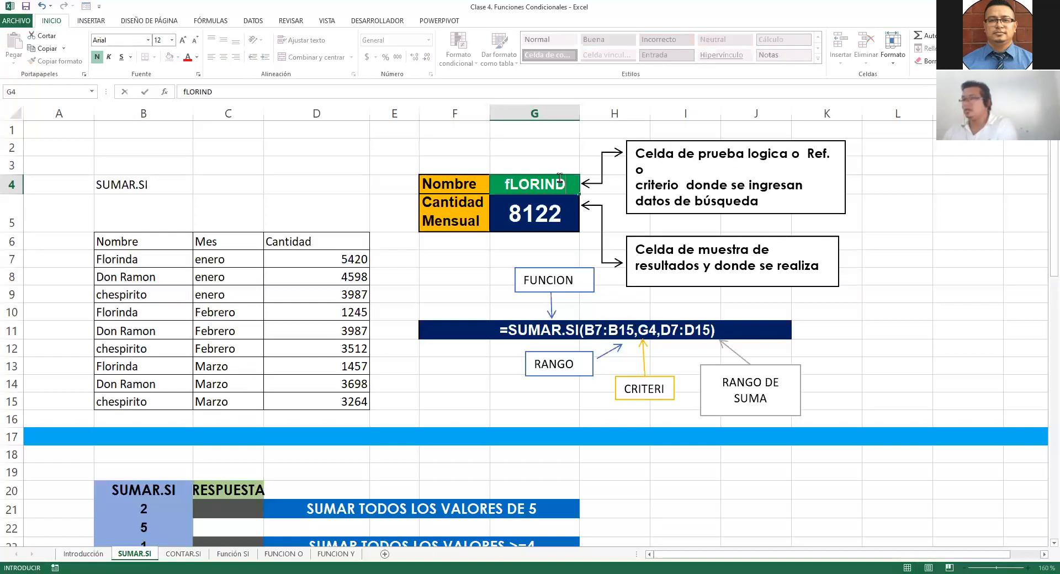
{"action": "type", "text": "Florinda"}
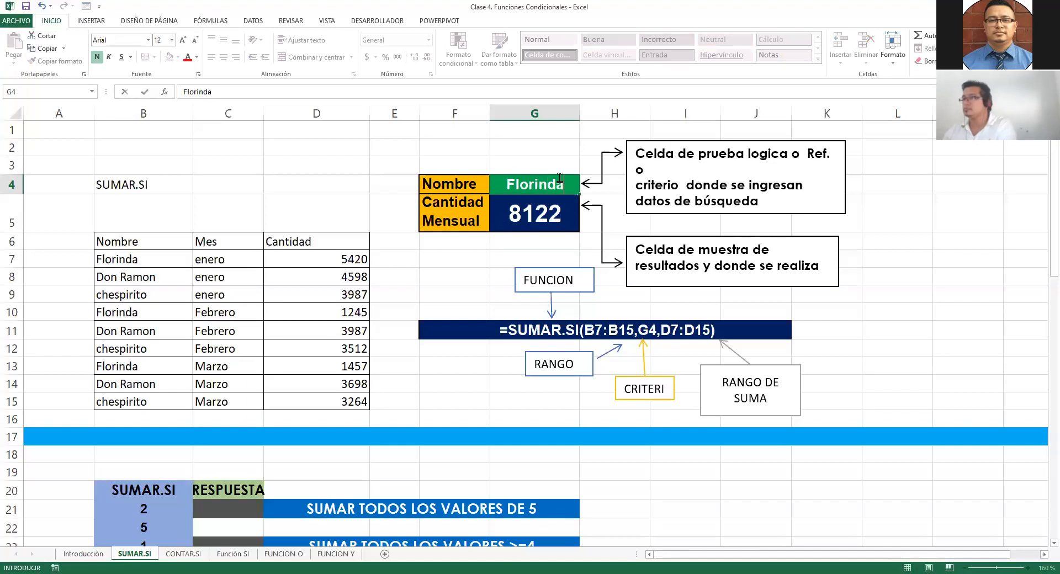
{"action": "key", "text": "Return"}
Change the criterion in G4 to the name listed in B8.
{"action": "left_click", "coordinate": [559, 178]}
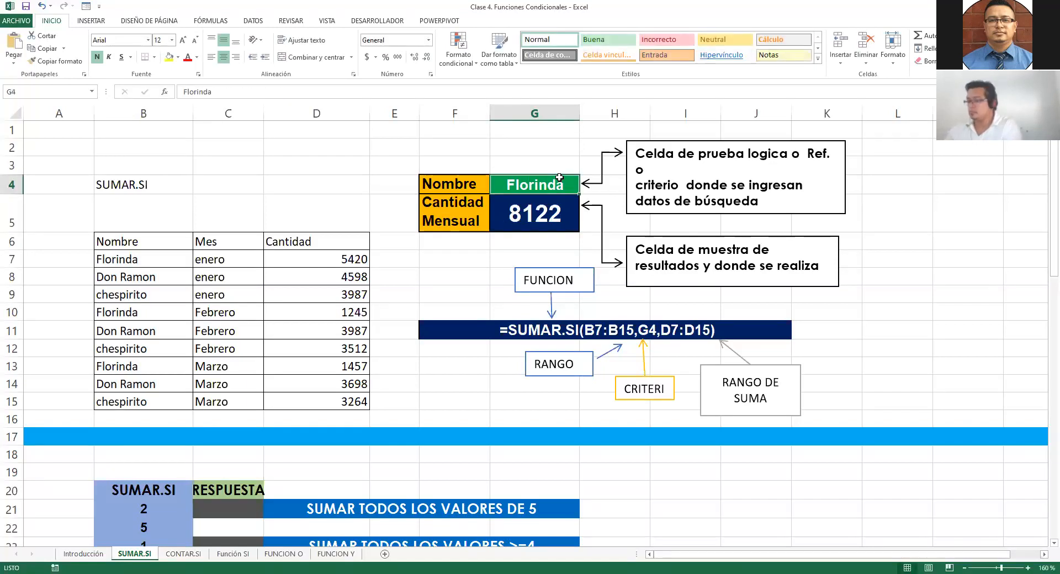
{"action": "type", "text": "Don Ramon"}
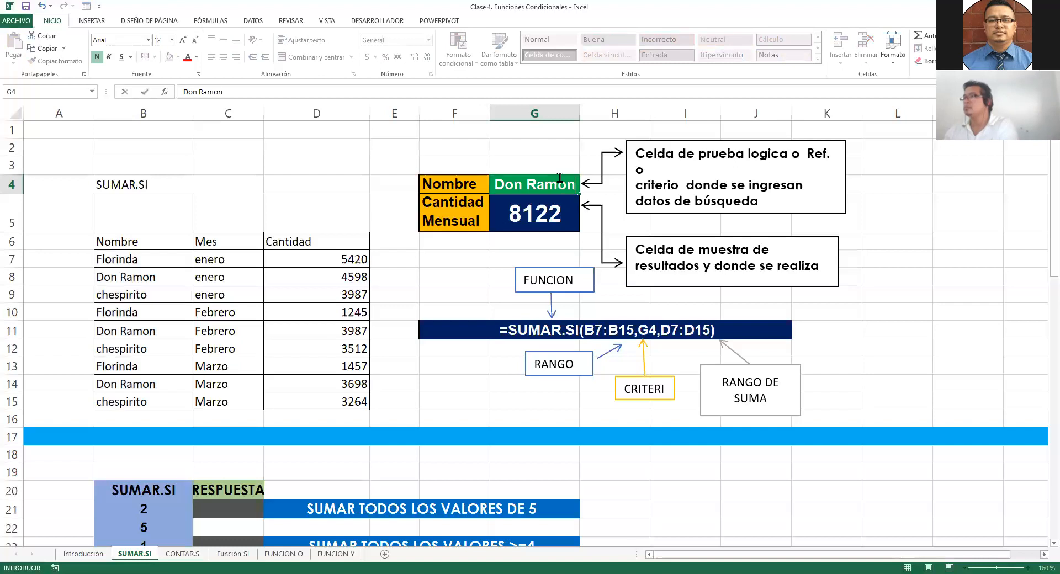
{"action": "key", "text": "Return"}
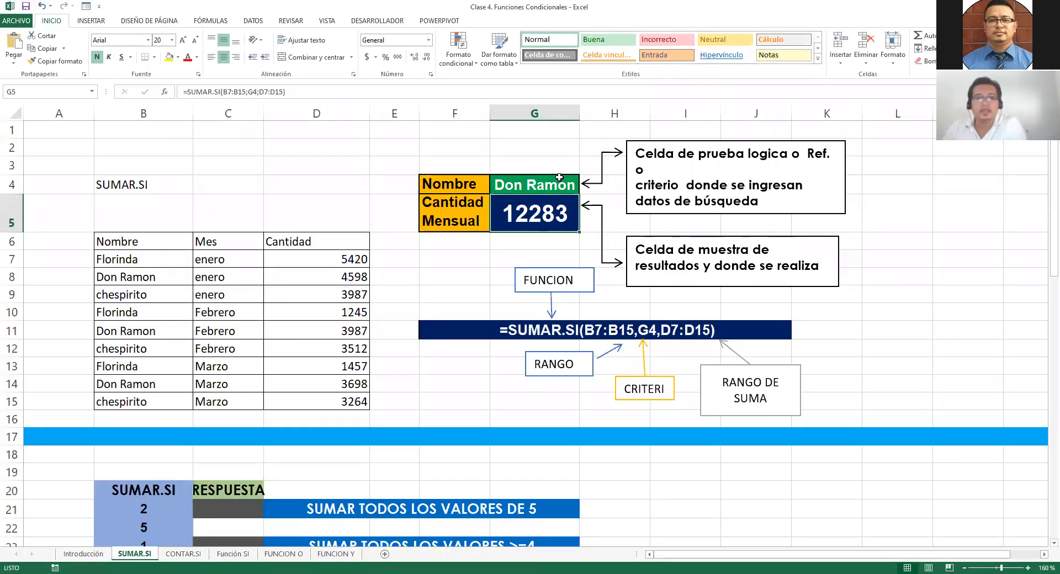
Examine the table rows matching the criterion (8, 11 and 14) and their amounts in the Cantidad column.
{"action": "left_click_drag", "start_coordinate": [183, 274], "coordinate": [353, 277]}
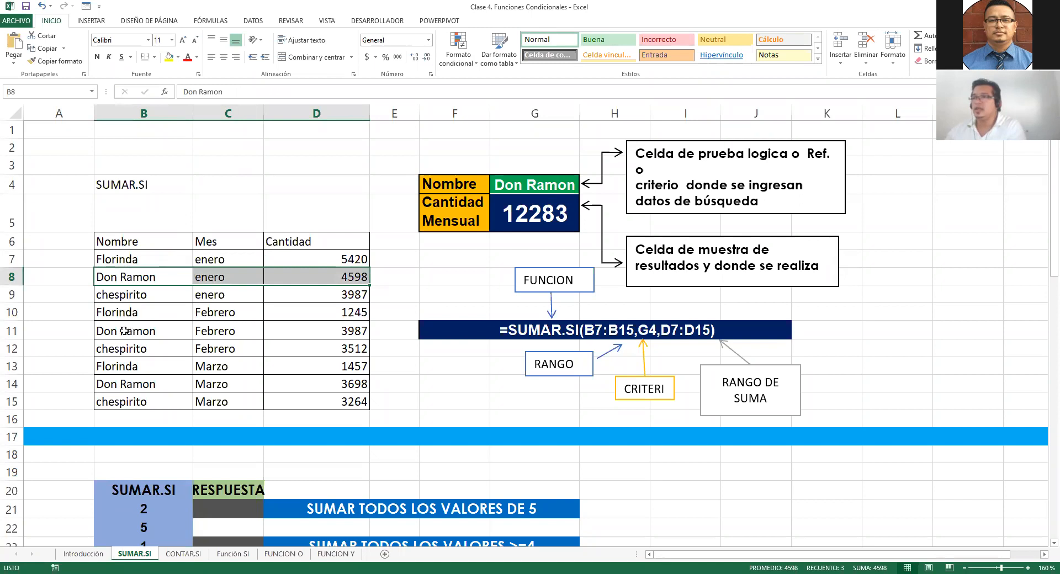
{"action": "left_click_drag", "start_coordinate": [127, 330], "coordinate": [298, 330]}
{"action": "left_click_drag", "start_coordinate": [144, 384], "coordinate": [307, 384]}
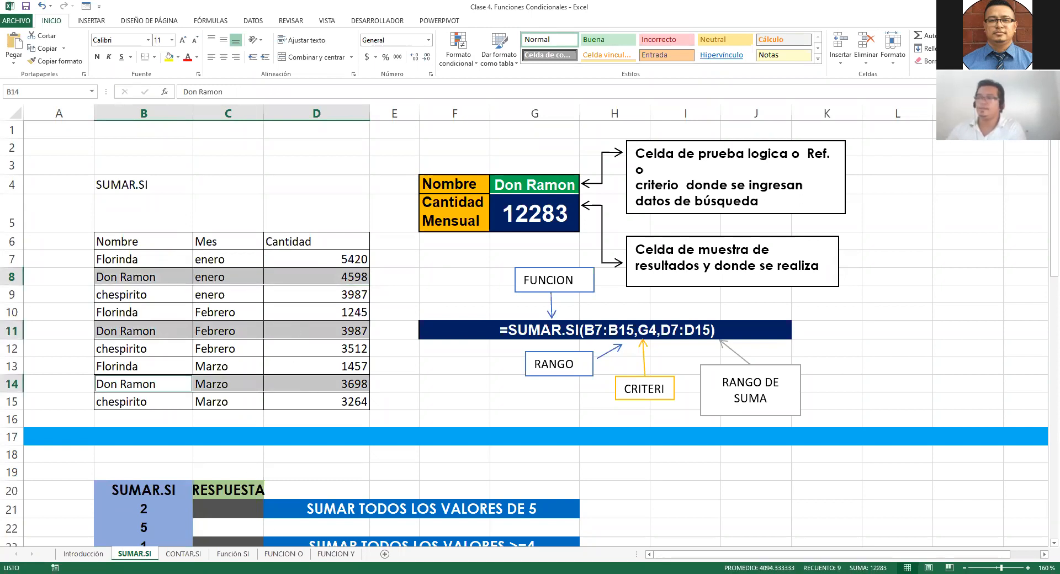
{"action": "left_click", "coordinate": [358, 278]}
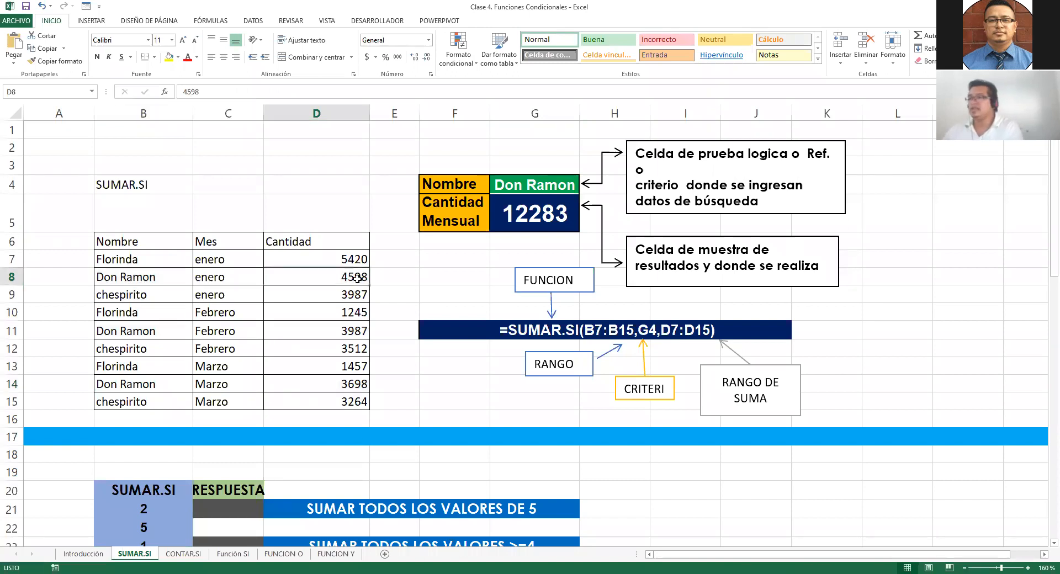
{"action": "left_click", "coordinate": [353, 330], "text": "ctrl"}
{"action": "left_click", "coordinate": [348, 385], "text": "ctrl"}
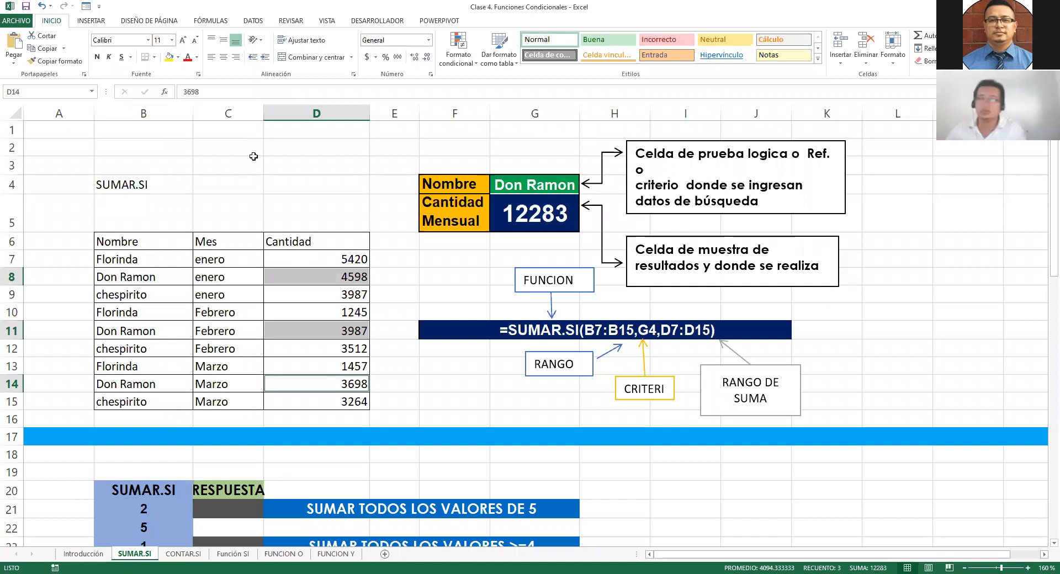
Add the matching amounts manually in D3 with the formula =D8+D11+D14.
{"action": "left_click", "coordinate": [281, 163]}
{"action": "type", "text": "="}
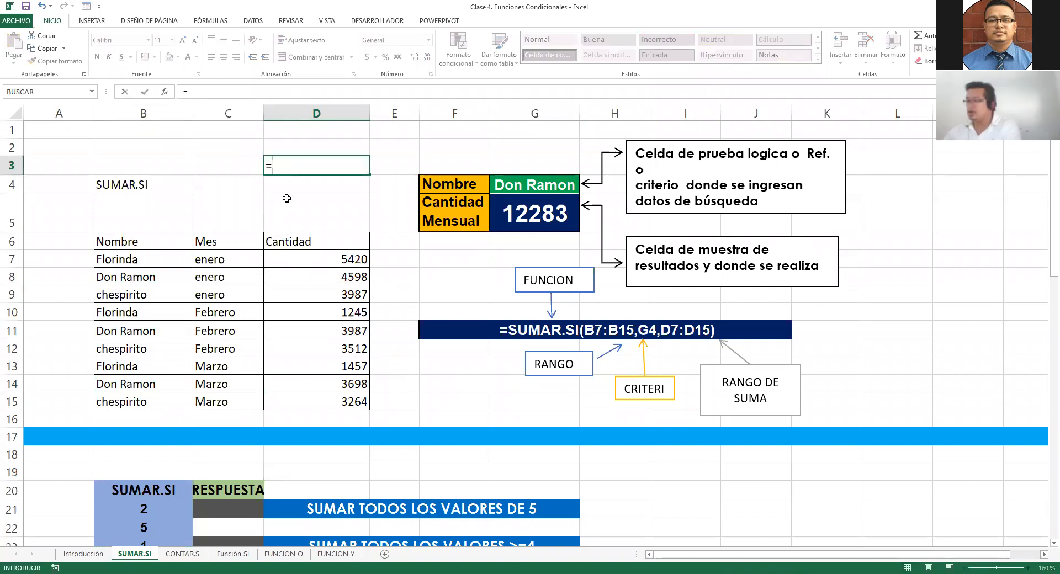
{"action": "left_click", "coordinate": [334, 276]}
{"action": "type", "text": "+"}
{"action": "left_click", "coordinate": [317, 330]}
{"action": "type", "text": "+"}
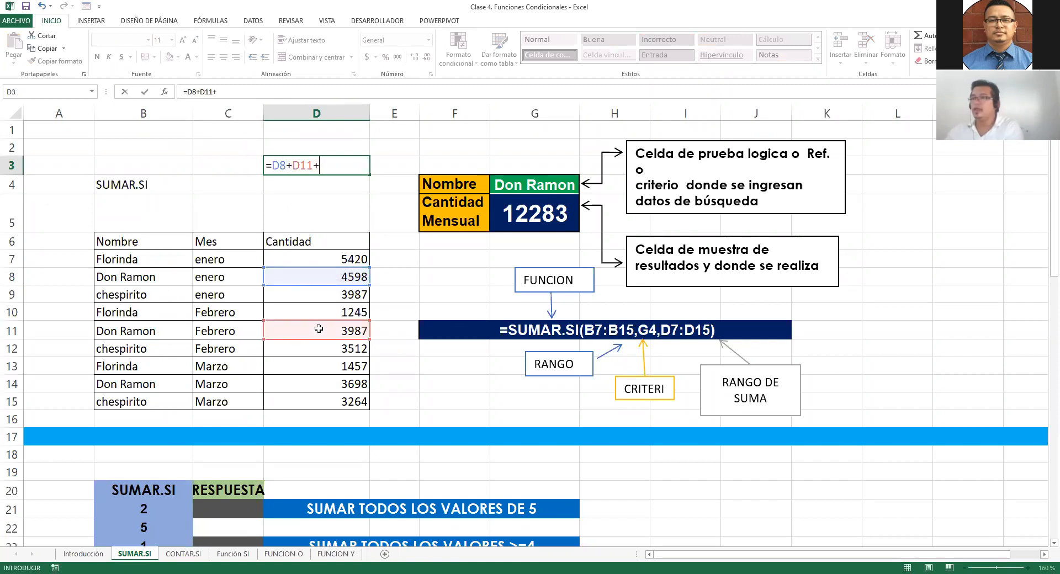
{"action": "left_click", "coordinate": [322, 383]}
{"action": "key", "text": "Return"}
Compare the manual sum in D3 with the SUMAR.SI result in G5, and delete the formula from D3.
{"action": "left_click", "coordinate": [529, 216]}
{"action": "left_click", "coordinate": [339, 163]}
{"action": "left_click", "coordinate": [529, 217]}
{"action": "left_click", "coordinate": [344, 166]}
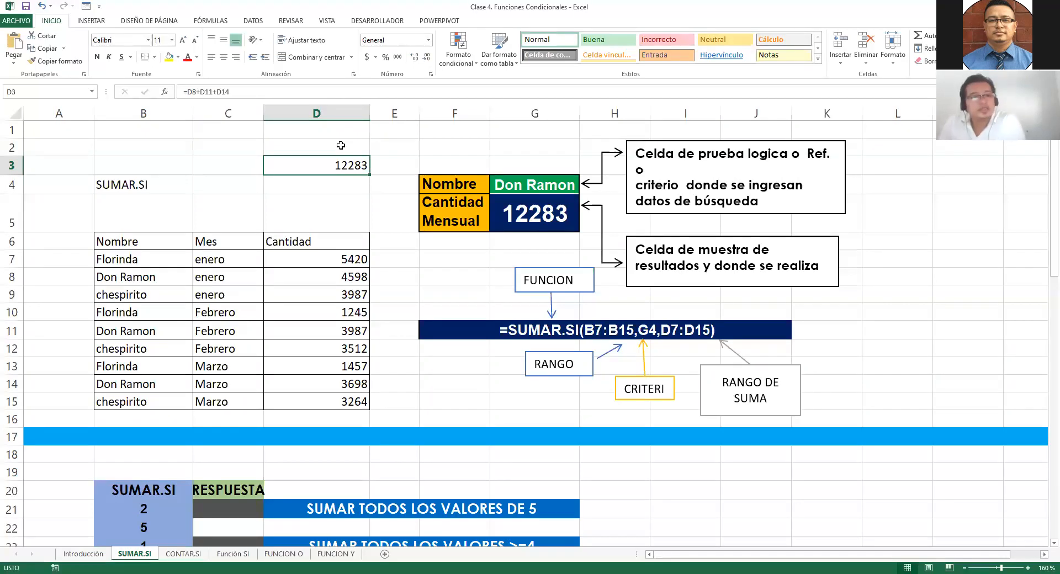
{"action": "key", "text": "Delete"}
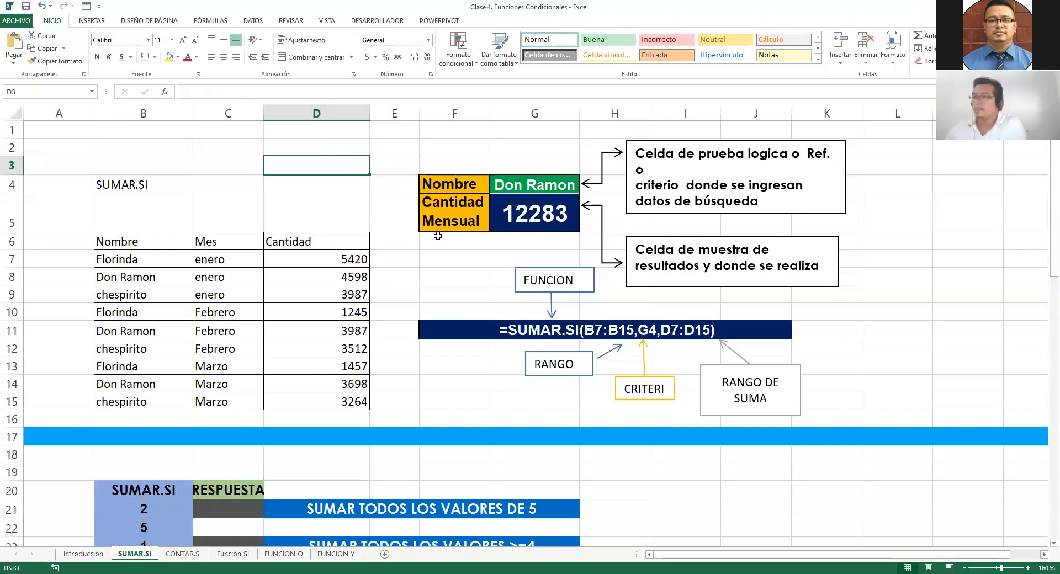
Review the arguments of the SUMAR.SI formula in G5 against the labelled sample formula.
{"action": "double_click", "coordinate": [550, 208]}
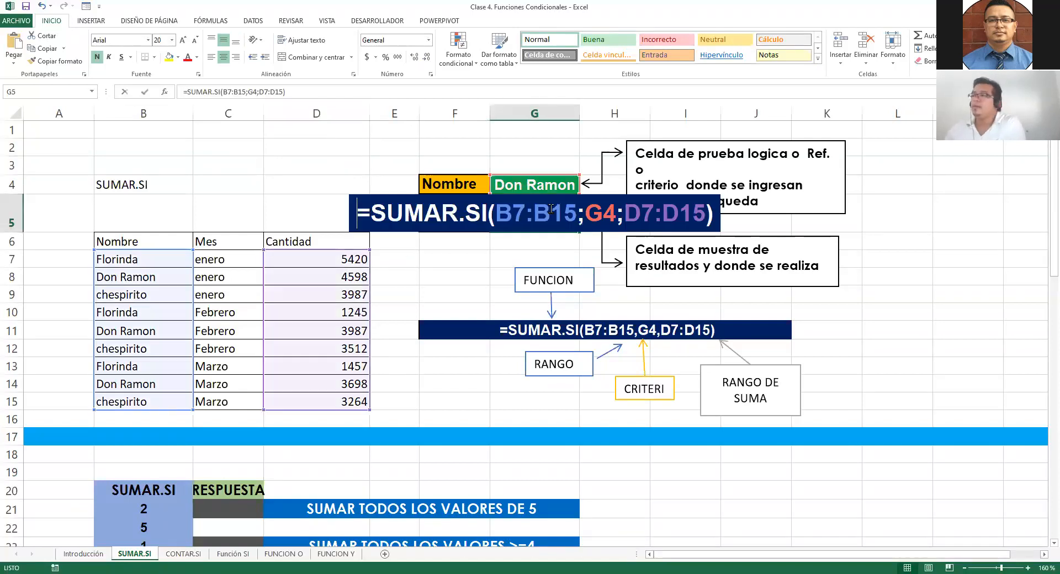
{"action": "left_click", "coordinate": [781, 385]}
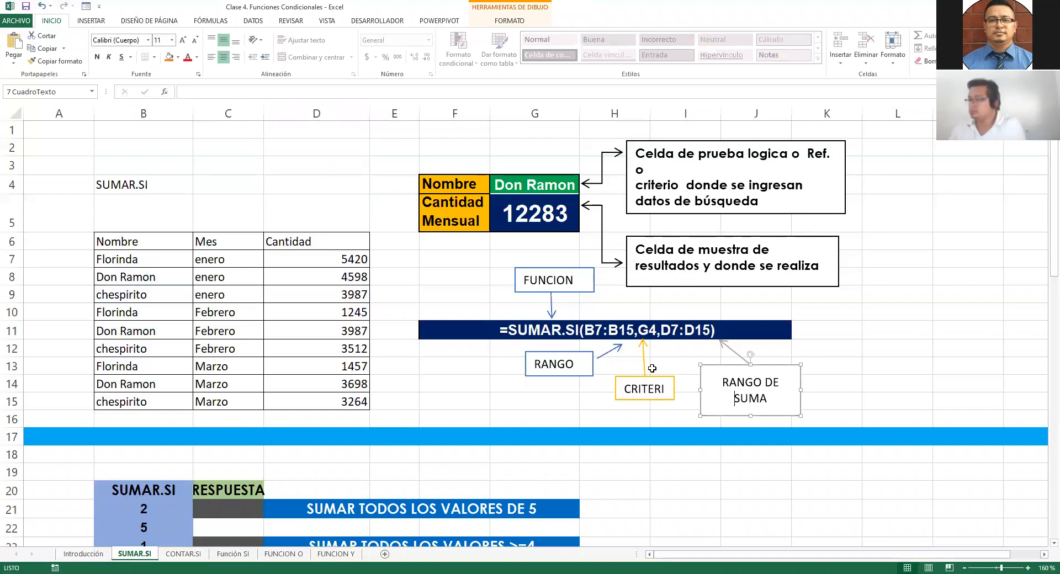
Examine the SUMAR.SI exercise below the example, from its three conditions to the values in B21:B30.
{"action": "scroll", "coordinate": [445, 365], "scroll_direction": "down", "scroll_amount": 2}
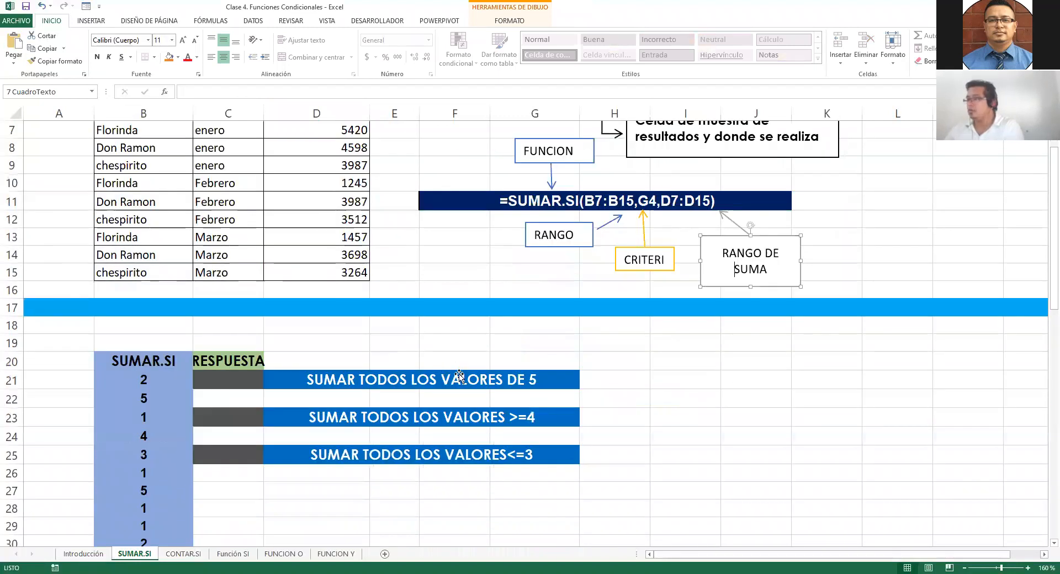
{"action": "scroll", "coordinate": [232, 223], "scroll_direction": "down", "scroll_amount": 3}
{"action": "left_click", "coordinate": [232, 220]}
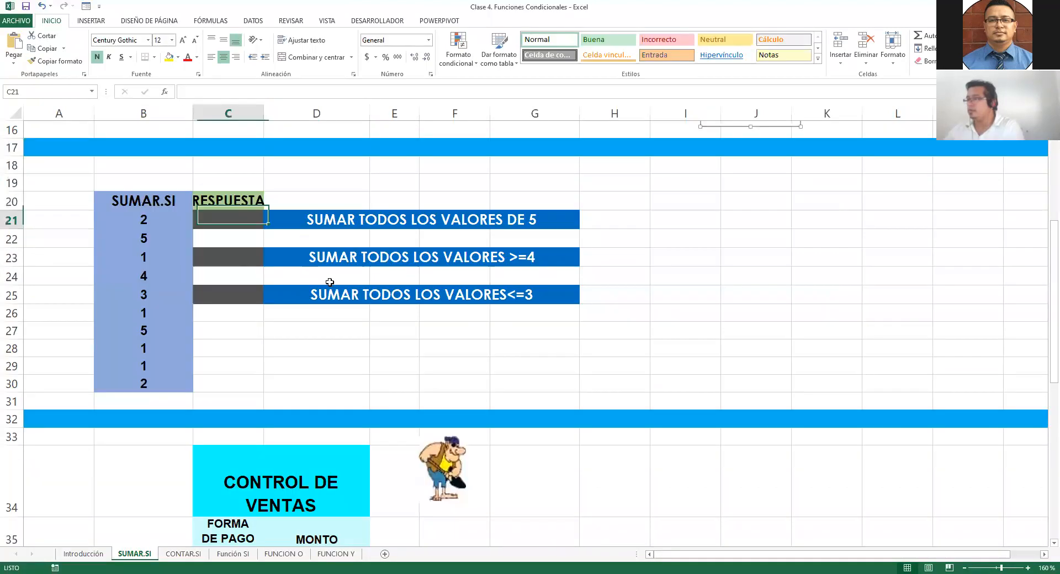
{"action": "scroll", "coordinate": [225, 270], "scroll_direction": "up", "scroll_amount": 2}
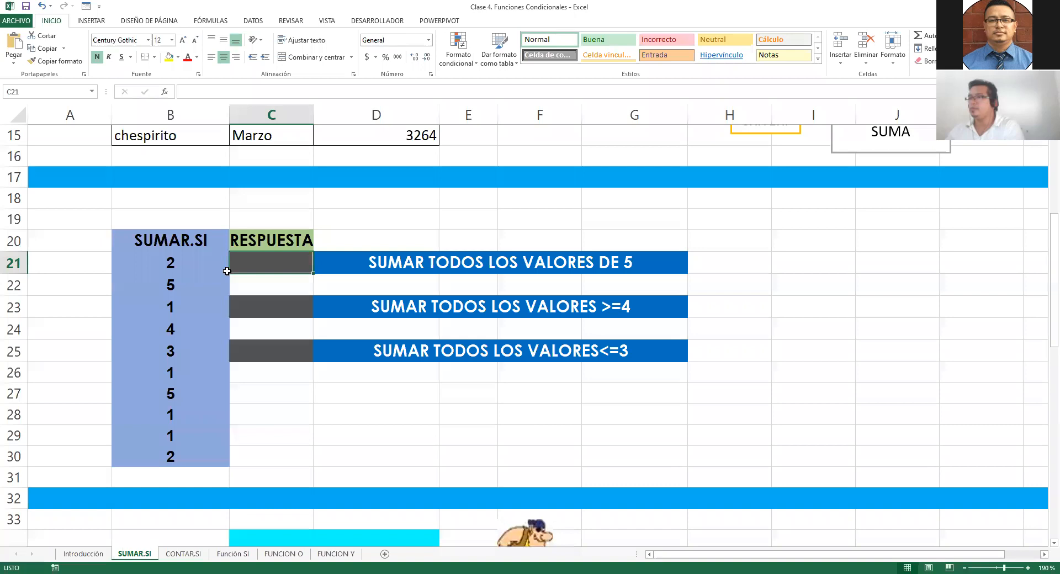
{"action": "scroll", "coordinate": [227, 271], "scroll_direction": "up", "scroll_amount": 2}
{"action": "key", "text": "Left"}
{"action": "key", "text": "Left"}
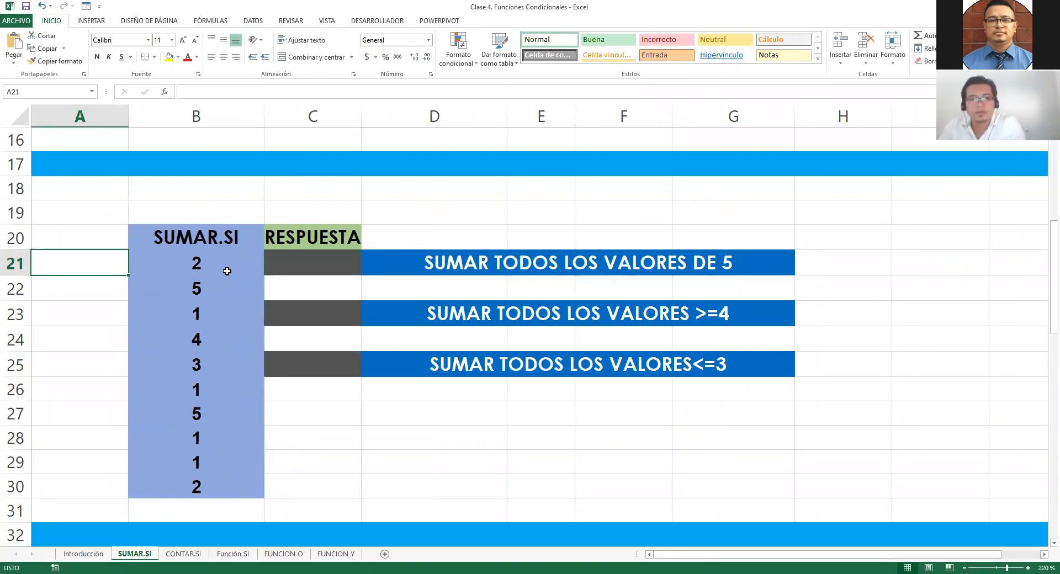
{"action": "key", "text": "Right"}
{"action": "key", "text": "Right"}
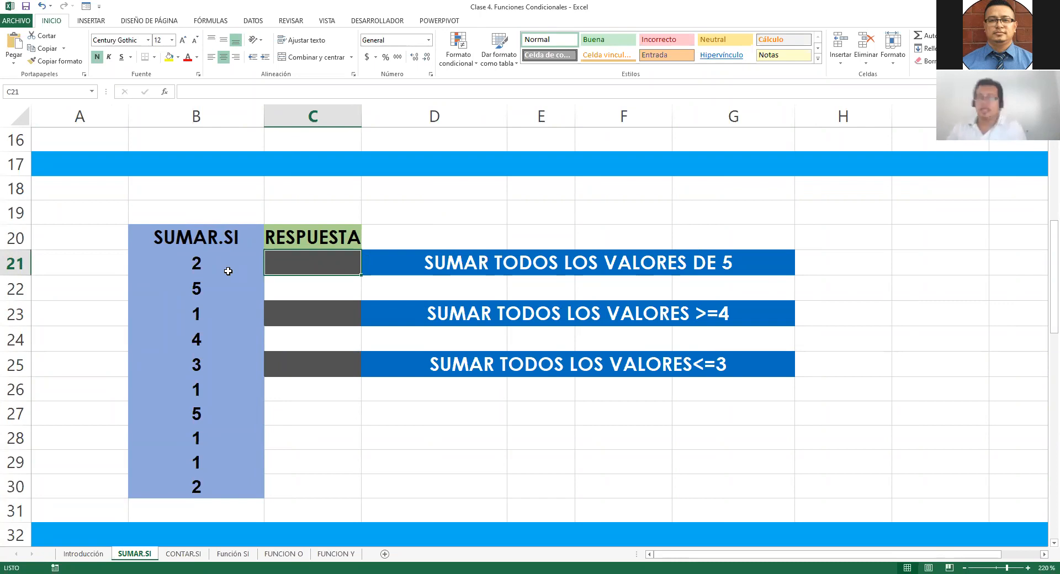
{"action": "left_click_drag", "start_coordinate": [215, 260], "coordinate": [215, 486]}
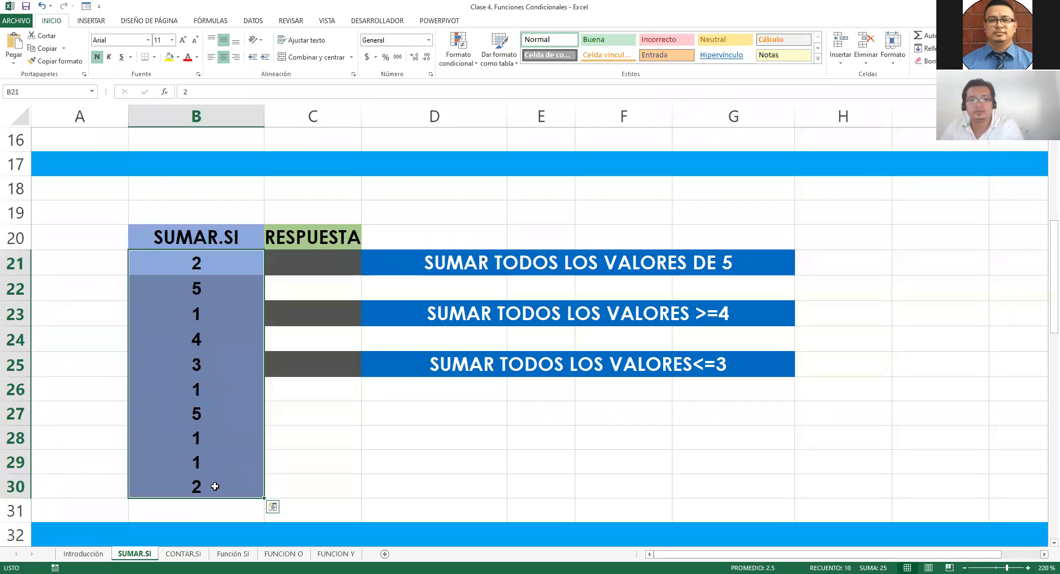
Start a SUMAR.SI formula in C21 with B21:B30 as its range argument.
{"action": "left_click", "coordinate": [300, 260]}
{"action": "type", "text": "="}
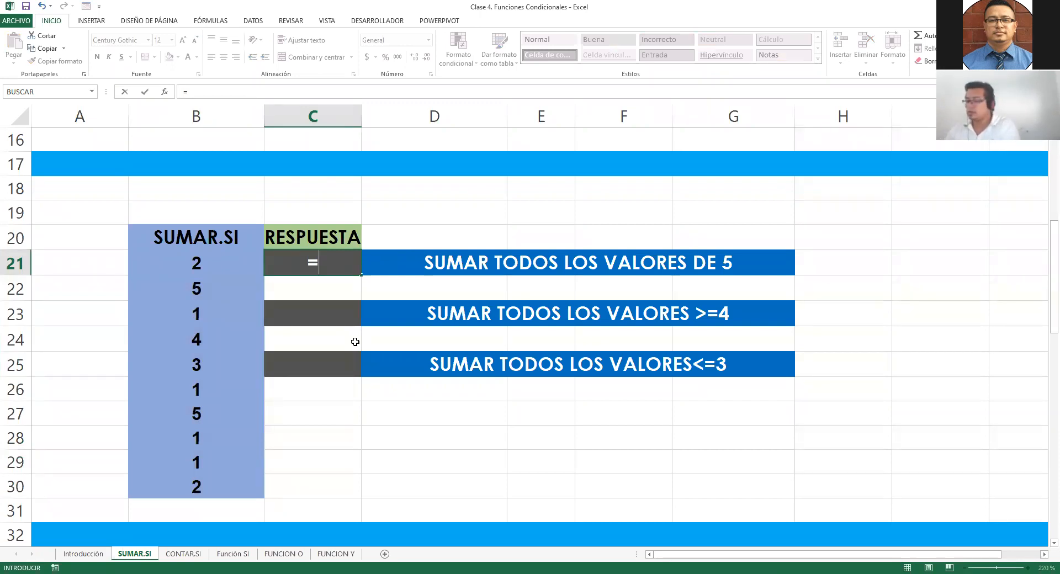
{"action": "type", "text": "sumar.si("}
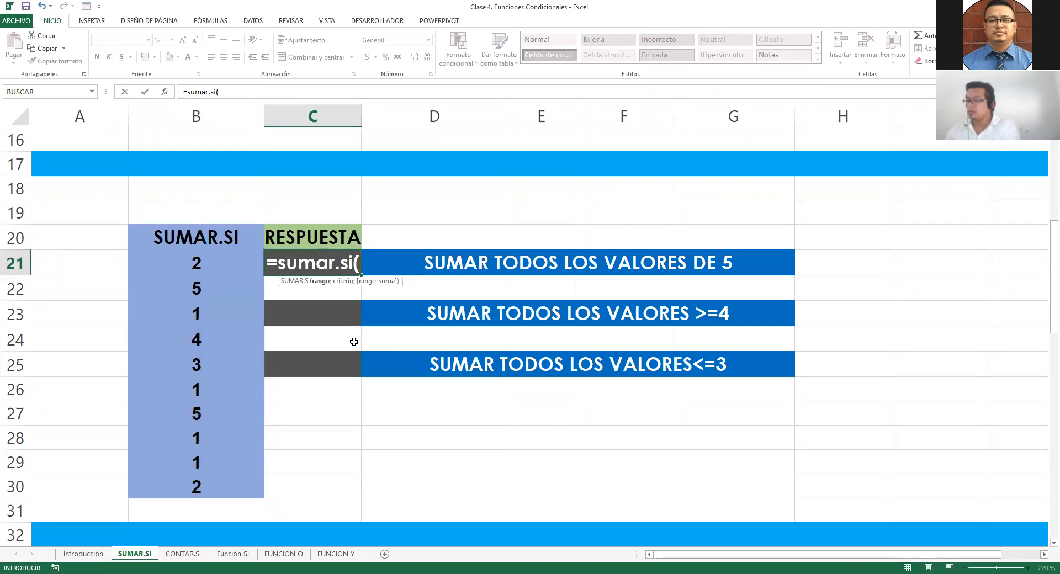
{"action": "key", "text": "BackSpace"}
{"action": "key", "text": "BackSpace"}
{"action": "key", "text": "BackSpace"}
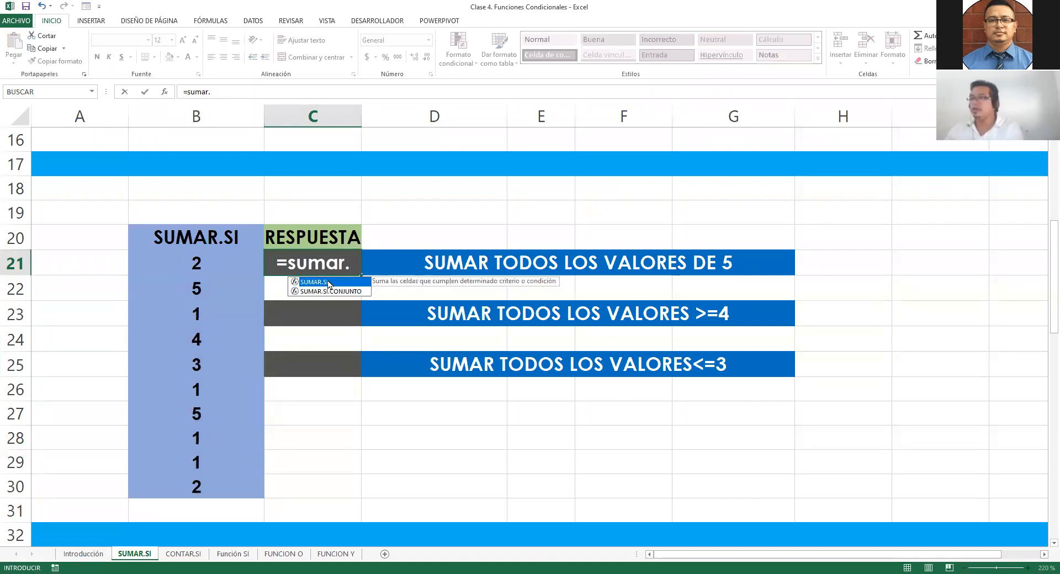
{"action": "double_click", "coordinate": [328, 283]}
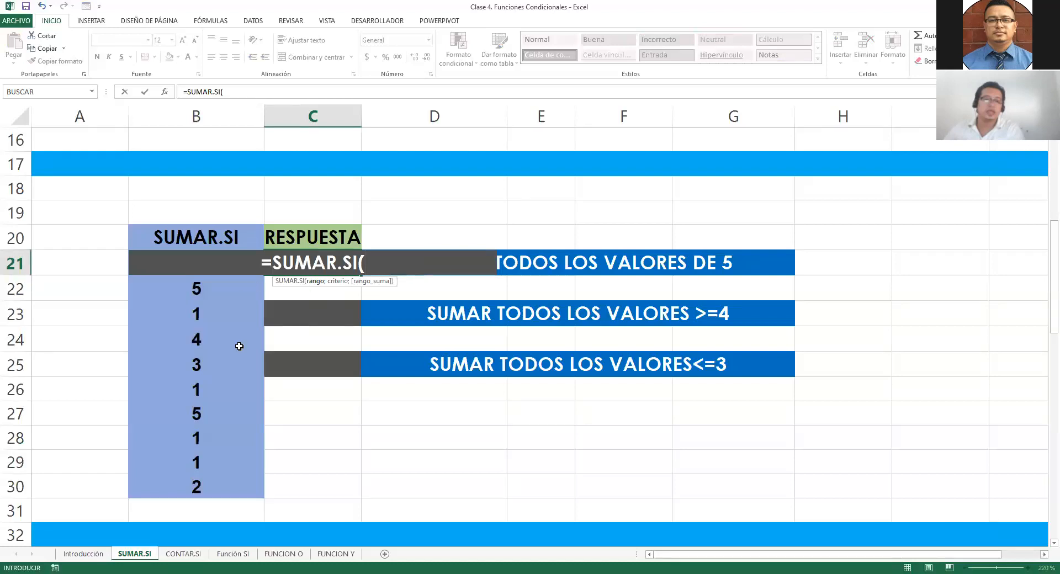
{"action": "left_click", "coordinate": [210, 485]}
{"action": "left_click_drag", "start_coordinate": [211, 484], "coordinate": [210, 263]}
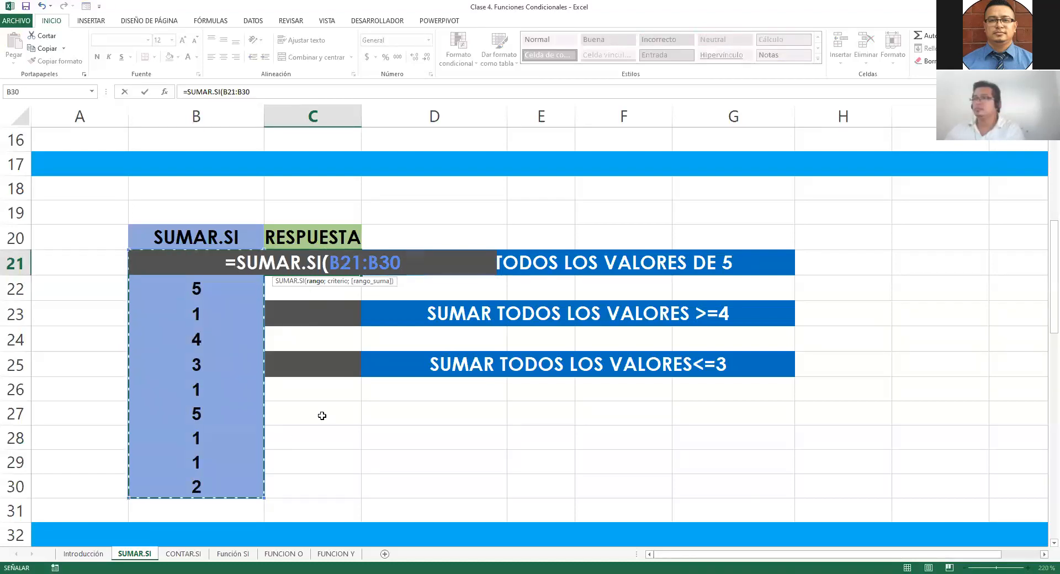
Try to complete the C21 formula with the unquoted criterion =5.
{"action": "type", "text": ";"}
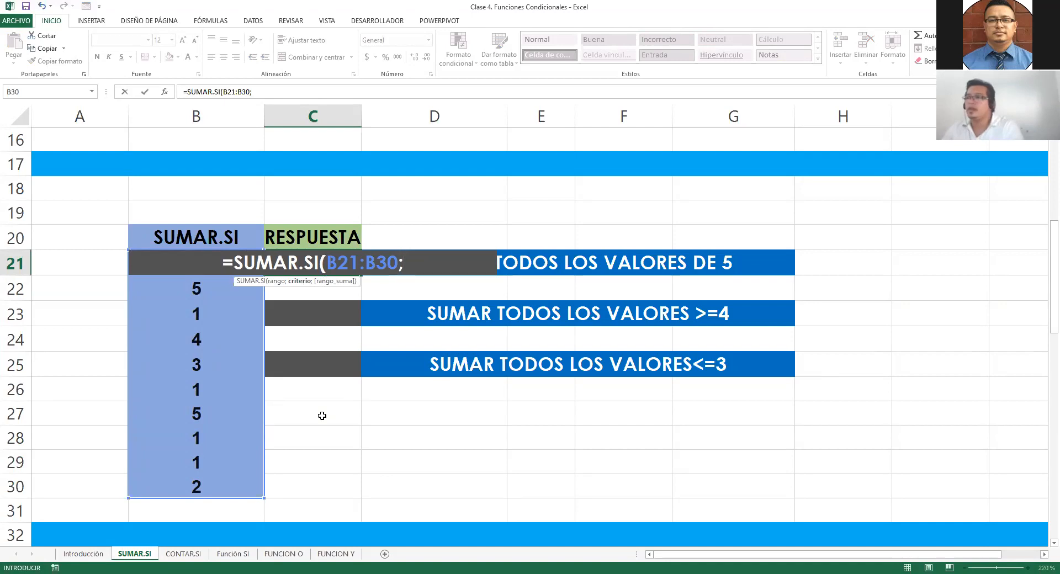
{"action": "type", "text": "\""}
{"action": "key", "text": "BackSpace"}
{"action": "type", "text": "0"}
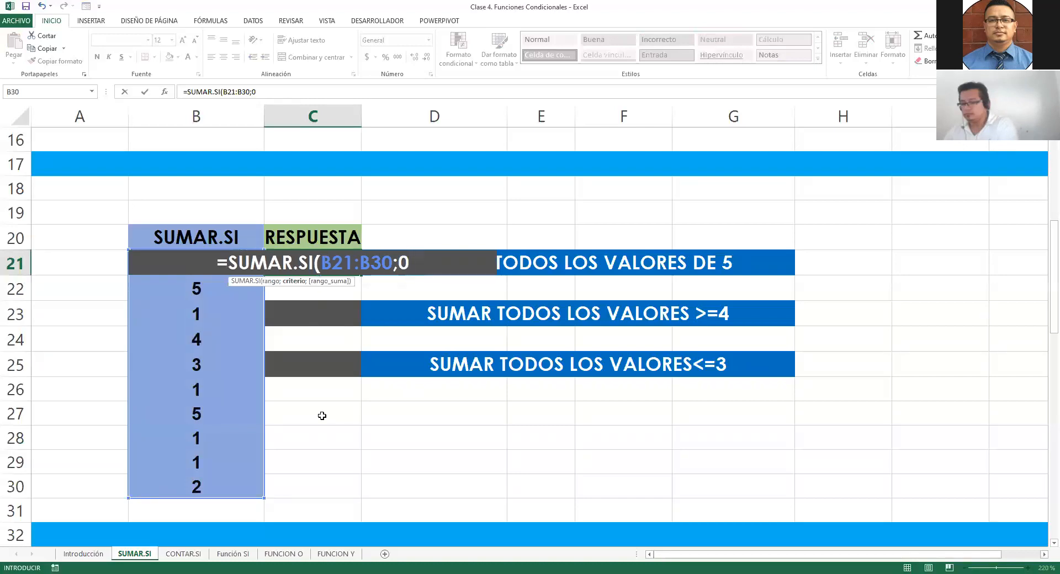
{"action": "key", "text": "BackSpace"}
{"action": "type", "text": "=5)"}
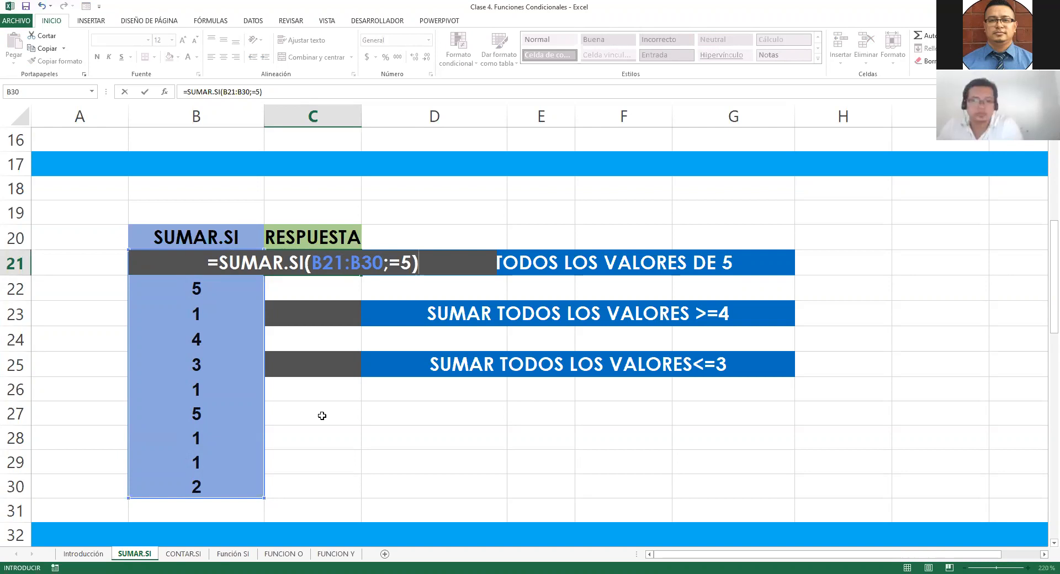
{"action": "key", "text": "Return"}
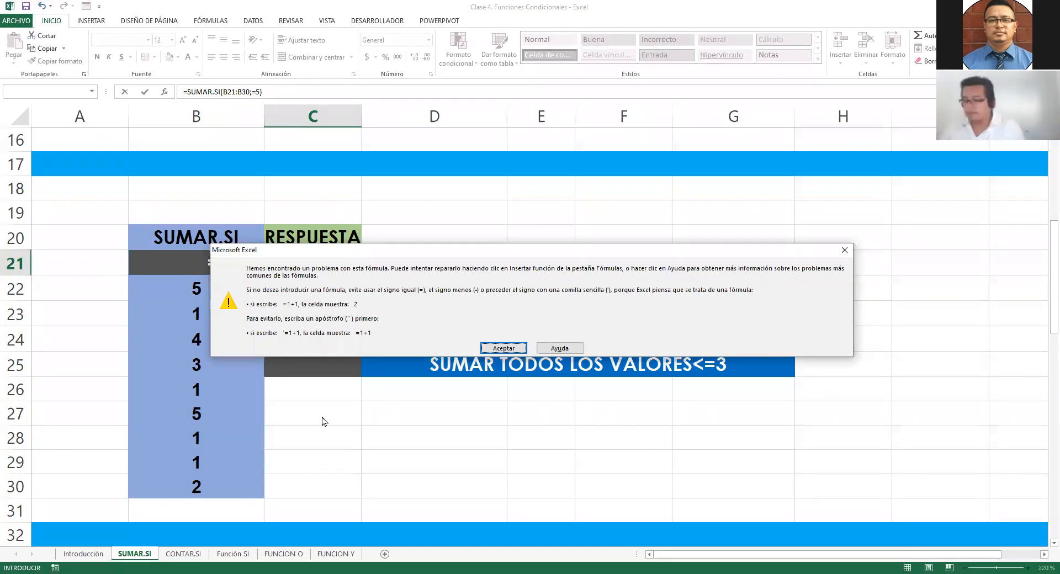
{"action": "key", "text": "Return"}
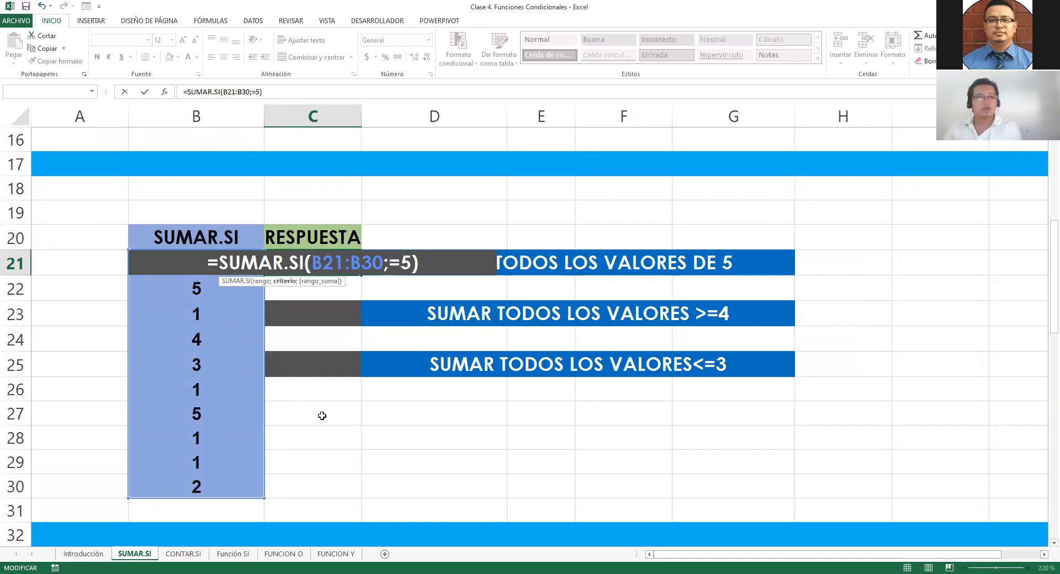
Correct the criterion in C21 to the quoted "=5" and review the resulting formula.
{"action": "type", "text": "!"}
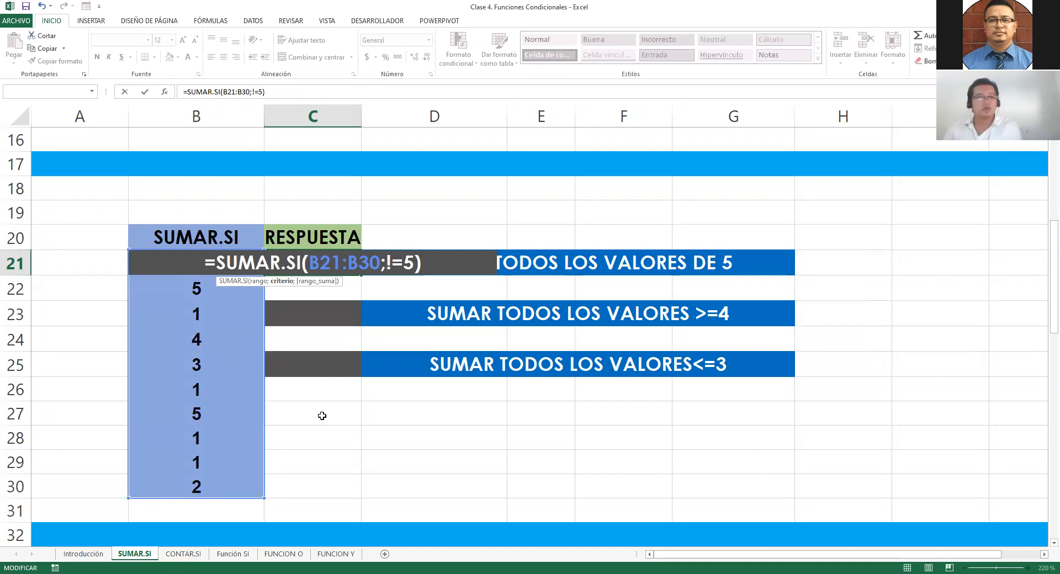
{"action": "key", "text": "BackSpace"}
{"action": "type", "text": "\""}
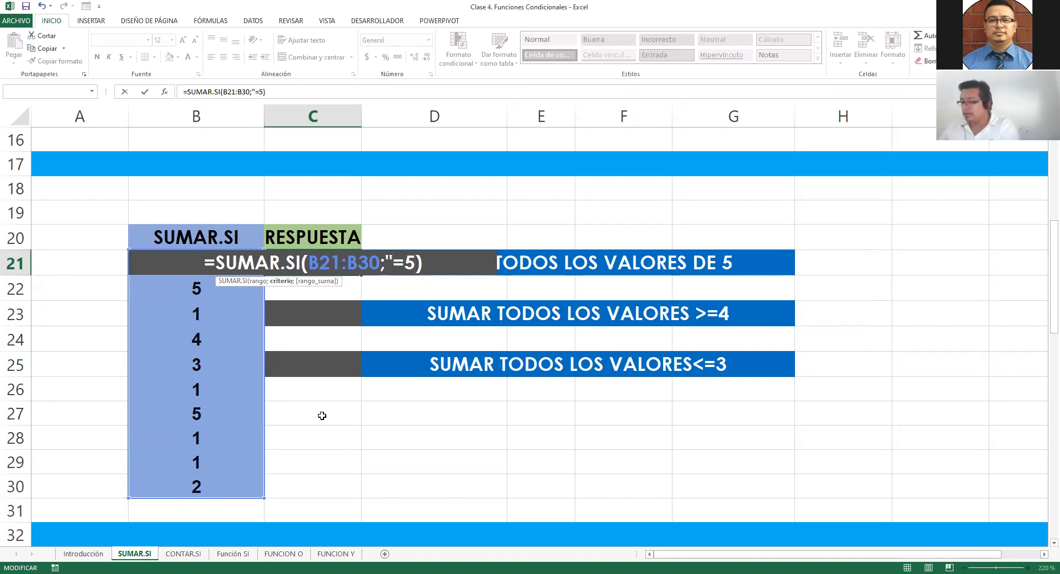
{"action": "key", "text": "Return"}
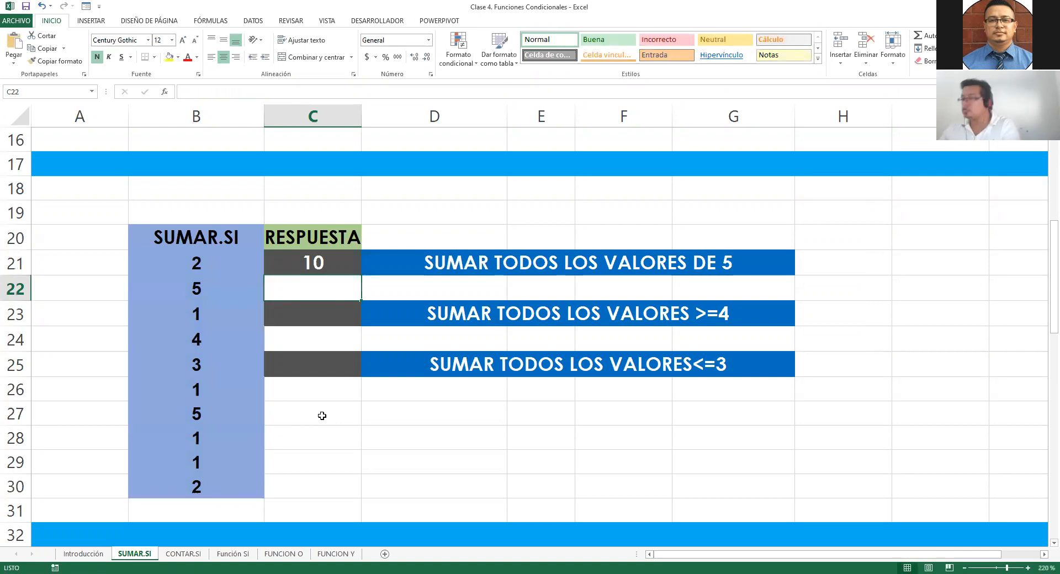
{"action": "key", "text": "Up"}
{"action": "key", "text": "F2"}
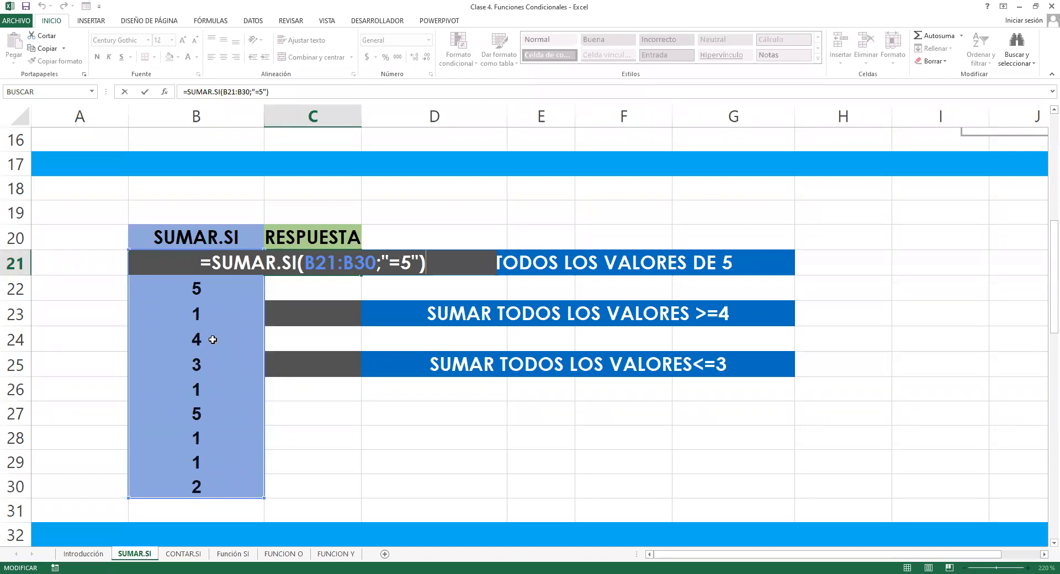
{"action": "left_click", "coordinate": [700, 318]}
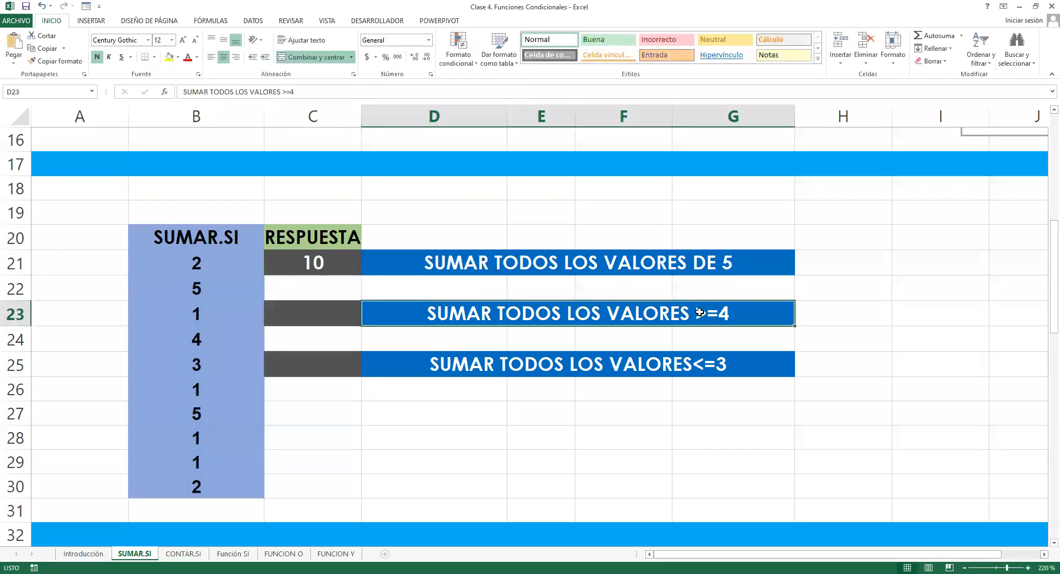
Add operator notes below the exercise: "> mayor que" in D27 and "<Menor que" in D28.
{"action": "left_click", "coordinate": [459, 418]}
{"action": "type", "text": ">"}
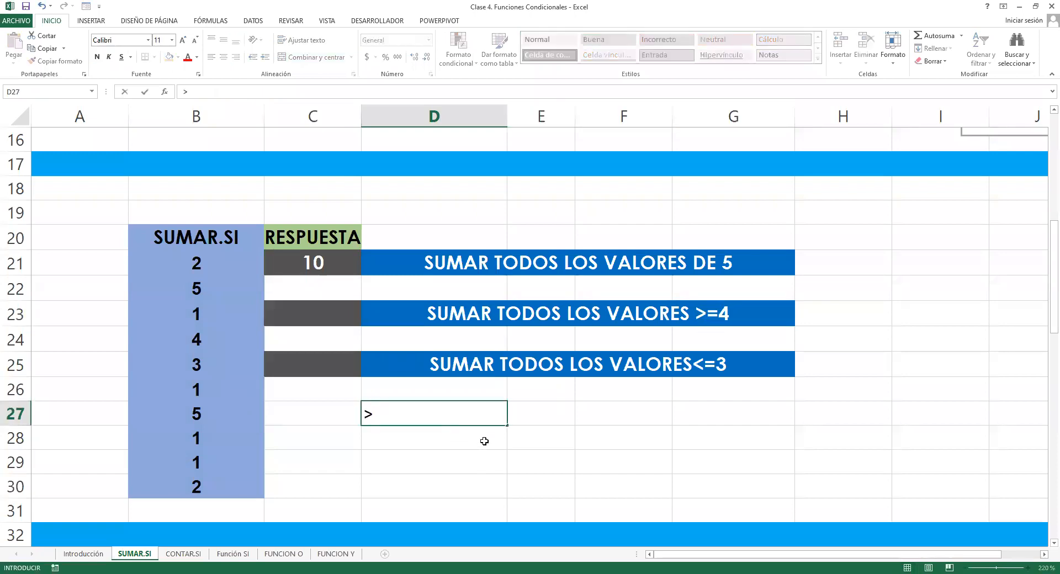
{"action": "type", "text": " mayor que"}
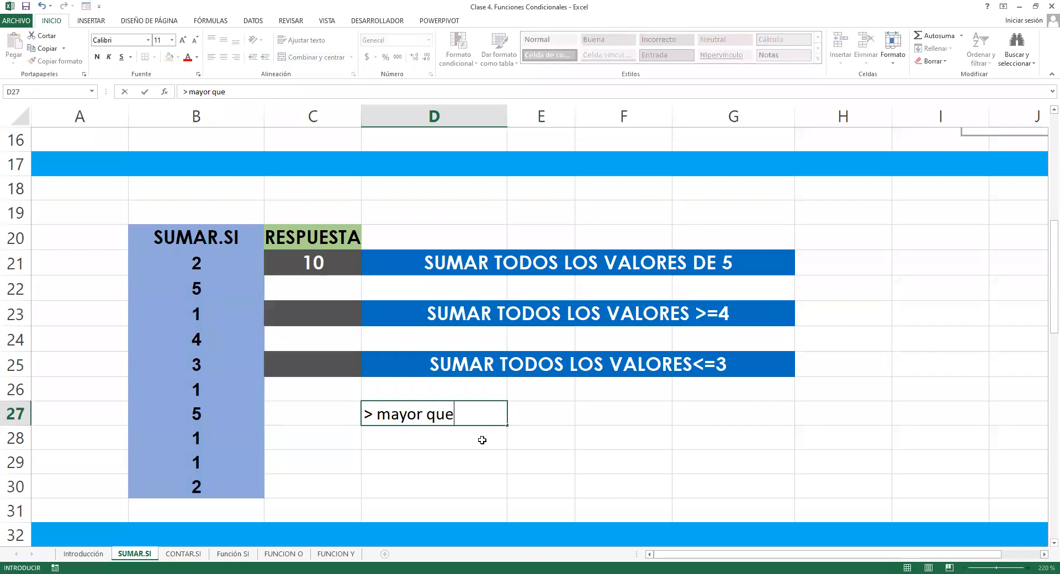
{"action": "key", "text": "Return"}
{"action": "type", "text": "<Menor que"}
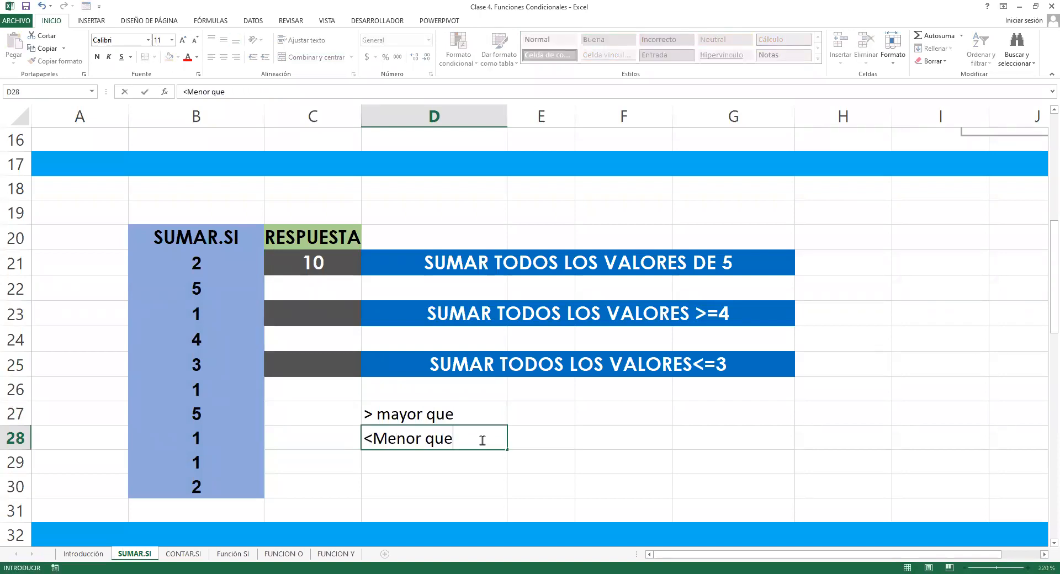
{"action": "key", "text": "Return"}
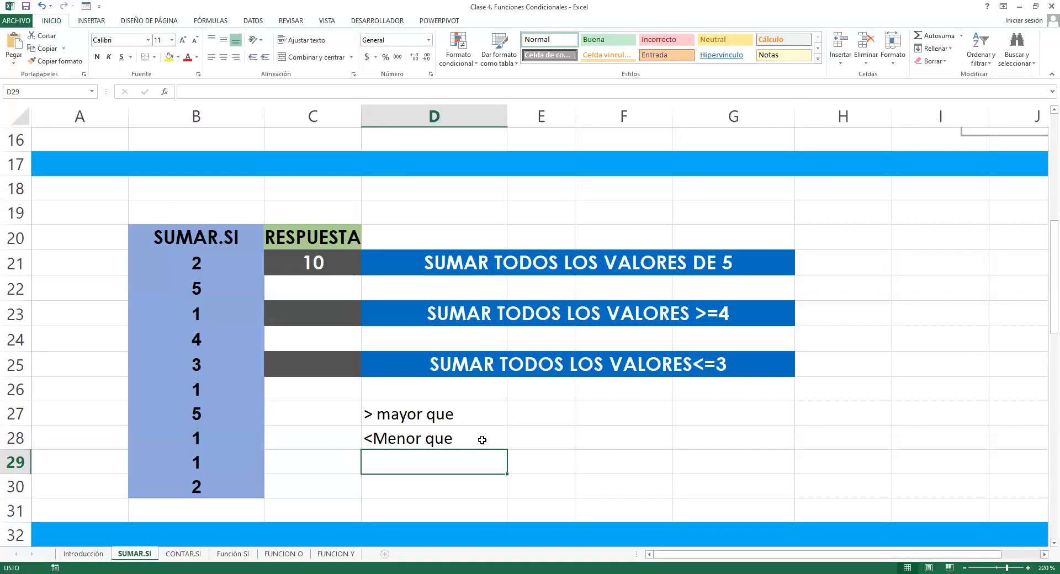
Try to insert a space after the < sign in the D28 note.
{"action": "left_click", "coordinate": [381, 440]}
{"action": "key", "text": "F2"}
{"action": "key", "text": "Home"}
{"action": "key", "text": "Right"}
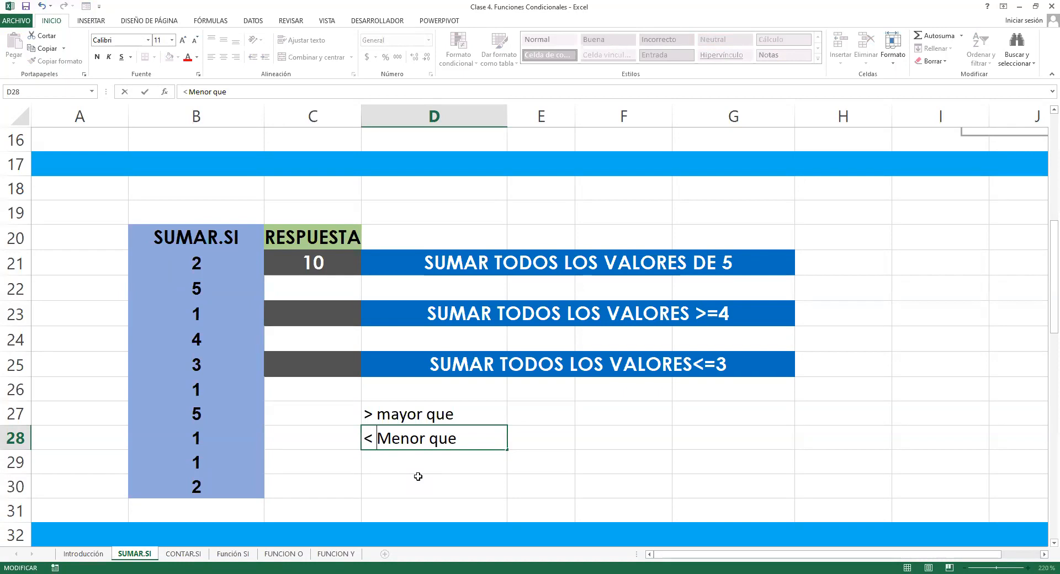
{"action": "key", "text": "BackSpace"}
{"action": "key", "text": "Return"}
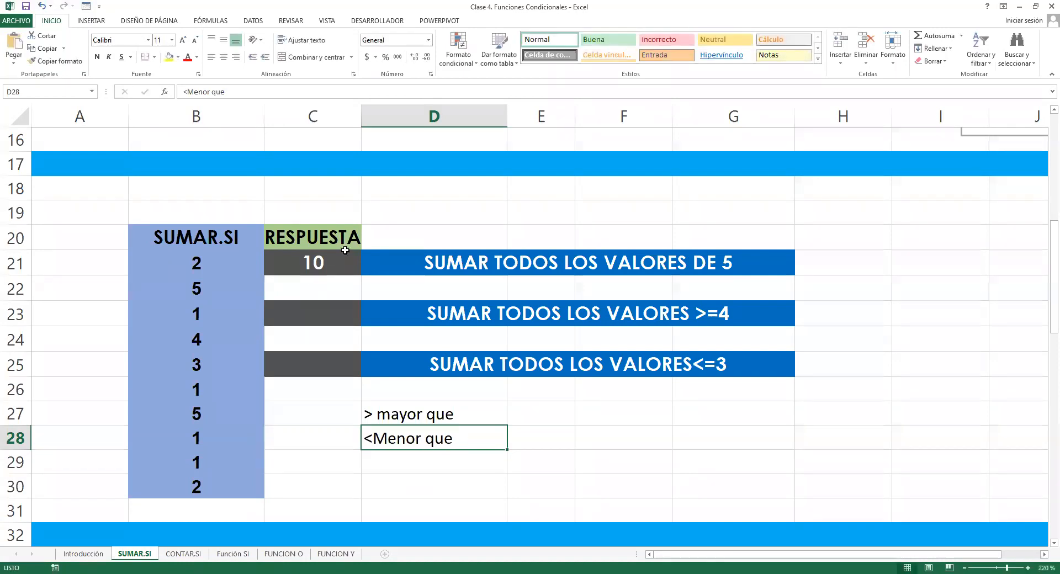
Review the range and criterion arguments of the C21 formula, and check the matching values in B22 and B27.
{"action": "left_click", "coordinate": [342, 266]}
{"action": "double_click", "coordinate": [341, 267]}
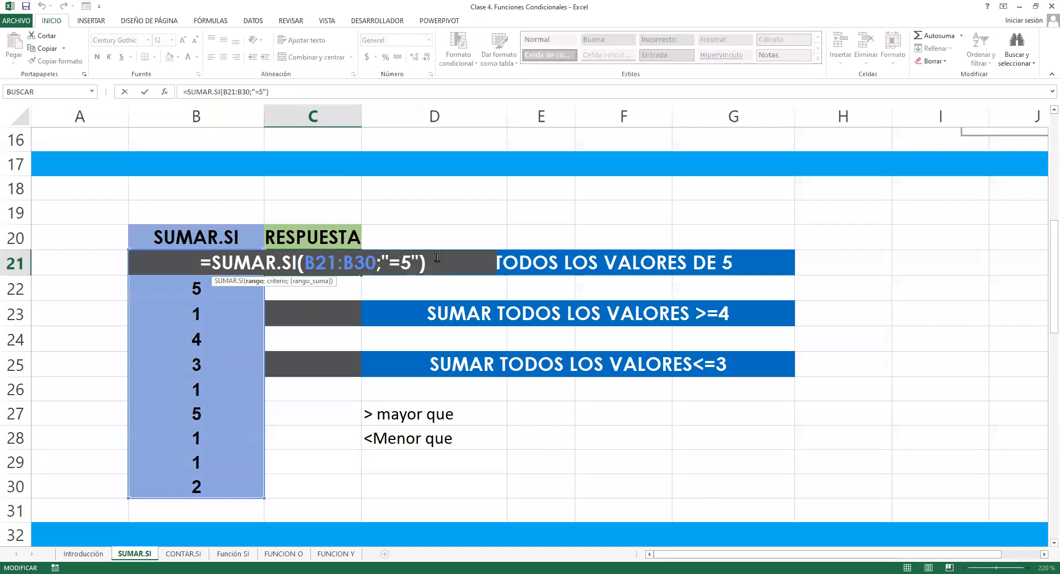
{"action": "left_click_drag", "start_coordinate": [403, 257], "coordinate": [308, 267]}
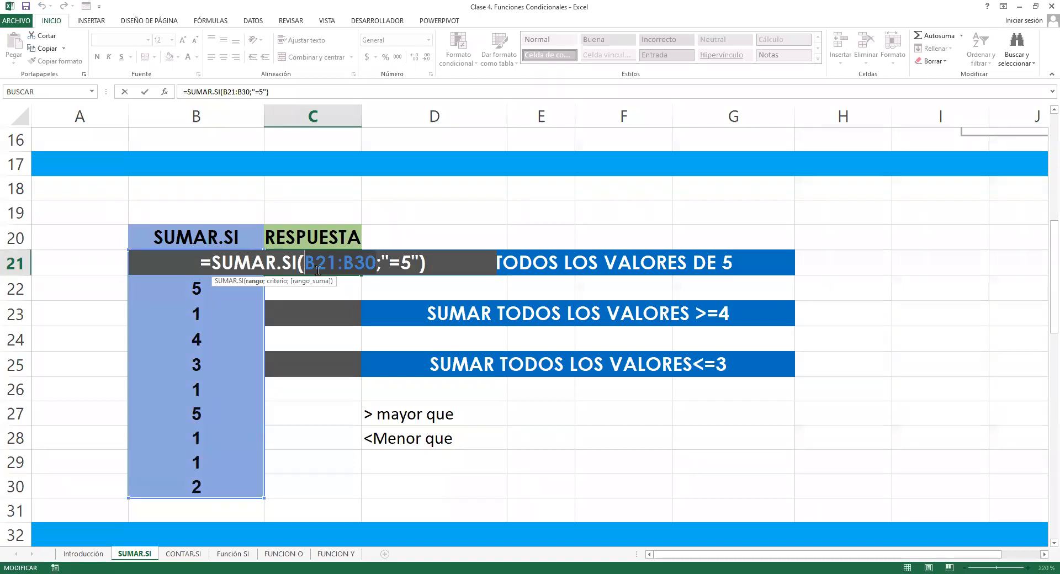
{"action": "left_click", "coordinate": [338, 263]}
{"action": "left_click_drag", "start_coordinate": [377, 266], "coordinate": [306, 262]}
{"action": "left_click_drag", "start_coordinate": [381, 263], "coordinate": [419, 262]}
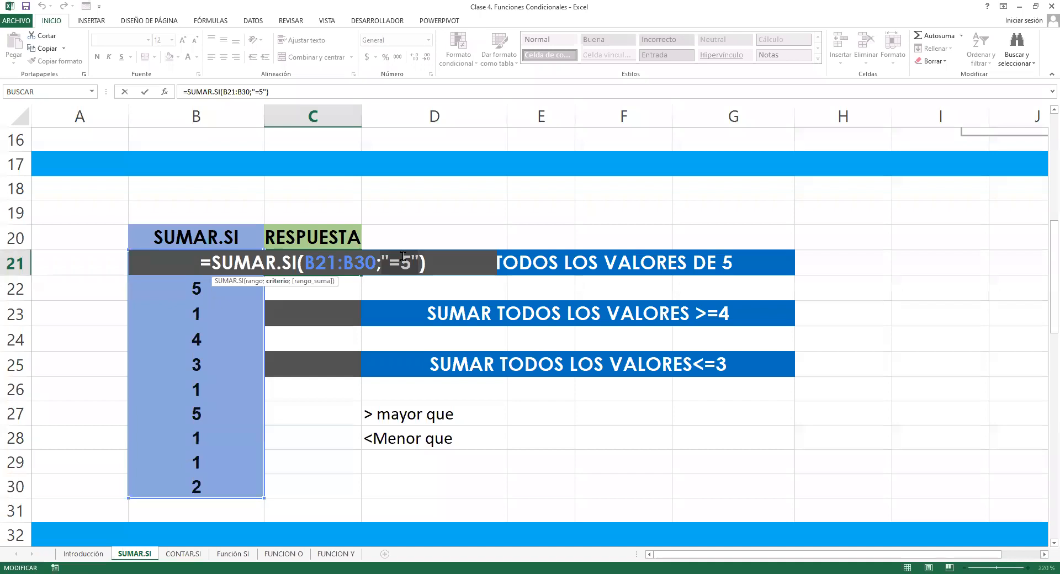
{"action": "key", "text": "Return"}
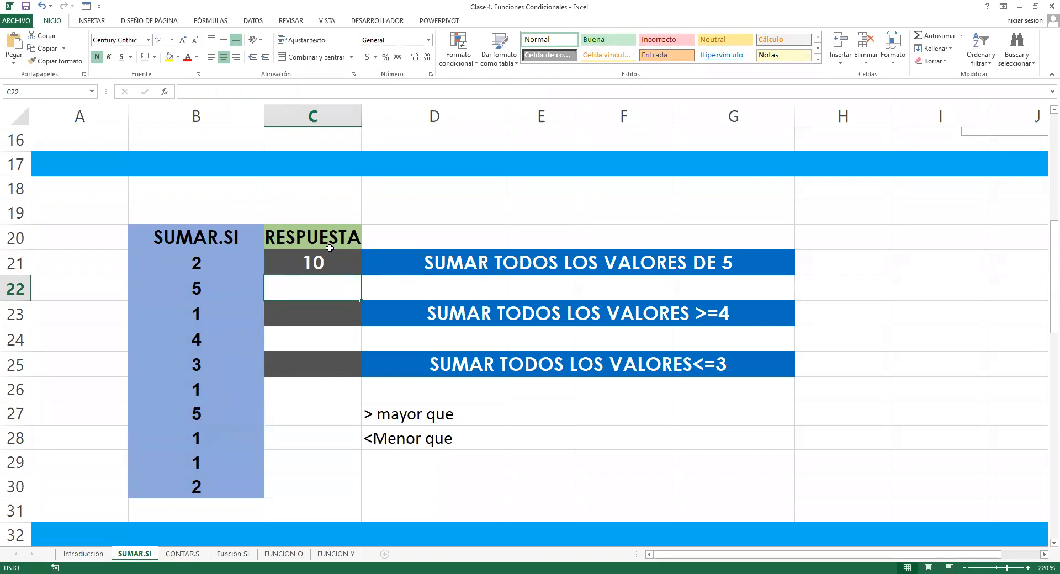
{"action": "left_click", "coordinate": [189, 287]}
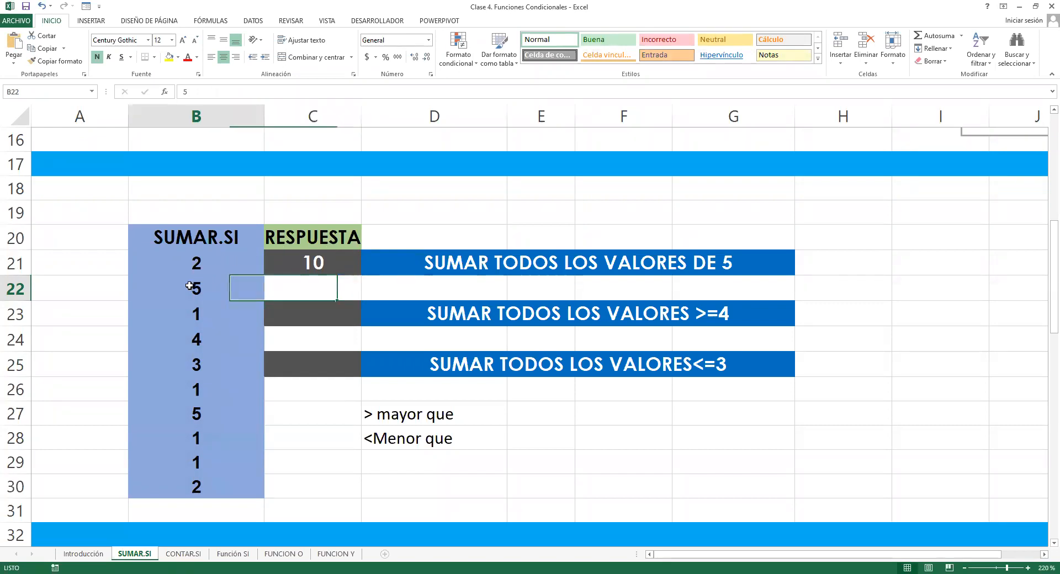
{"action": "left_click", "coordinate": [205, 413]}
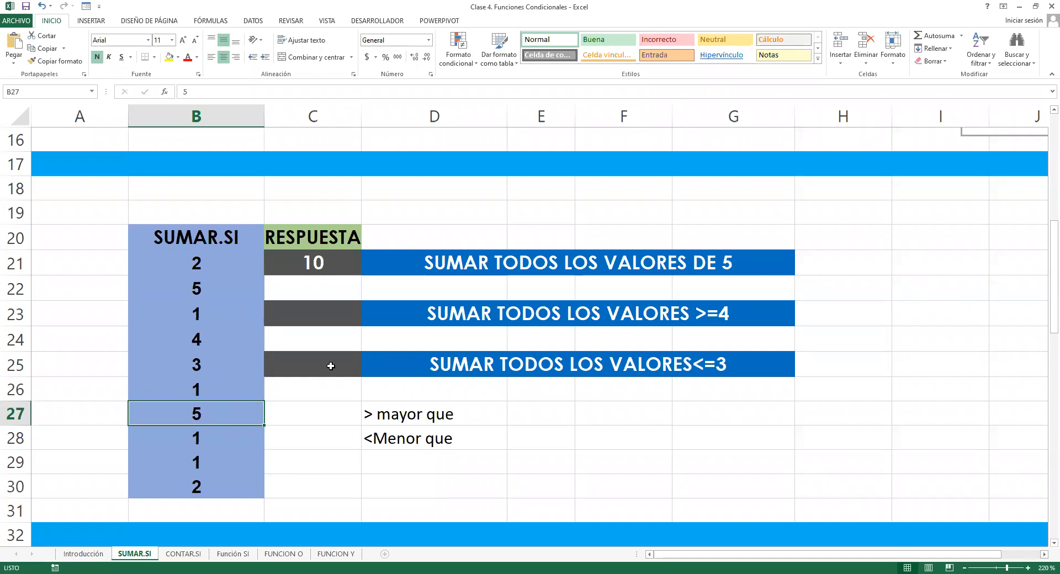
Start a SUMAR.SI formula in C23 with B21:B30 as the range argument.
{"action": "left_click", "coordinate": [329, 318]}
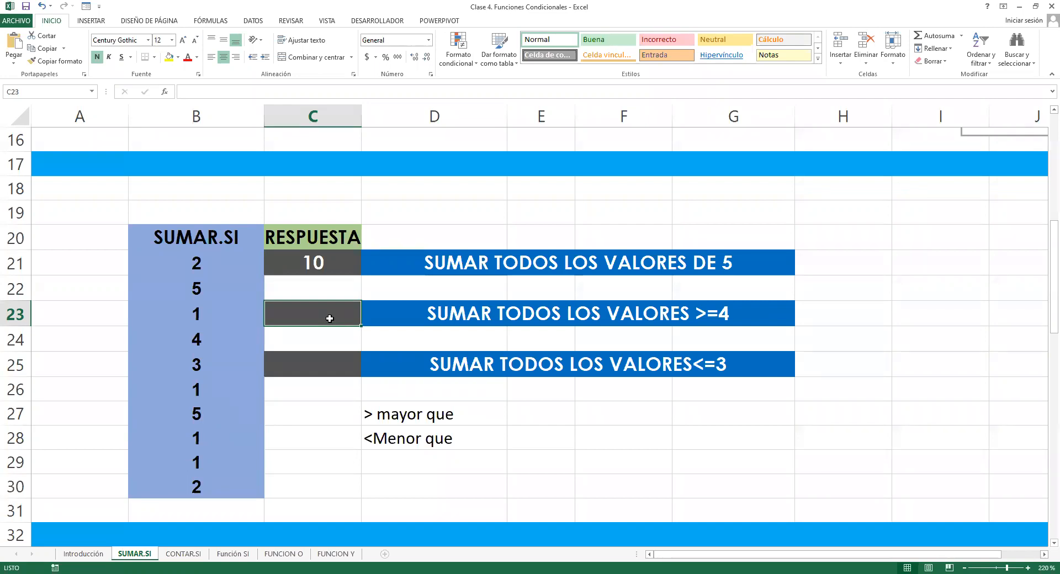
{"action": "type", "text": "="}
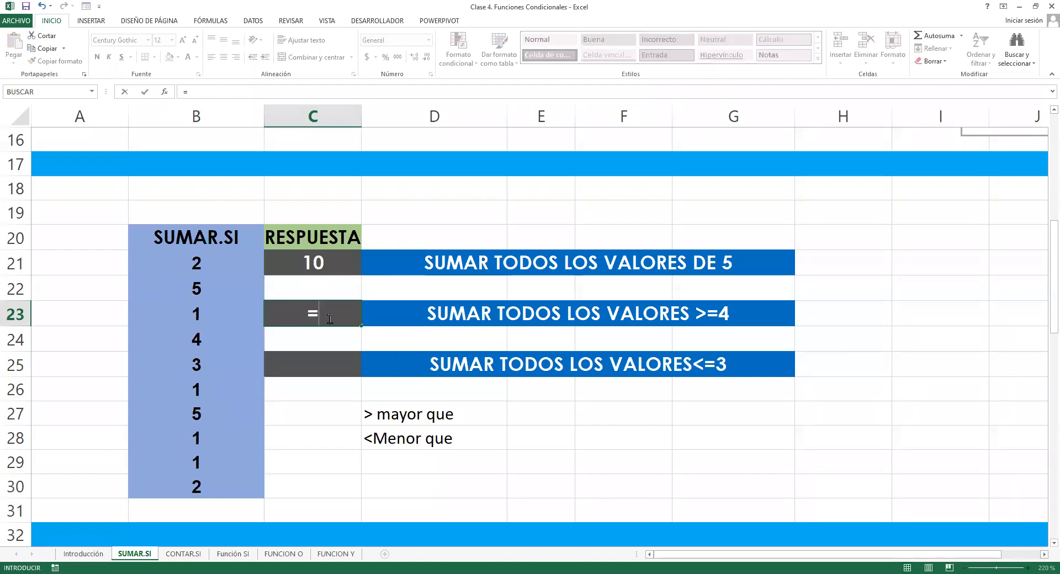
{"action": "type", "text": "sumar"}
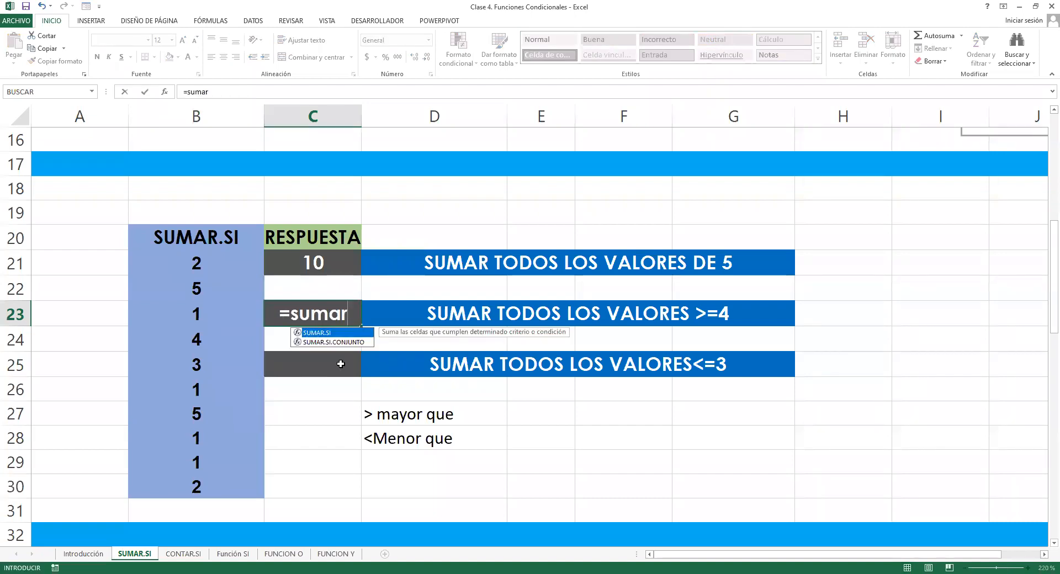
{"action": "double_click", "coordinate": [327, 334]}
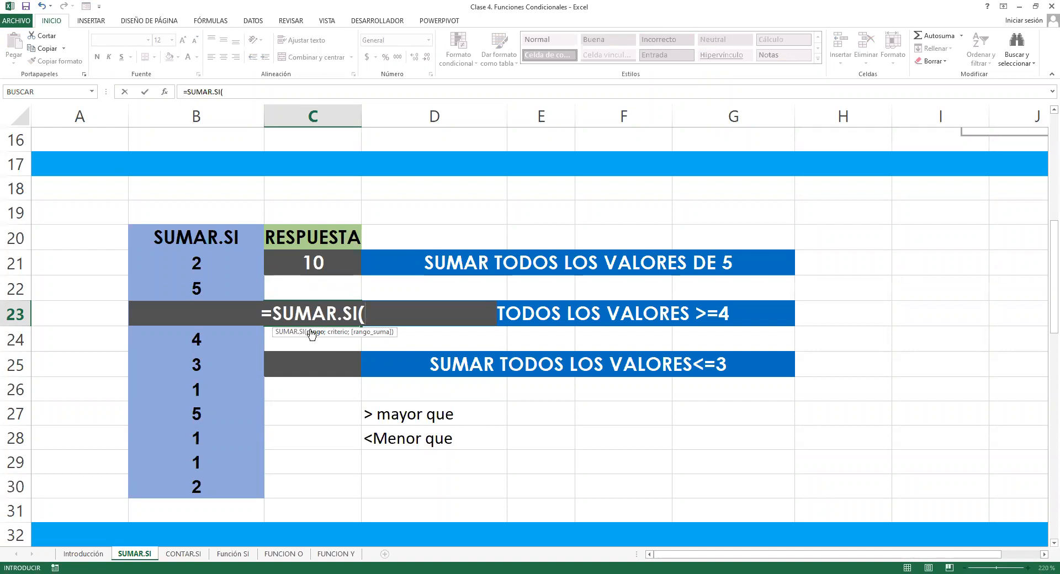
{"action": "left_click", "coordinate": [215, 261]}
{"action": "left_click_drag", "start_coordinate": [216, 299], "coordinate": [227, 486]}
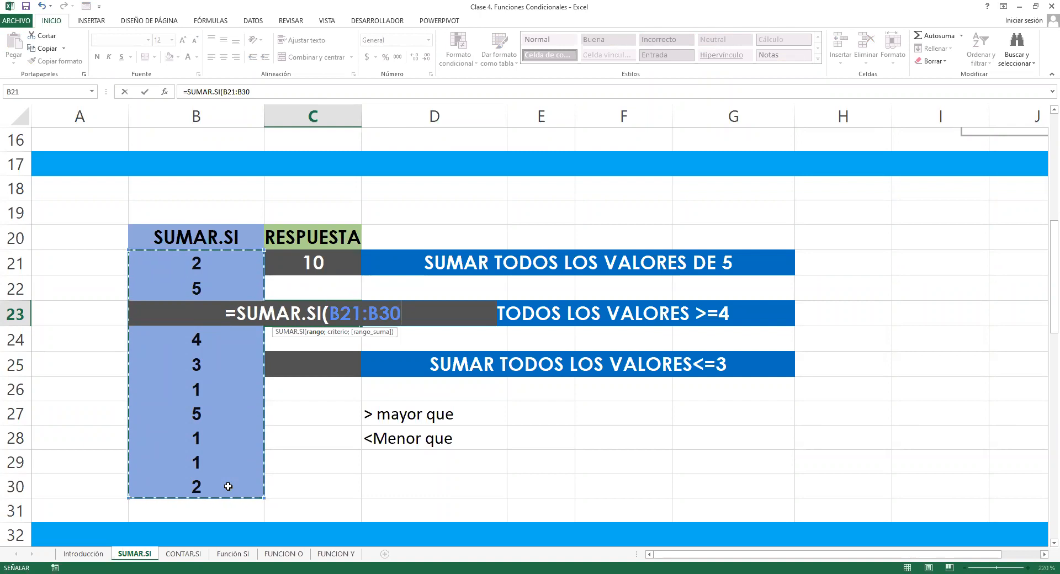
Add the quoted criterion ">=4" to the C23 formula and enter it.
{"action": "type", "text": ";"}
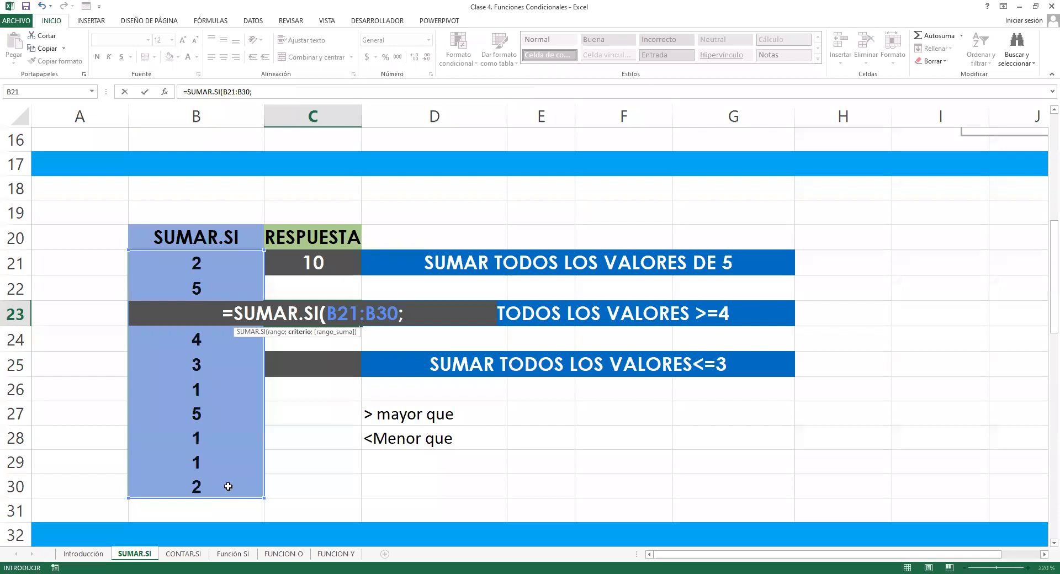
{"action": "type", "text": "\""}
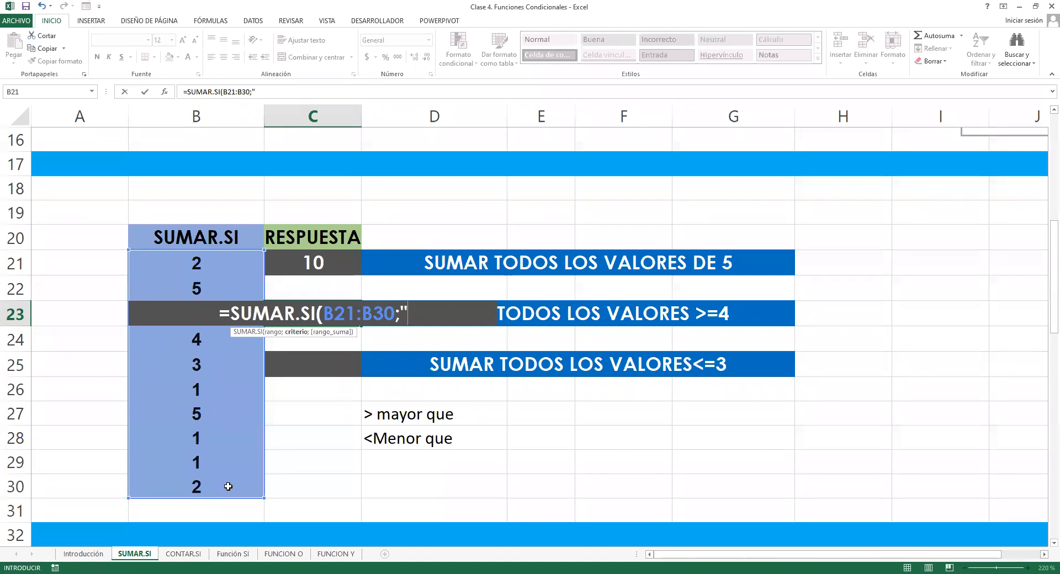
{"action": "type", "text": ">"}
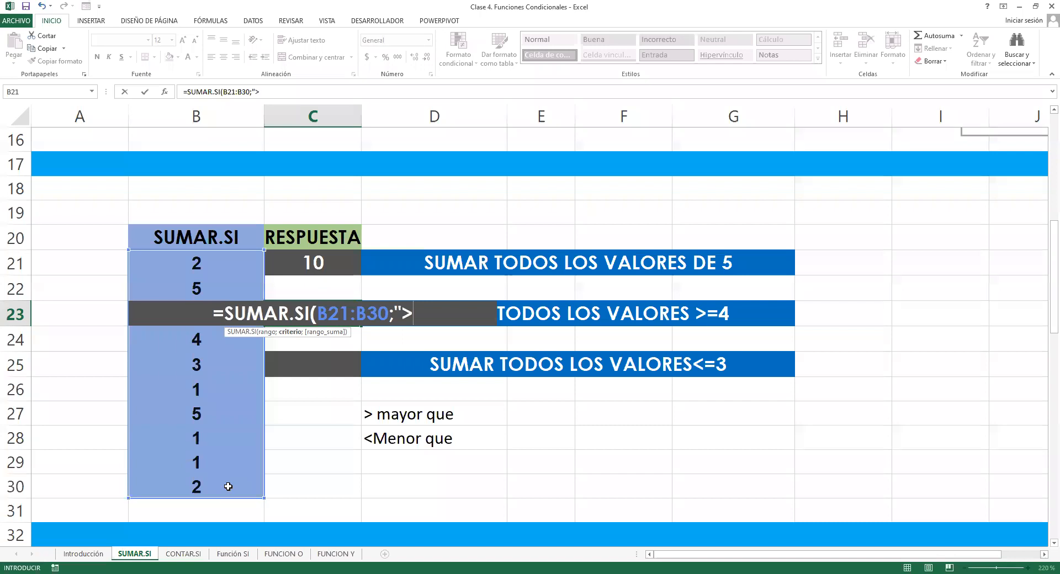
{"action": "type", "text": "="}
{"action": "type", "text": "4"}
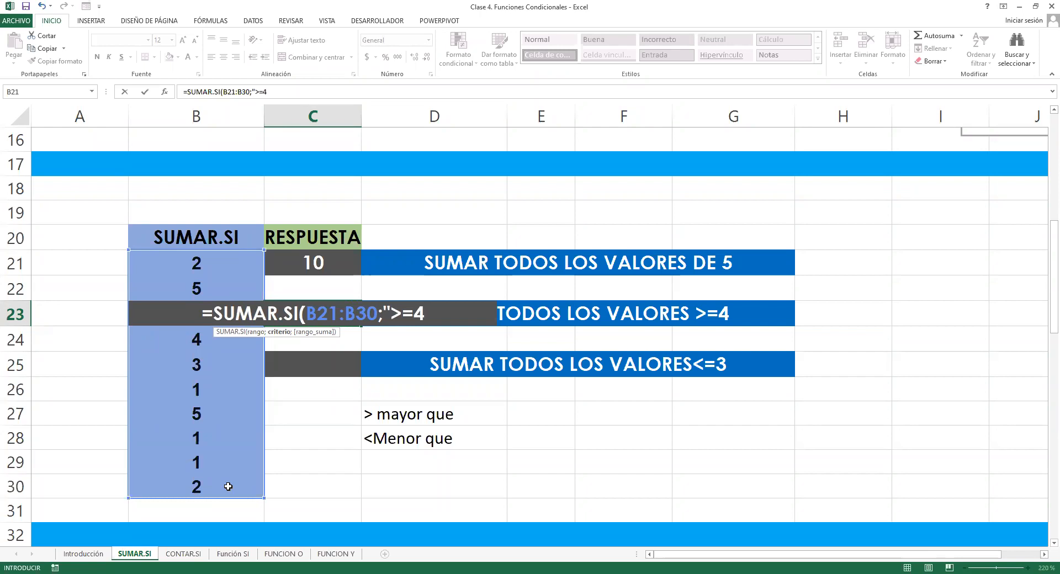
{"action": "type", "text": "\")"}
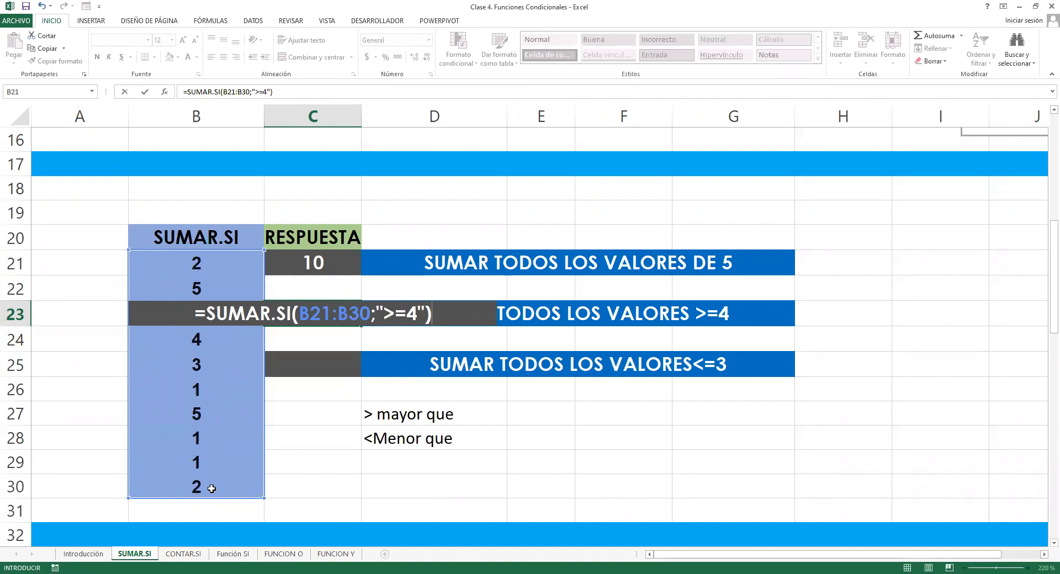
{"action": "key", "text": "Return"}
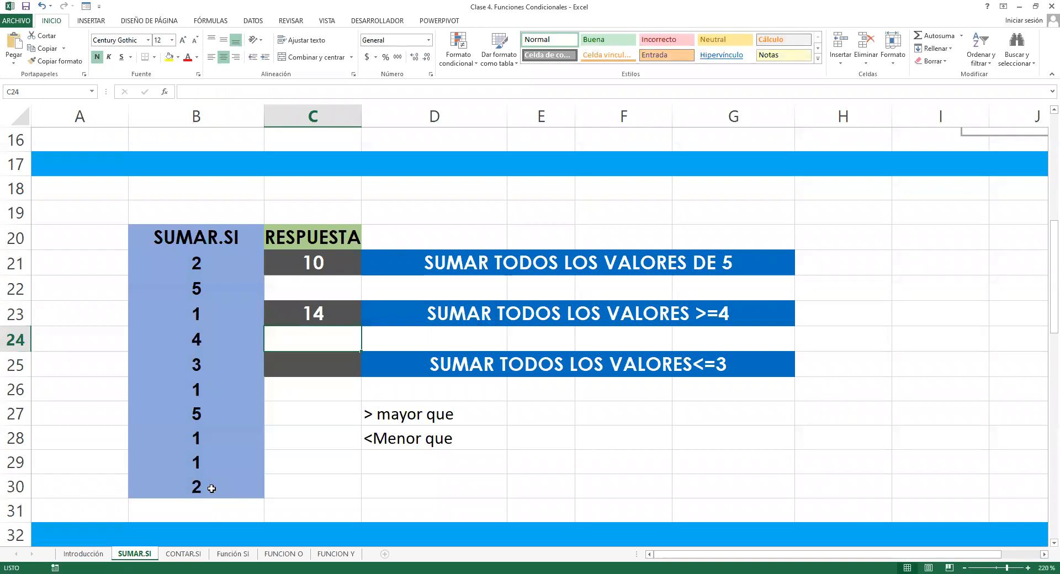
Start a SUMAR.SI formula in C25 with B21:B30 as the range argument.
{"action": "left_click", "coordinate": [319, 368]}
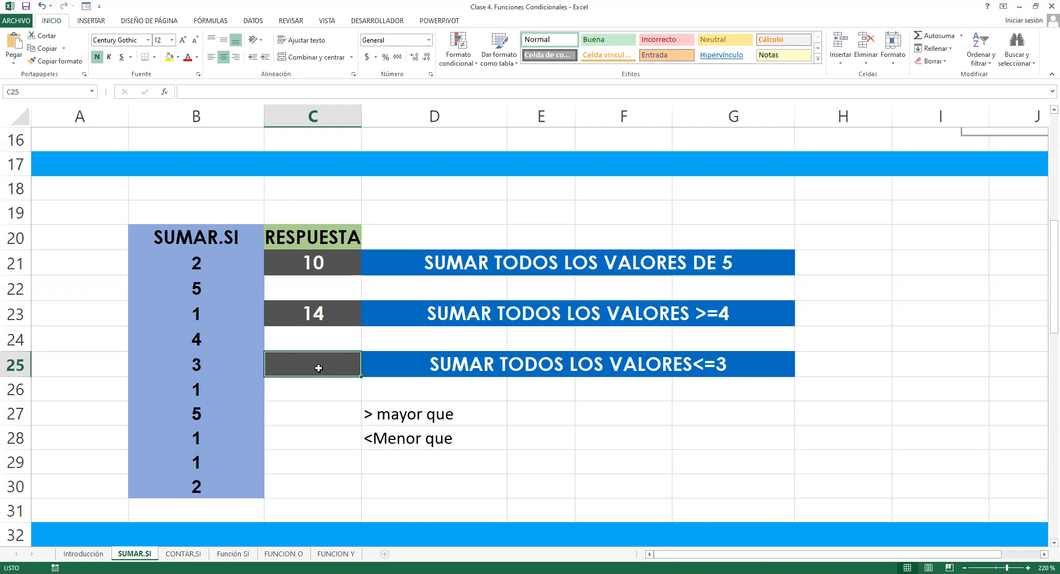
{"action": "type", "text": "="}
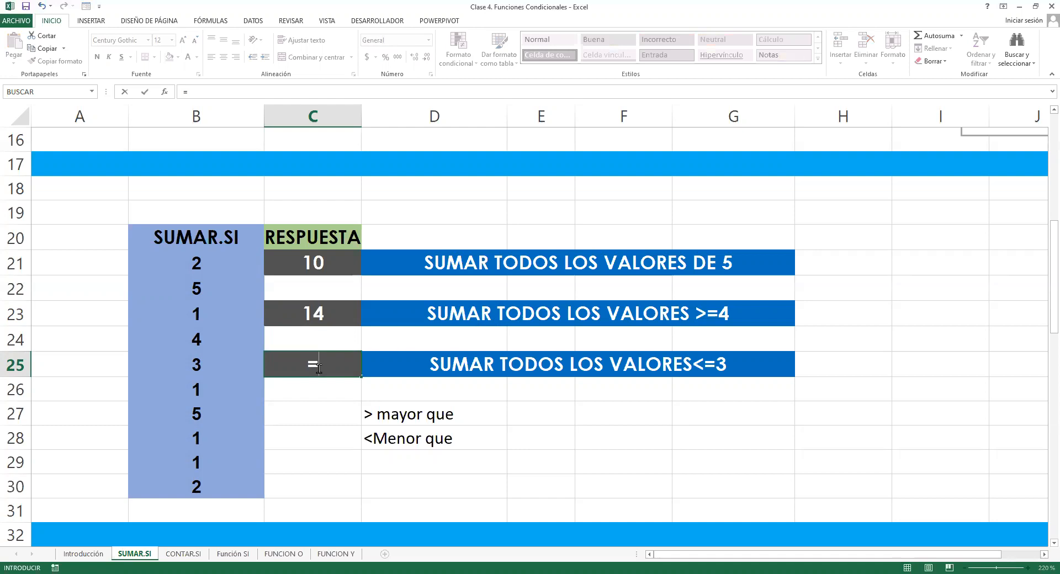
{"action": "type", "text": "sumar"}
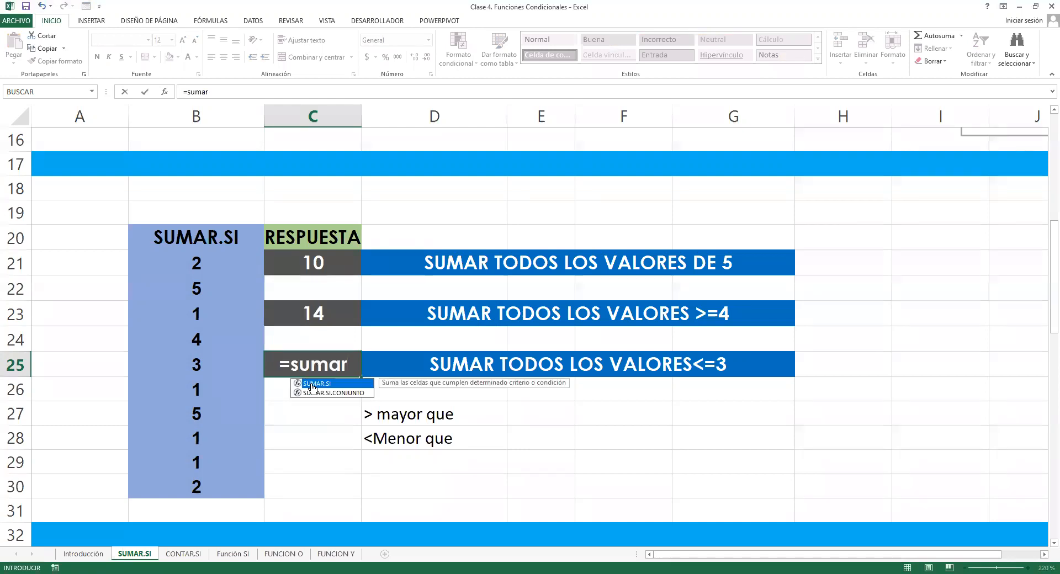
{"action": "double_click", "coordinate": [312, 387]}
{"action": "left_click_drag", "start_coordinate": [227, 261], "coordinate": [215, 483]}
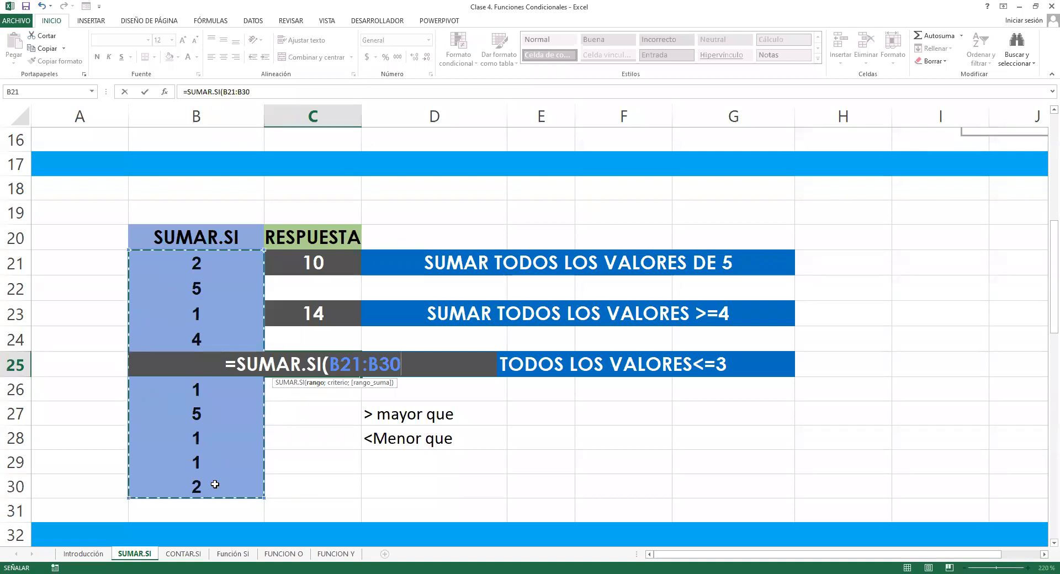
Complete the C25 formula with the quoted criterion "<=3" and enter it.
{"action": "type", "text": ";"}
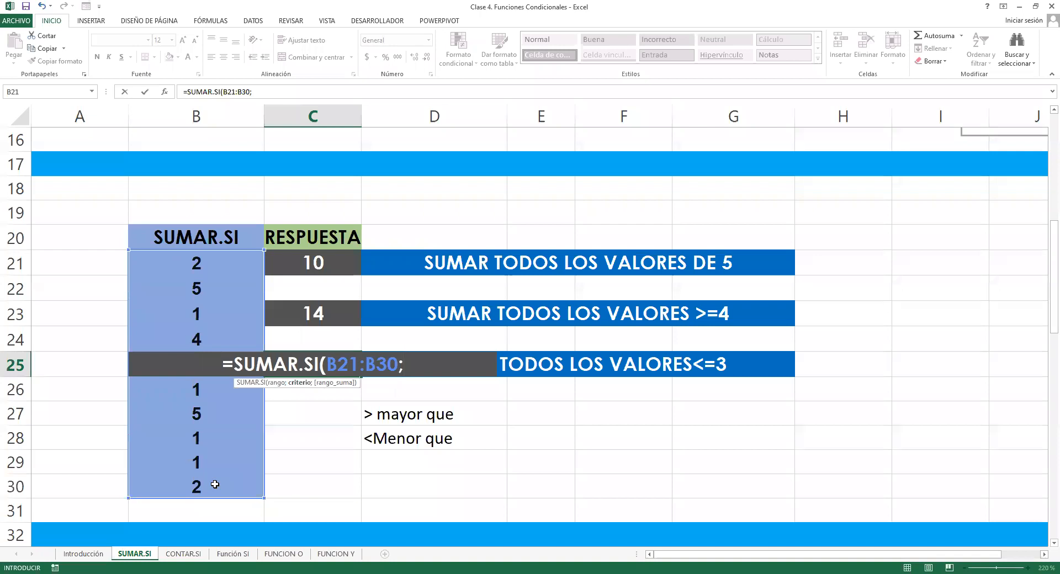
{"action": "type", "text": "\""}
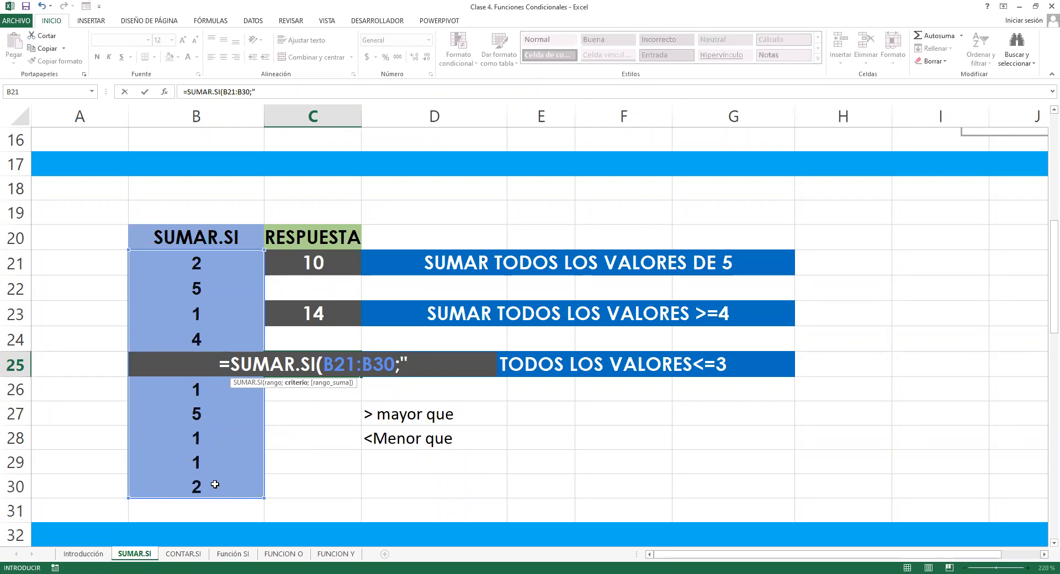
{"action": "type", "text": "<="}
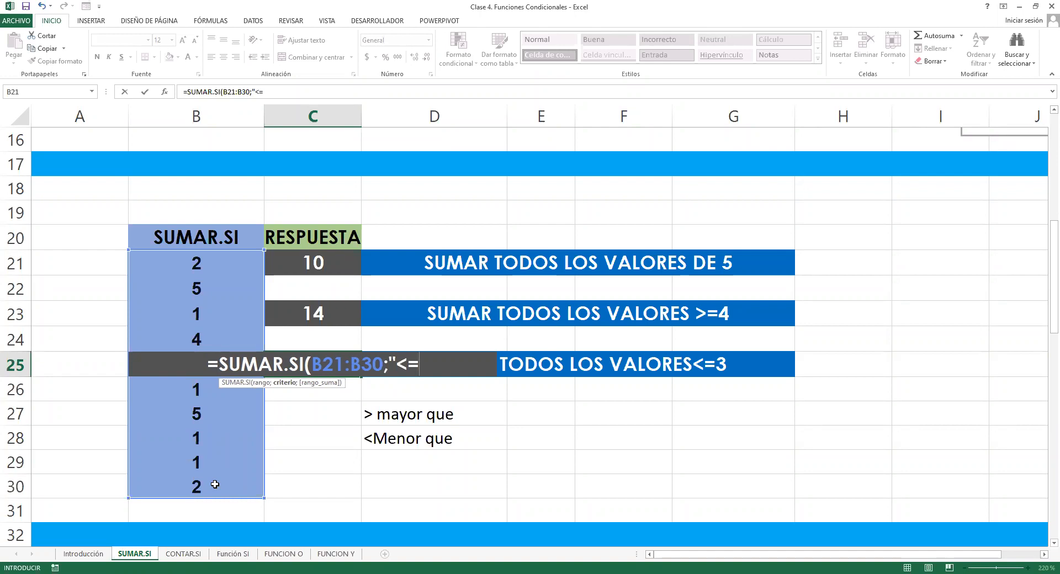
{"action": "type", "text": "3\")"}
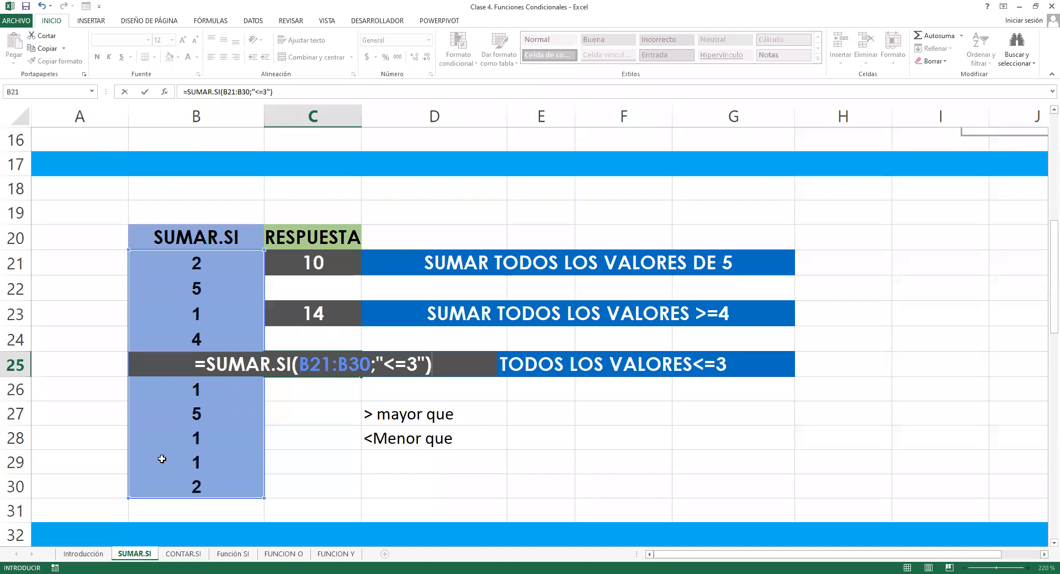
{"action": "key", "text": "Return"}
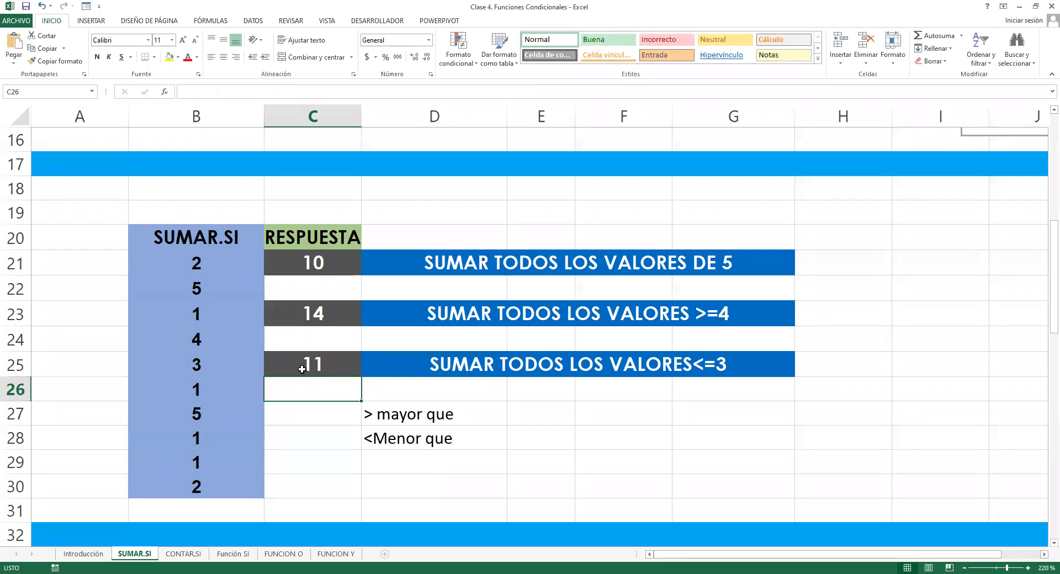
Review the range and criterion arguments of the SUMAR.SI formulas in C21, C23 and C25, leaving them as they are.
{"action": "left_click", "coordinate": [323, 266]}
{"action": "key", "text": "F2"}
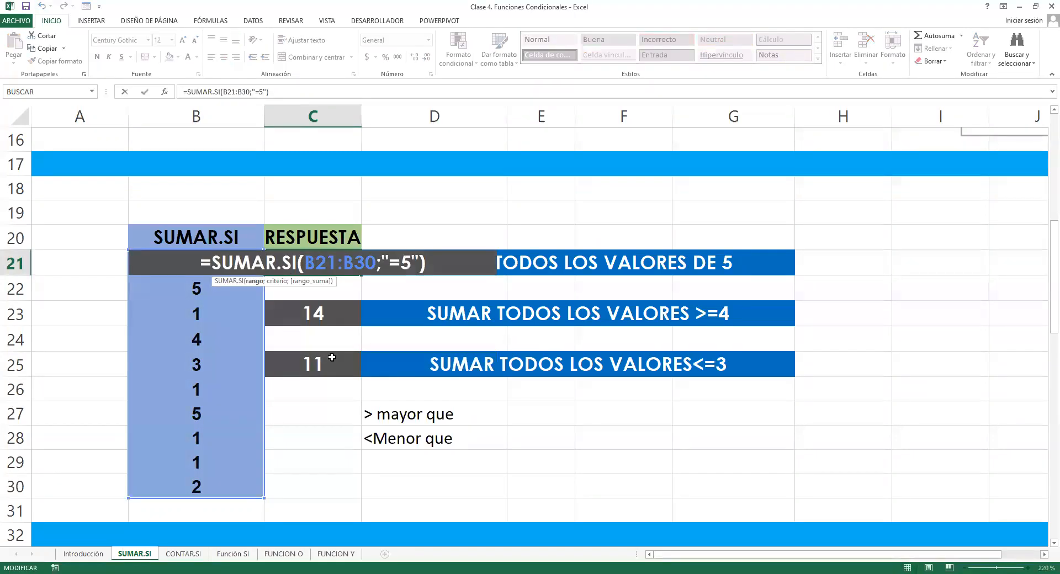
{"action": "key", "text": "Escape"}
{"action": "left_click", "coordinate": [331, 320]}
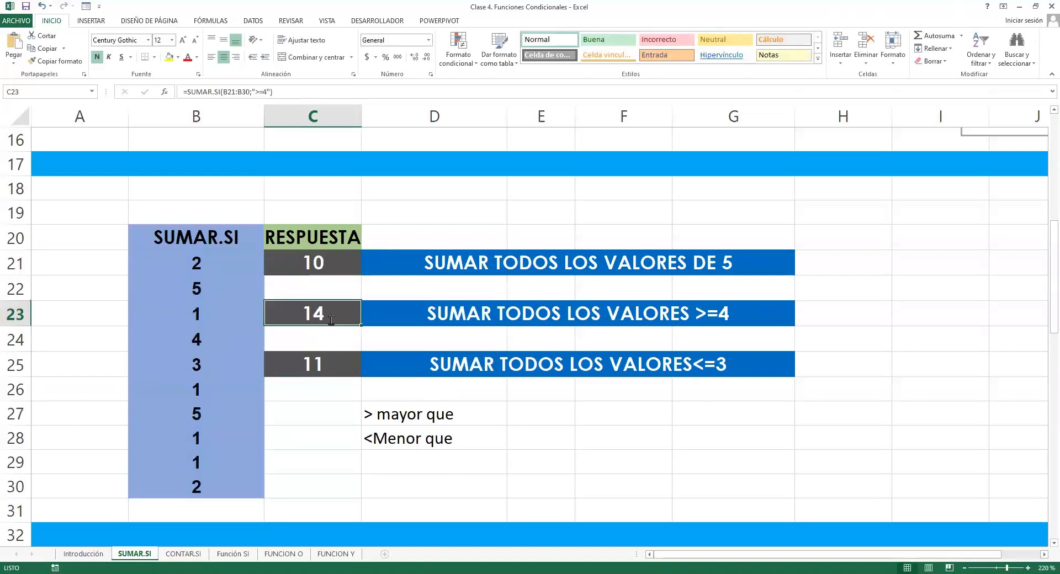
{"action": "key", "text": "F2"}
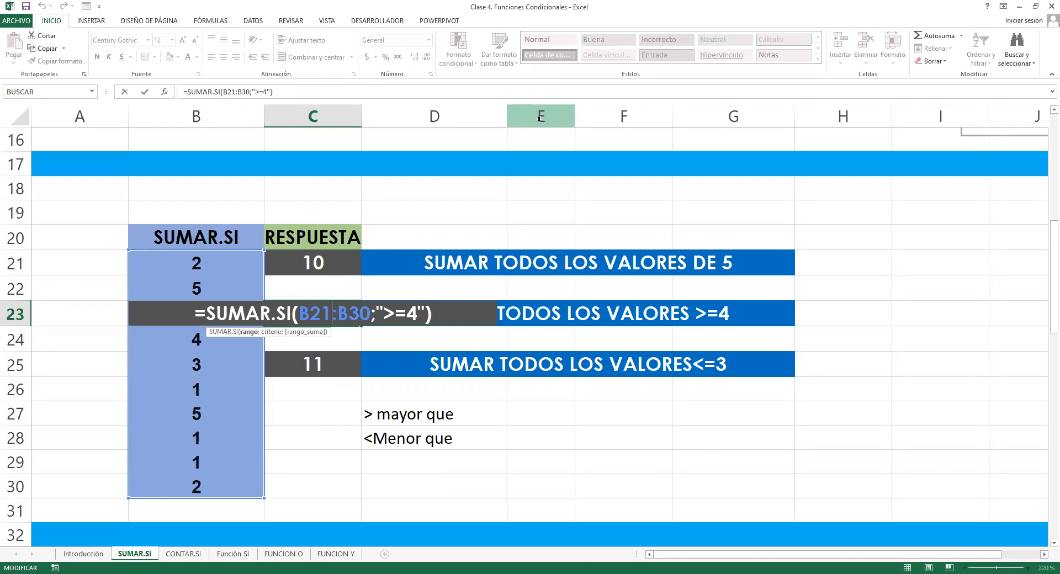
{"action": "key", "text": "Return"}
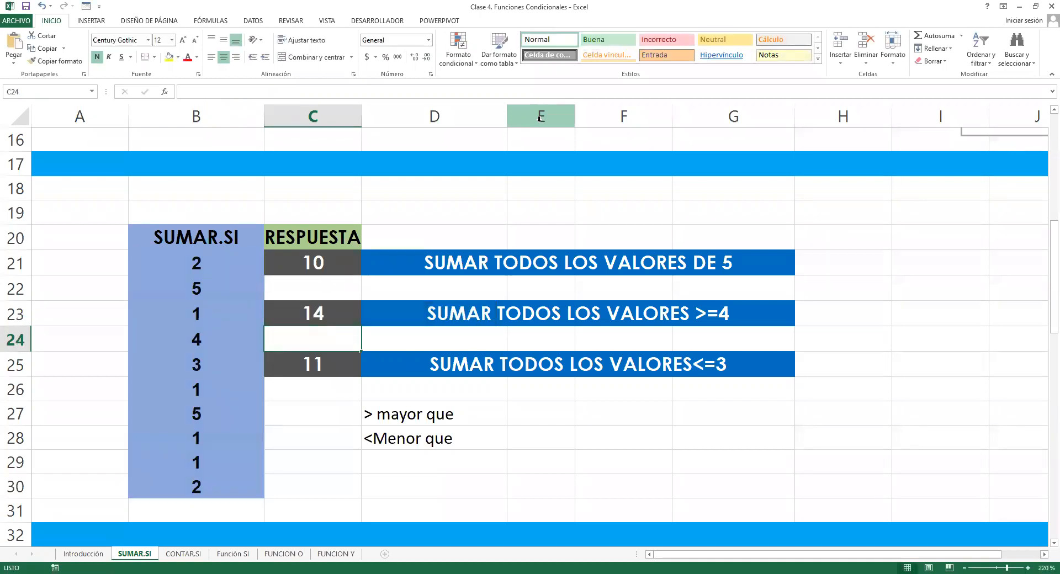
{"action": "double_click", "coordinate": [307, 373]}
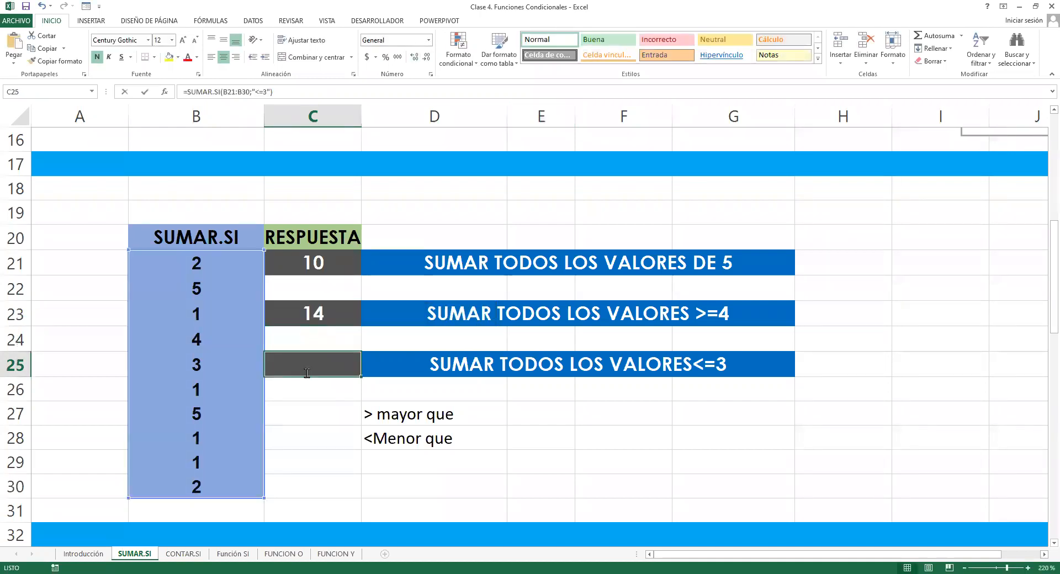
{"action": "double_click", "coordinate": [307, 373]}
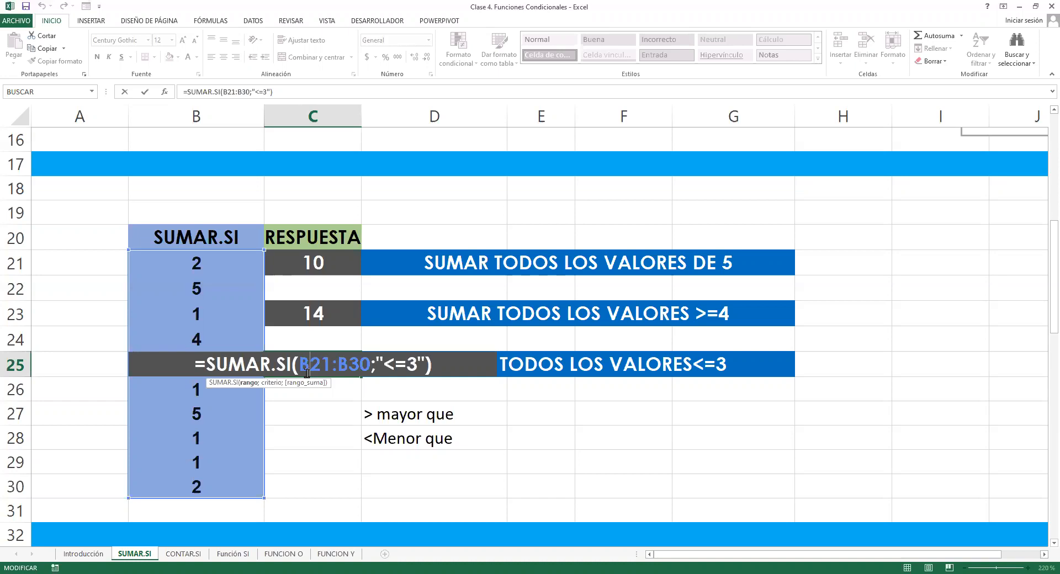
{"action": "key", "text": "Return"}
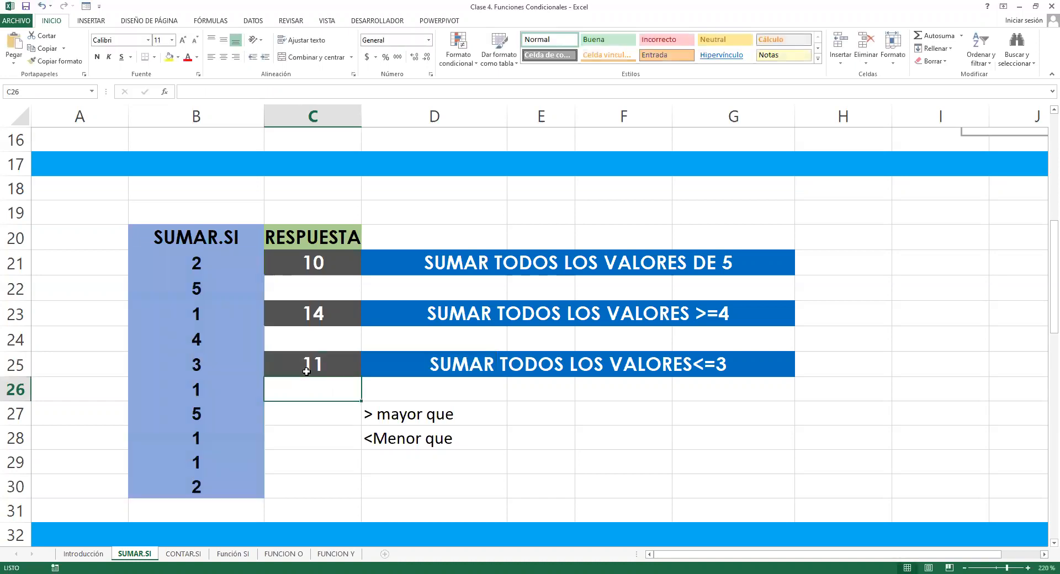
In the CONTROL DE VENTAS table, start a SUMAR.SI formula in D42 for credit sales, with C36:C40 as the range.
{"action": "scroll", "coordinate": [520, 346], "scroll_direction": "down", "scroll_amount": 2}
{"action": "scroll", "coordinate": [521, 346], "scroll_direction": "down", "scroll_amount": 2}
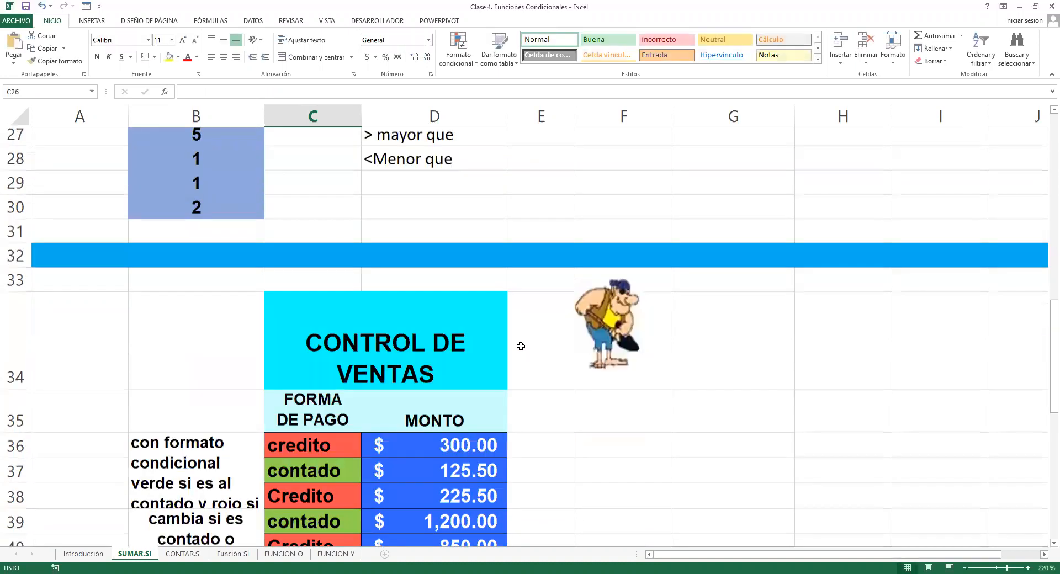
{"action": "scroll", "coordinate": [520, 346], "scroll_direction": "down", "scroll_amount": 2}
{"action": "scroll", "coordinate": [521, 346], "scroll_direction": "down", "scroll_amount": 1}
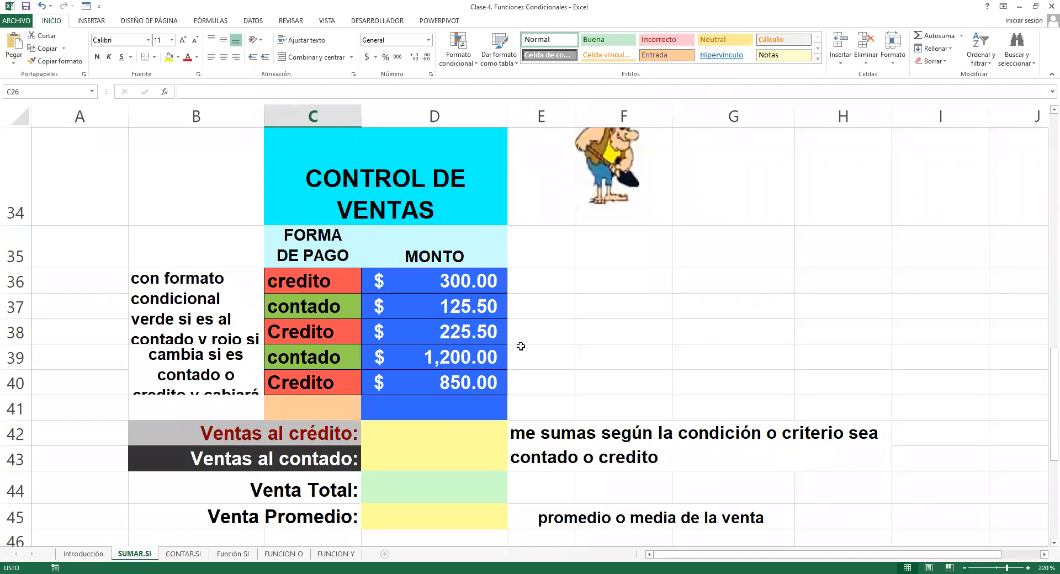
{"action": "left_click", "coordinate": [453, 437]}
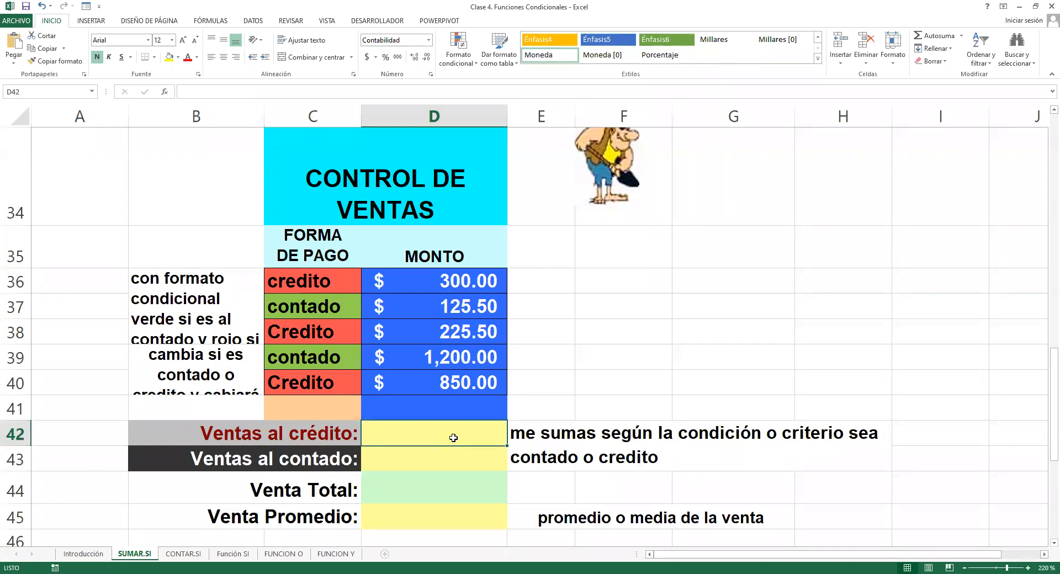
{"action": "type", "text": "="}
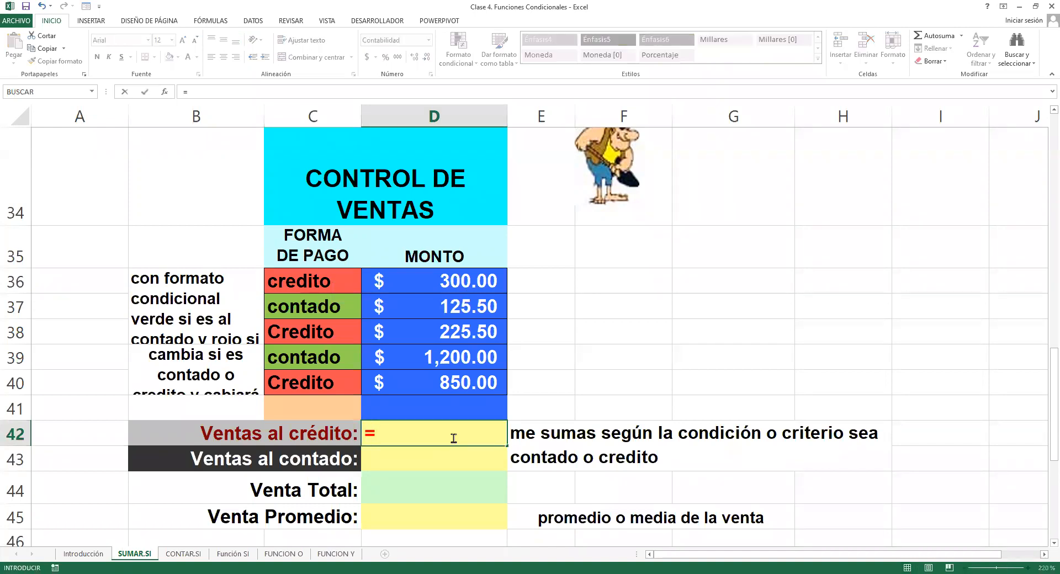
{"action": "type", "text": "sumar.si"}
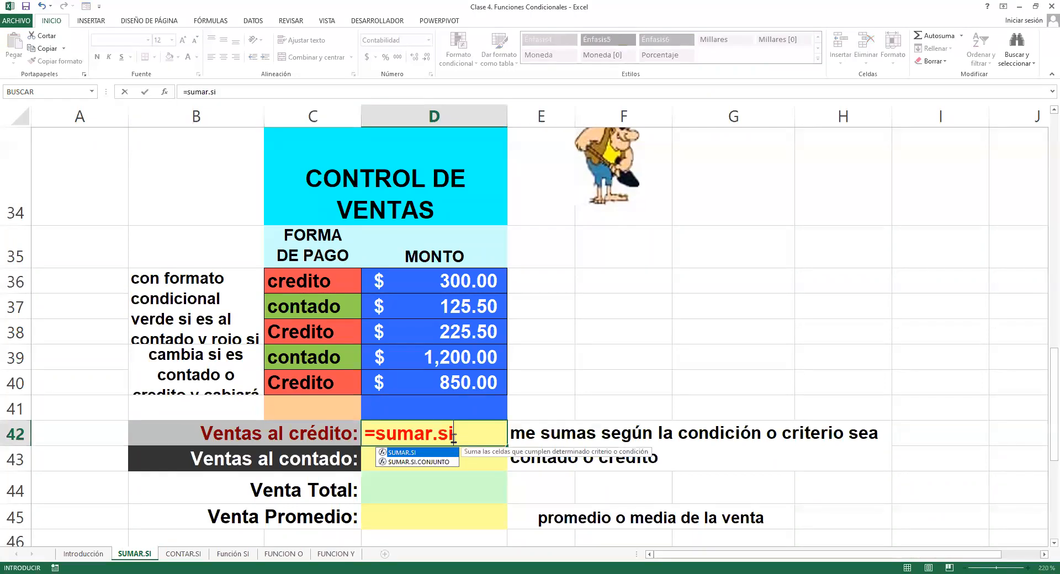
{"action": "type", "text": "("}
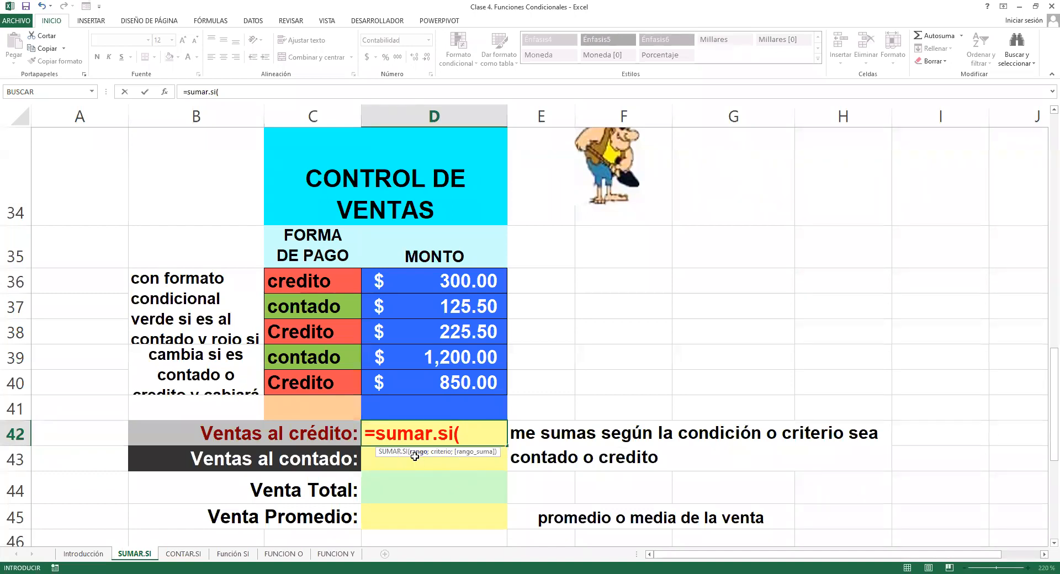
{"action": "left_click", "coordinate": [330, 281]}
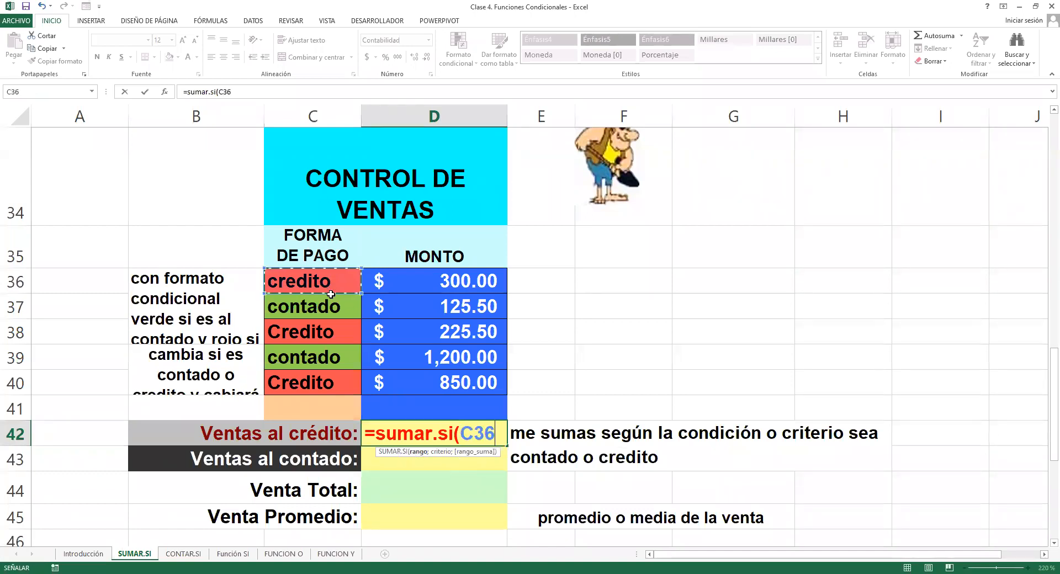
{"action": "left_click_drag", "start_coordinate": [330, 294], "coordinate": [334, 373]}
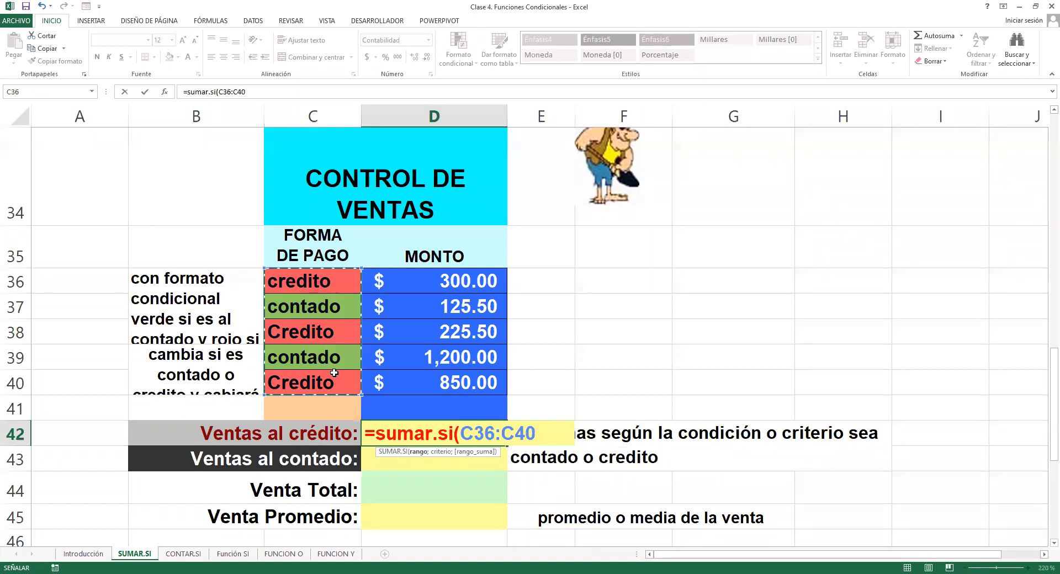
Complete the D42 SUMAR.SI arguments with the quoted criterion "credito" and D36:D40 as the sum range.
{"action": "type", "text": ";"}
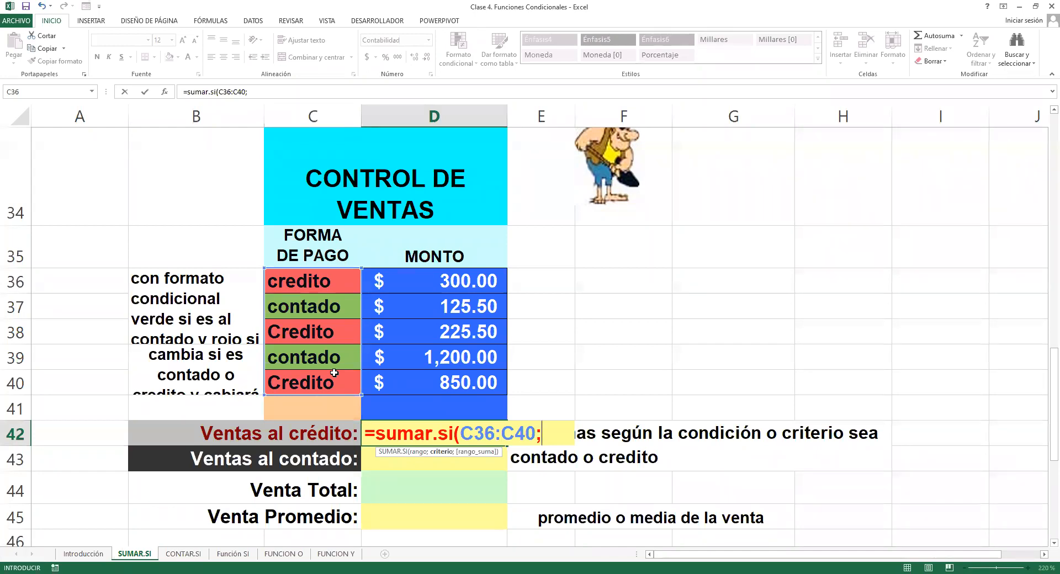
{"action": "type", "text": "creditop"}
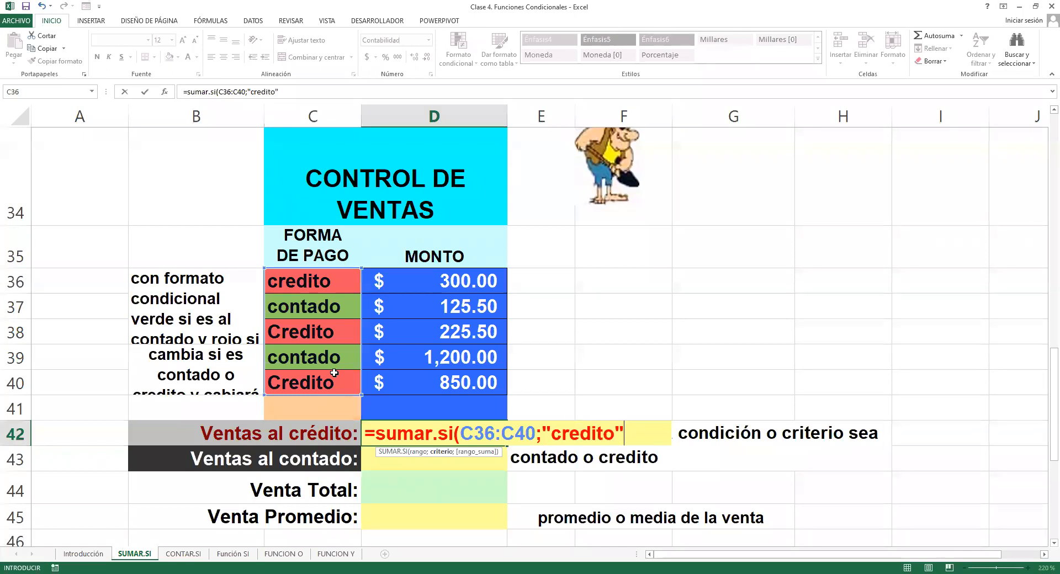
{"action": "type", "text": ";"}
{"action": "left_click", "coordinate": [475, 287]}
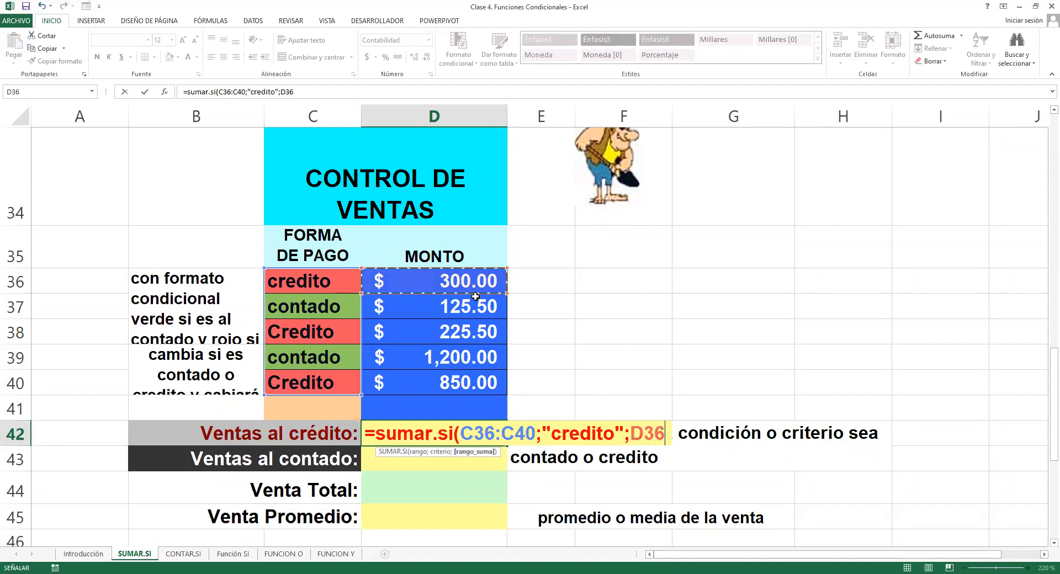
{"action": "left_click_drag", "start_coordinate": [474, 297], "coordinate": [474, 376]}
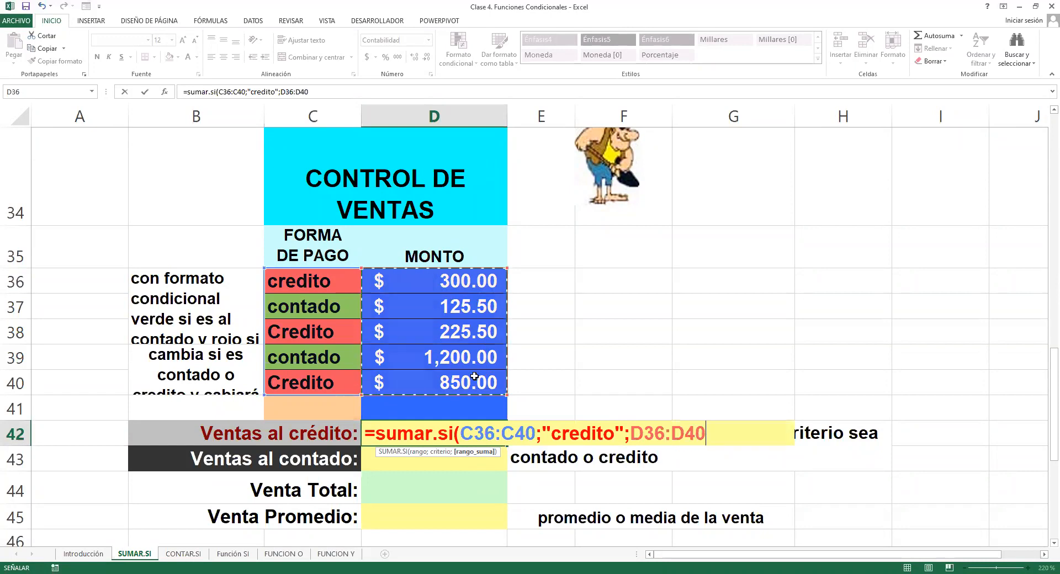
{"action": "type", "text": ")"}
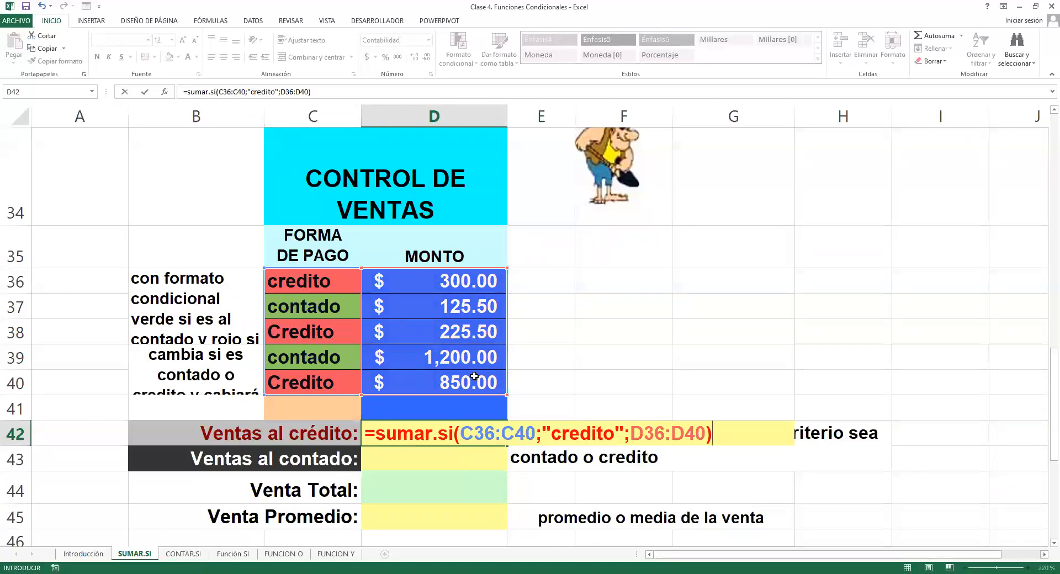
Review the range, criterion and sum range arguments of the credit sales formula in D42 and enter it.
{"action": "left_click_drag", "start_coordinate": [535, 435], "coordinate": [466, 442]}
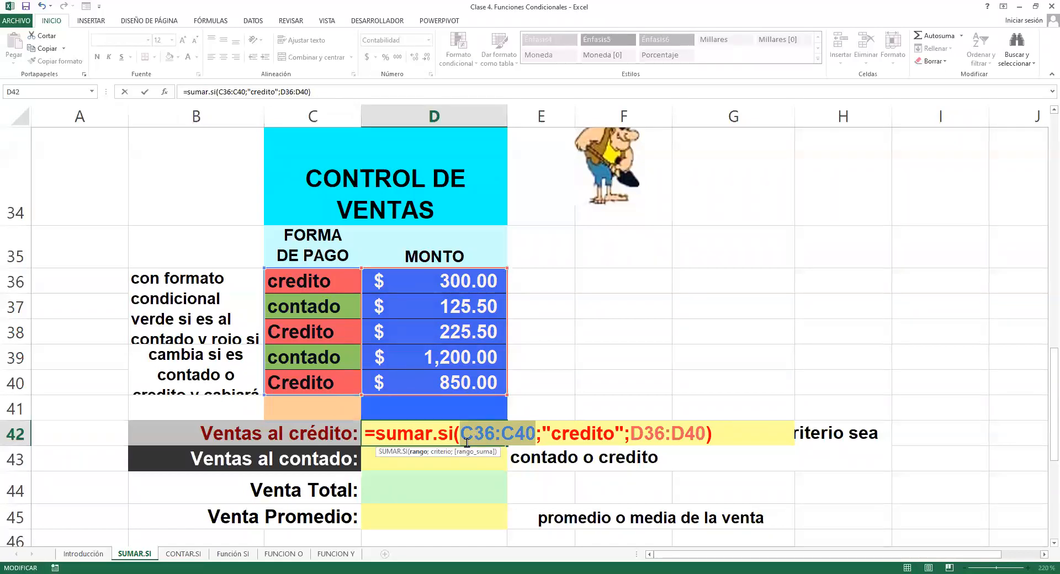
{"action": "left_click_drag", "start_coordinate": [615, 435], "coordinate": [552, 440]}
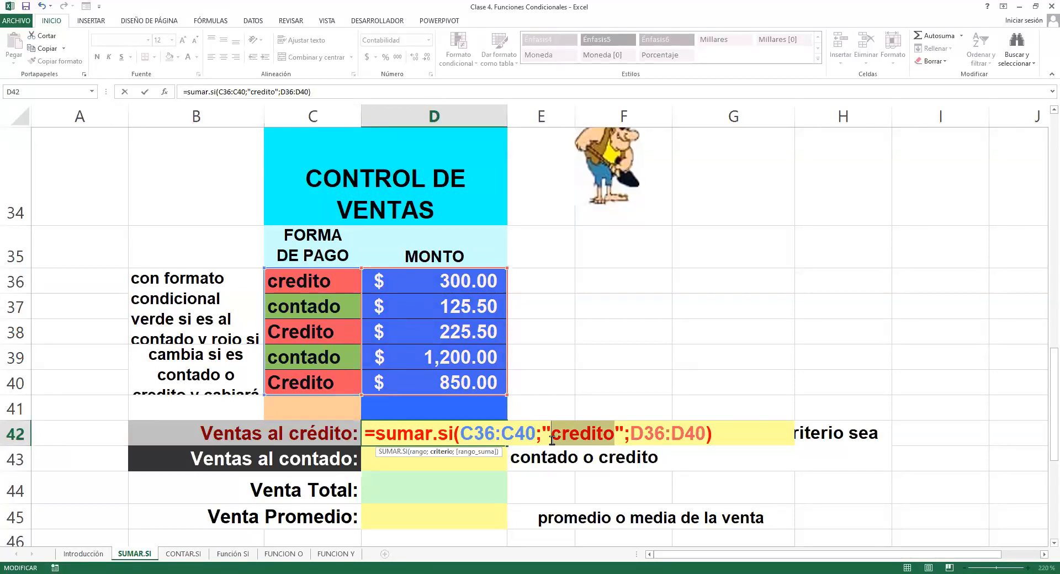
{"action": "left_click", "coordinate": [644, 433]}
{"action": "left_click_drag", "start_coordinate": [643, 433], "coordinate": [707, 436]}
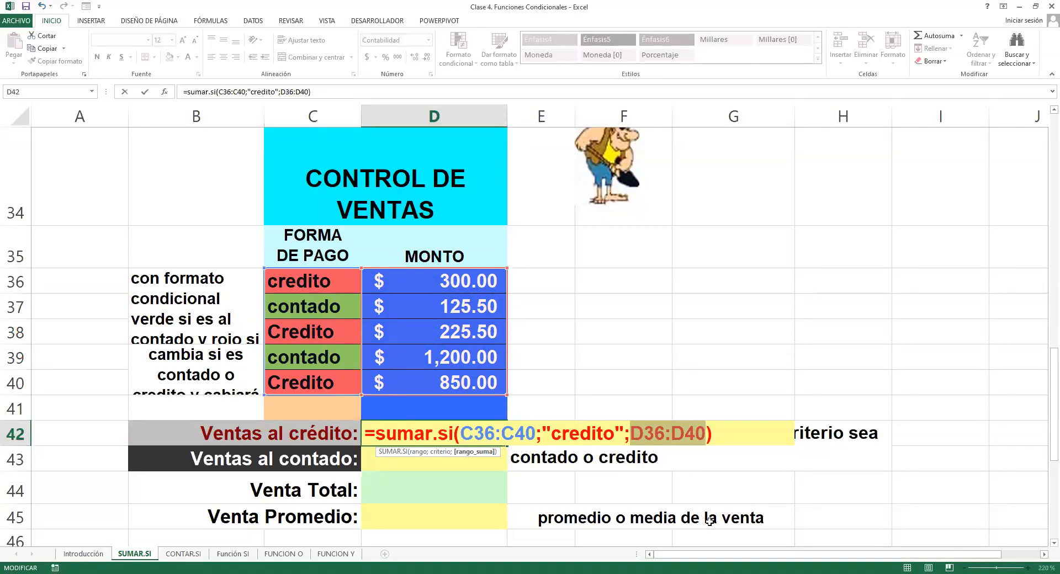
{"action": "key", "text": "Return"}
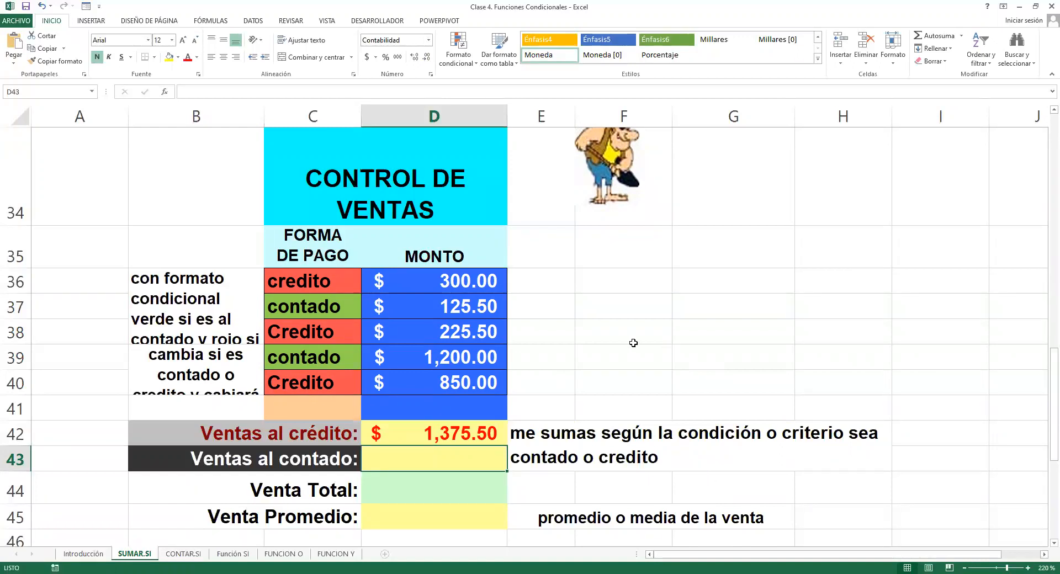
Cross-check the credit sales in F37 with =D36+D38+D40, and clear that check formula.
{"action": "left_click", "coordinate": [614, 306]}
{"action": "type", "text": "="}
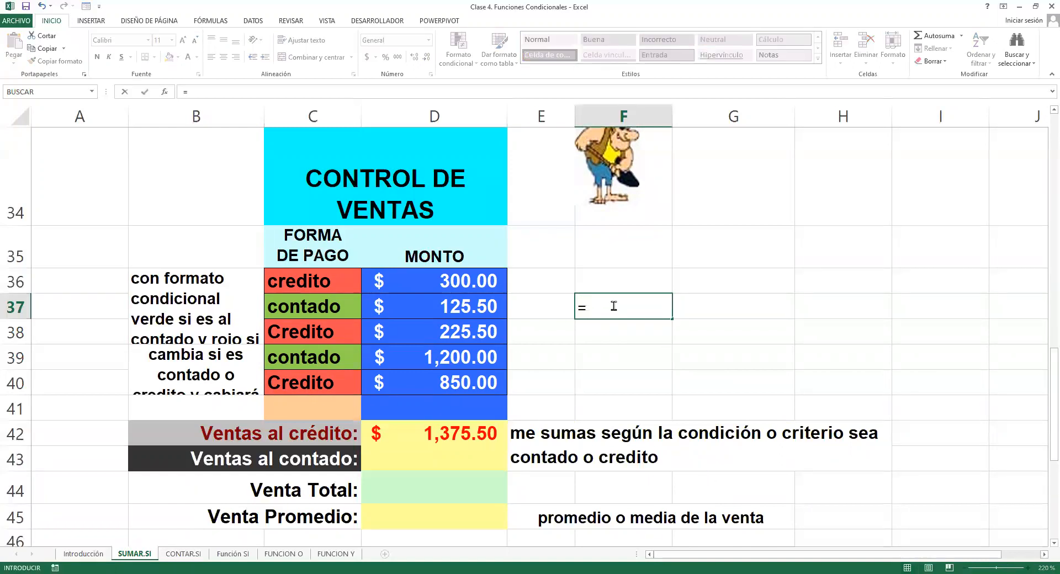
{"action": "left_click", "coordinate": [476, 283]}
{"action": "type", "text": "+"}
{"action": "left_click", "coordinate": [441, 334]}
{"action": "type", "text": "+"}
{"action": "left_click", "coordinate": [457, 386]}
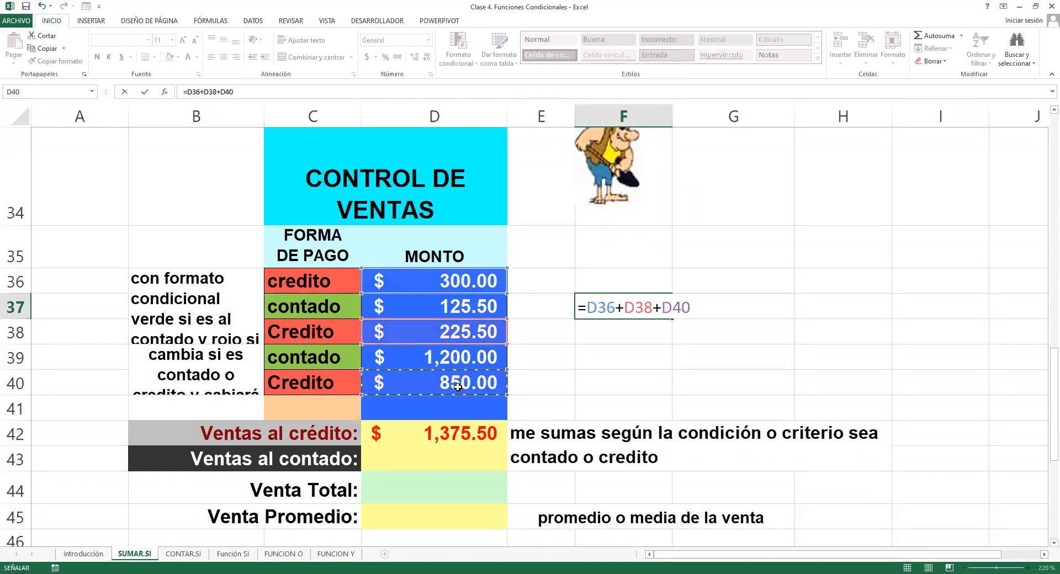
{"action": "key", "text": "Return"}
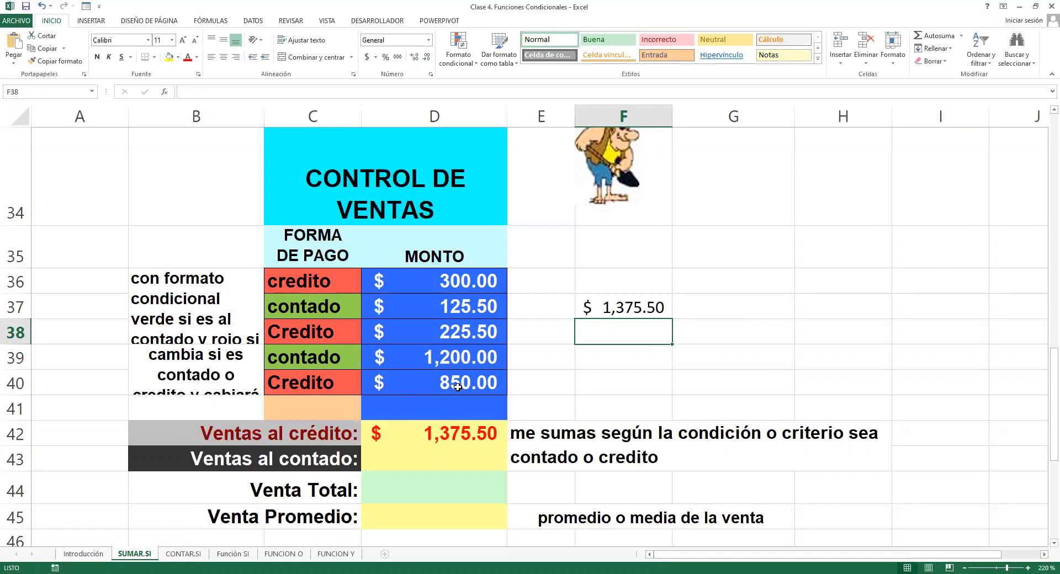
{"action": "key", "text": "Up"}
{"action": "key", "text": "Delete"}
Examine the SUMAR.SI formula in D42 with its referenced ranges, leaving it as it is.
{"action": "left_click", "coordinate": [449, 433]}
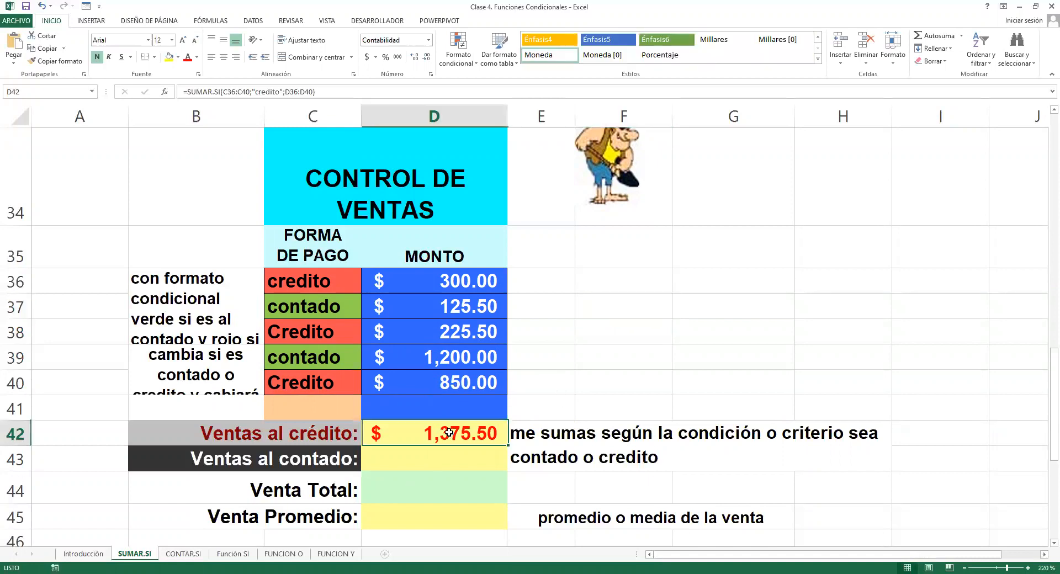
{"action": "double_click", "coordinate": [449, 433]}
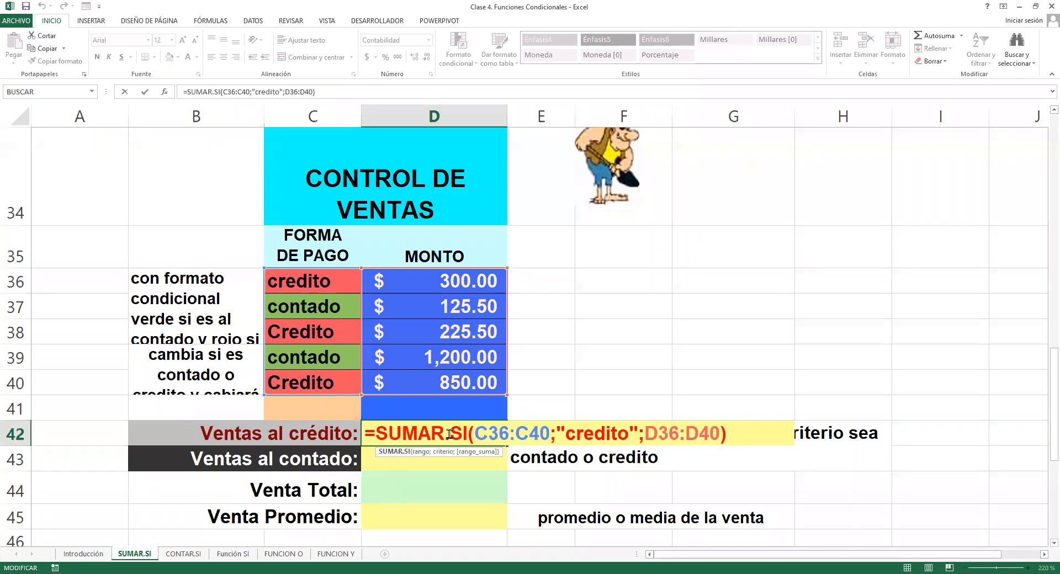
{"action": "key", "text": "Return"}
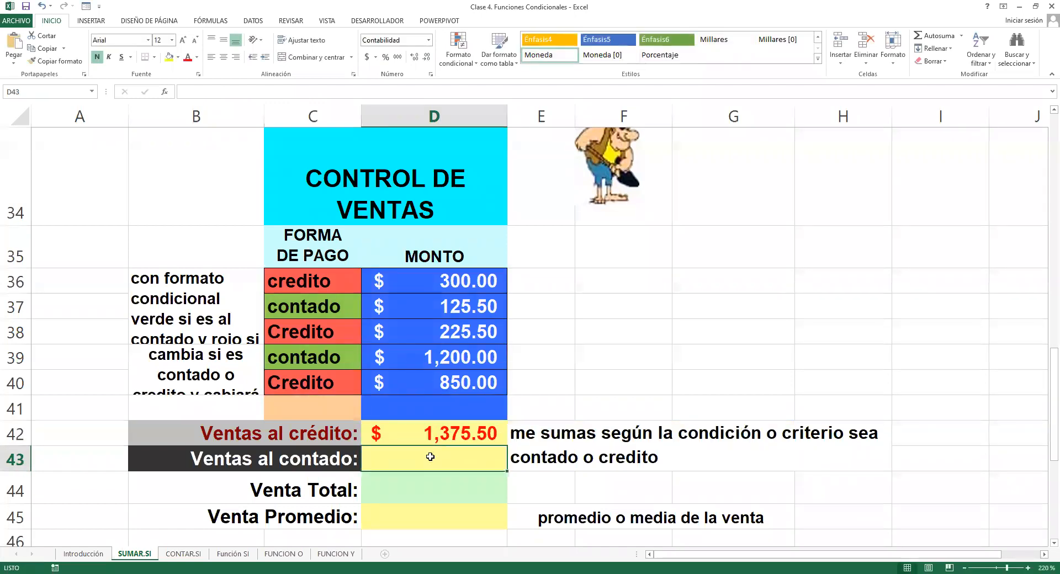
Start a SUMAR.SI formula in D43 for cash sales, with C36:C40 as the range.
{"action": "type", "text": "="}
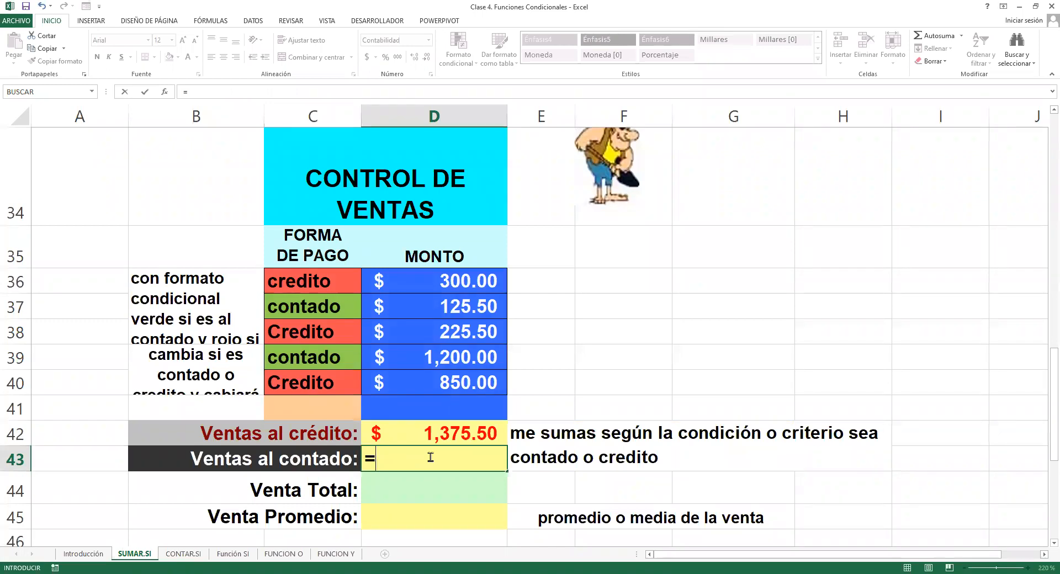
{"action": "type", "text": "SUMAR"}
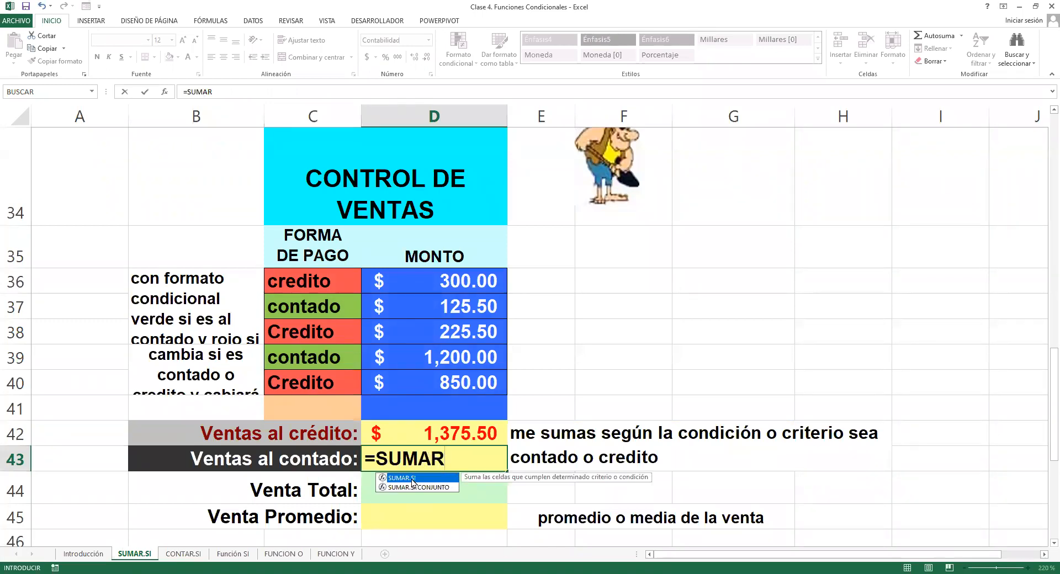
{"action": "double_click", "coordinate": [402, 478]}
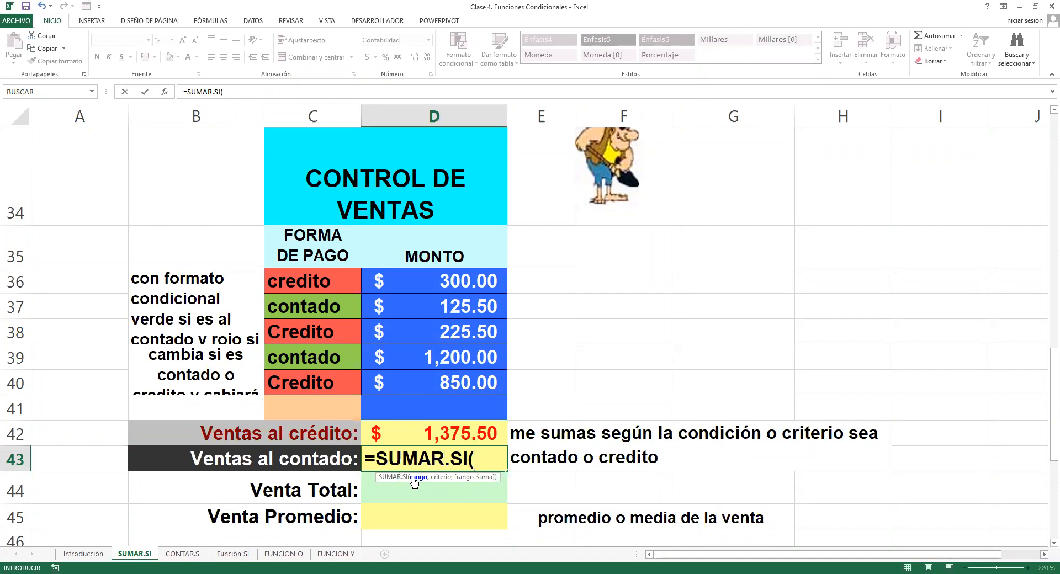
{"action": "left_click_drag", "start_coordinate": [340, 279], "coordinate": [335, 374]}
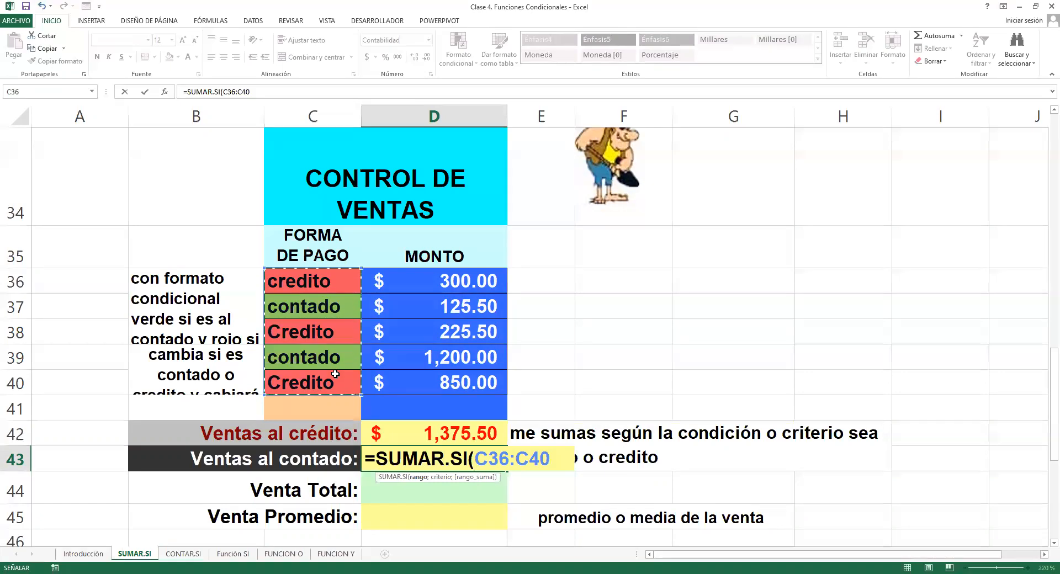
Complete the D43 formula's arguments with the quoted criterion "CONTADO" and D36:D40 as the sum range.
{"action": "type", "text": ";"}
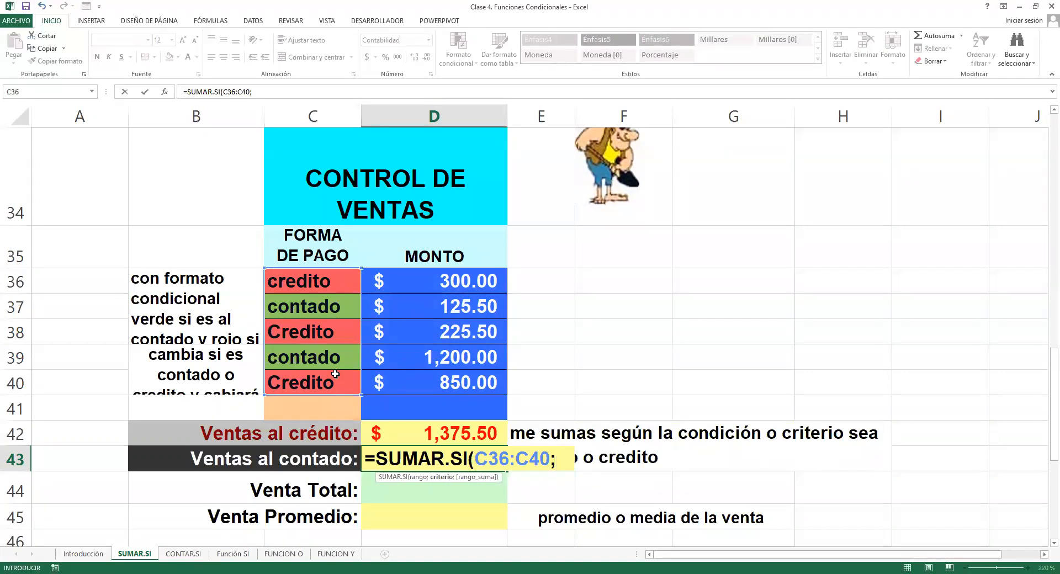
{"action": "type", "text": "\"C"}
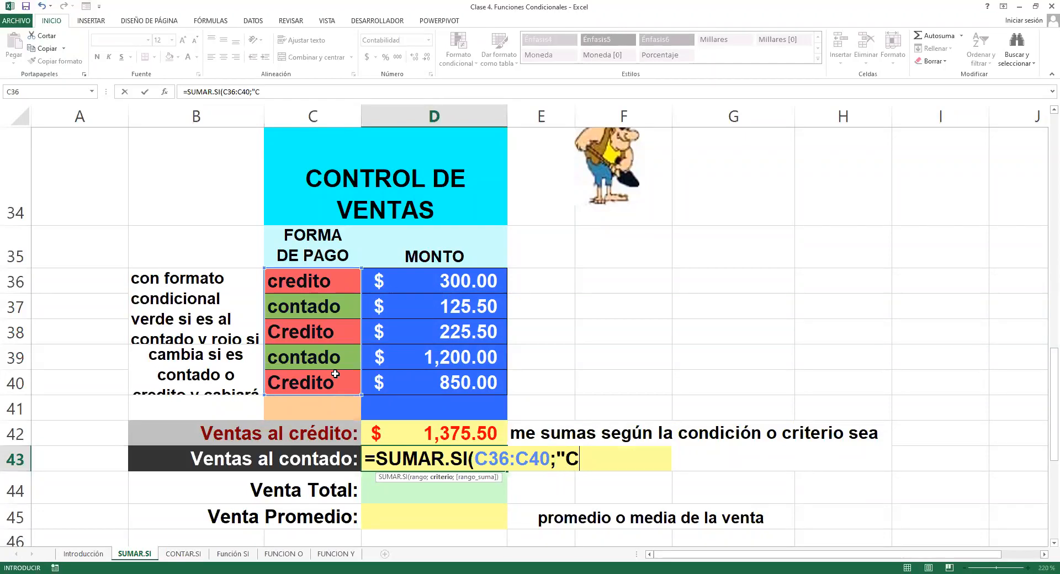
{"action": "type", "text": "ONTADO\""}
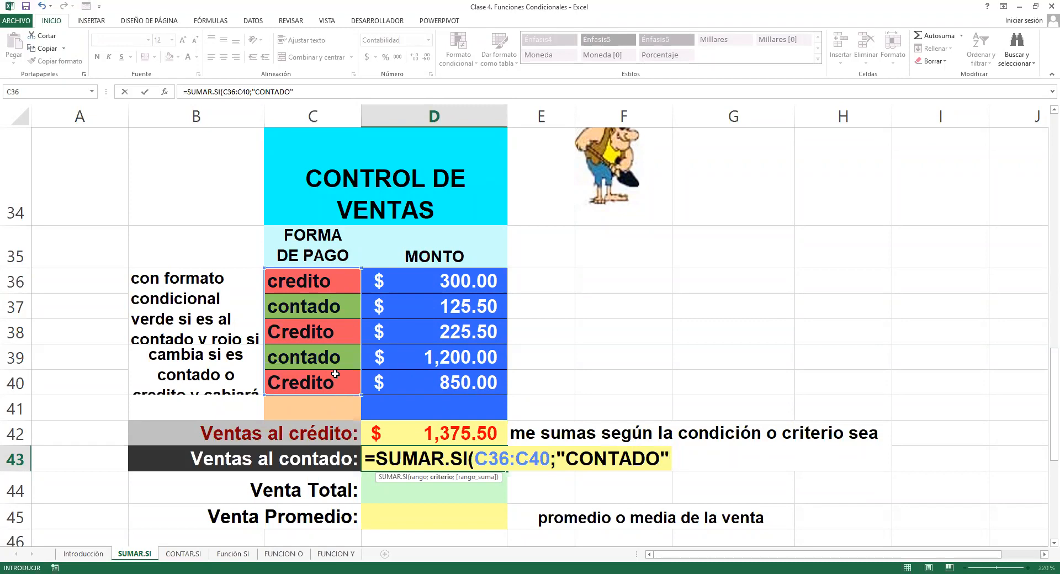
{"action": "type", "text": ";"}
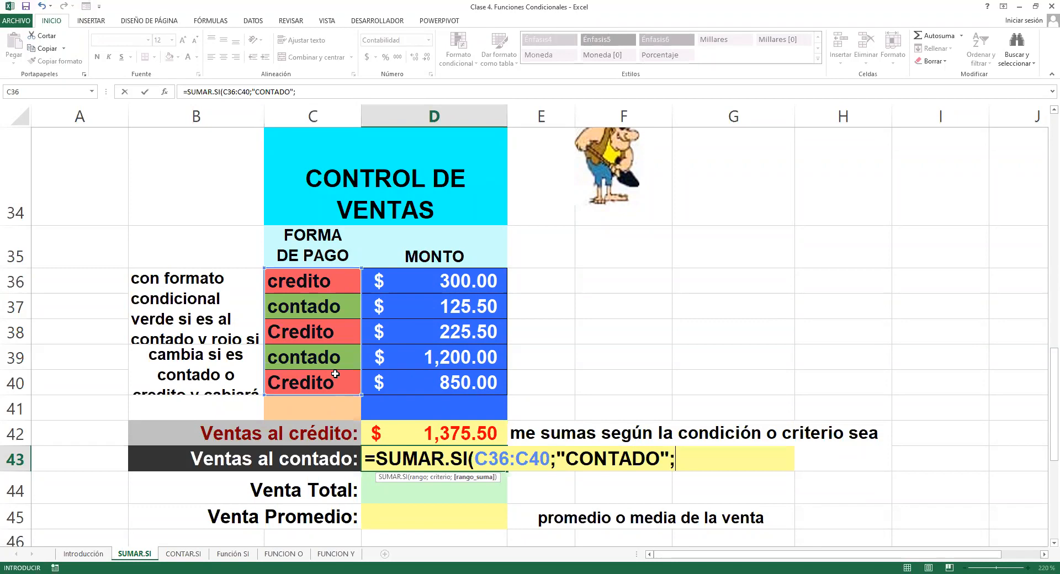
{"action": "left_click", "coordinate": [446, 286]}
{"action": "left_click_drag", "start_coordinate": [445, 291], "coordinate": [445, 375]}
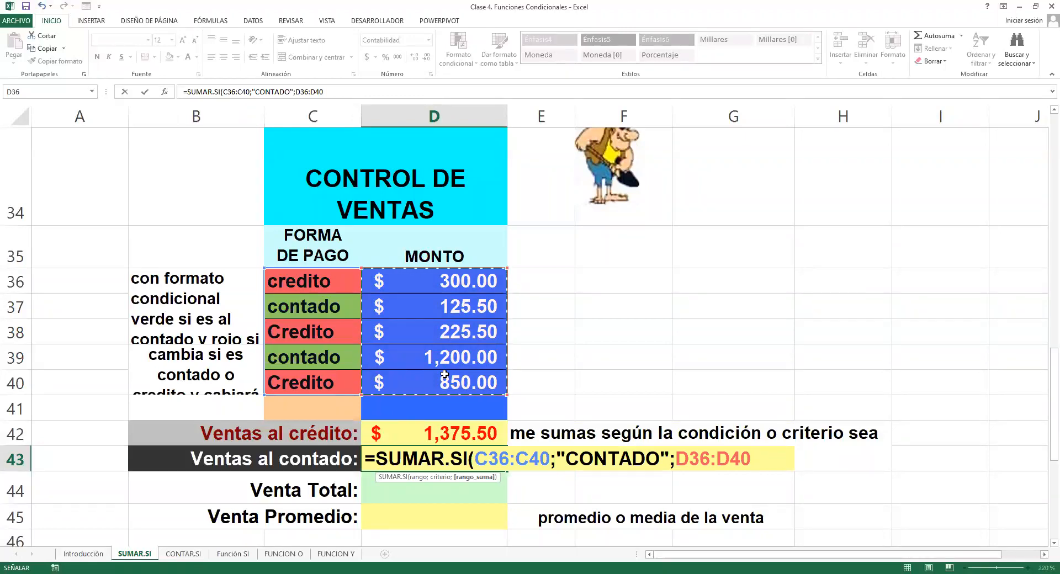
{"action": "type", "text": ")"}
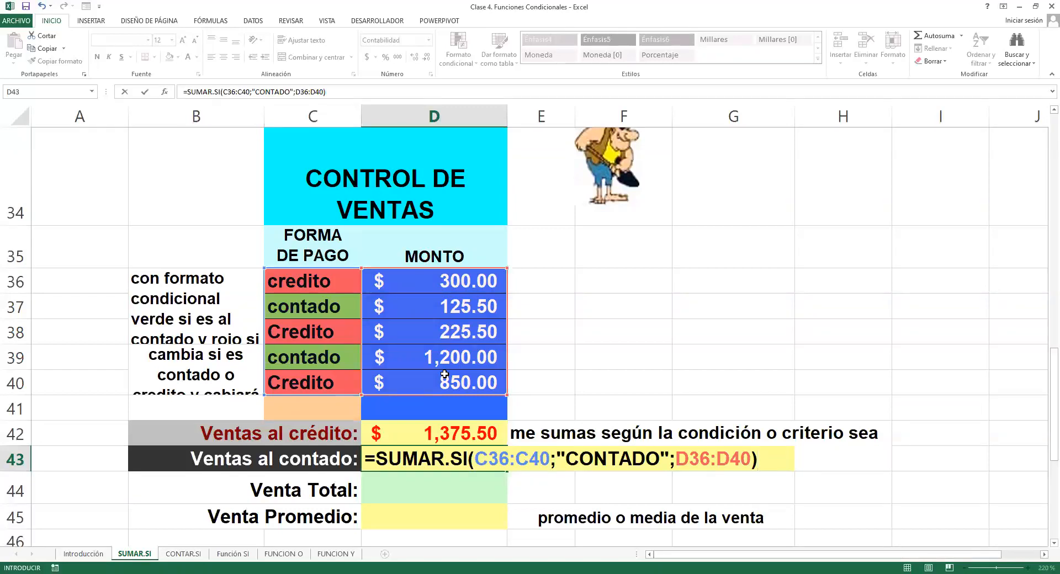
Review the criterion, range and sum range arguments of the cash sales formula in D43 and enter it.
{"action": "double_click", "coordinate": [617, 458]}
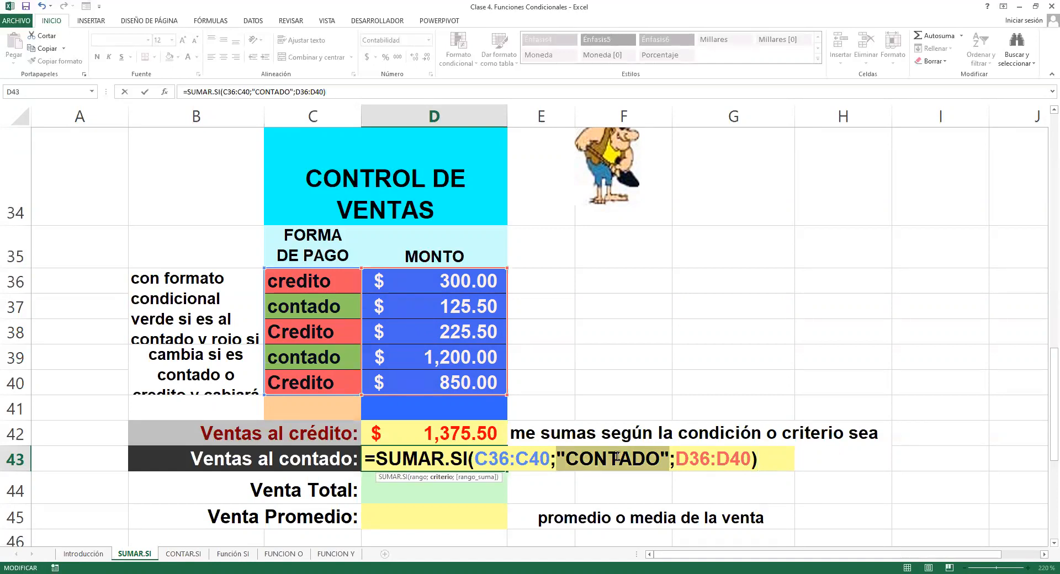
{"action": "double_click", "coordinate": [520, 457]}
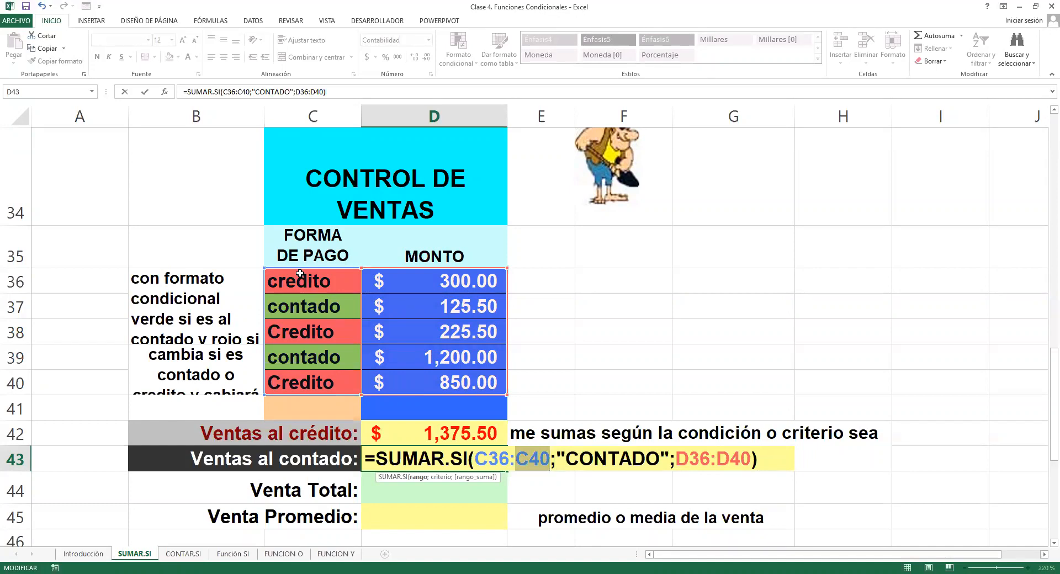
{"action": "double_click", "coordinate": [726, 460]}
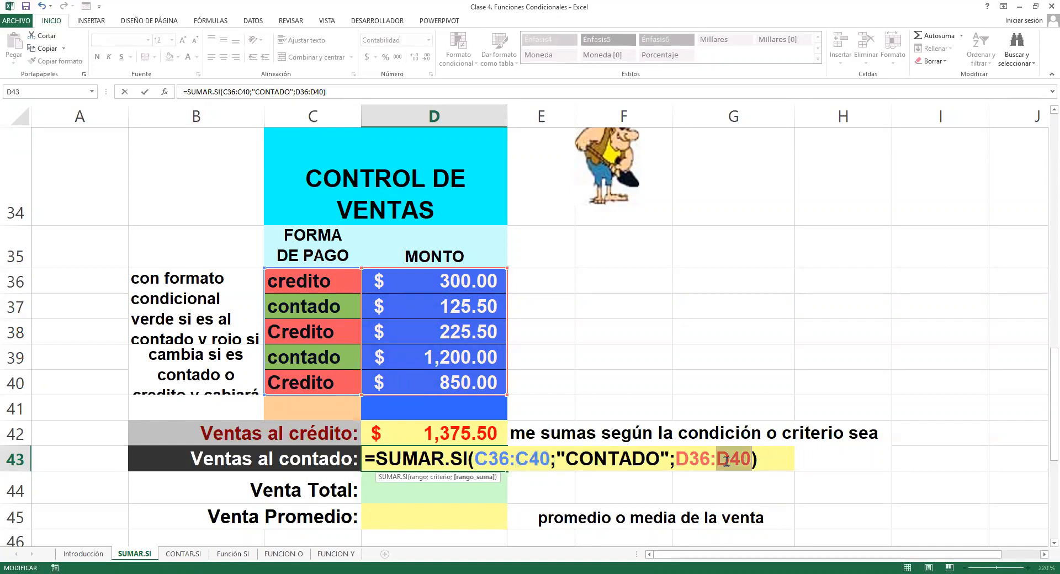
{"action": "left_click", "coordinate": [725, 462]}
{"action": "left_click_drag", "start_coordinate": [679, 459], "coordinate": [752, 459]}
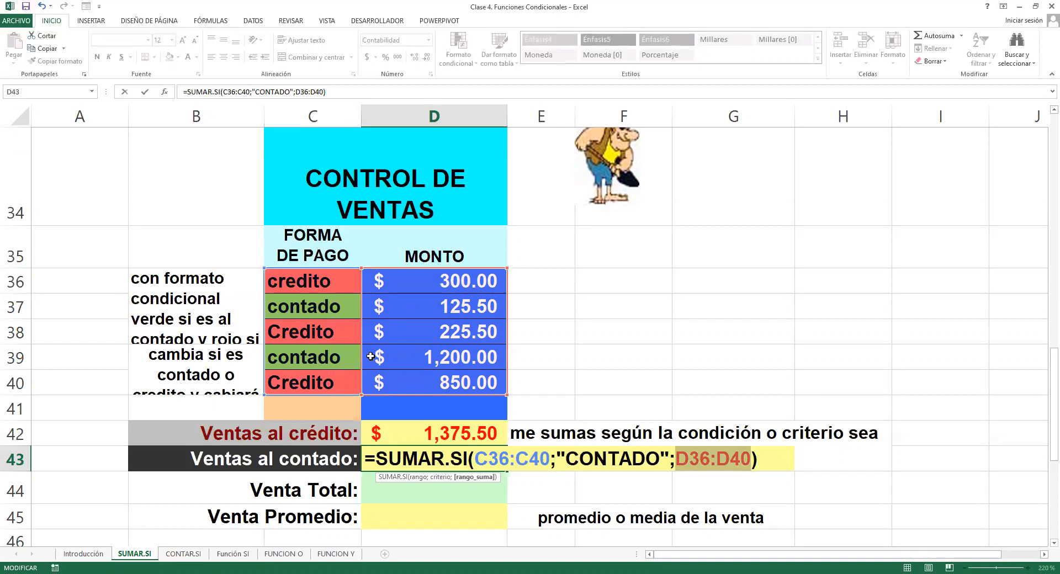
{"action": "key", "text": "Return"}
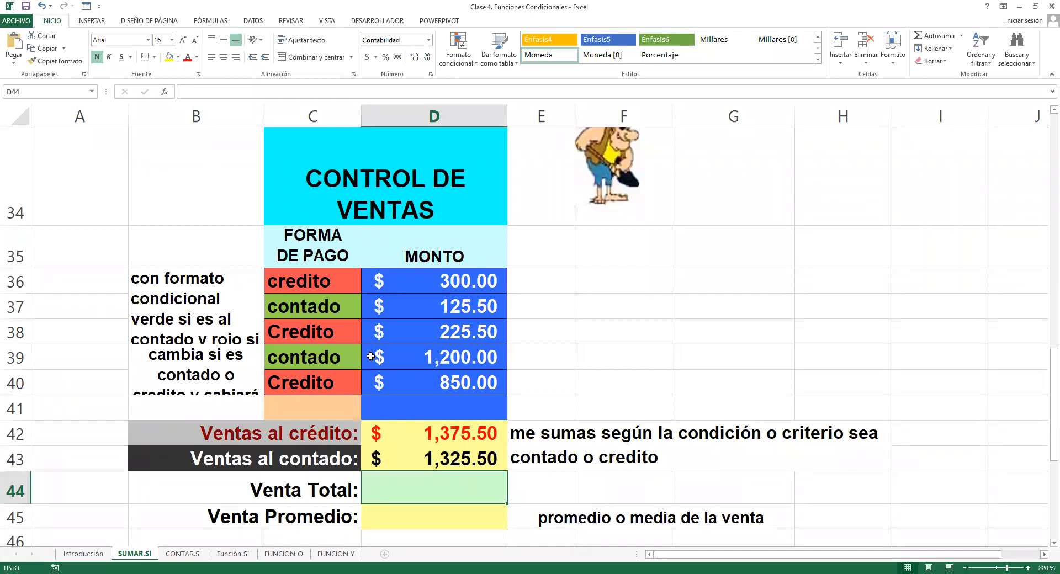
Calculate the total sales in D44 with =SUMA(D42:D43).
{"action": "type", "text": "="}
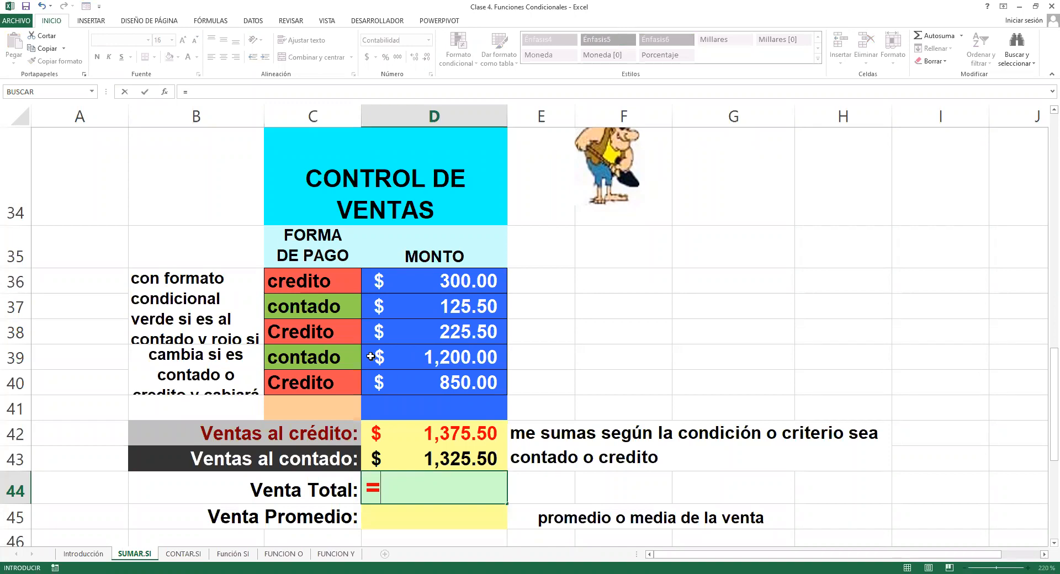
{"action": "type", "text": "SUMA("}
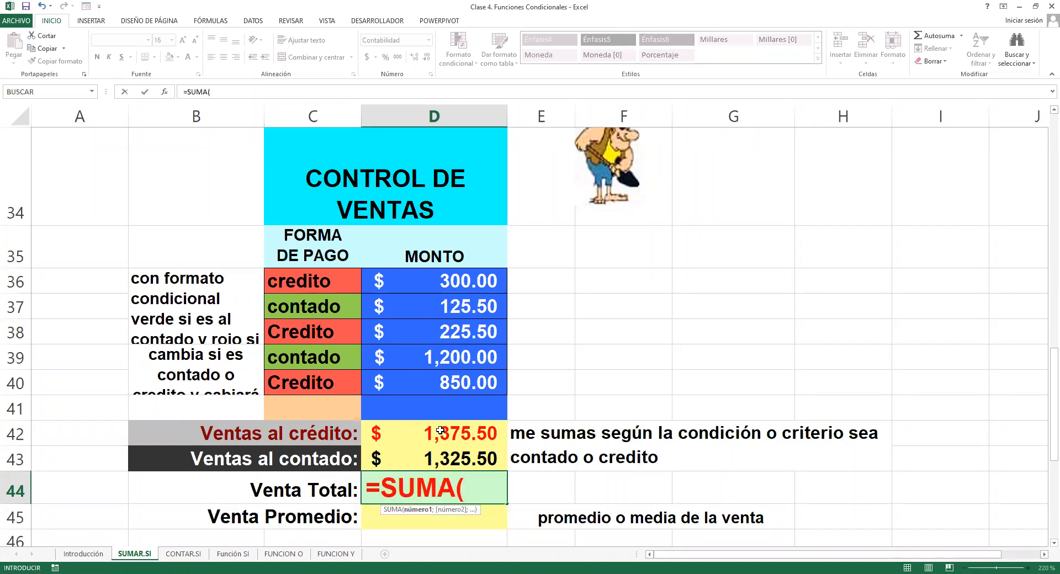
{"action": "left_click_drag", "start_coordinate": [435, 434], "coordinate": [433, 454]}
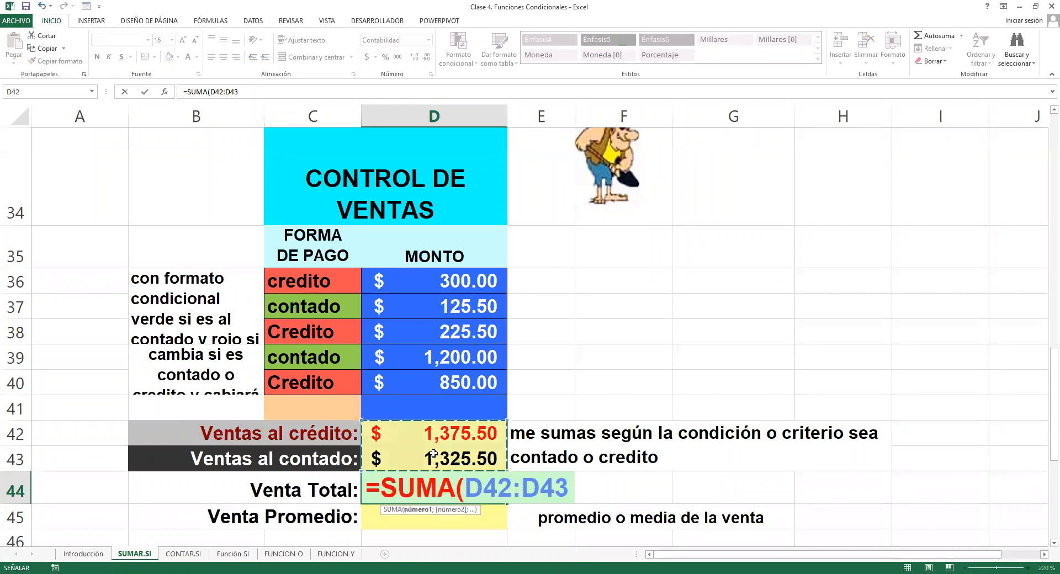
{"action": "type", "text": ")"}
{"action": "key", "text": "Return"}
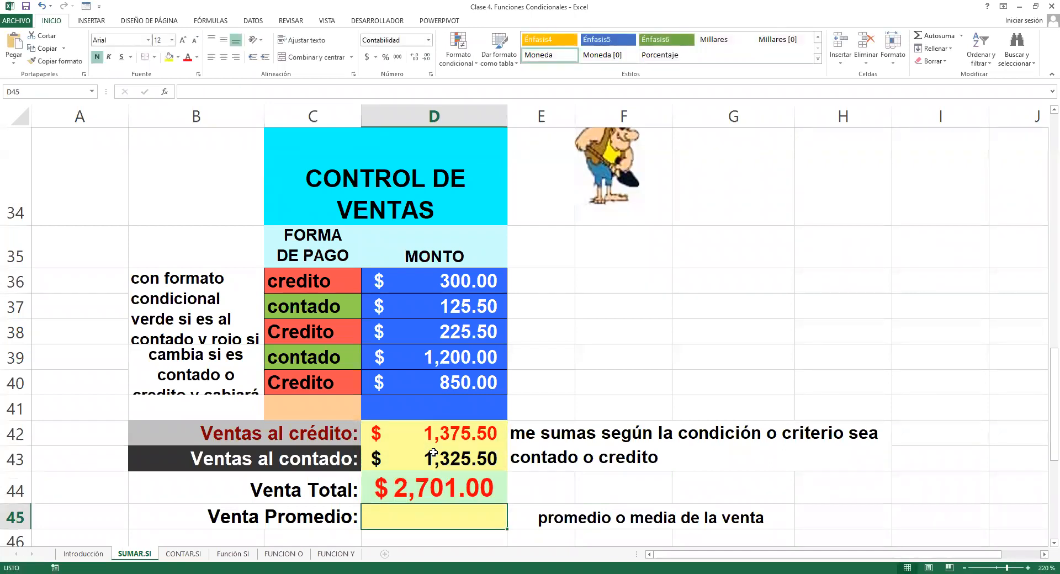
Calculate the average sale in D45 with =PROMEDIO(D36:D40).
{"action": "type", "text": "="}
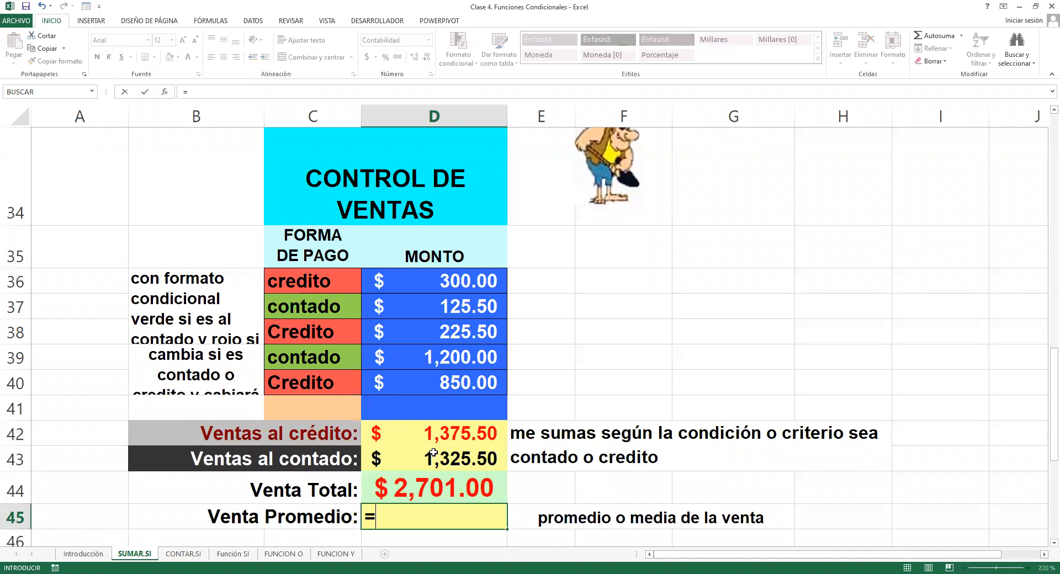
{"action": "type", "text": "PRO"}
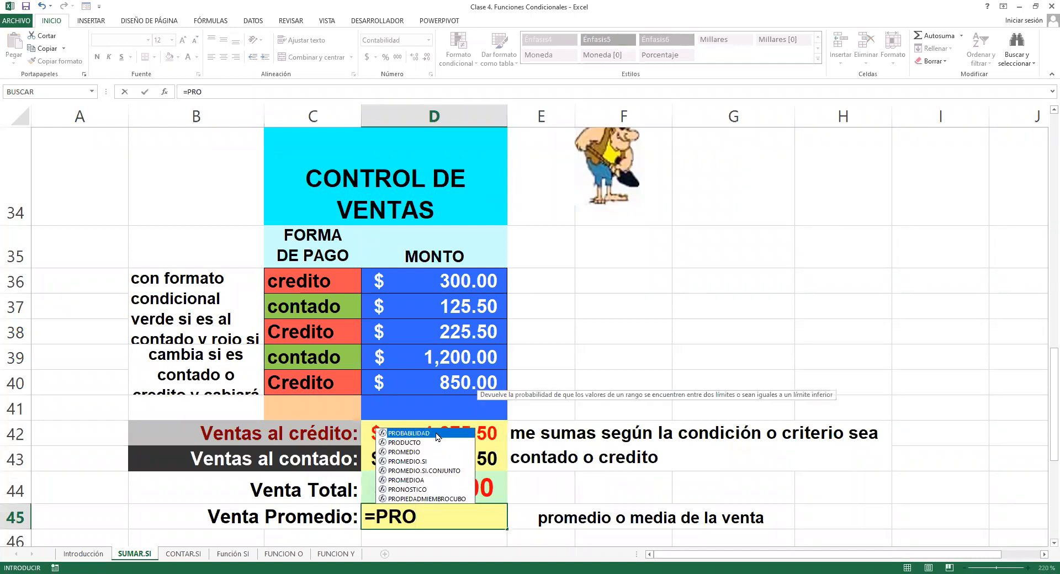
{"action": "type", "text": "M"}
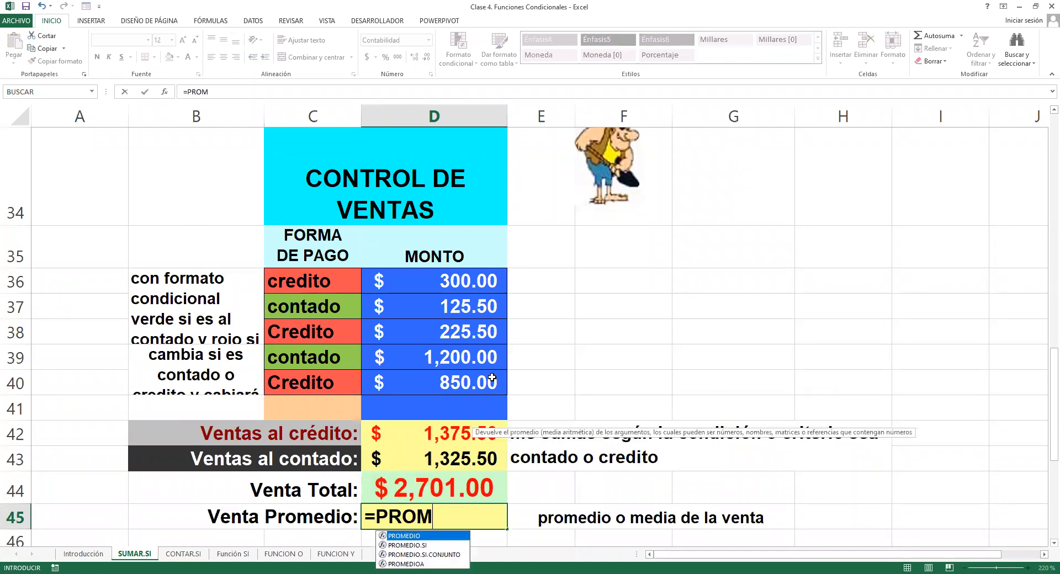
{"action": "key", "text": "Tab"}
{"action": "left_click_drag", "start_coordinate": [482, 287], "coordinate": [477, 382]}
{"action": "type", "text": ")"}
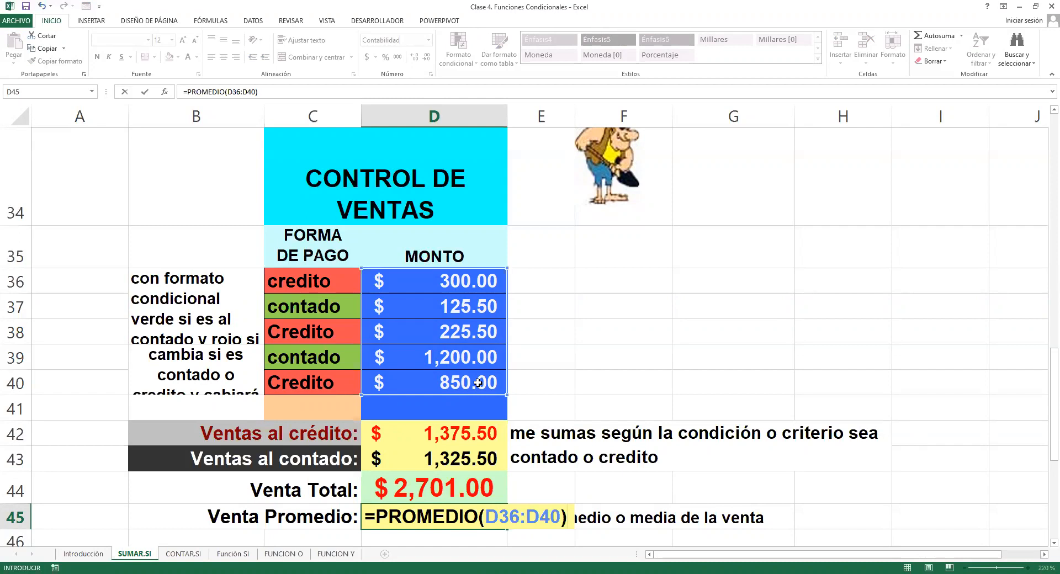
{"action": "key", "text": "Return"}
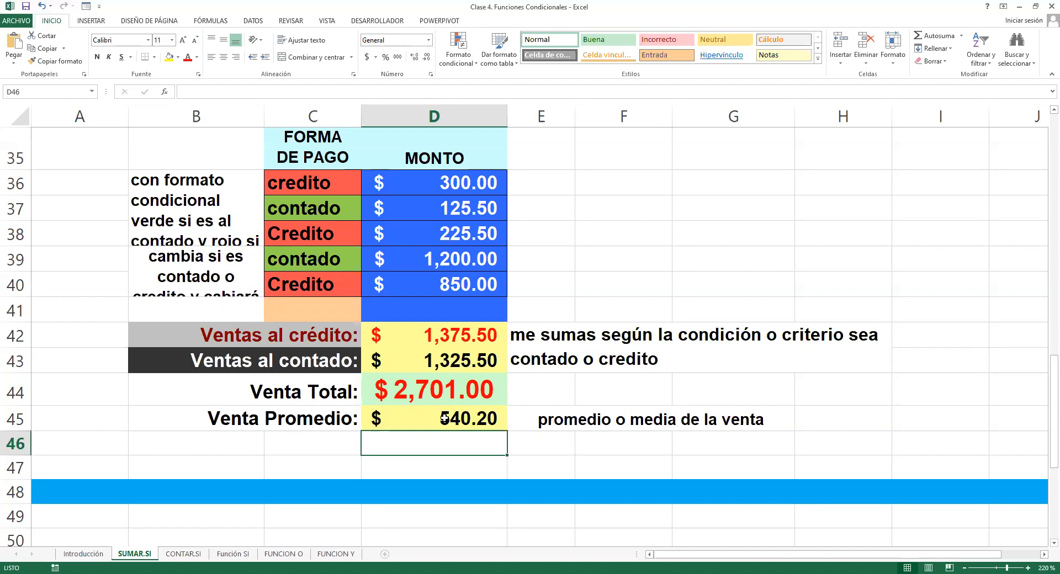
Widen column F to fit its VENDEDOR label and start a SUMAR.SI formula in G52 with B52:B60 as the range.
{"action": "scroll", "coordinate": [464, 474], "scroll_direction": "down", "scroll_amount": 4}
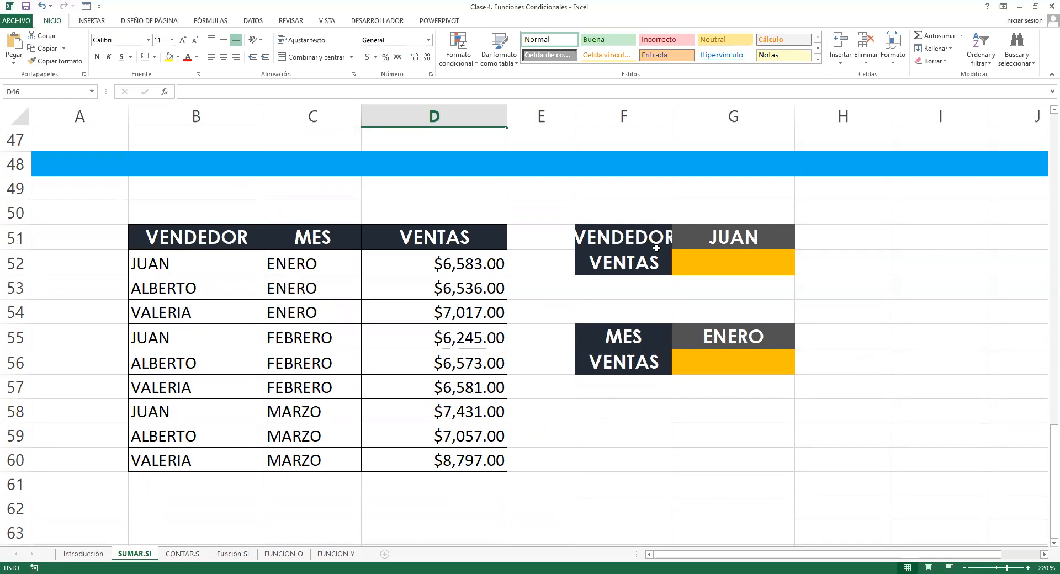
{"action": "left_click_drag", "start_coordinate": [673, 117], "coordinate": [686, 118]}
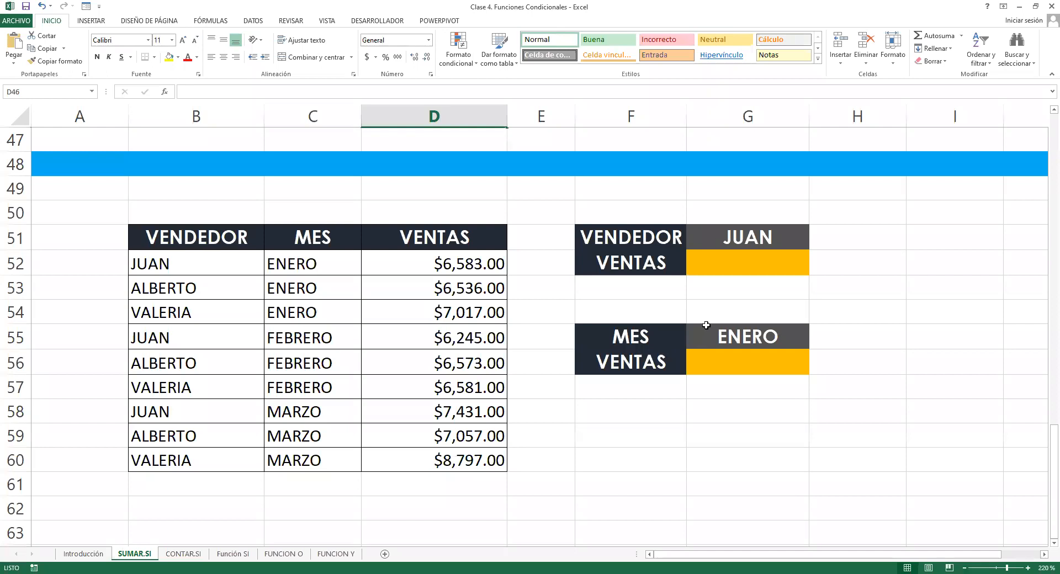
{"action": "left_click", "coordinate": [749, 265]}
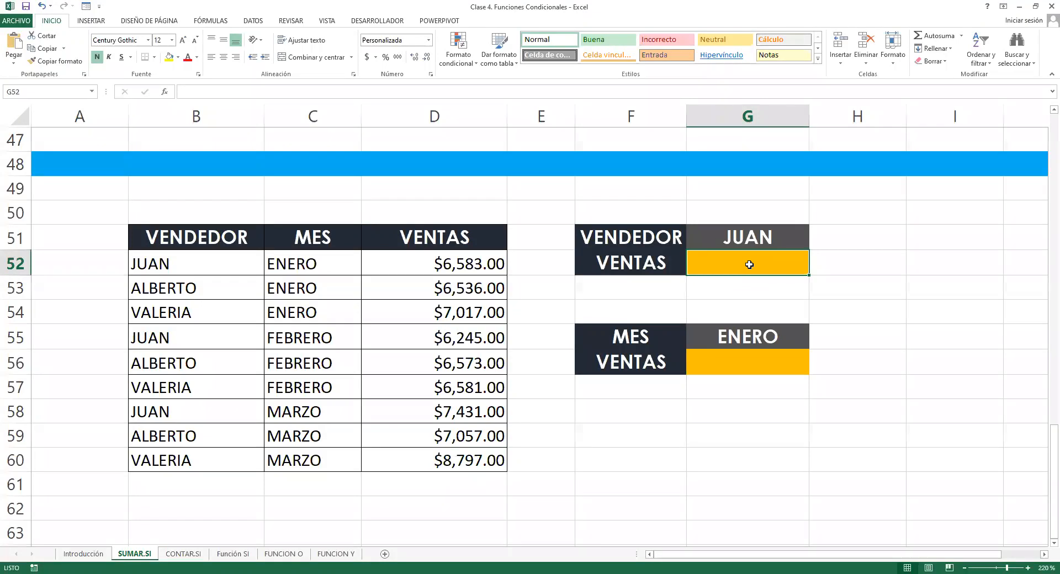
{"action": "type", "text": "="}
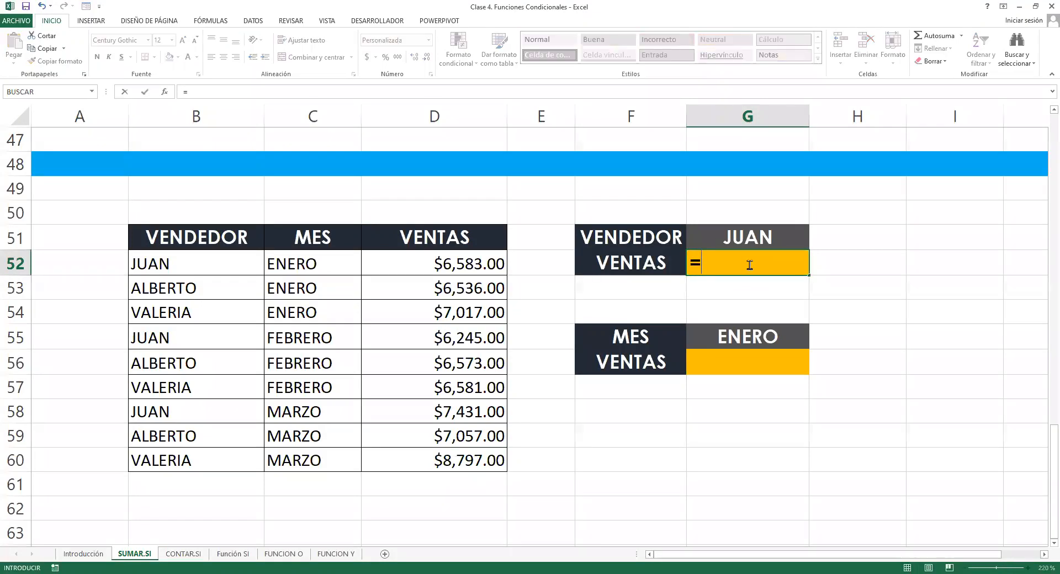
{"action": "type", "text": "SUMAR"}
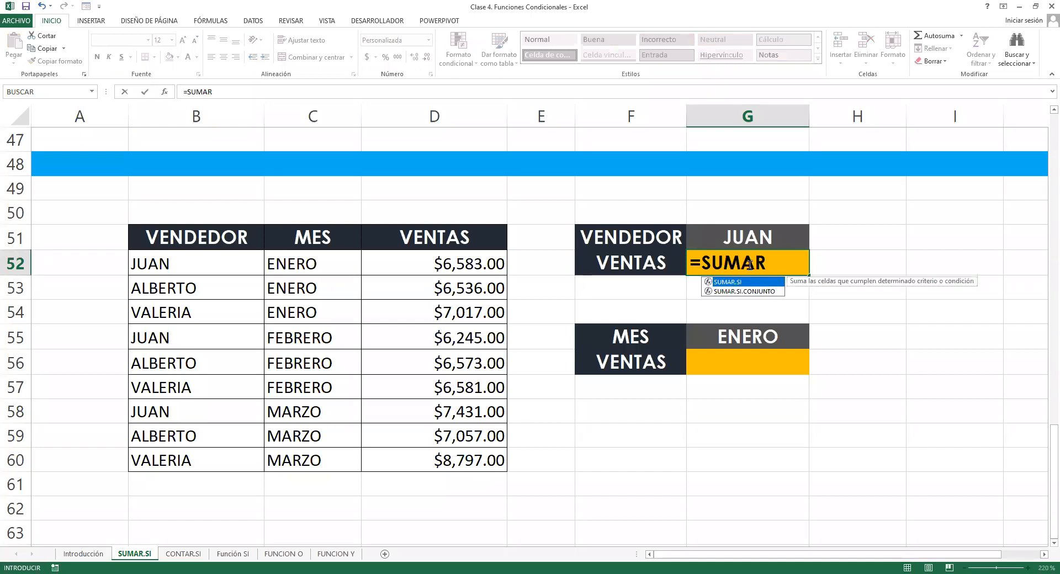
{"action": "double_click", "coordinate": [728, 282]}
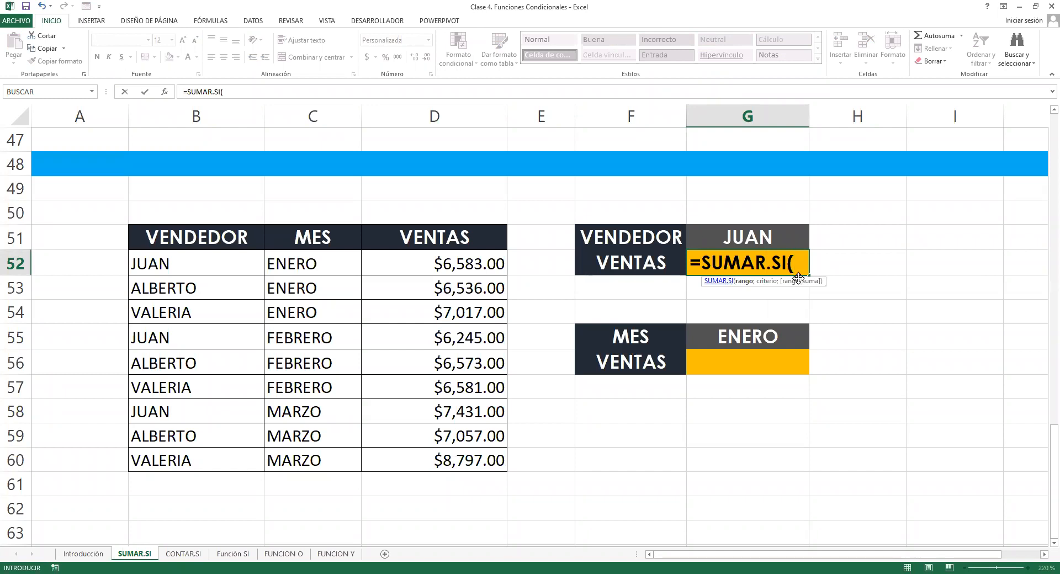
{"action": "left_click_drag", "start_coordinate": [174, 262], "coordinate": [177, 458]}
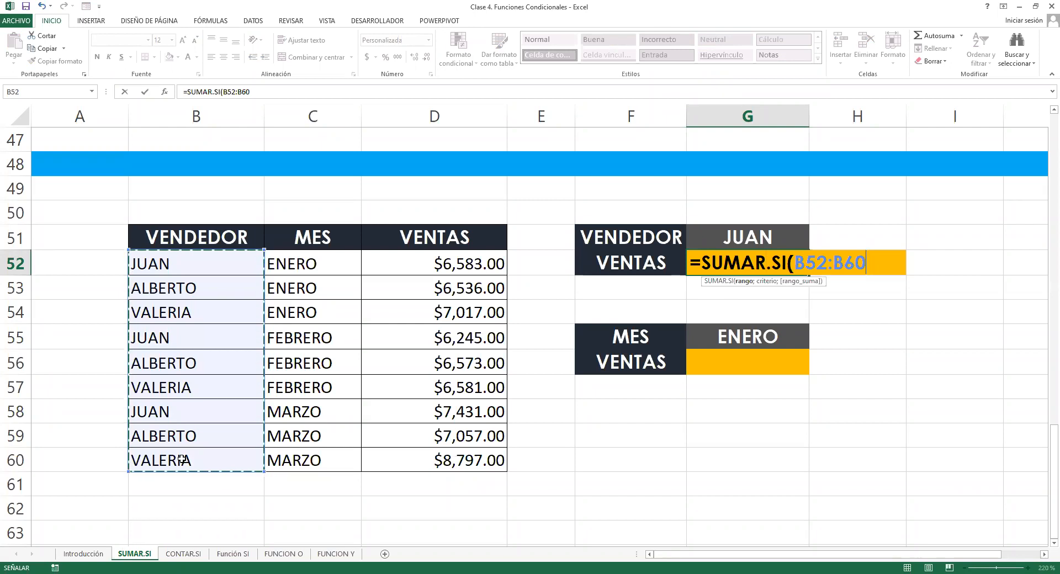
{"action": "type", "text": ";"}
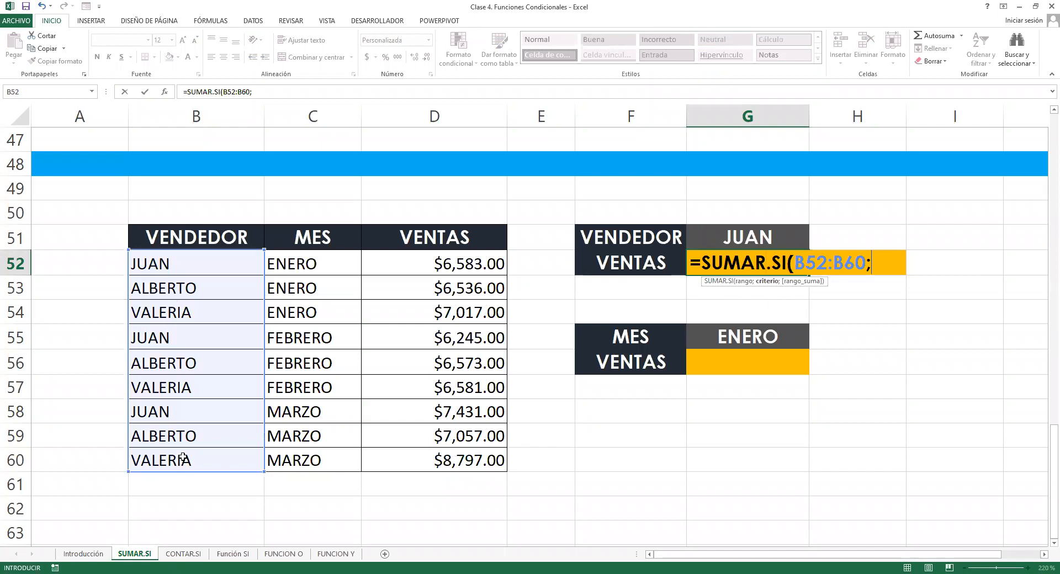
Complete the seller's sales formula in G52 with G51 as the criterion and D52:D60 as the sum range, and enter it.
{"action": "left_click", "coordinate": [770, 235]}
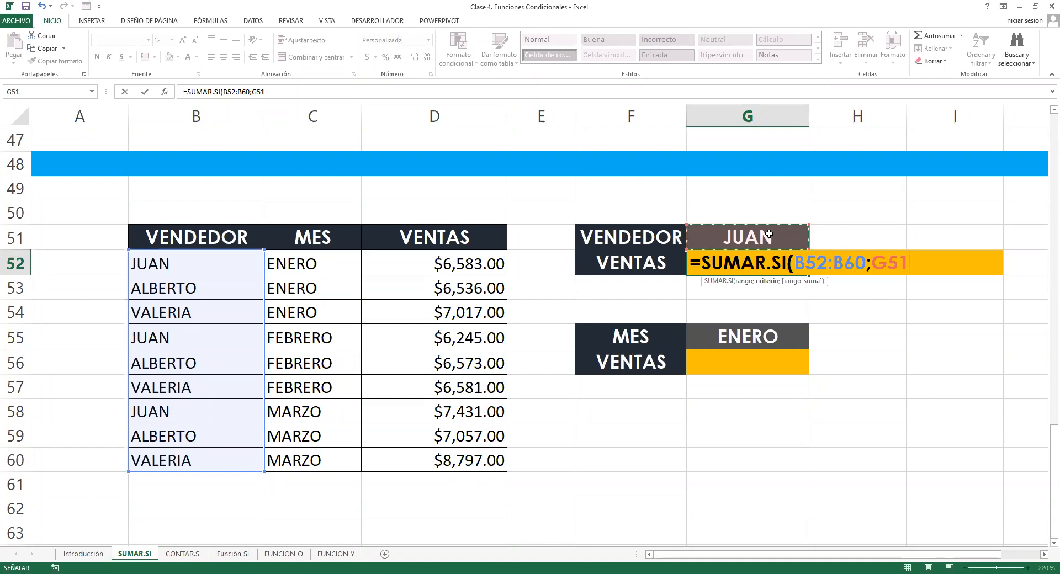
{"action": "type", "text": ";"}
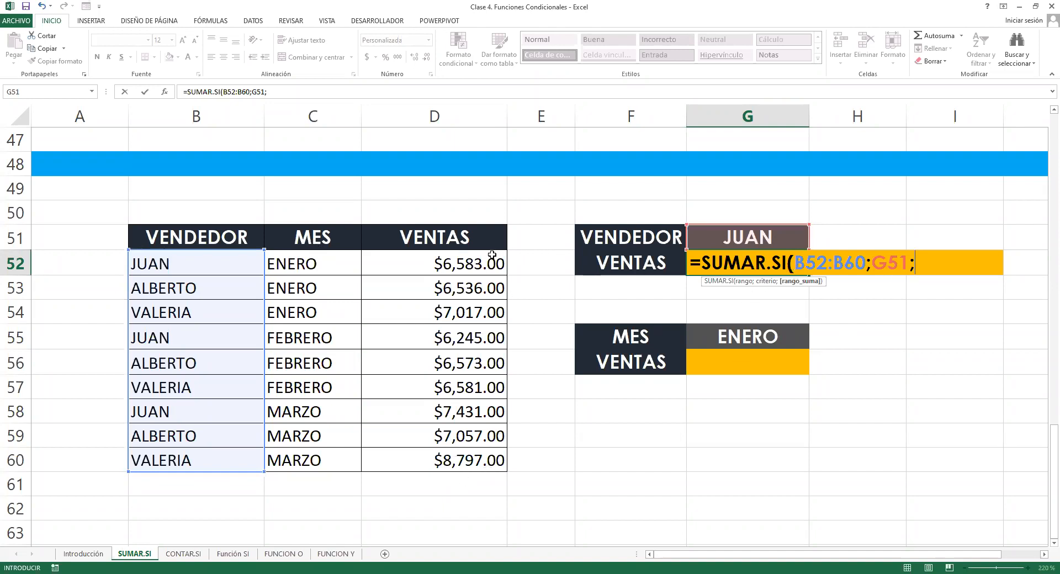
{"action": "left_click", "coordinate": [464, 264]}
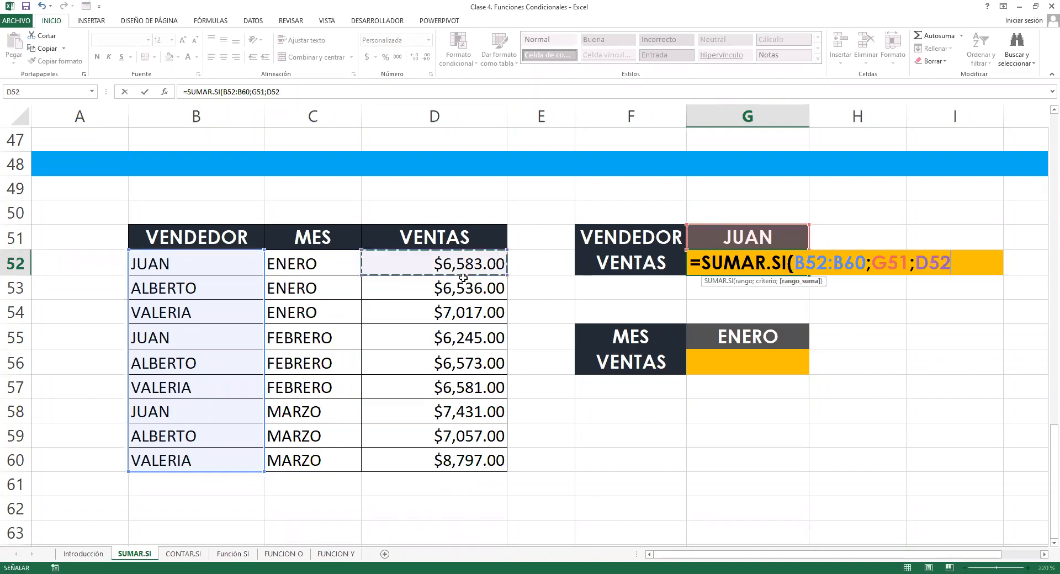
{"action": "left_click_drag", "start_coordinate": [464, 278], "coordinate": [465, 456]}
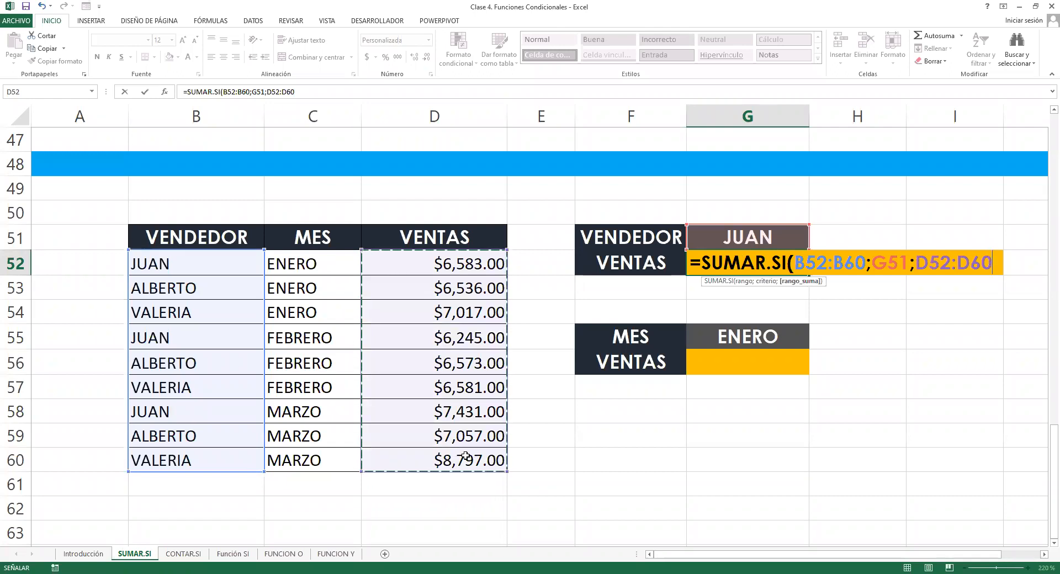
{"action": "type", "text": ")"}
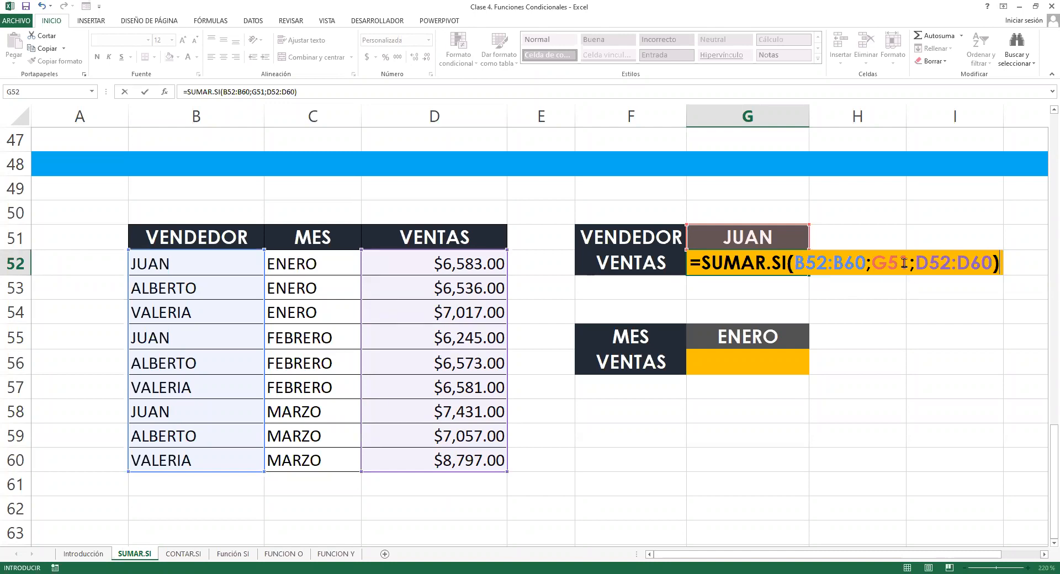
{"action": "left_click_drag", "start_coordinate": [872, 264], "coordinate": [908, 267]}
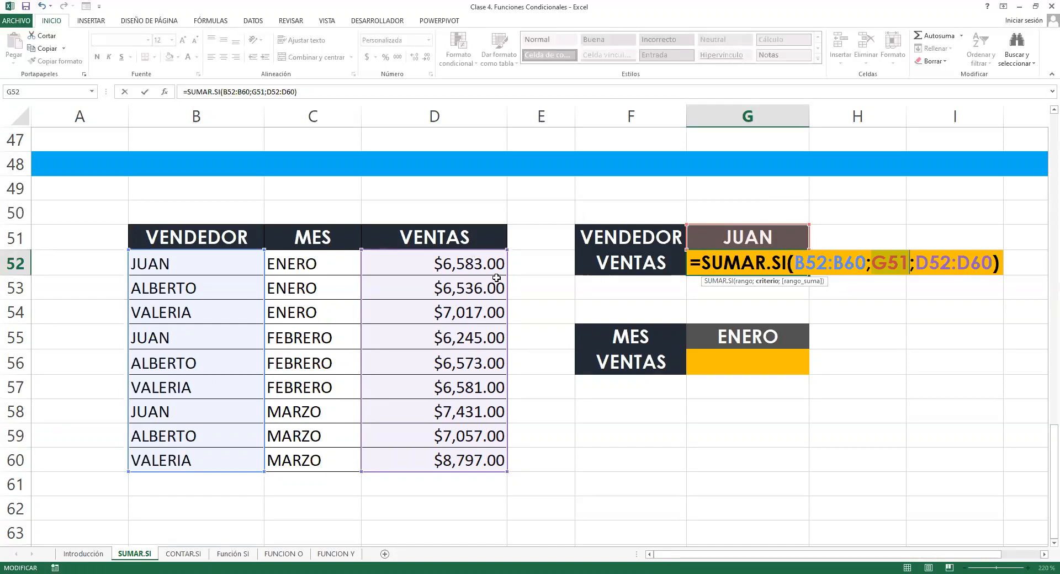
{"action": "key", "text": "Return"}
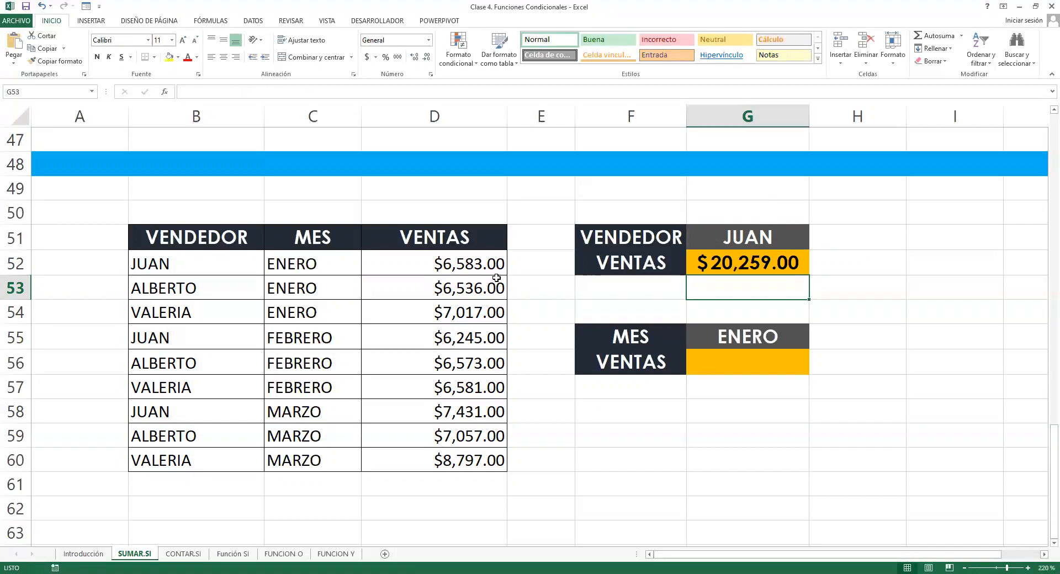
Review the G51 criterion argument in the G52 formula, leaving the formula as it is.
{"action": "double_click", "coordinate": [781, 258]}
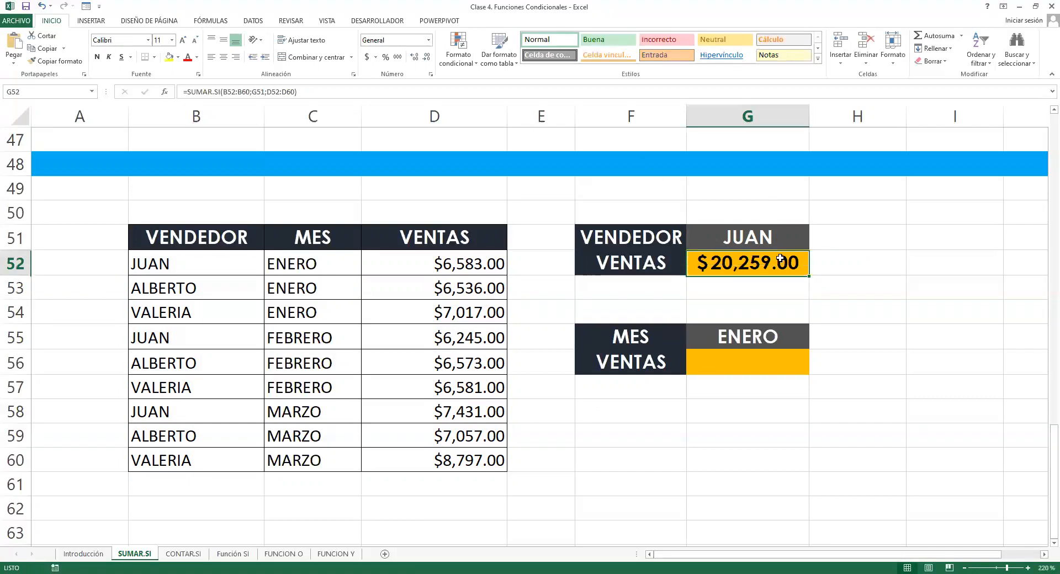
{"action": "left_click_drag", "start_coordinate": [907, 263], "coordinate": [876, 263]}
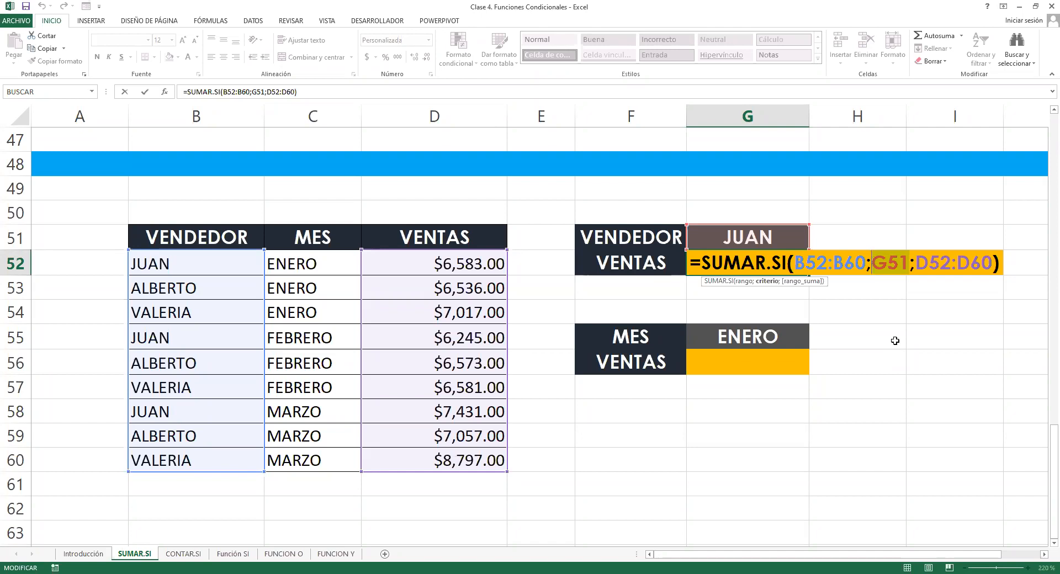
{"action": "left_click", "coordinate": [891, 264]}
{"action": "left_click_drag", "start_coordinate": [891, 264], "coordinate": [909, 264]}
{"action": "key", "text": "shift+Left"}
{"action": "key", "text": "Return"}
Start a SUMAR.SI formula in G56 for the month's sales, with B52:B60 as the range.
{"action": "left_click", "coordinate": [764, 366]}
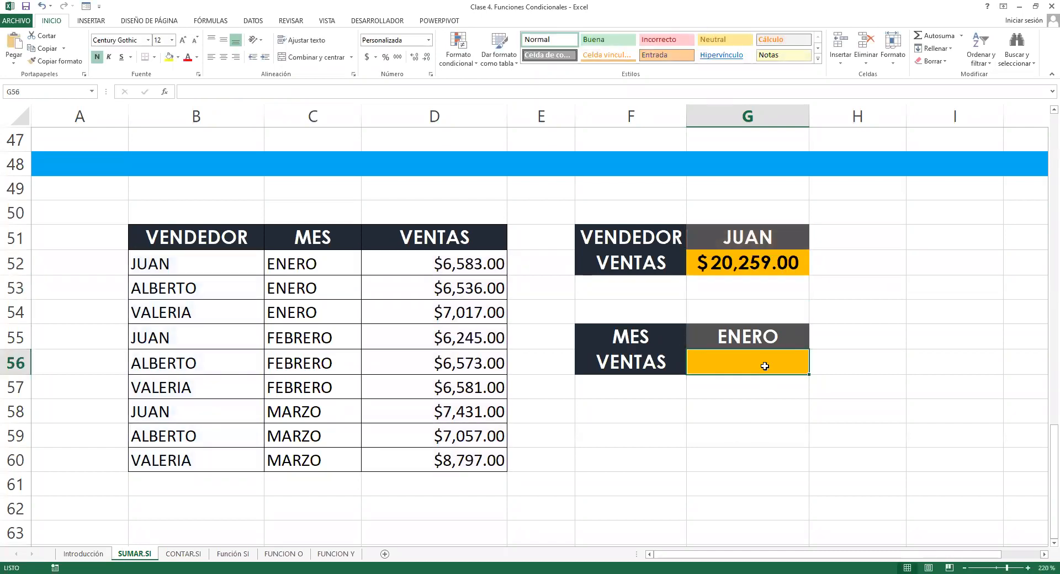
{"action": "type", "text": "="}
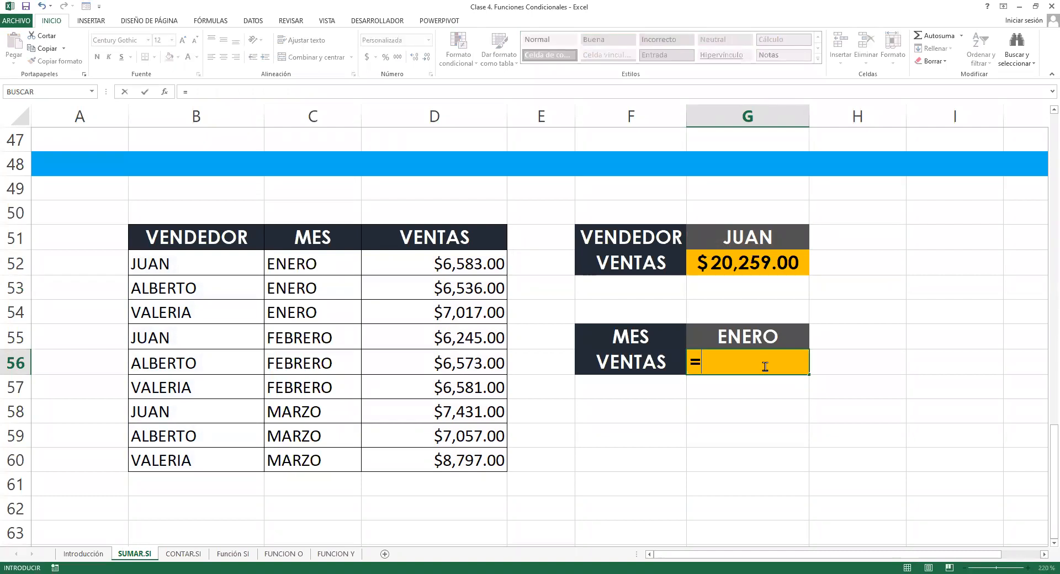
{"action": "type", "text": "SUMAR."}
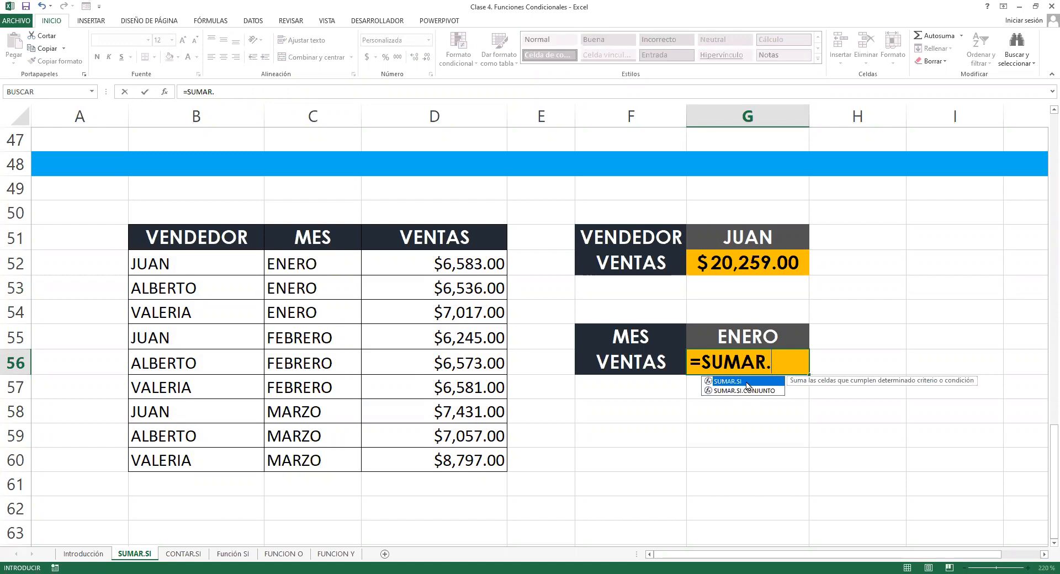
{"action": "double_click", "coordinate": [747, 386]}
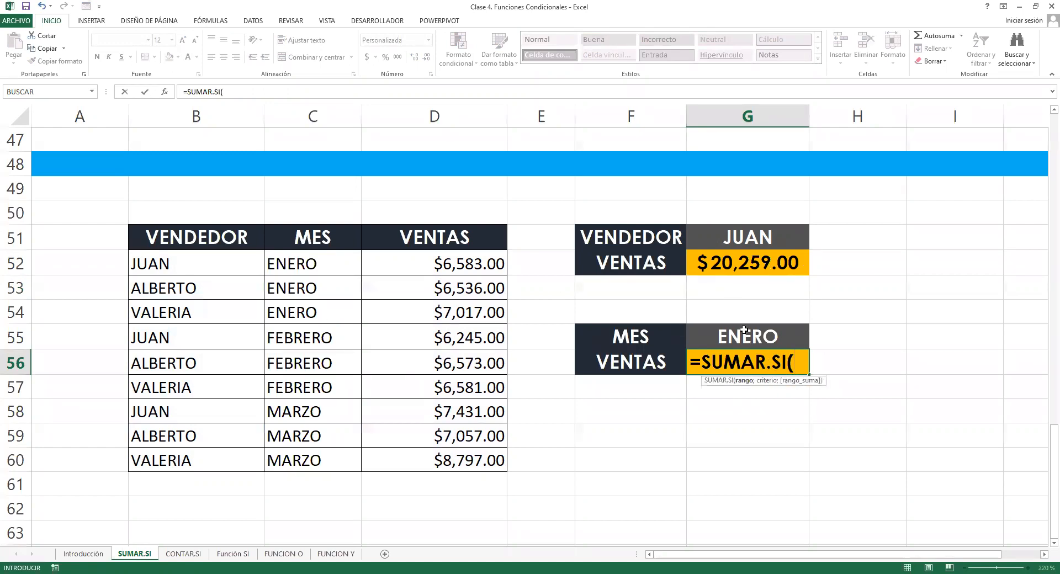
{"action": "left_click", "coordinate": [174, 275]}
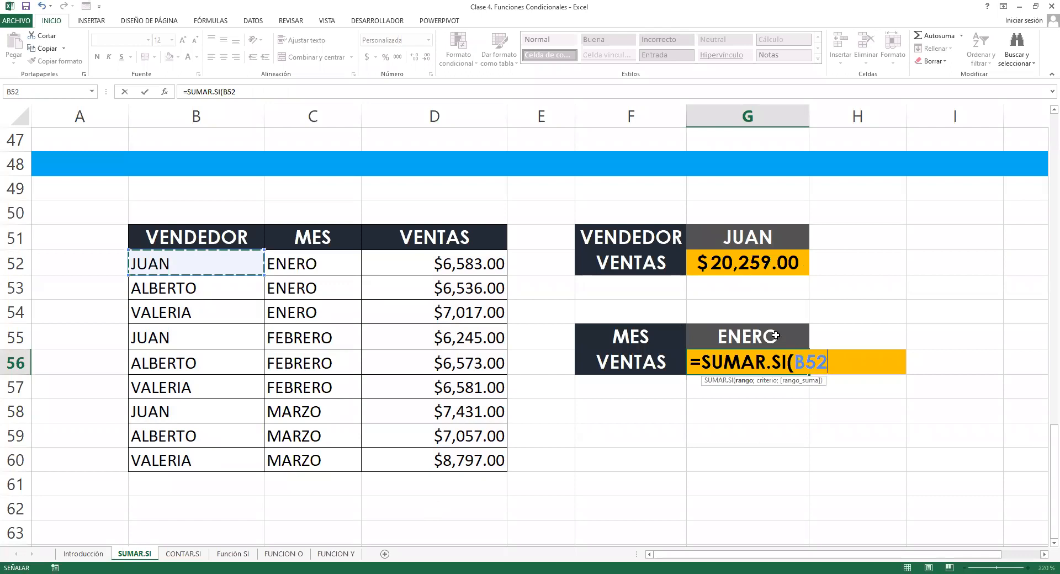
{"action": "type", "text": ";"}
Complete the G56 formula's arguments with G55 as the criterion and D52:D60 as the sum range.
{"action": "left_click", "coordinate": [776, 335]}
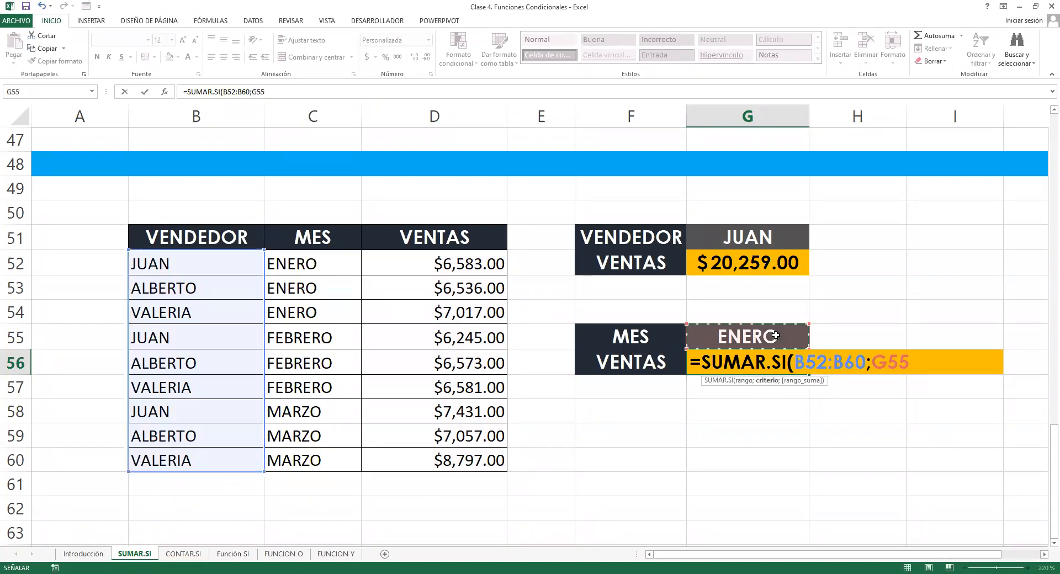
{"action": "type", "text": ";"}
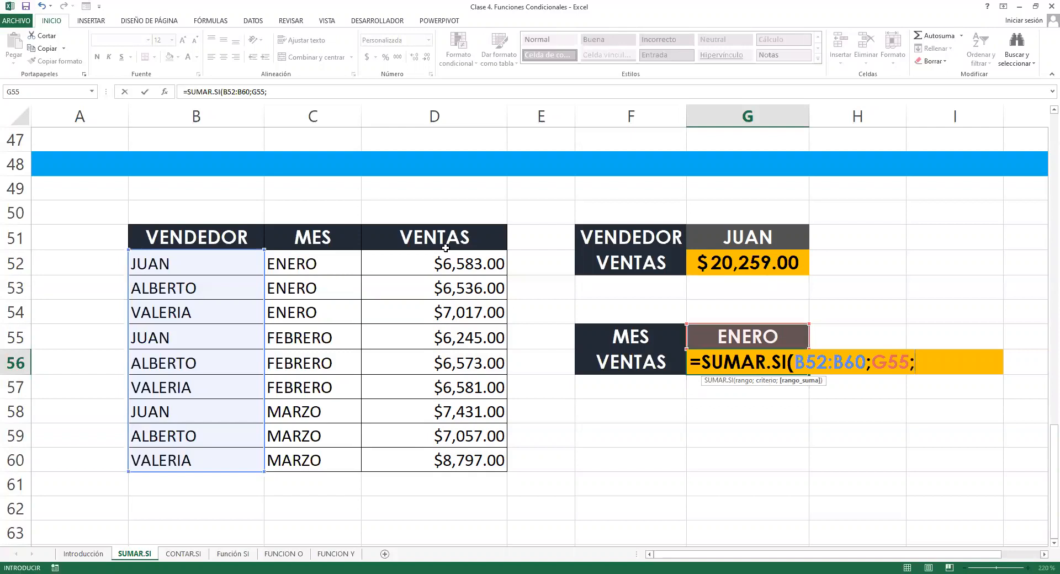
{"action": "left_click", "coordinate": [461, 273]}
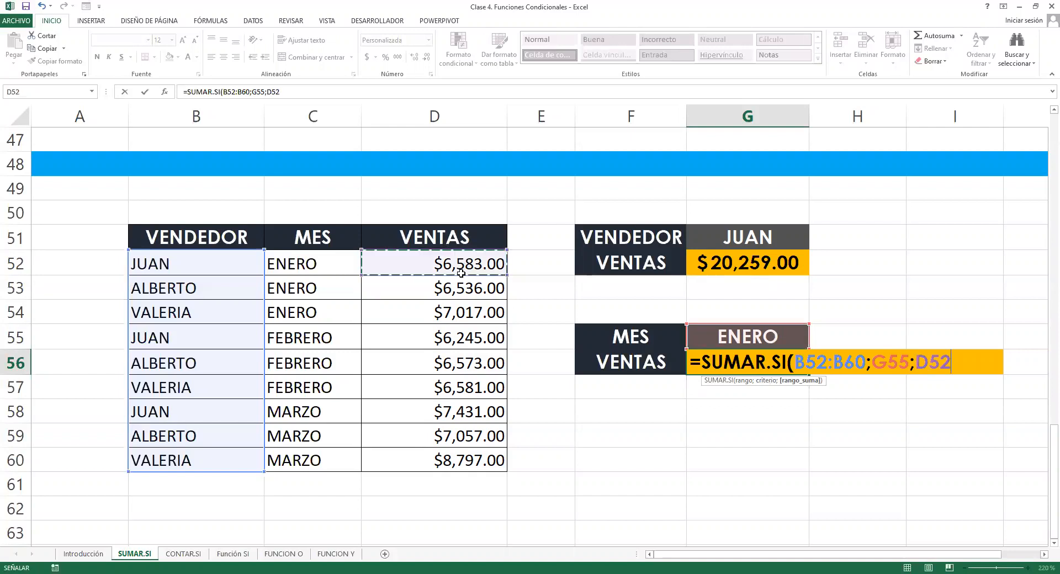
{"action": "left_click_drag", "start_coordinate": [461, 273], "coordinate": [459, 458]}
{"action": "type", "text": ")"}
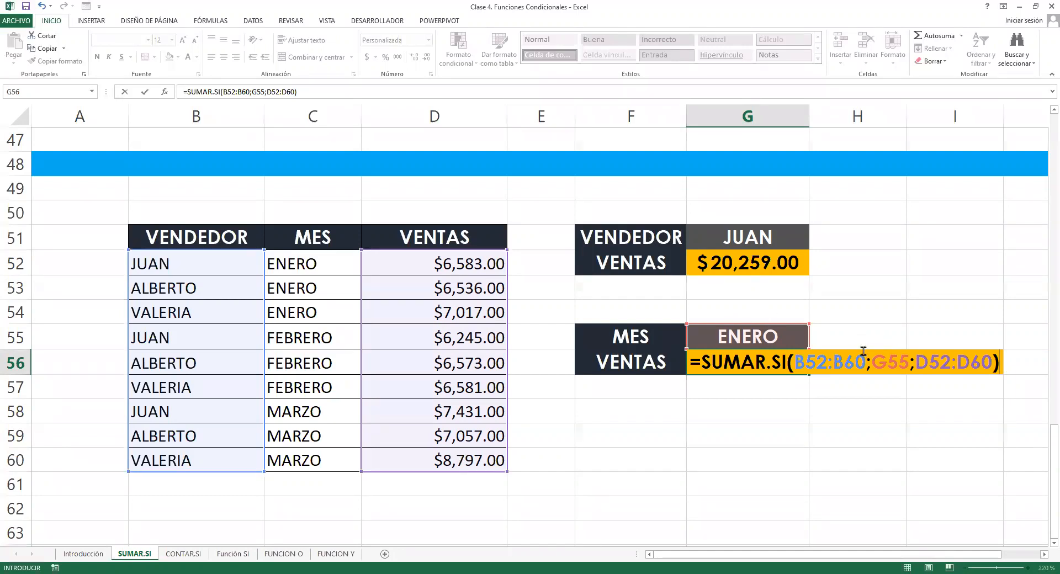
Try the first seller's name as quoted text in place of the G55 criterion in the G56 formula.
{"action": "double_click", "coordinate": [908, 373]}
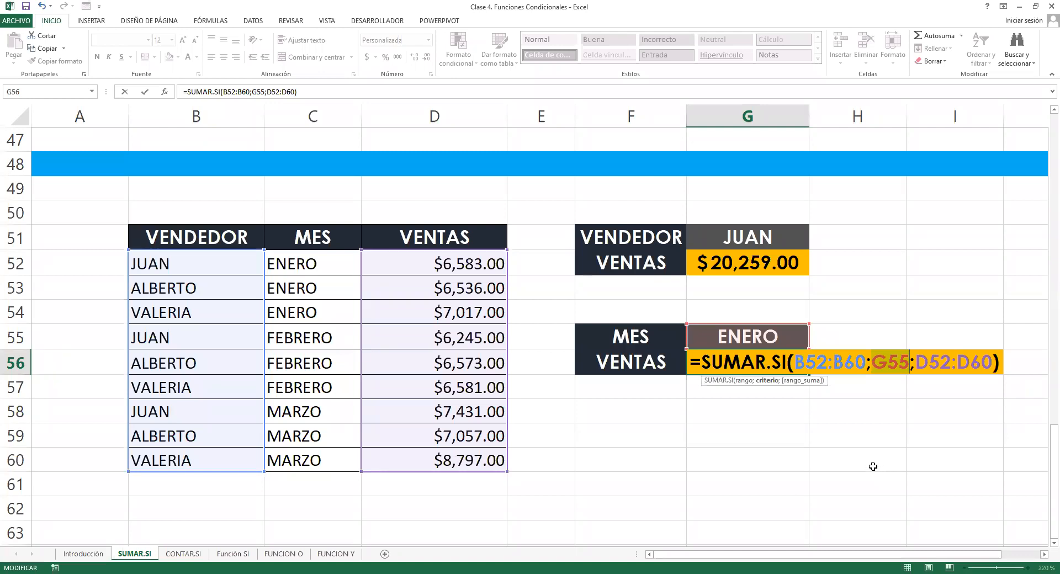
{"action": "type", "text": "\"JU"}
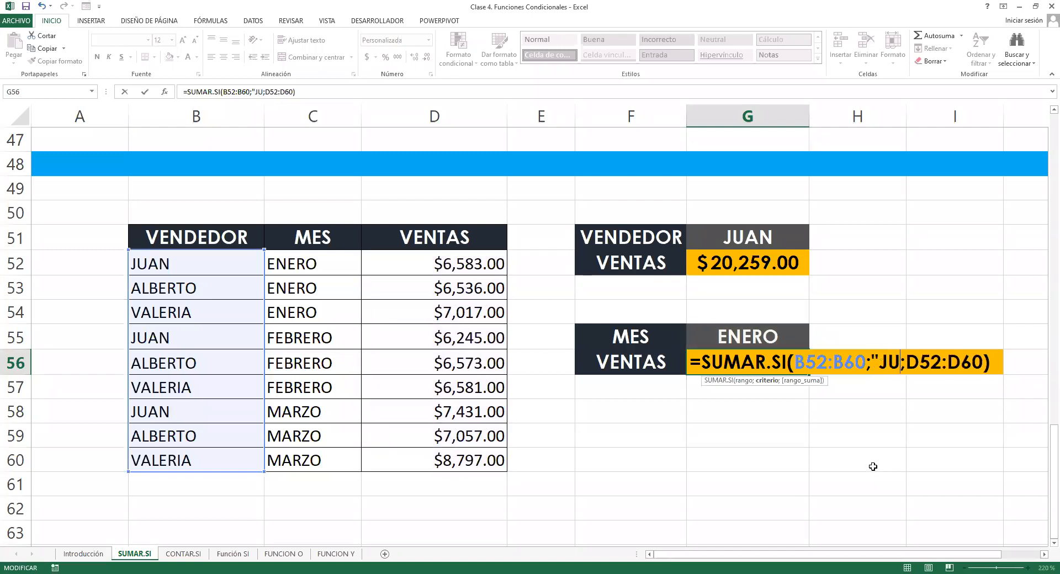
{"action": "type", "text": "AN\""}
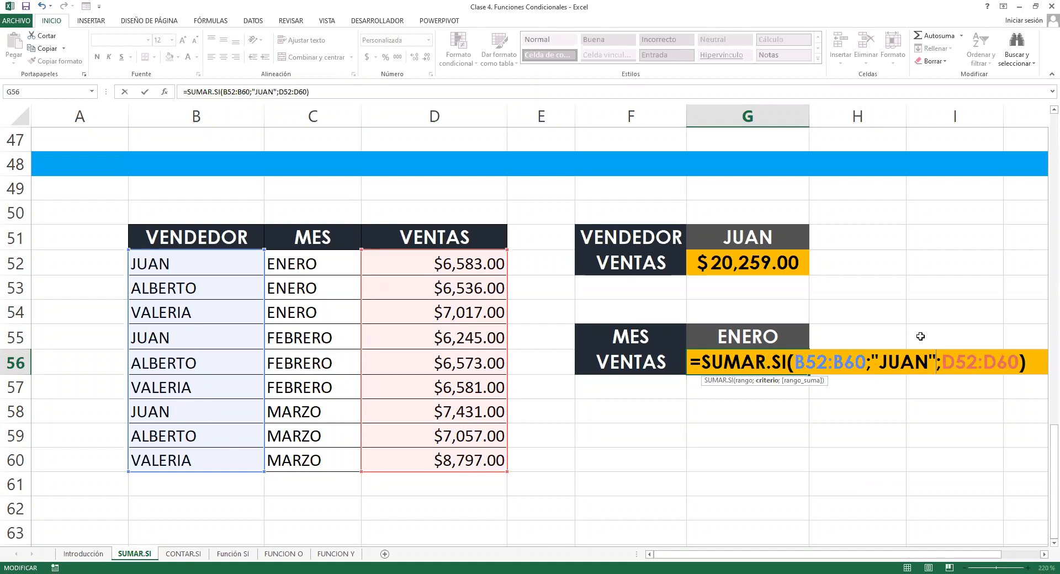
Replace the quoted criterion in the G56 formula with "ENERO" and enter the formula.
{"action": "double_click", "coordinate": [910, 363]}
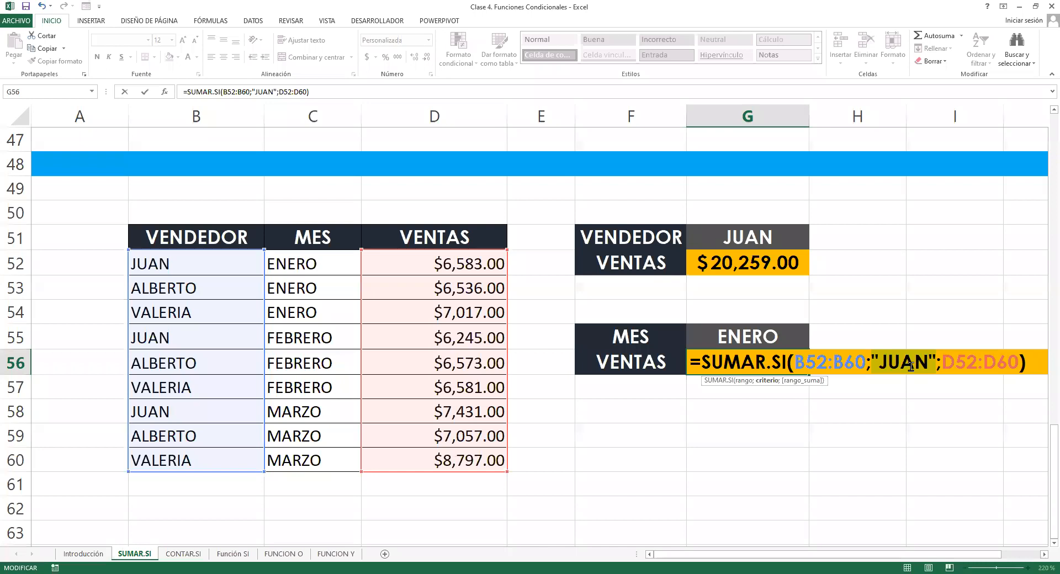
{"action": "type", "text": "\"ENERO\""}
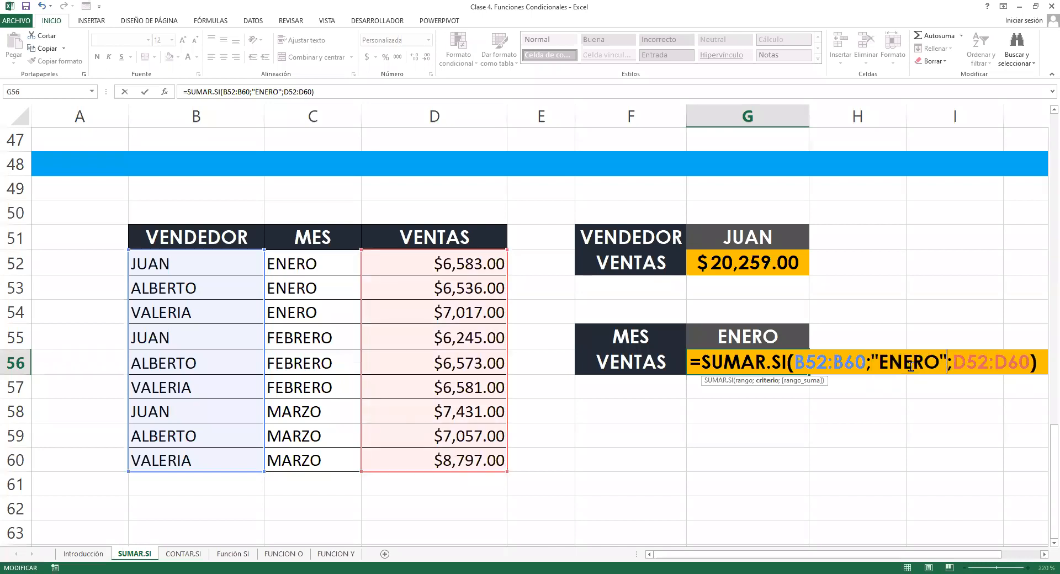
{"action": "key", "text": "Return"}
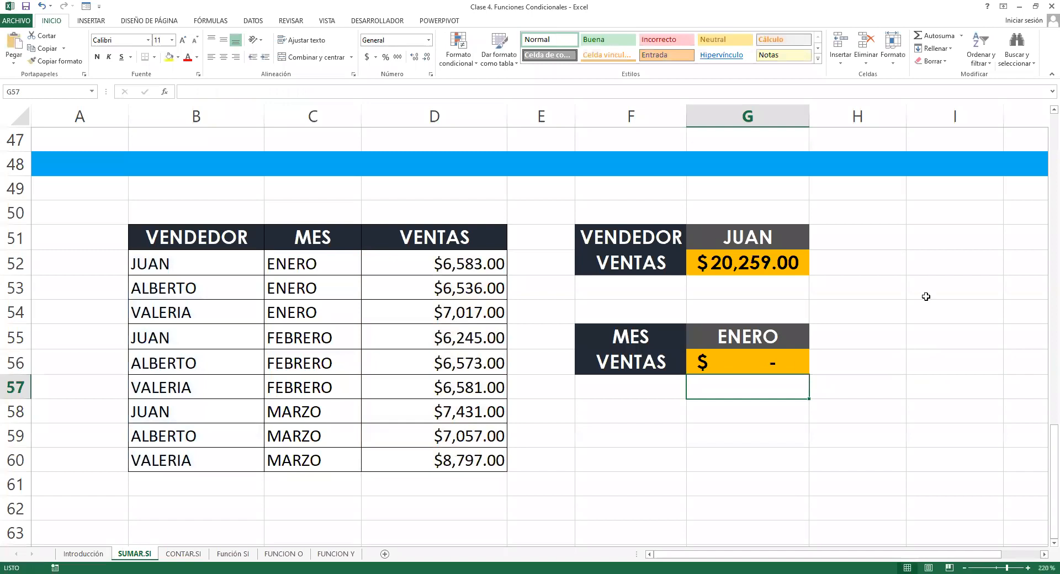
Correct the criteria range in the G56 formula to the MES column, C52:C60, and enter it.
{"action": "left_click", "coordinate": [759, 357]}
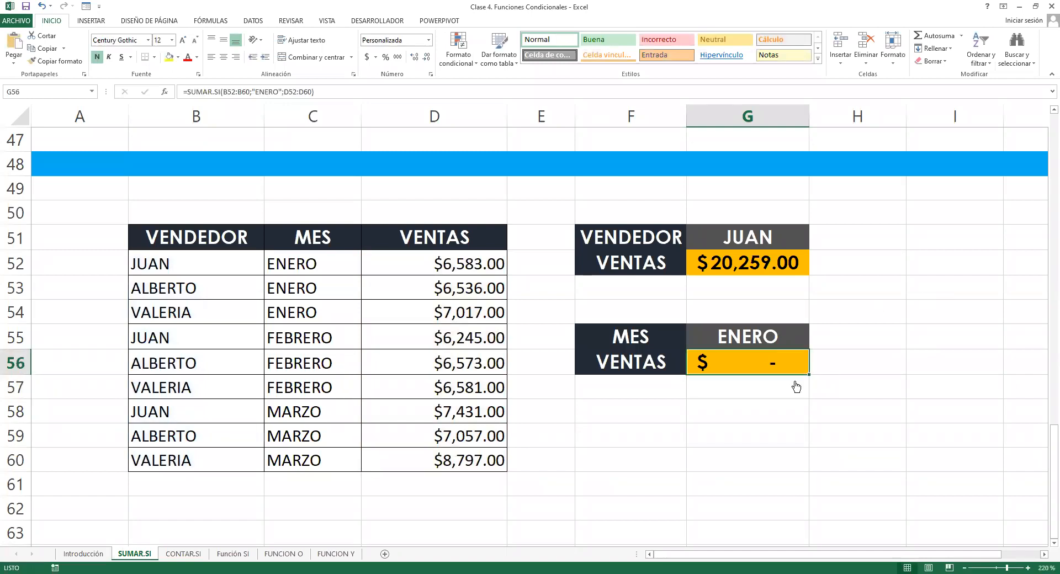
{"action": "double_click", "coordinate": [754, 362]}
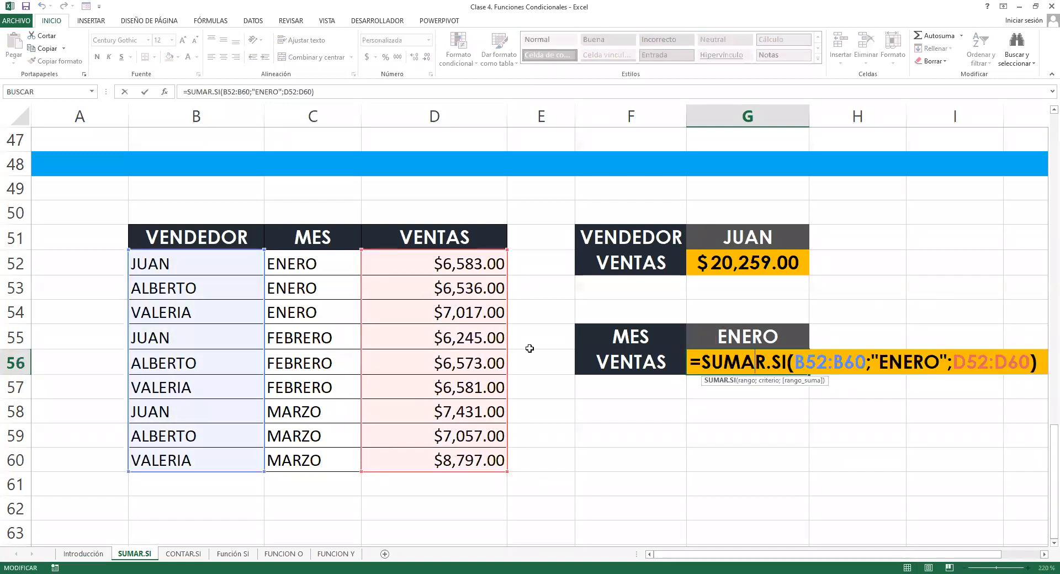
{"action": "key", "text": "Return"}
{"action": "left_click", "coordinate": [338, 266]}
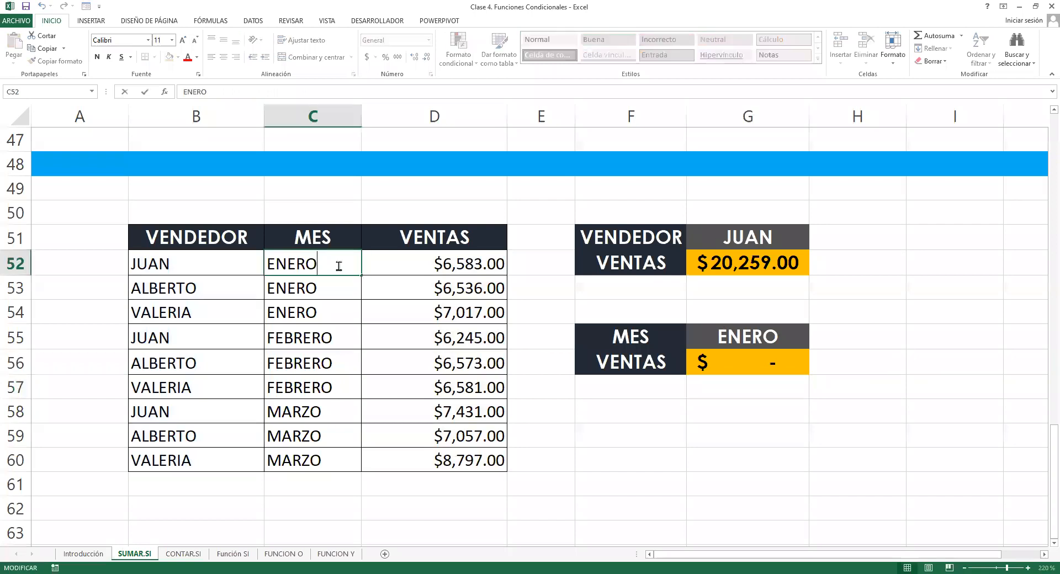
{"action": "key", "text": "Return"}
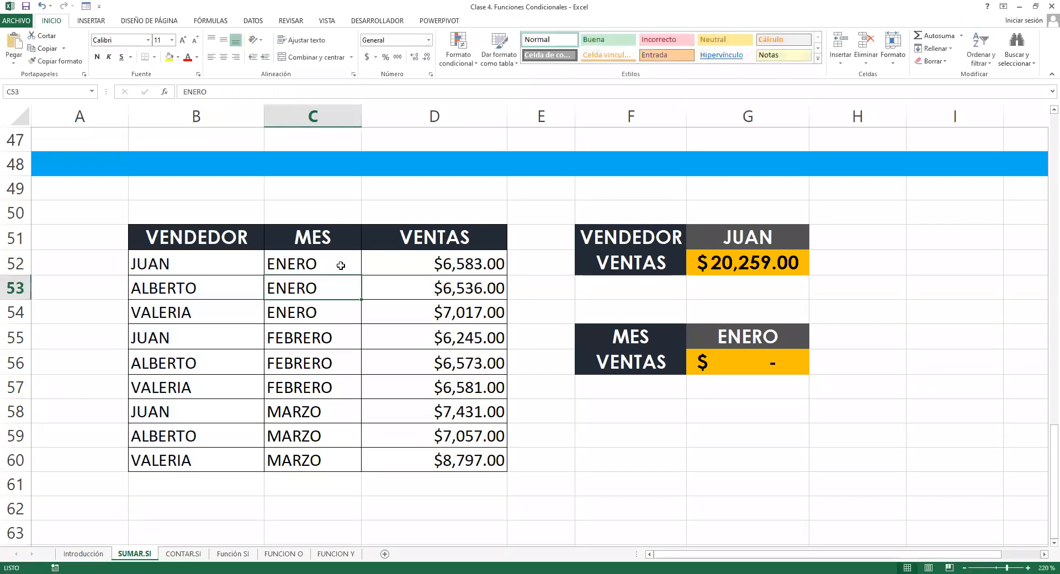
{"action": "double_click", "coordinate": [774, 363]}
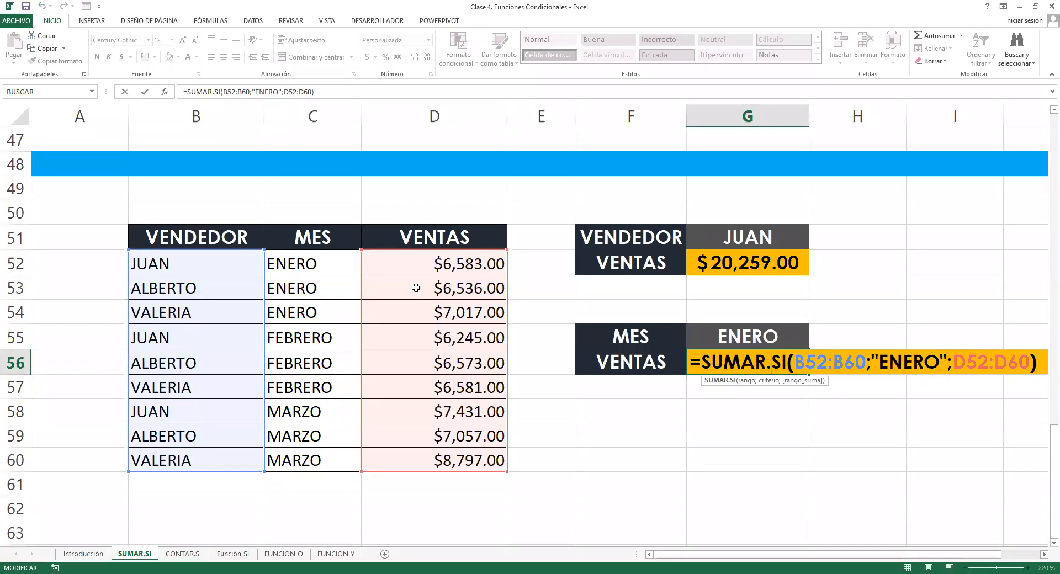
{"action": "left_click_drag", "start_coordinate": [265, 294], "coordinate": [304, 296]}
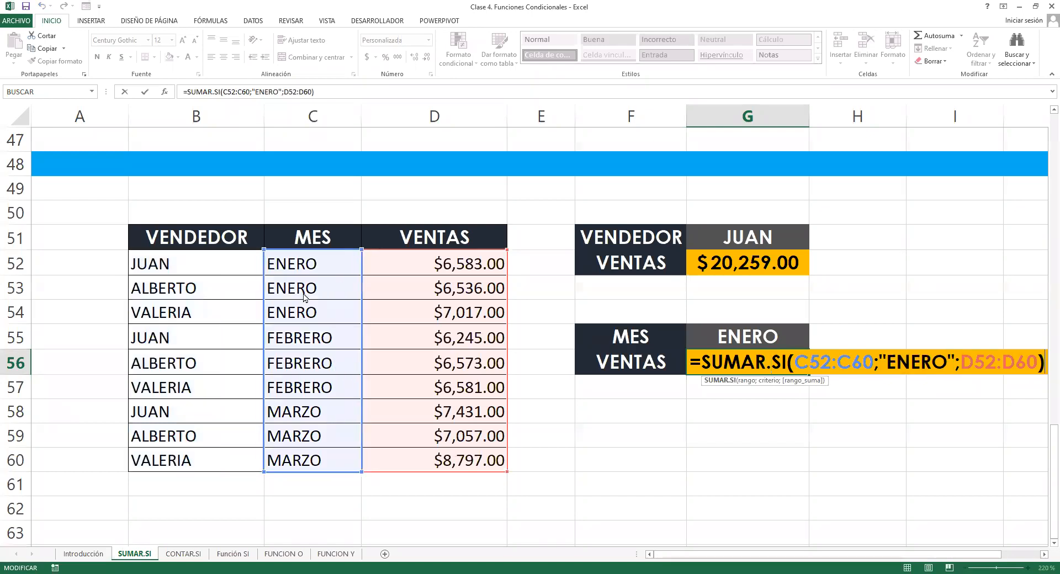
{"action": "key", "text": "Return"}
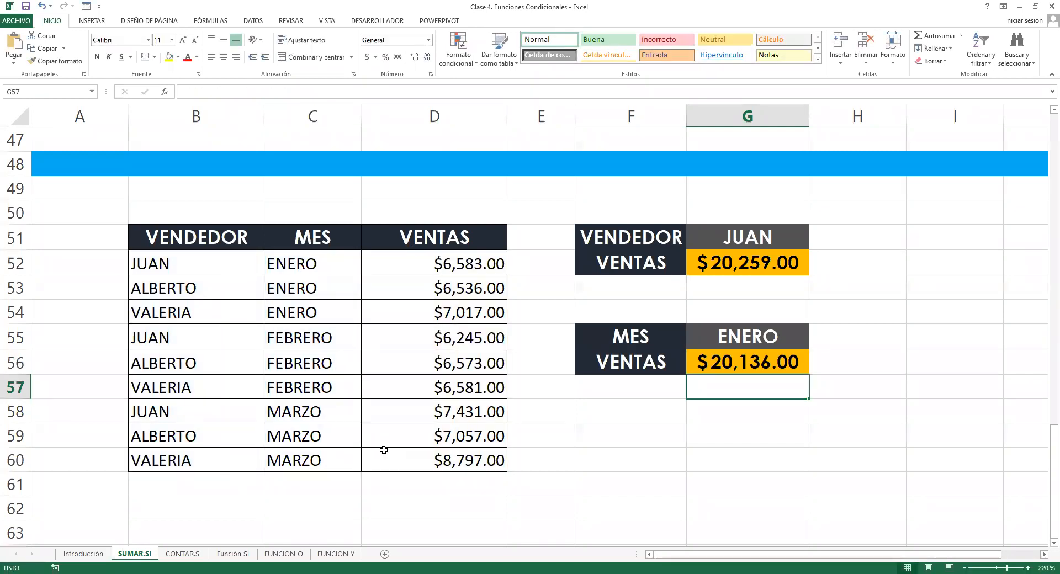
Clear the month in G55 and check the quoted criterion inside the G56 formula.
{"action": "left_click", "coordinate": [700, 339]}
{"action": "key", "text": "Delete"}
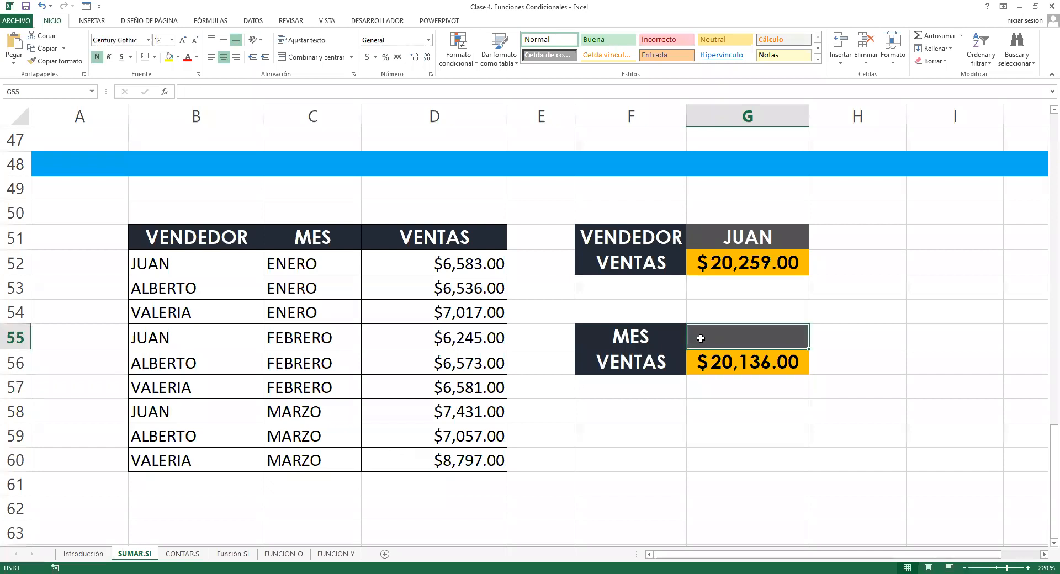
{"action": "left_click", "coordinate": [772, 368]}
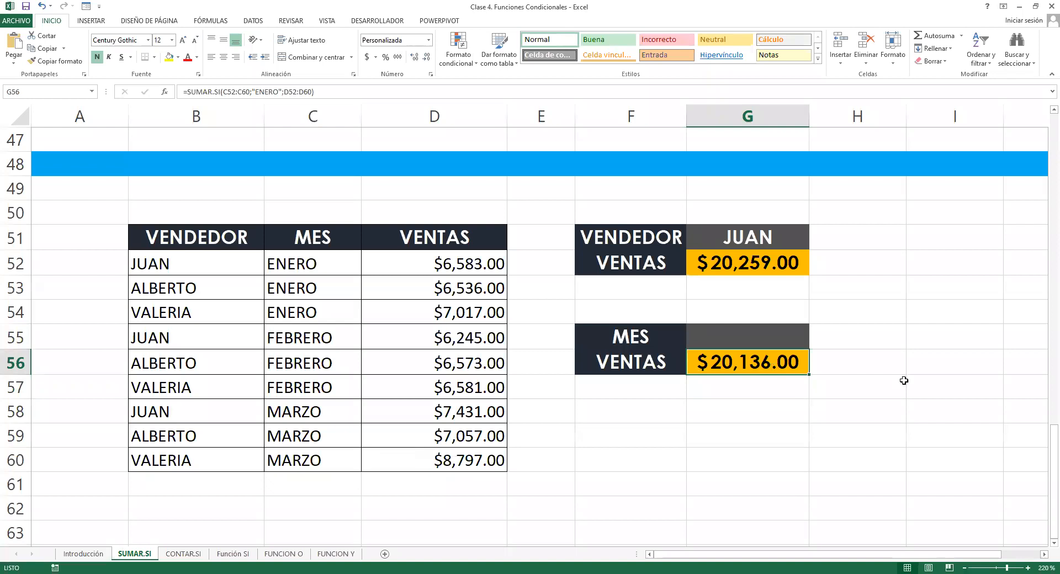
{"action": "key", "text": "F2"}
{"action": "left_click_drag", "start_coordinate": [948, 362], "coordinate": [887, 362]}
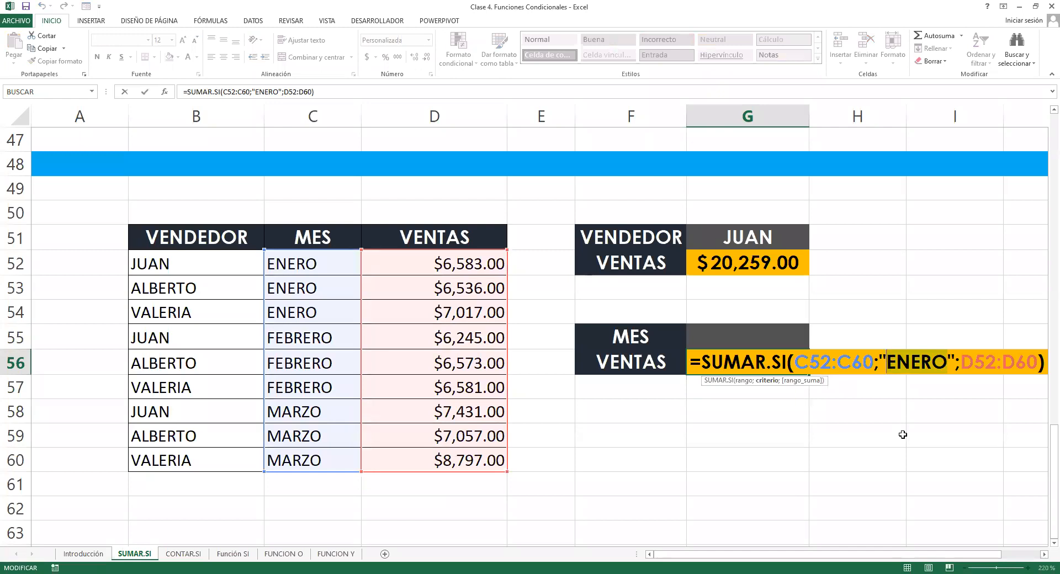
{"action": "key", "text": "Return"}
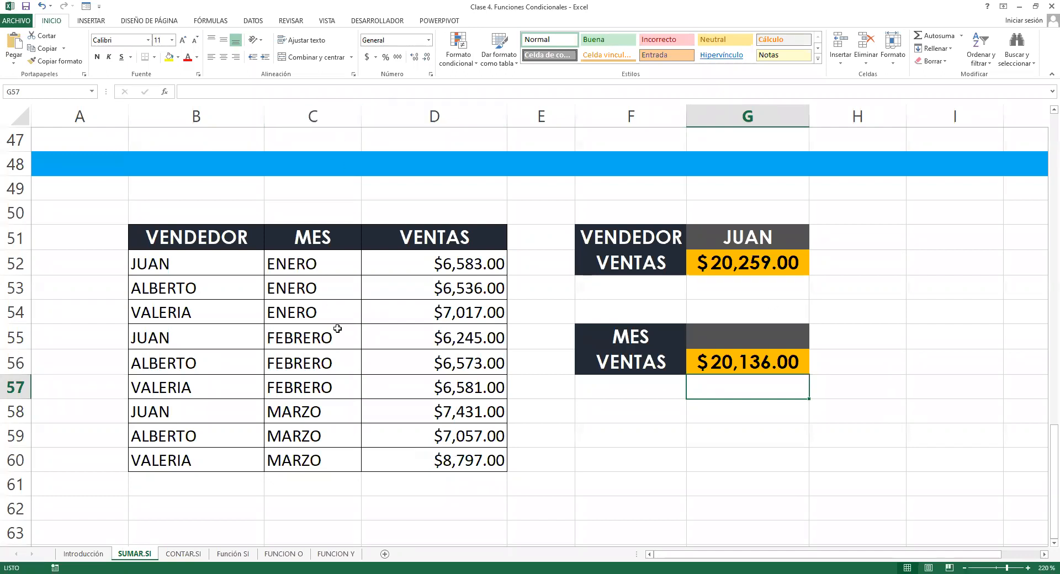
Change the quoted criterion in the G56 formula to "MARZO" and enter it.
{"action": "left_click", "coordinate": [318, 351]}
{"action": "left_click", "coordinate": [314, 437]}
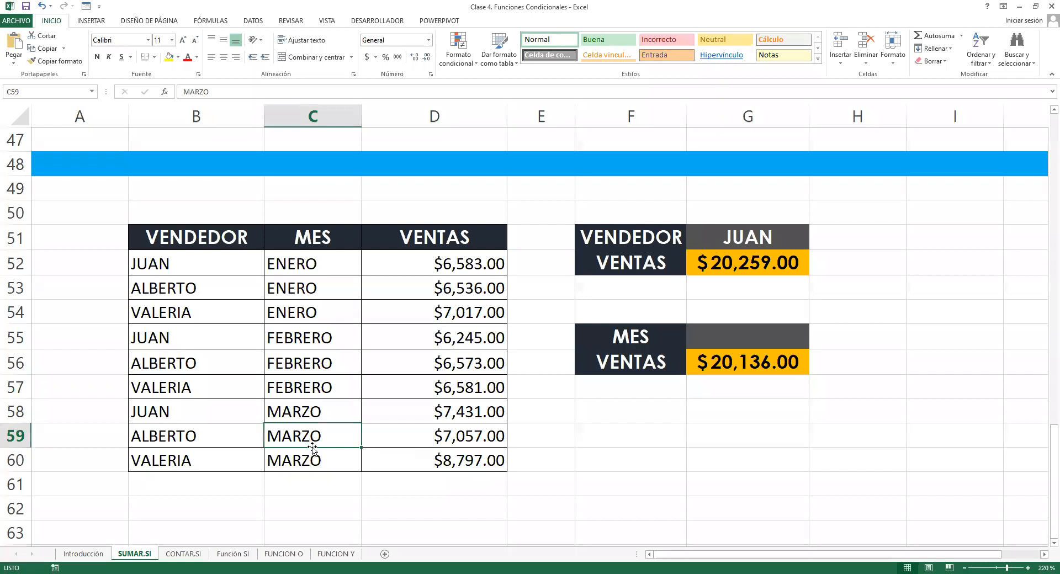
{"action": "left_click", "coordinate": [749, 365]}
{"action": "double_click", "coordinate": [750, 366]}
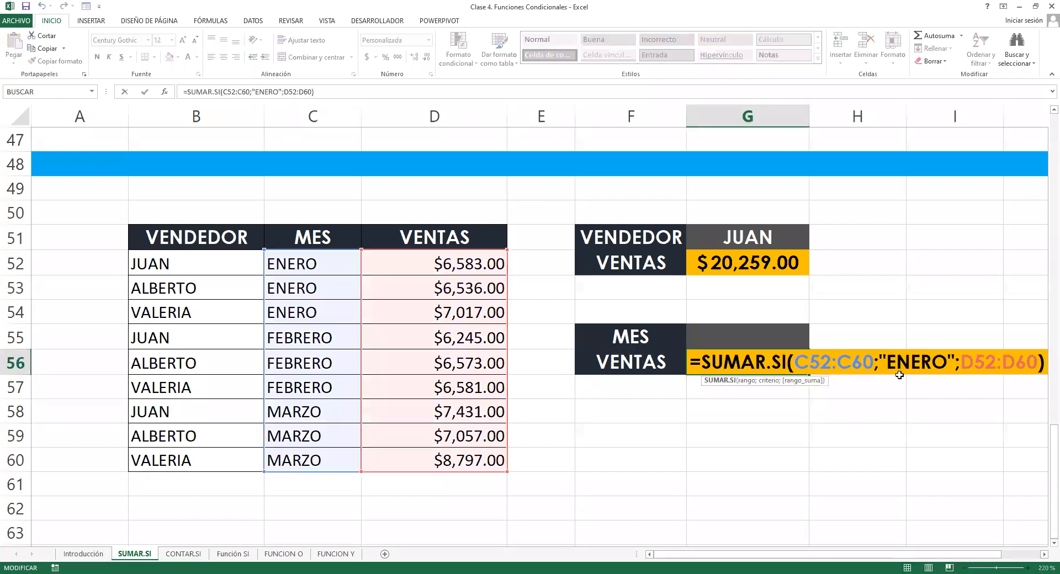
{"action": "left_click_drag", "start_coordinate": [947, 362], "coordinate": [885, 363]}
{"action": "type", "text": "MARZO"}
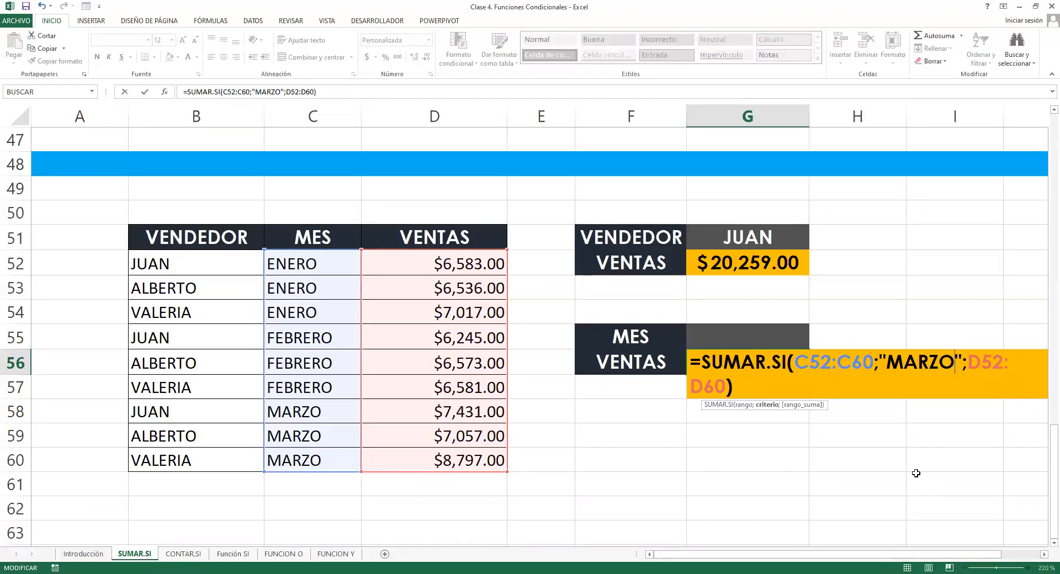
{"action": "key", "text": "Return"}
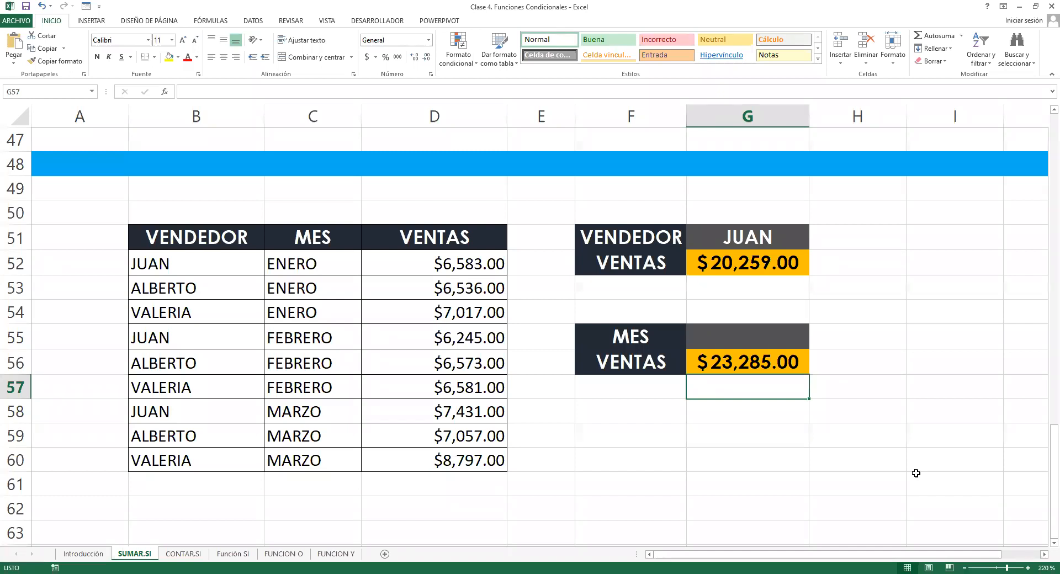
Check the G51 criterion reference in the G52 formula and change the seller in G51 to the one listed in B53.
{"action": "double_click", "coordinate": [784, 241]}
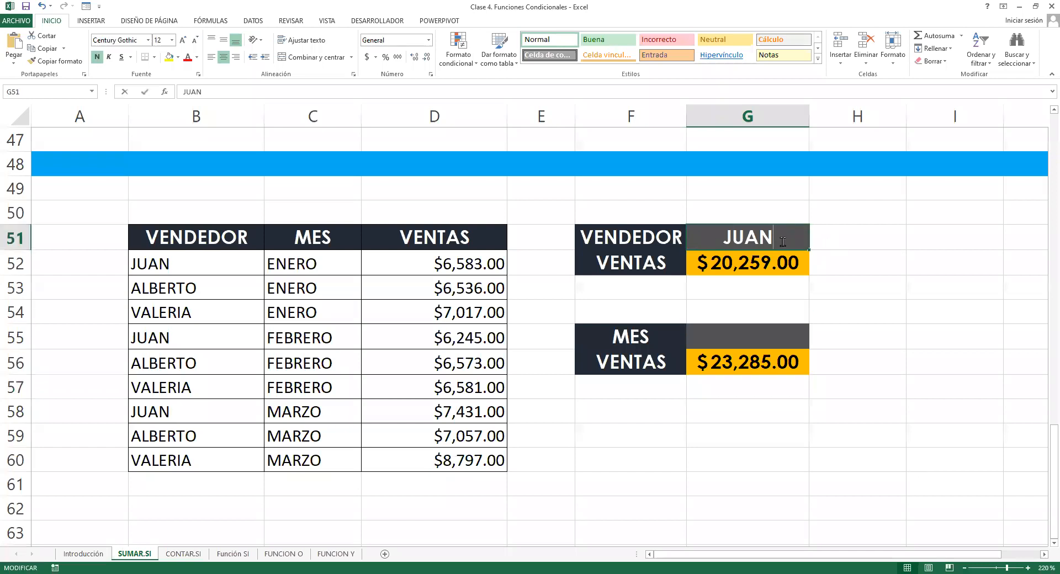
{"action": "double_click", "coordinate": [784, 261]}
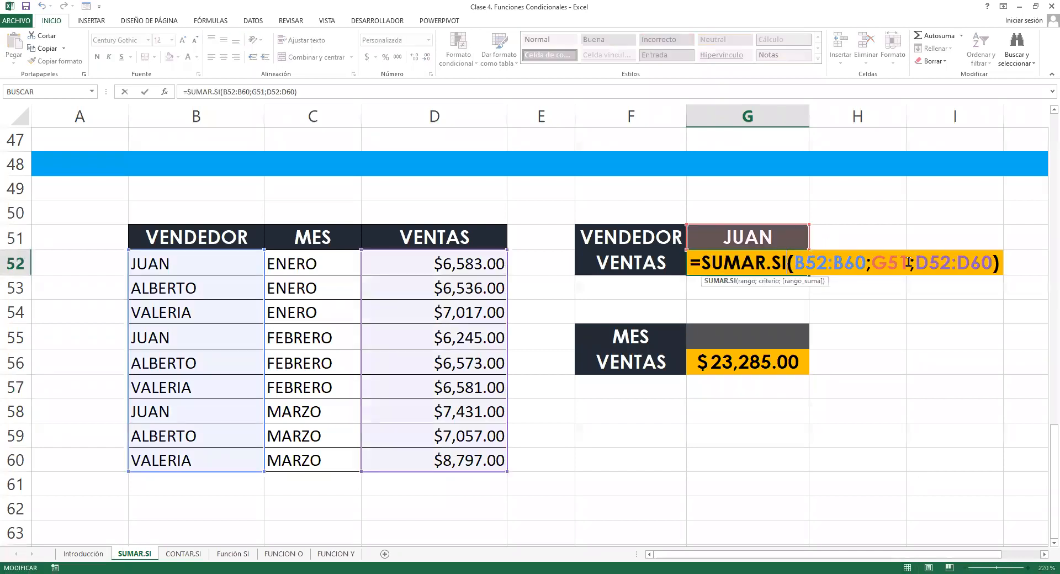
{"action": "left_click_drag", "start_coordinate": [908, 262], "coordinate": [875, 262]}
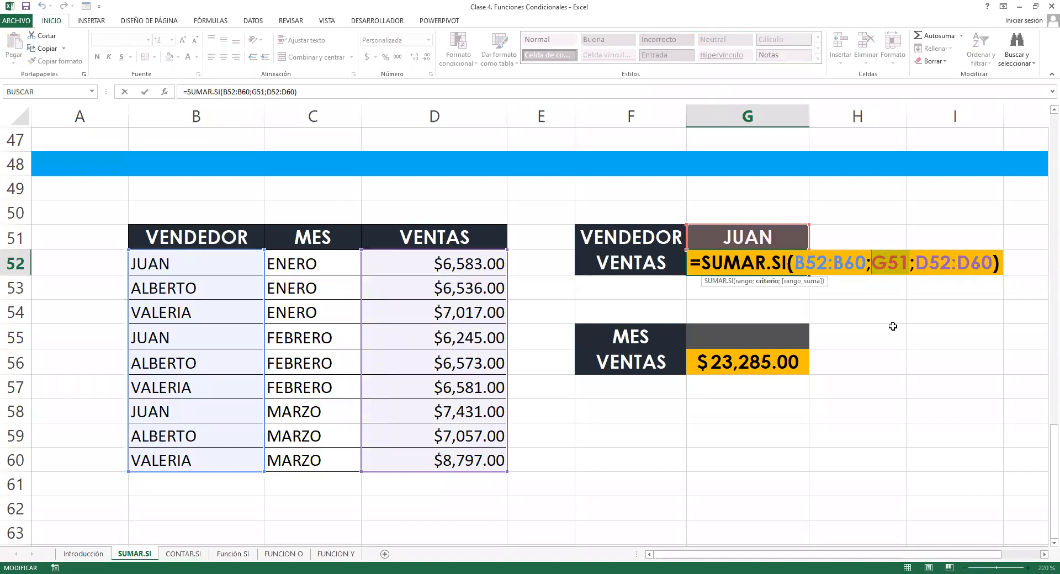
{"action": "key", "text": "Return"}
{"action": "left_click", "coordinate": [794, 234]}
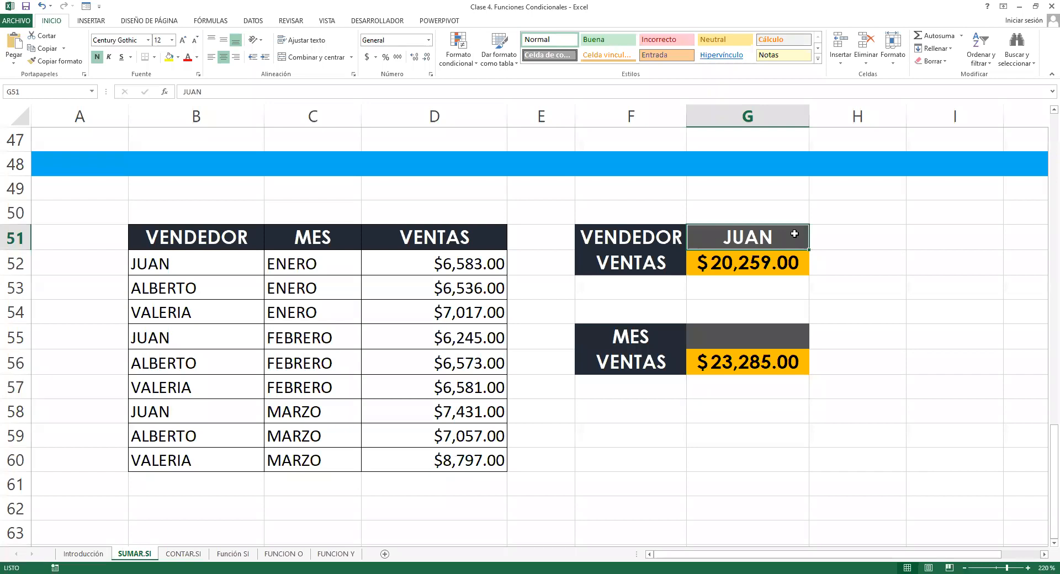
{"action": "type", "text": "ALBERTO"}
{"action": "key", "text": "Return"}
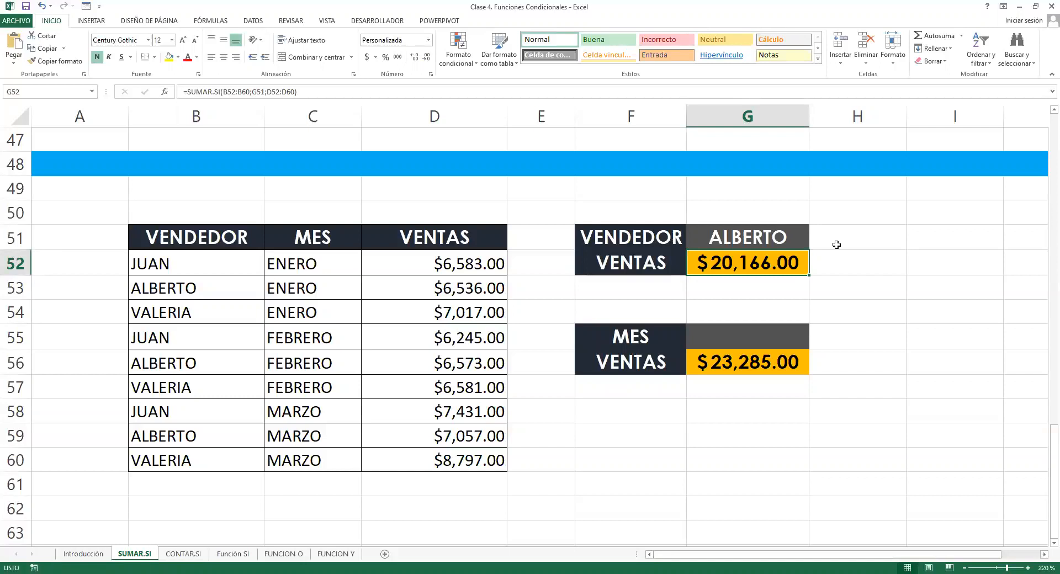
Compare the cell-reference criterion in the G52 formula with the quoted criterion in G56, leaving both formulas as they are.
{"action": "key", "text": "F2"}
{"action": "key", "text": "Return"}
{"action": "double_click", "coordinate": [760, 366]}
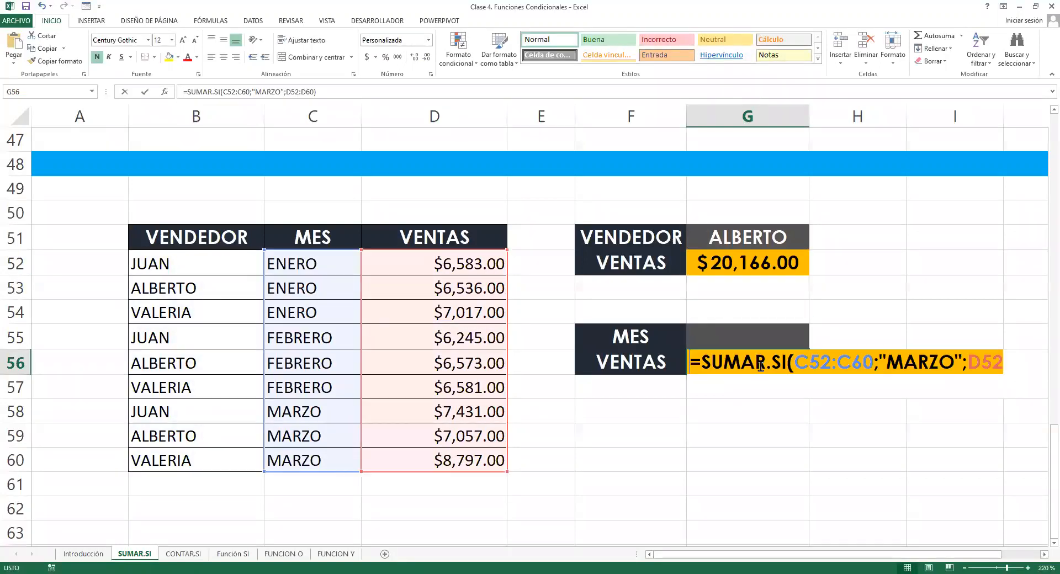
{"action": "left_click_drag", "start_coordinate": [961, 362], "coordinate": [878, 362]}
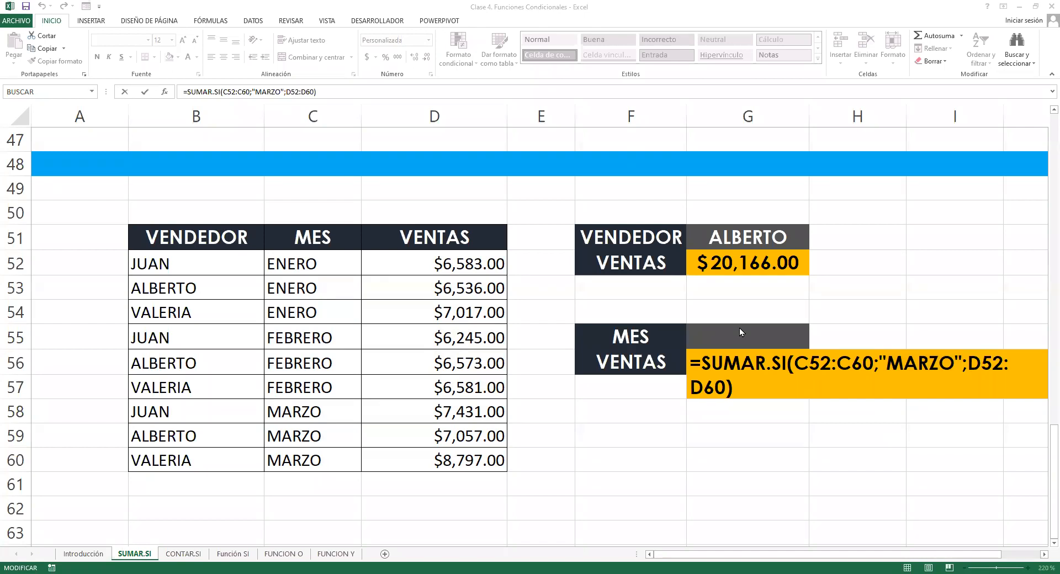
{"action": "key", "text": "Return"}
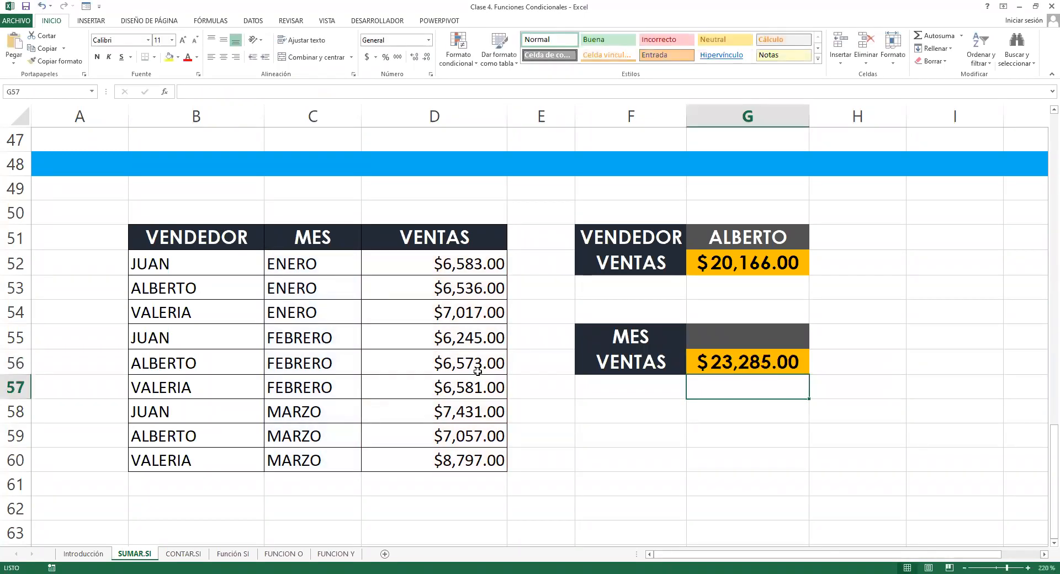
Open the CONTAR.SI sheet at 145% zoom and bring the students' grades together with the full ESTADISTICAS table into view.
{"action": "left_click", "coordinate": [184, 554]}
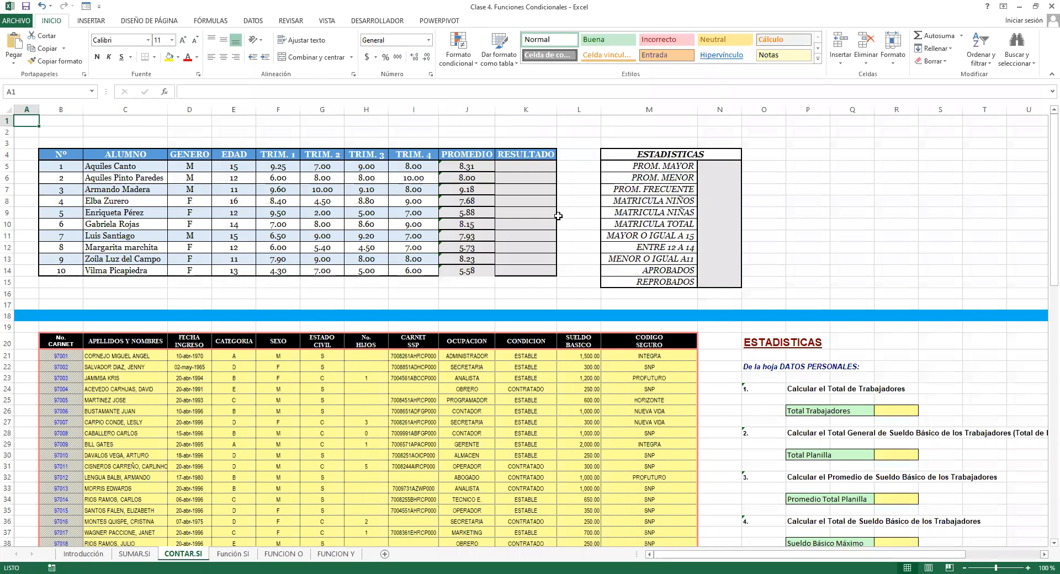
{"action": "scroll", "coordinate": [587, 205], "scroll_direction": "up", "scroll_amount": 1}
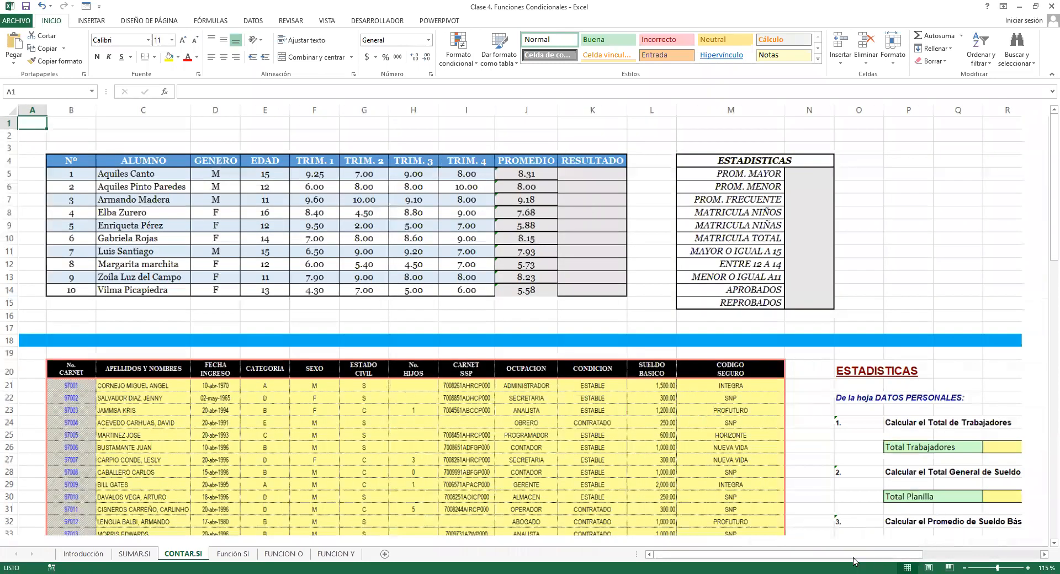
{"action": "scroll", "coordinate": [853, 561], "scroll_direction": "up", "scroll_amount": 2}
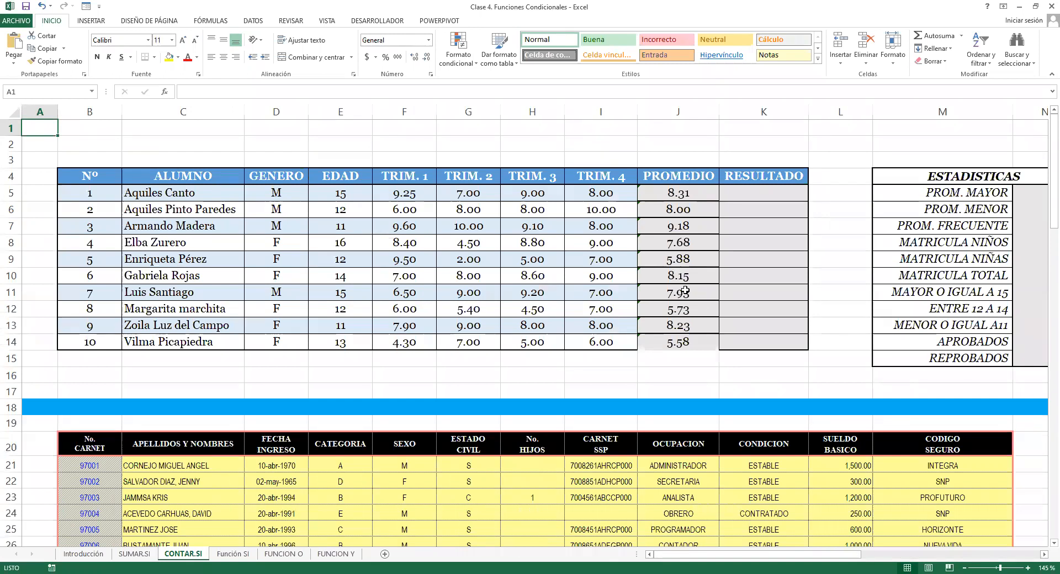
{"action": "key", "text": "Right"}
{"action": "key", "text": "Right"}
{"action": "key", "text": "Right"}
{"action": "key", "text": "Right"}
{"action": "key", "text": "Right"}
{"action": "key", "text": "Right"}
{"action": "key", "text": "Right"}
{"action": "key", "text": "Right"}
{"action": "key", "text": "Right"}
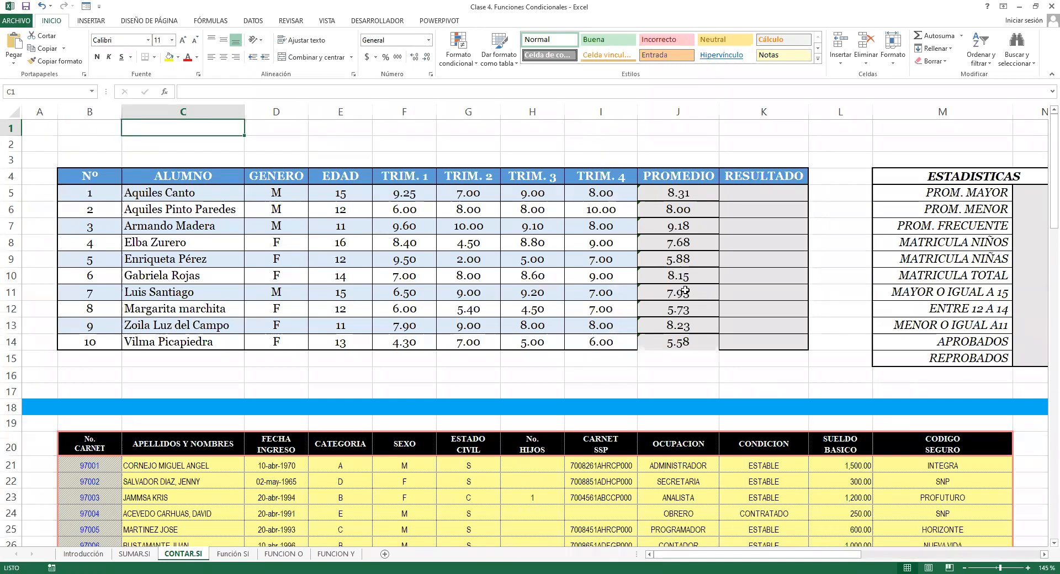
{"action": "key", "text": "Right"}
{"action": "key", "text": "Right"}
{"action": "key", "text": "Right"}
{"action": "key", "text": "Right"}
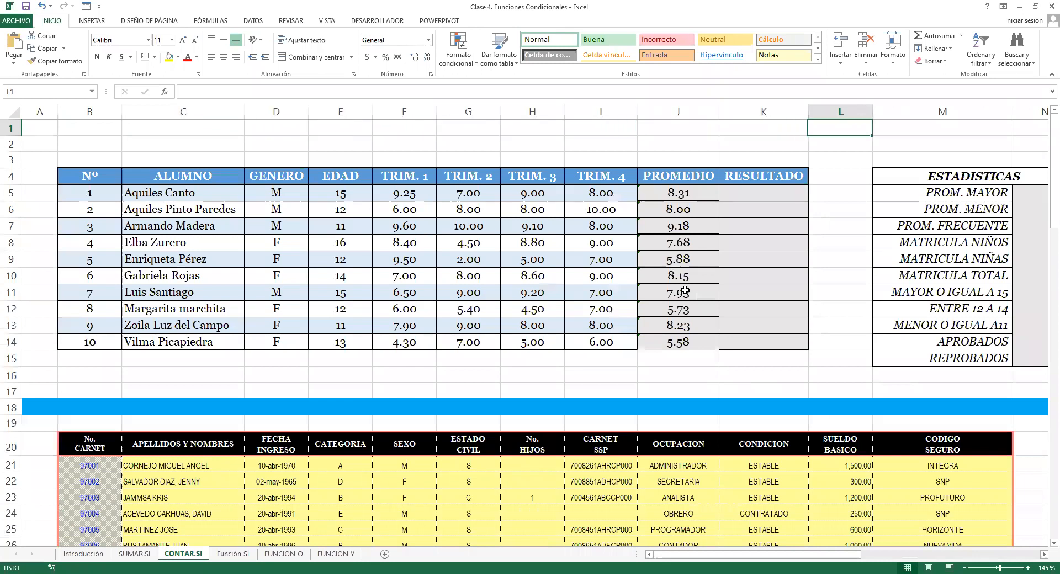
{"action": "key", "text": "Right"}
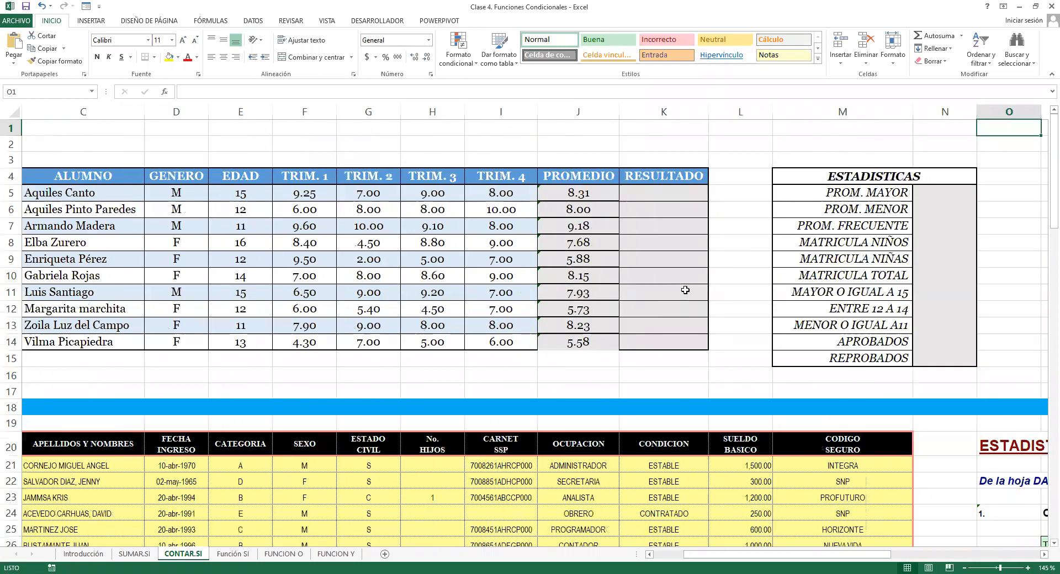
Highlight the PROM. MAYOR, PROM. MENOR and PROM. FRECUENTE rows of the ESTADISTICAS table, across M5:O7, with yellow fill.
{"action": "key", "text": "Right"}
{"action": "key", "text": "Right"}
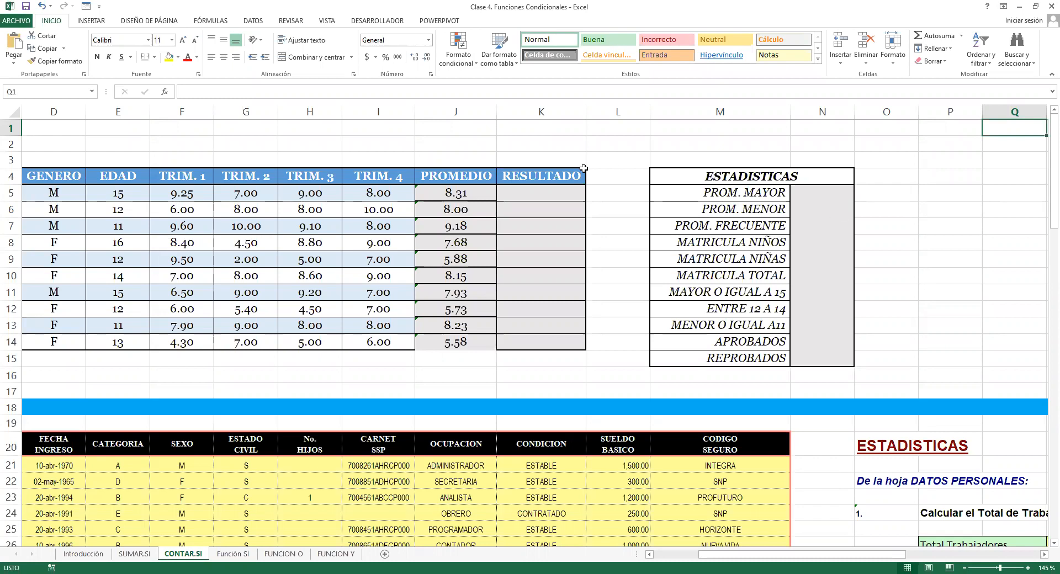
{"action": "left_click", "coordinate": [759, 199]}
{"action": "left_click_drag", "start_coordinate": [798, 200], "coordinate": [860, 191]}
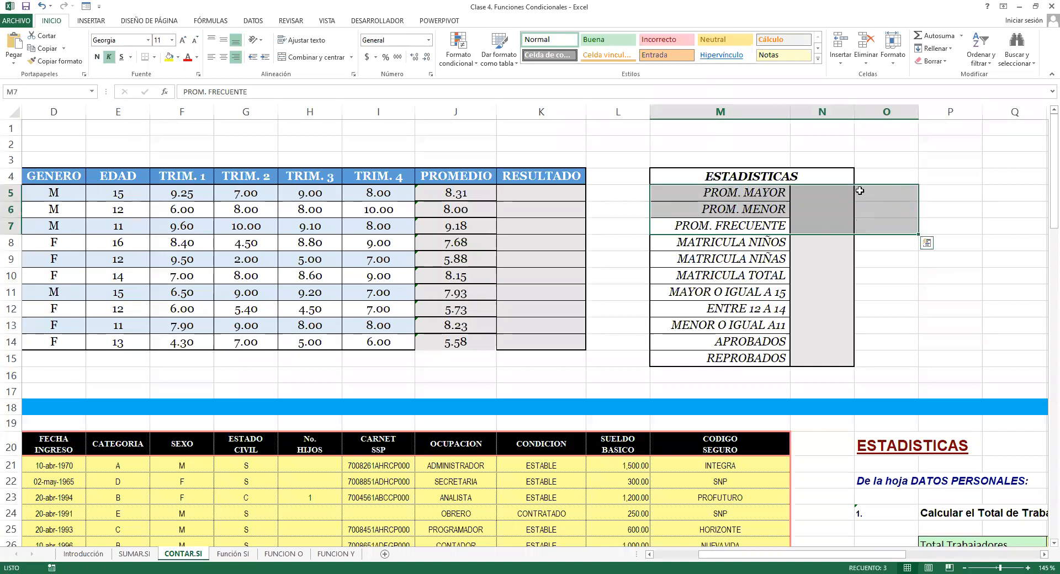
{"action": "left_click", "coordinate": [168, 61]}
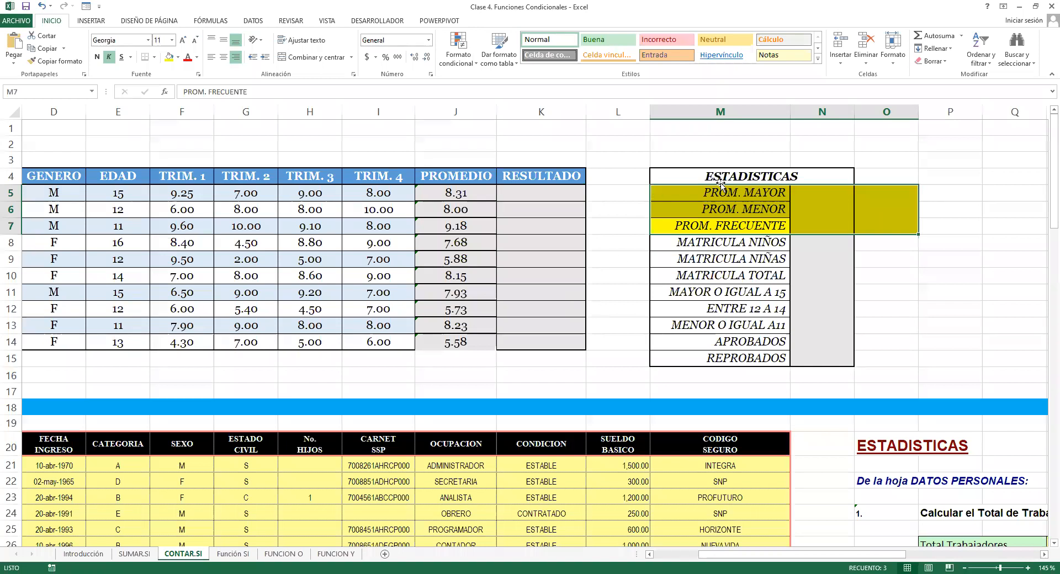
Start a CONTAR.SI formula in N8 for MATRICULA NIÑOS, using the GENERO range D5:D14 as its range argument.
{"action": "left_click", "coordinate": [831, 246]}
{"action": "type", "text": "="}
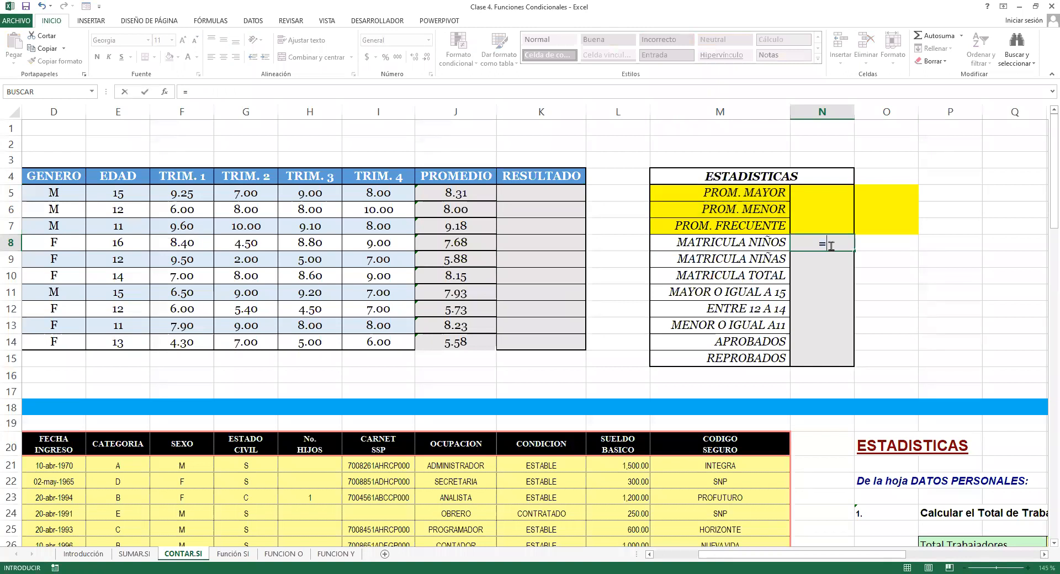
{"action": "type", "text": "CONTA"}
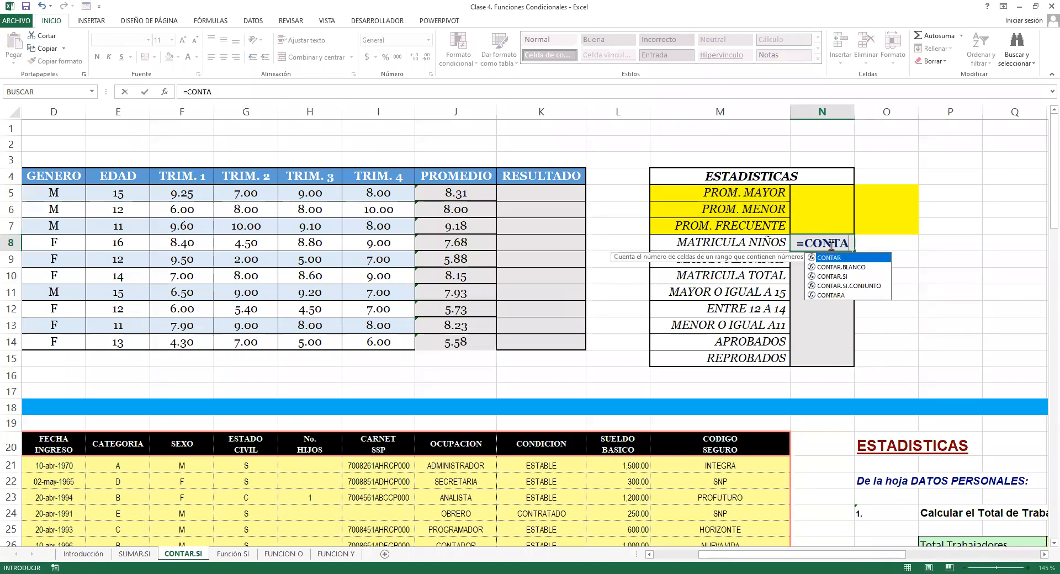
{"action": "left_click", "coordinate": [840, 278]}
{"action": "double_click", "coordinate": [840, 278]}
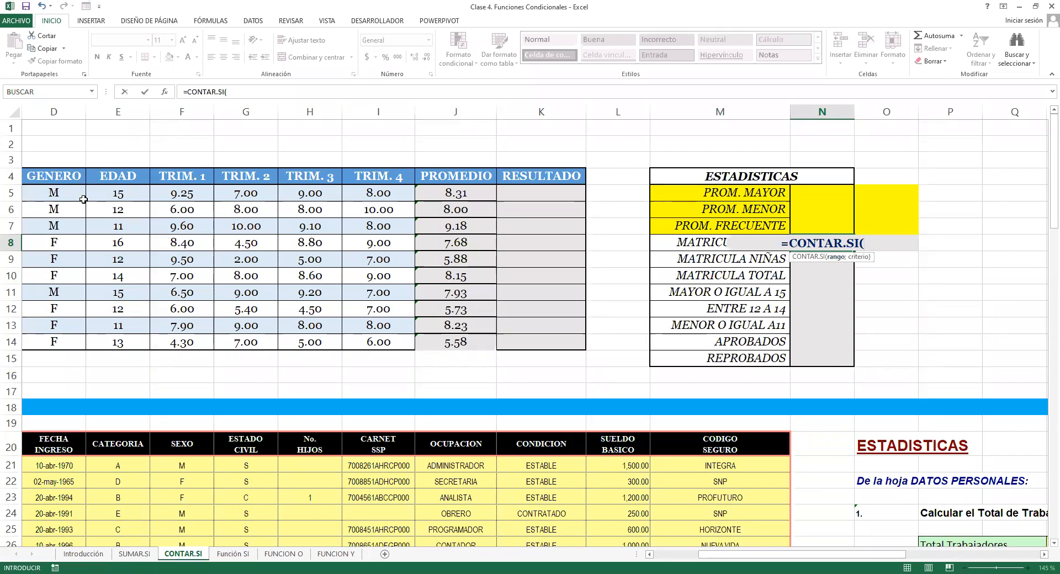
{"action": "left_click_drag", "start_coordinate": [64, 193], "coordinate": [50, 340]}
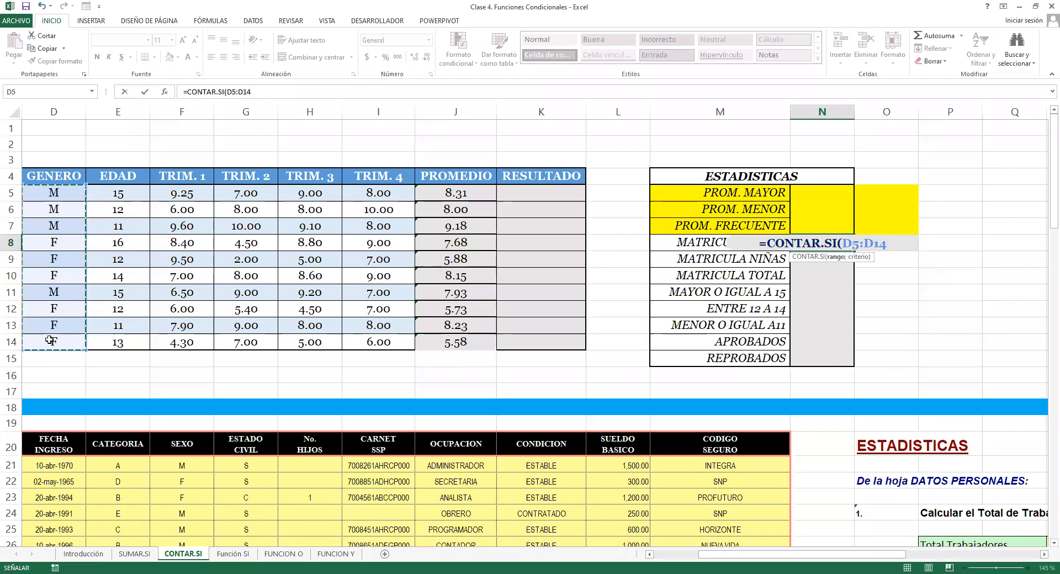
{"action": "type", "text": ";"}
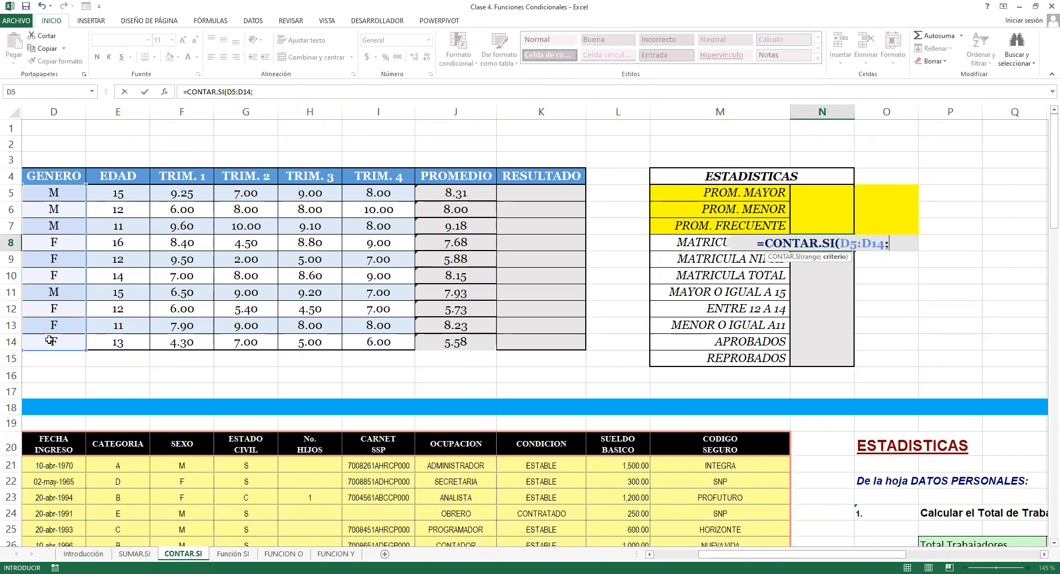
Complete the N8 formula with the criterion "M", enter it, and check it against the M entries in the GENERO column.
{"action": "type", "text": "\""}
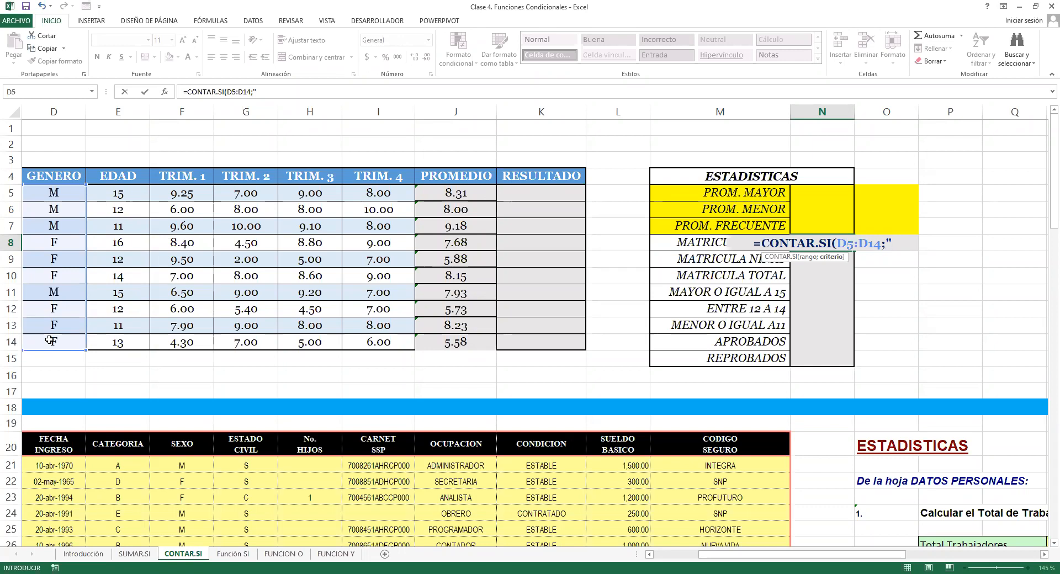
{"action": "type", "text": "m"}
{"action": "key", "text": "BackSpace"}
{"action": "type", "text": "M\")"}
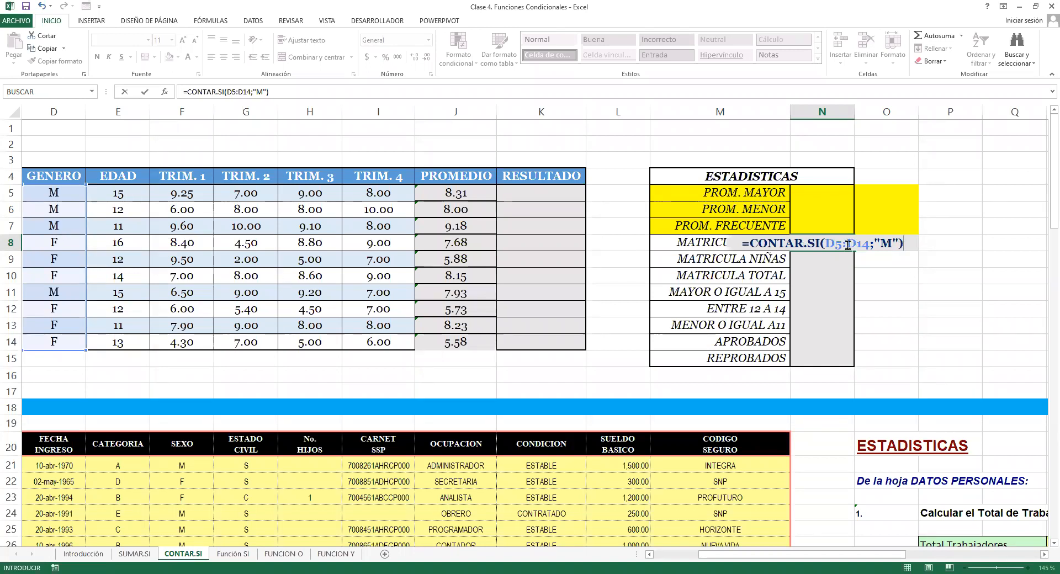
{"action": "left_click_drag", "start_coordinate": [819, 243], "coordinate": [749, 242]}
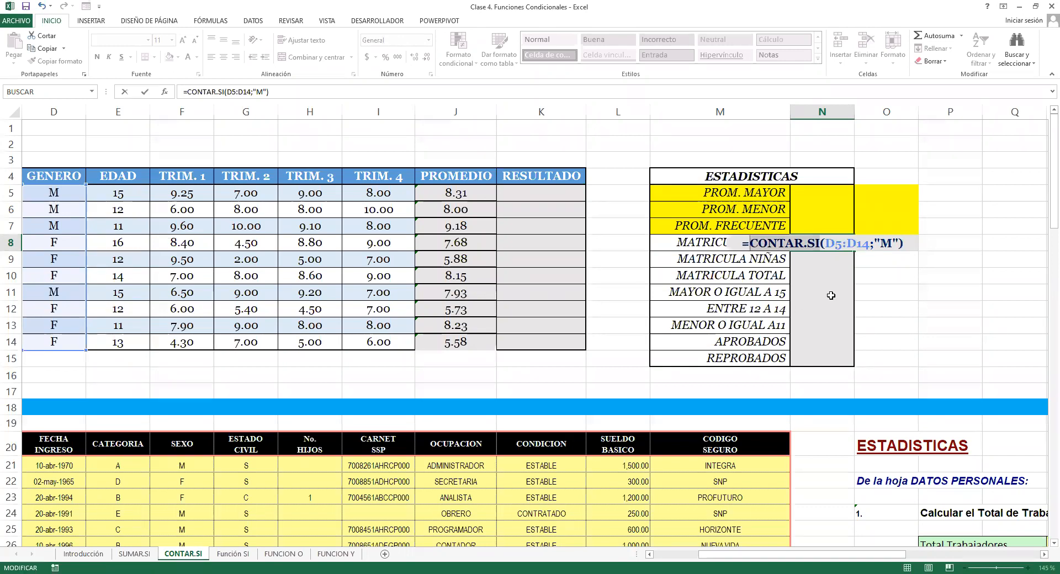
{"action": "left_click_drag", "start_coordinate": [870, 243], "coordinate": [826, 244]}
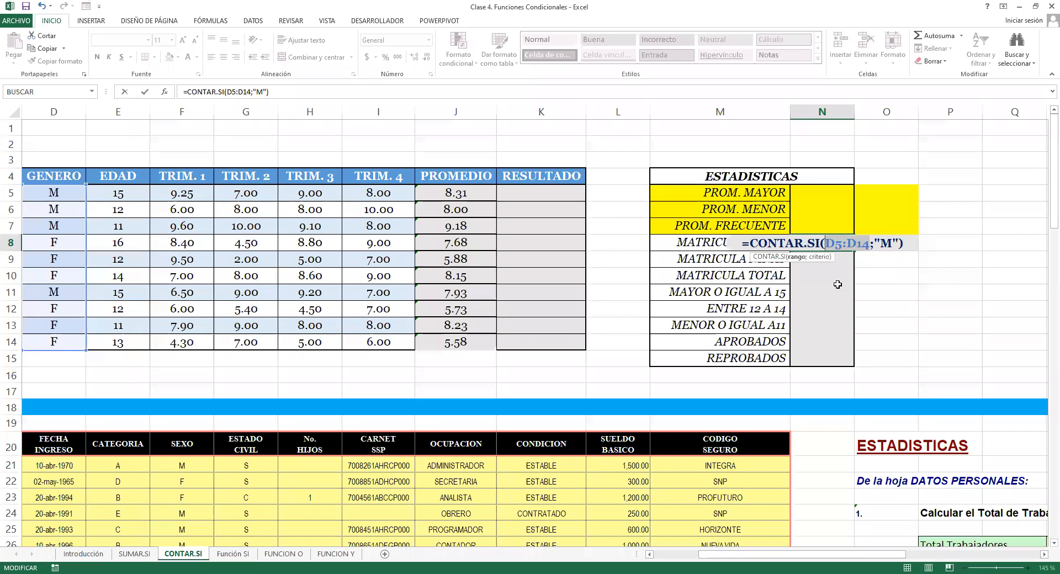
{"action": "left_click_drag", "start_coordinate": [900, 243], "coordinate": [875, 242]}
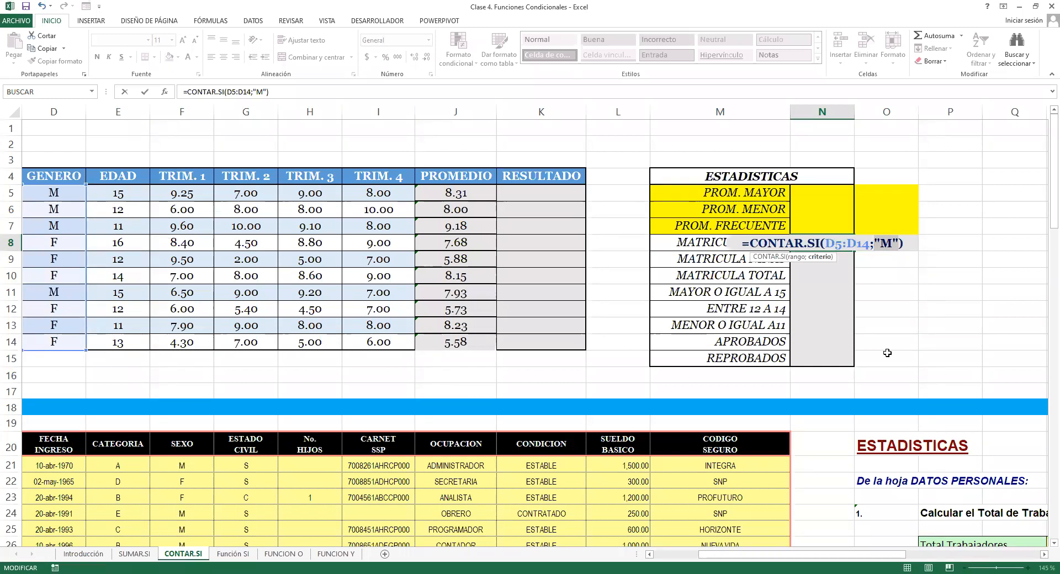
{"action": "key", "text": "Return"}
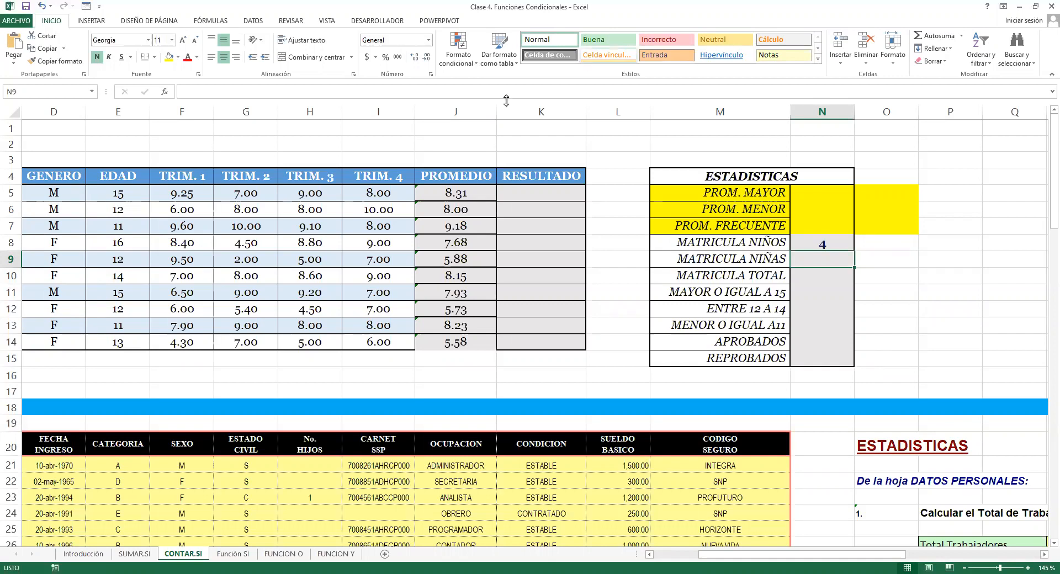
{"action": "left_click_drag", "start_coordinate": [70, 198], "coordinate": [71, 224]}
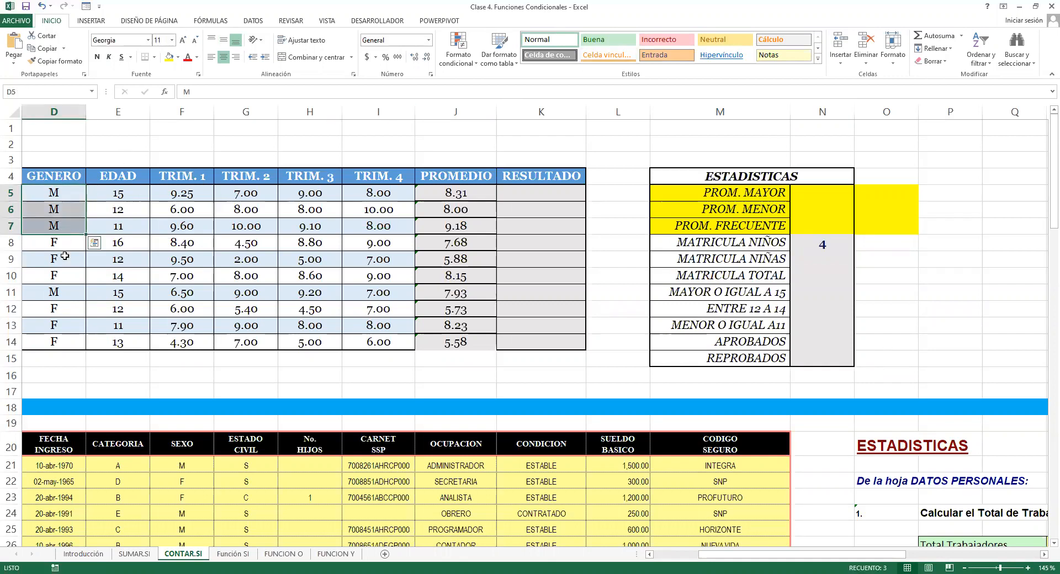
{"action": "left_click", "coordinate": [60, 291]}
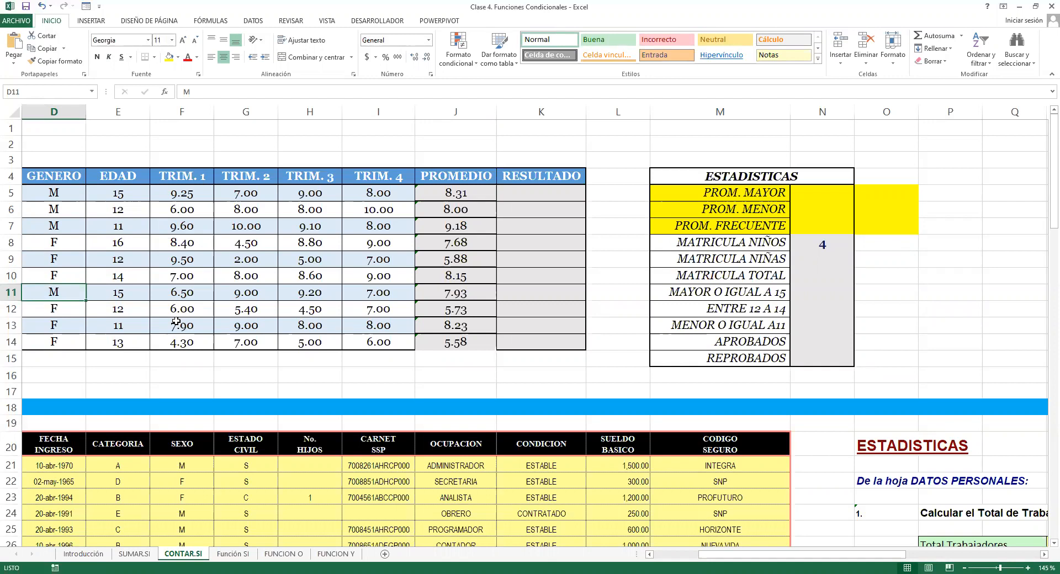
Enter =CONTAR.SI(D5:D14;"F") in N9 to count the girls for MATRICULA NIÑAS.
{"action": "left_click", "coordinate": [820, 263]}
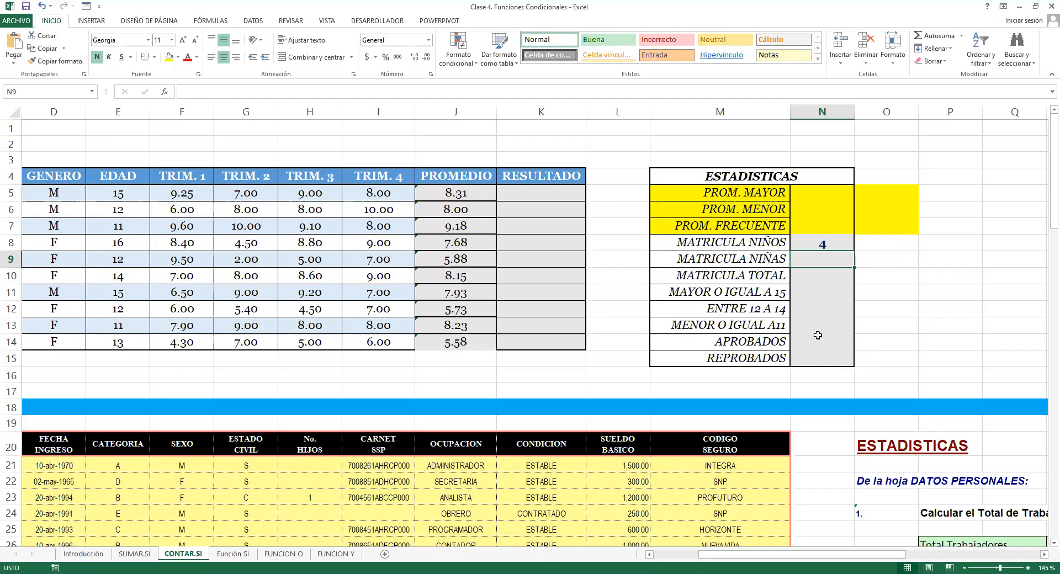
{"action": "type", "text": "="}
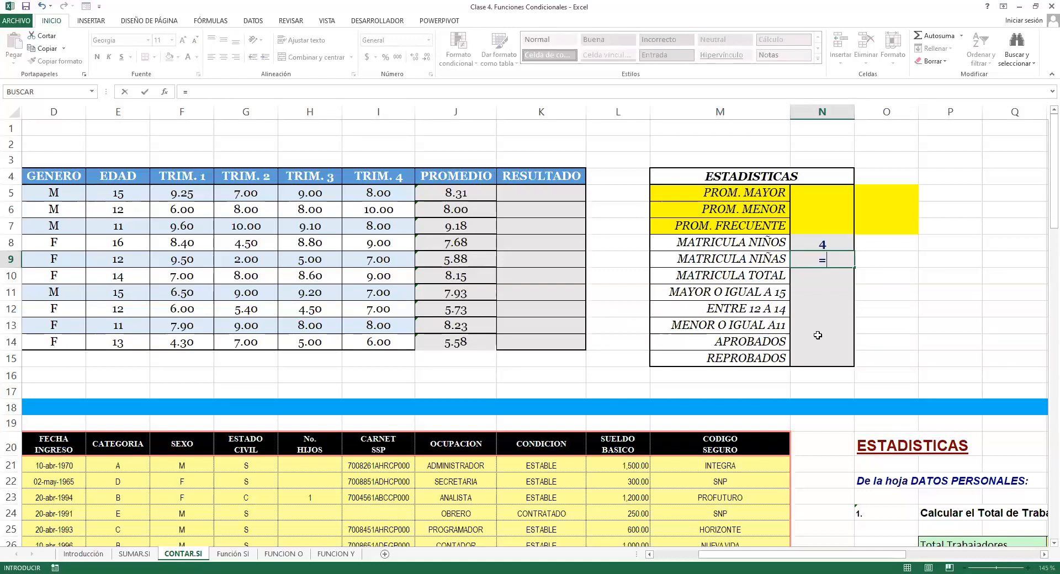
{"action": "type", "text": "CONTAR"}
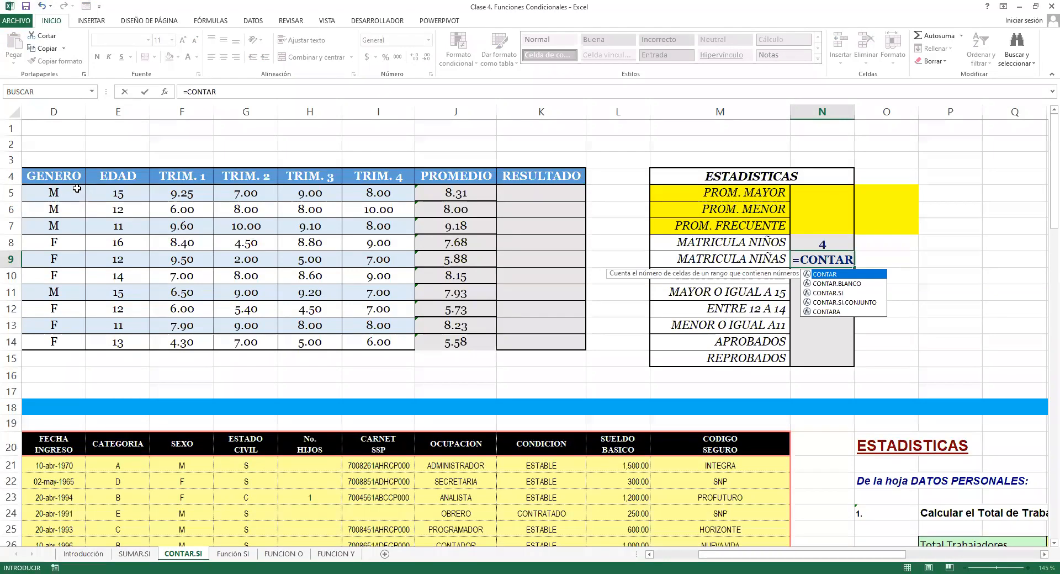
{"action": "type", "text": ".SI("}
{"action": "left_click_drag", "start_coordinate": [66, 191], "coordinate": [55, 342]}
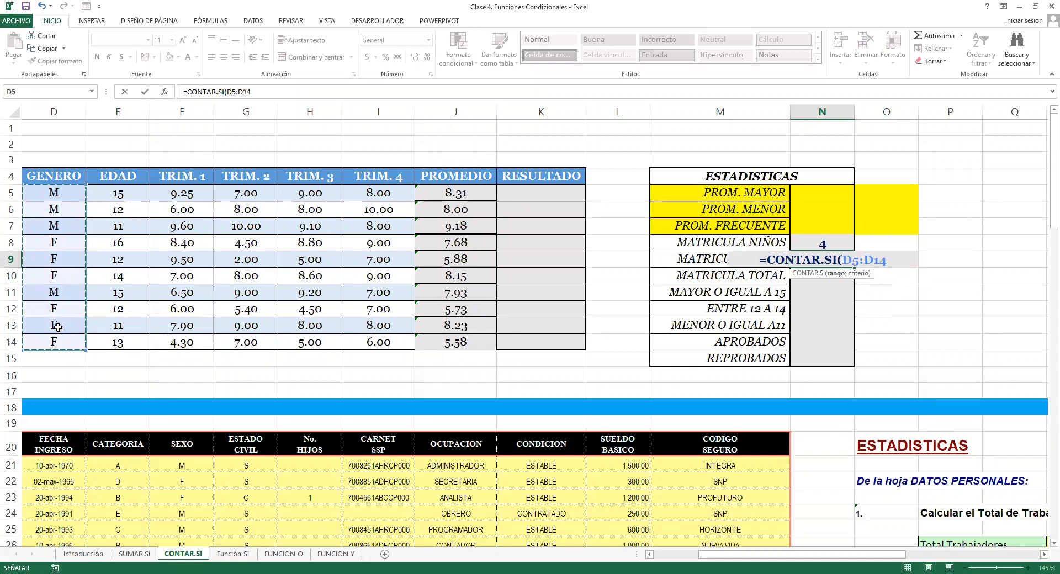
{"action": "type", "text": ";"}
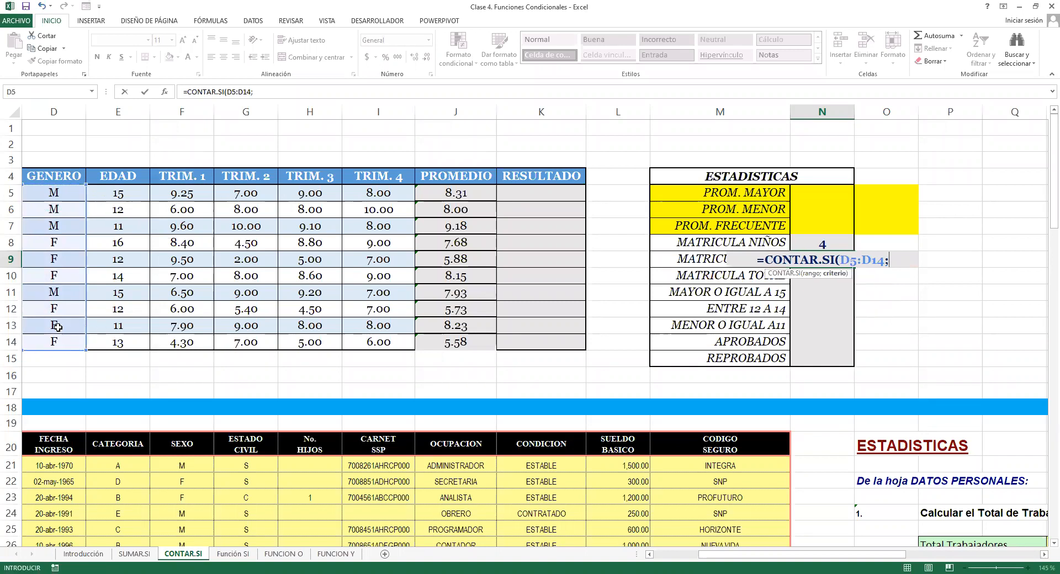
{"action": "type", "text": "\""}
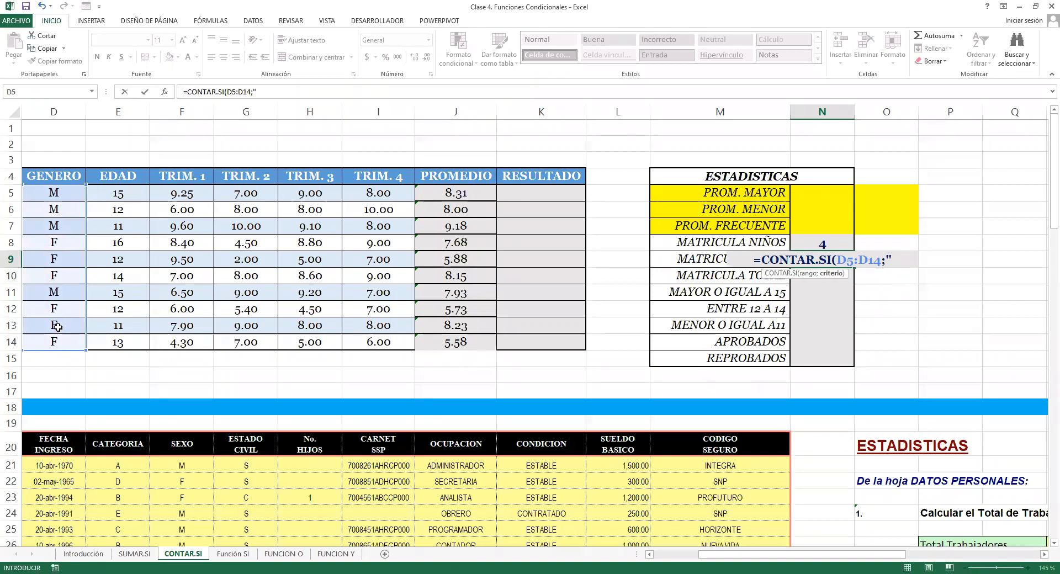
{"action": "type", "text": "F\")"}
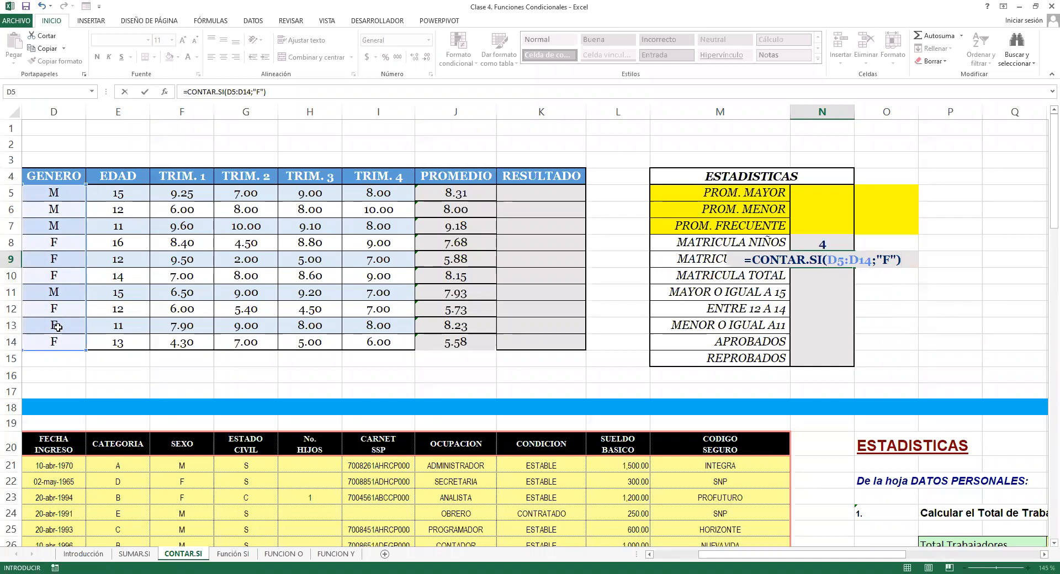
{"action": "key", "text": "Return"}
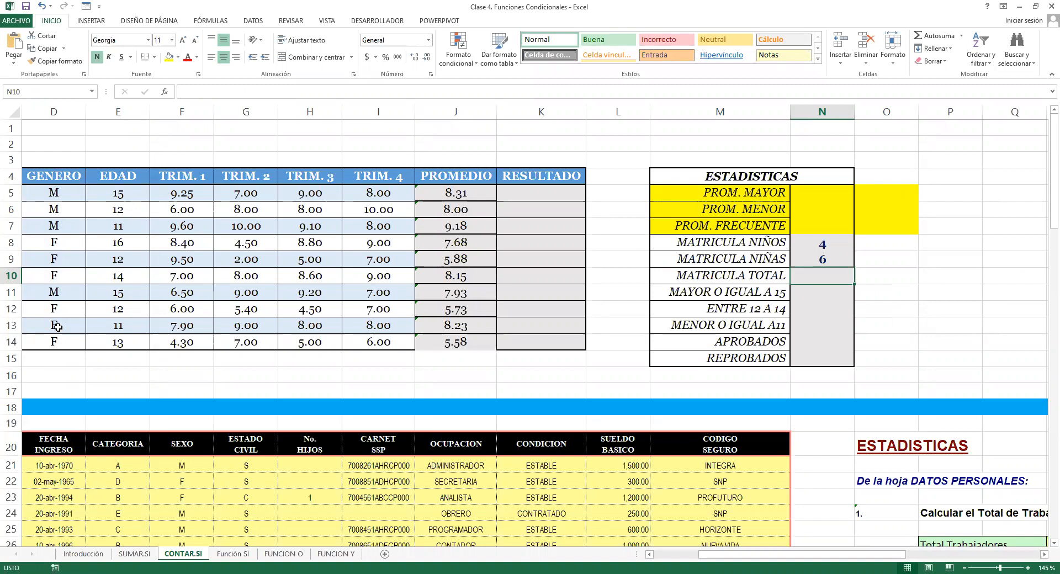
Enter =SUMA(N8:N9) in N10 for MATRICULA TOTAL and review the formula, leaving it as it is.
{"action": "type", "text": "="}
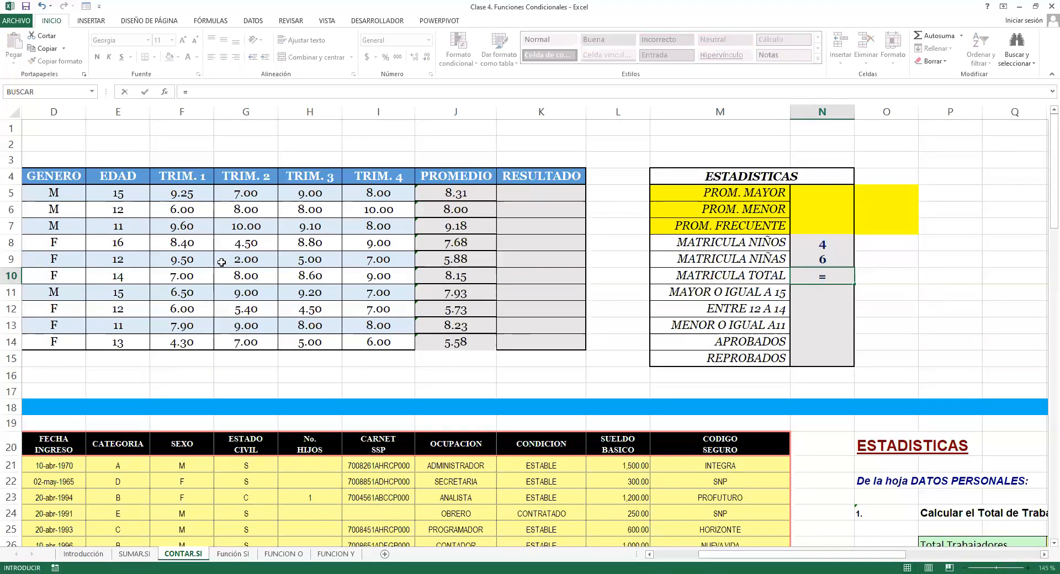
{"action": "left_click", "coordinate": [844, 249]}
{"action": "left_click_drag", "start_coordinate": [844, 249], "coordinate": [843, 259]}
{"action": "left_click", "coordinate": [807, 276]}
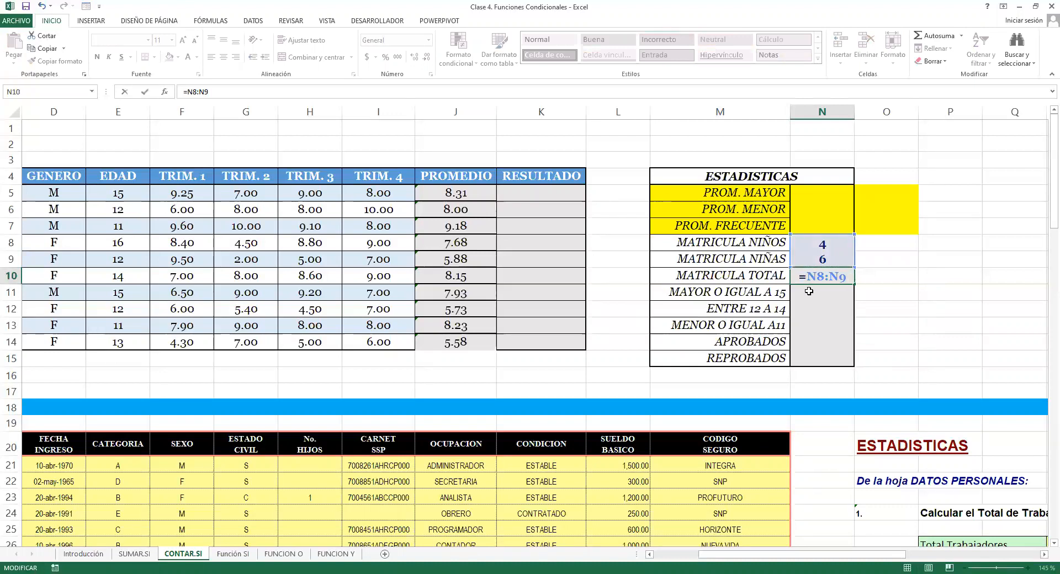
{"action": "type", "text": "SUMA(N8:N9)"}
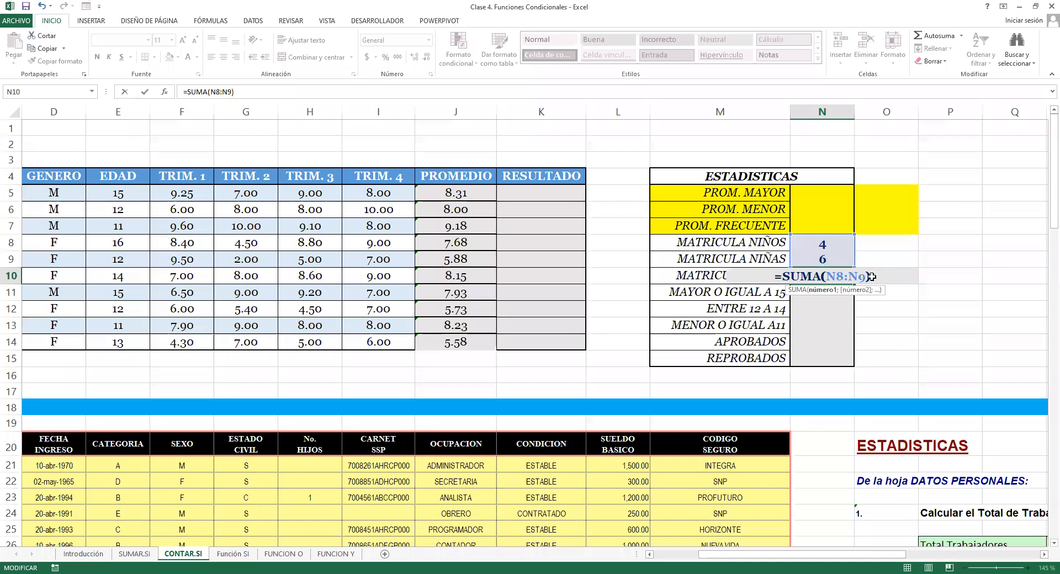
{"action": "key", "text": "Return"}
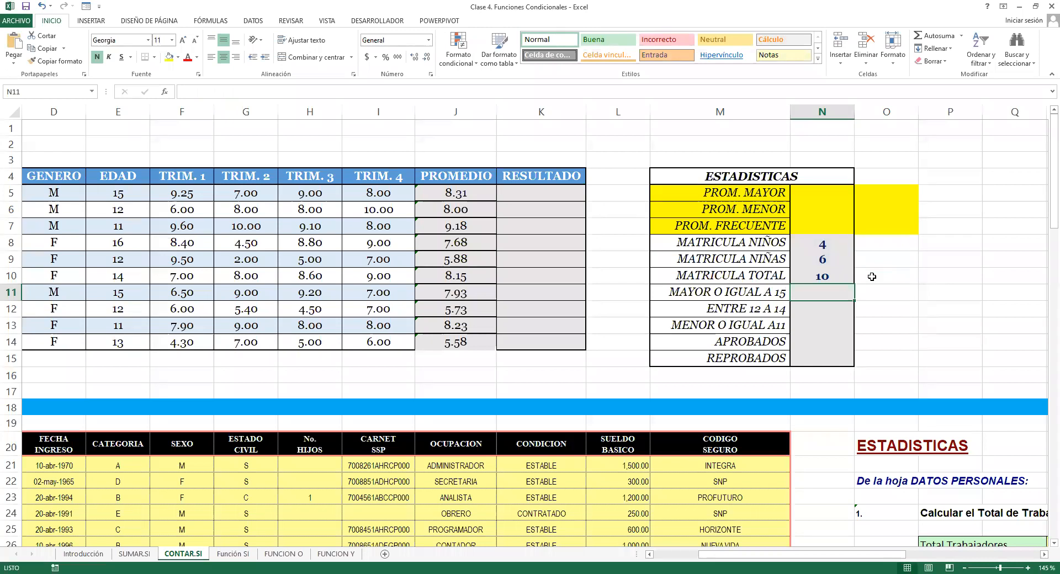
{"action": "left_click", "coordinate": [824, 274]}
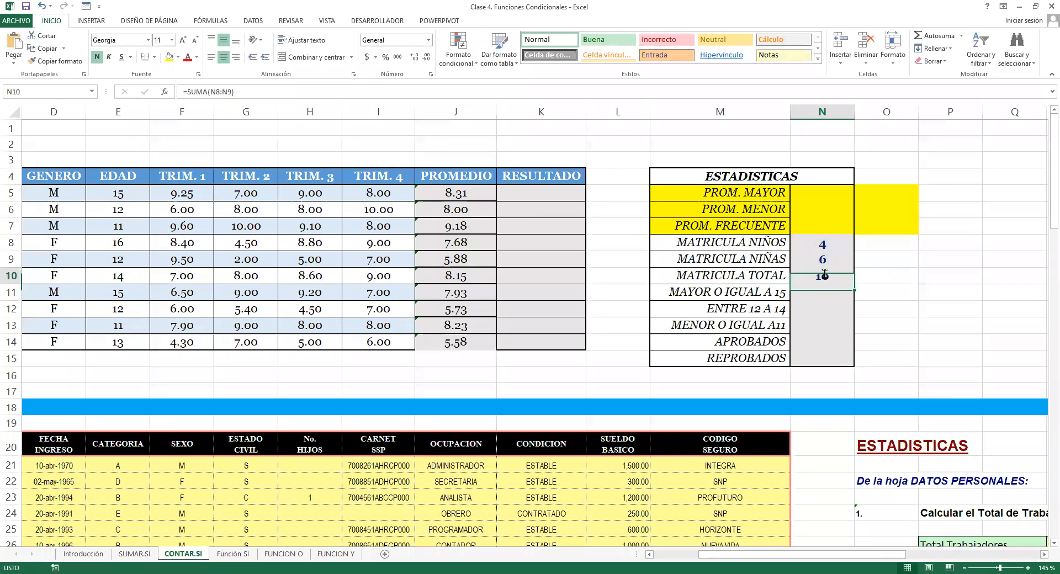
{"action": "double_click", "coordinate": [824, 274]}
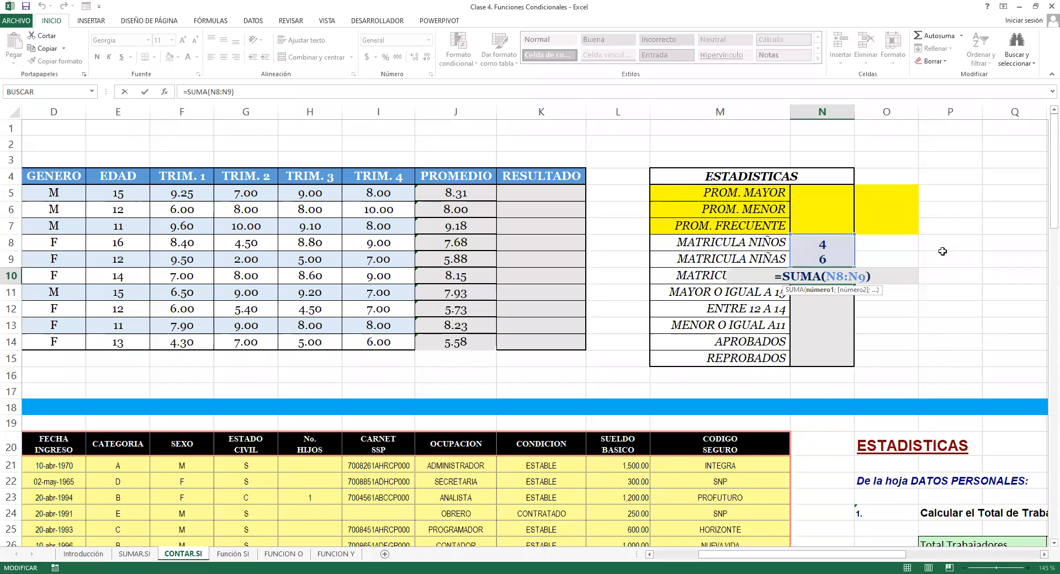
{"action": "key", "text": "Return"}
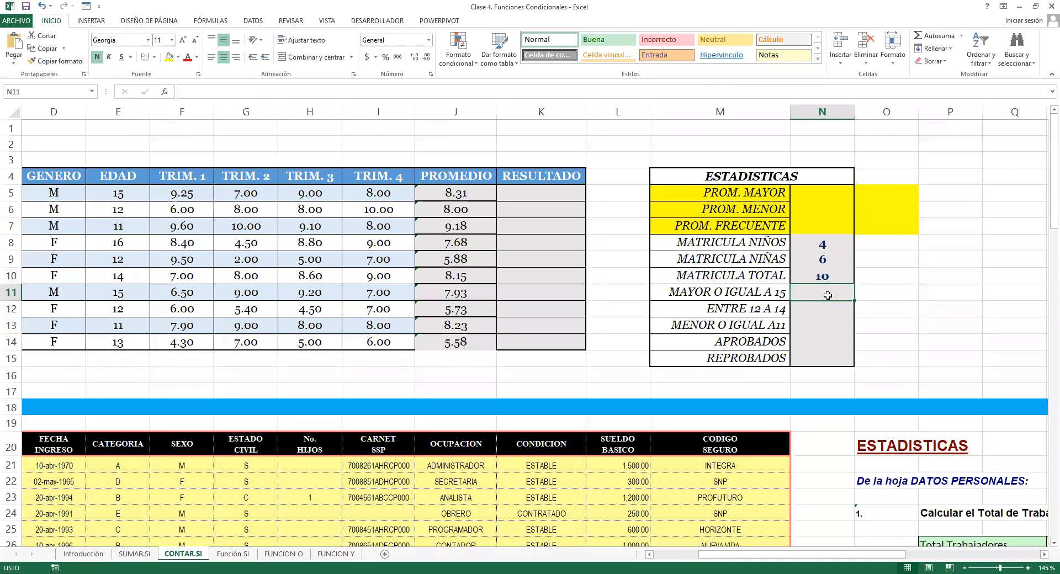
Enter =CONTAR.SI(E5:E14;">=15") in N11 to count the students for MAYOR O IGUAL A 15.
{"action": "type", "text": "="}
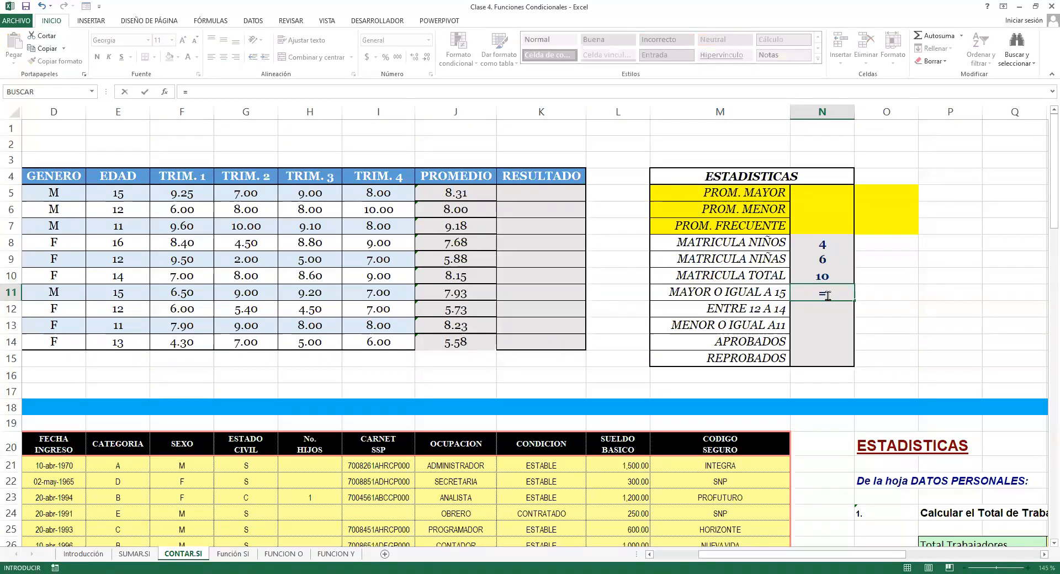
{"action": "type", "text": "CONTAR"}
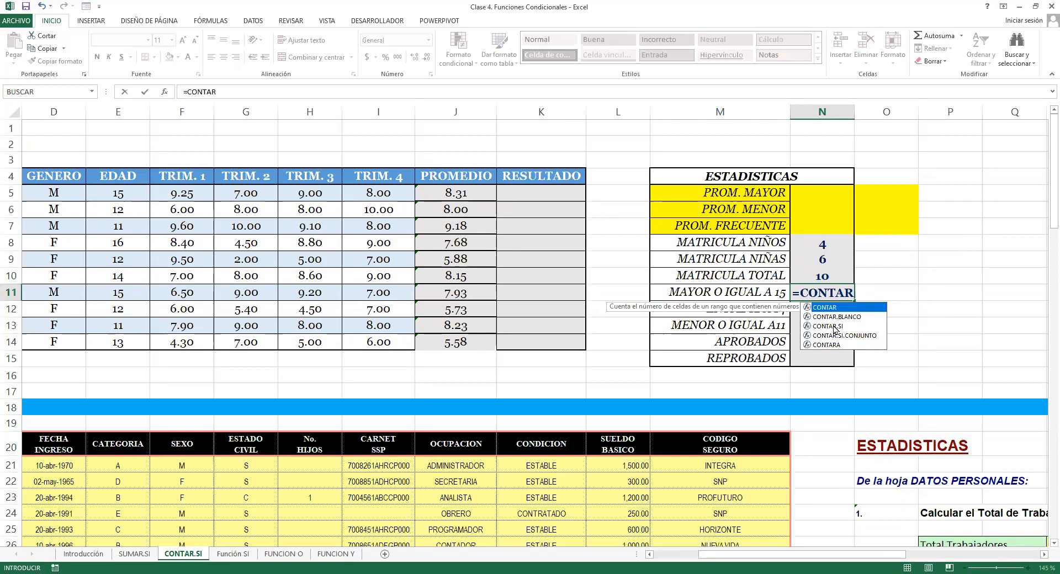
{"action": "double_click", "coordinate": [834, 327]}
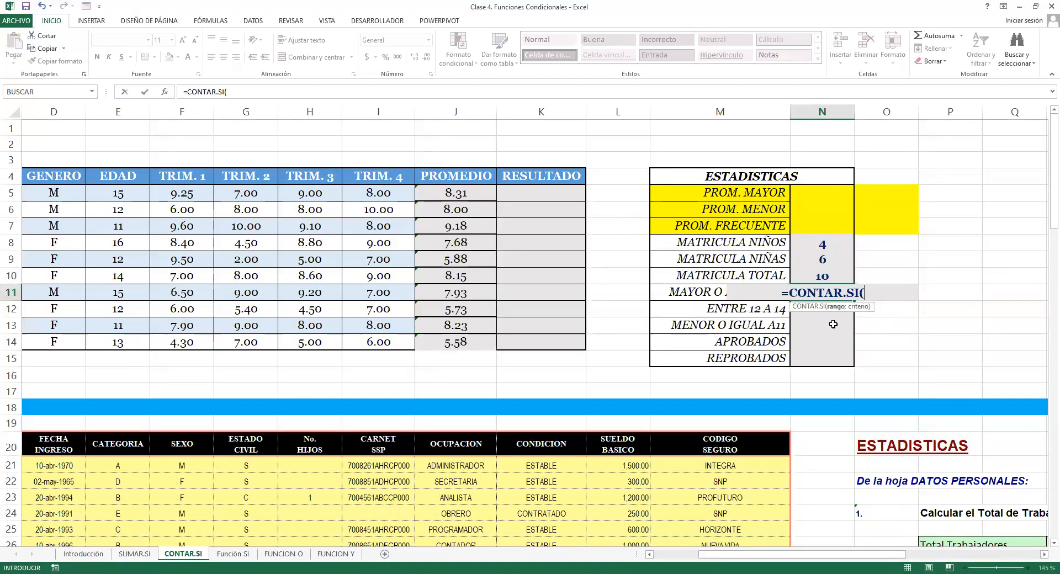
{"action": "left_click", "coordinate": [122, 192]}
{"action": "left_click_drag", "start_coordinate": [122, 192], "coordinate": [118, 342]}
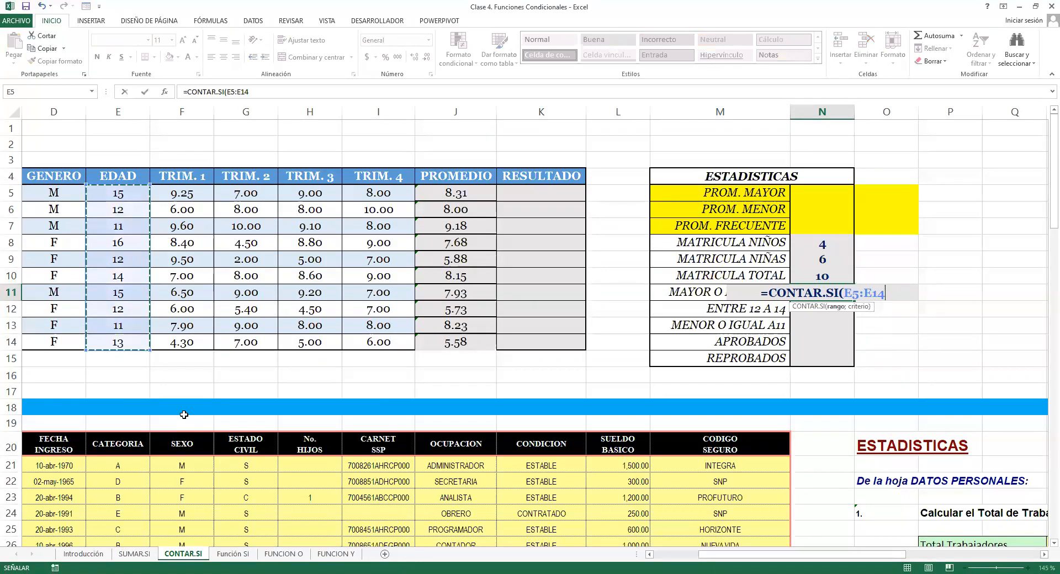
{"action": "type", "text": ";\""}
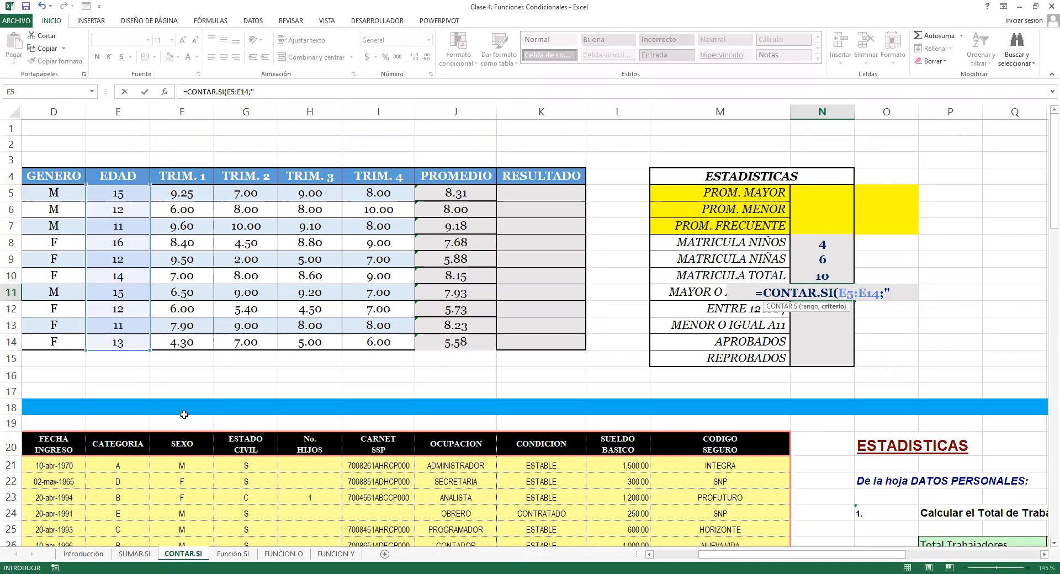
{"action": "type", "text": ">="}
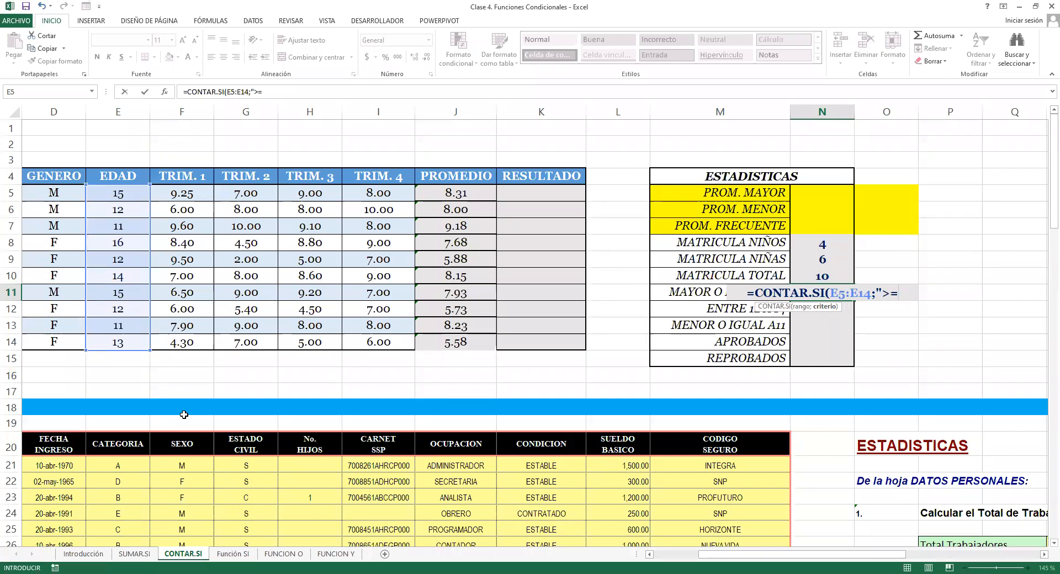
{"action": "type", "text": "15\")"}
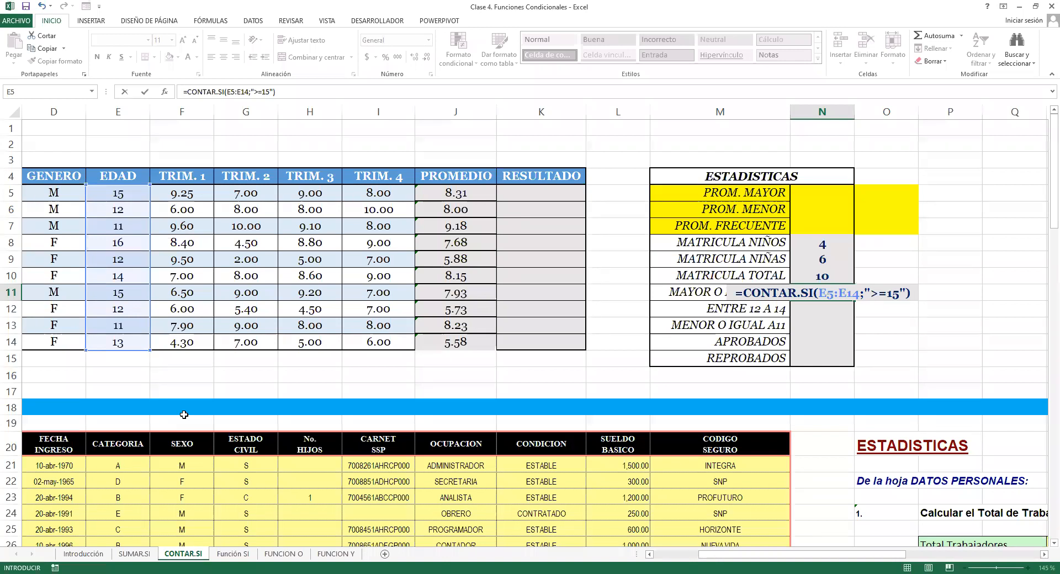
{"action": "key", "text": "Return"}
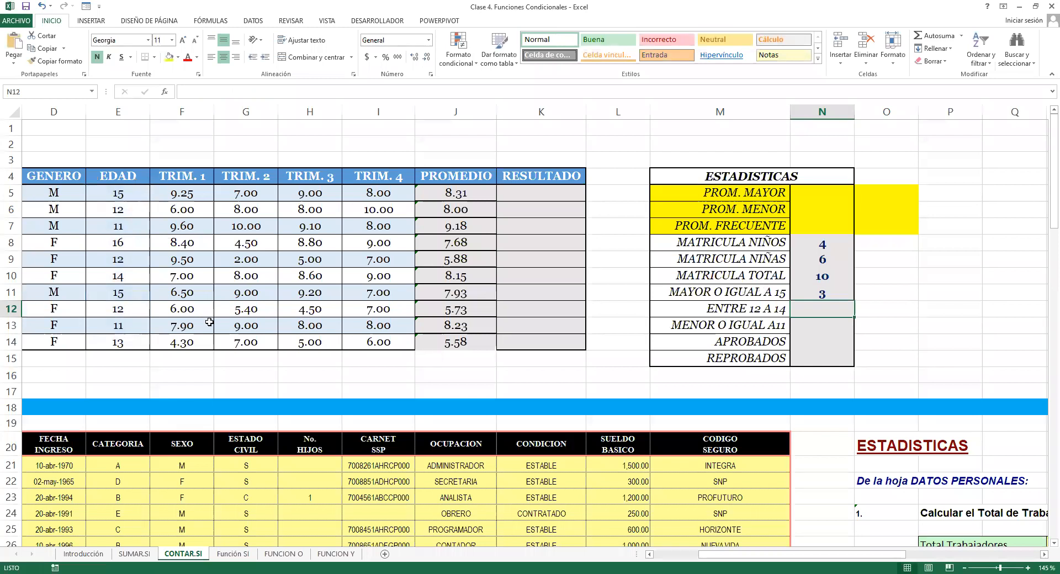
Select E5, E8 and E11 together in the EDAD column to check the ages of 15 or more.
{"action": "left_click", "coordinate": [127, 197]}
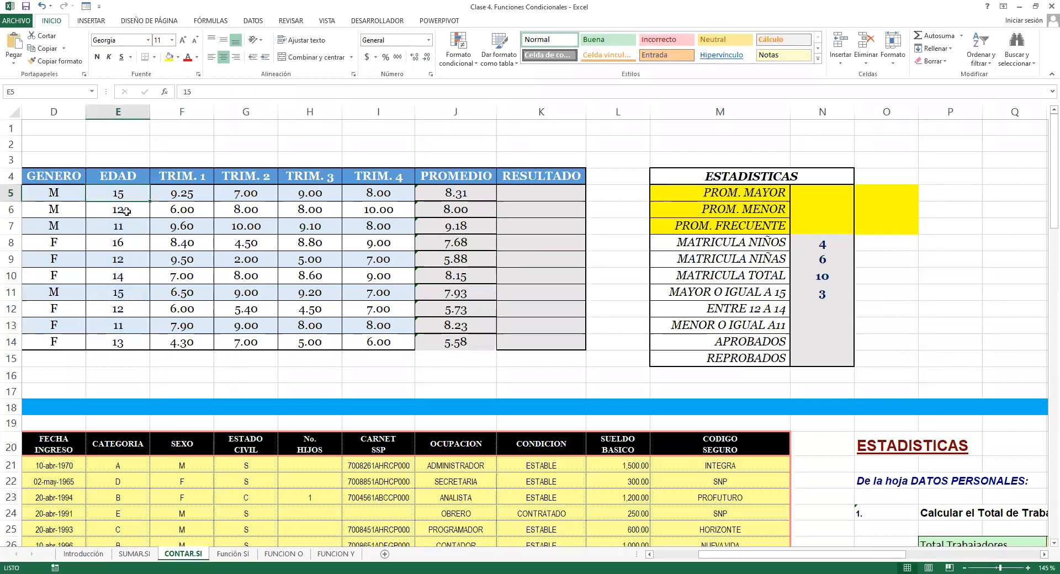
{"action": "left_click", "coordinate": [128, 244], "text": "ctrl"}
{"action": "left_click", "coordinate": [129, 298], "text": "ctrl"}
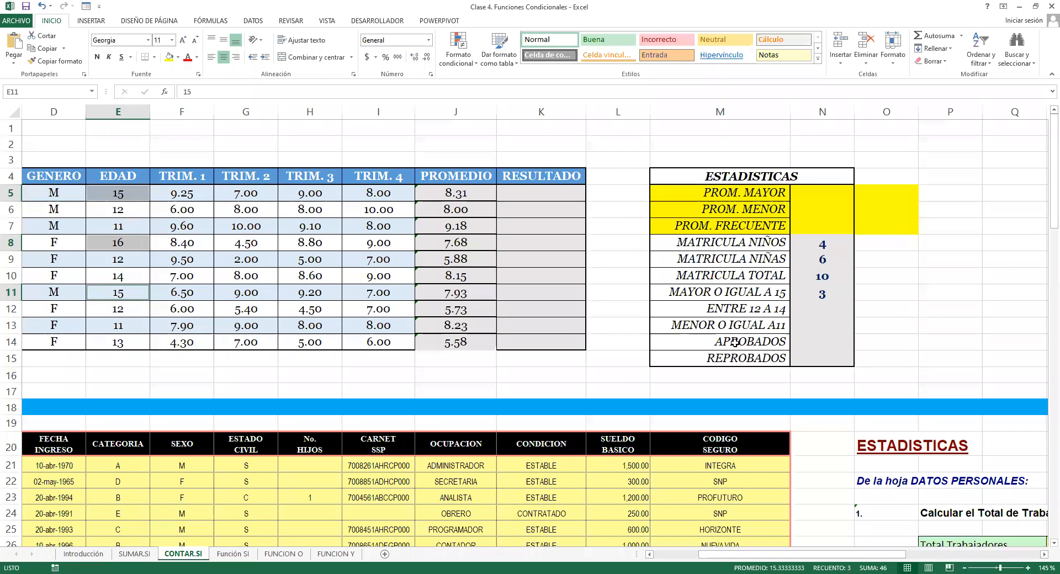
Enter =CONTAR.SI(E5:E14;"<=11") in N13 to count the students for MENOR O IGUAL A11.
{"action": "left_click", "coordinate": [816, 328]}
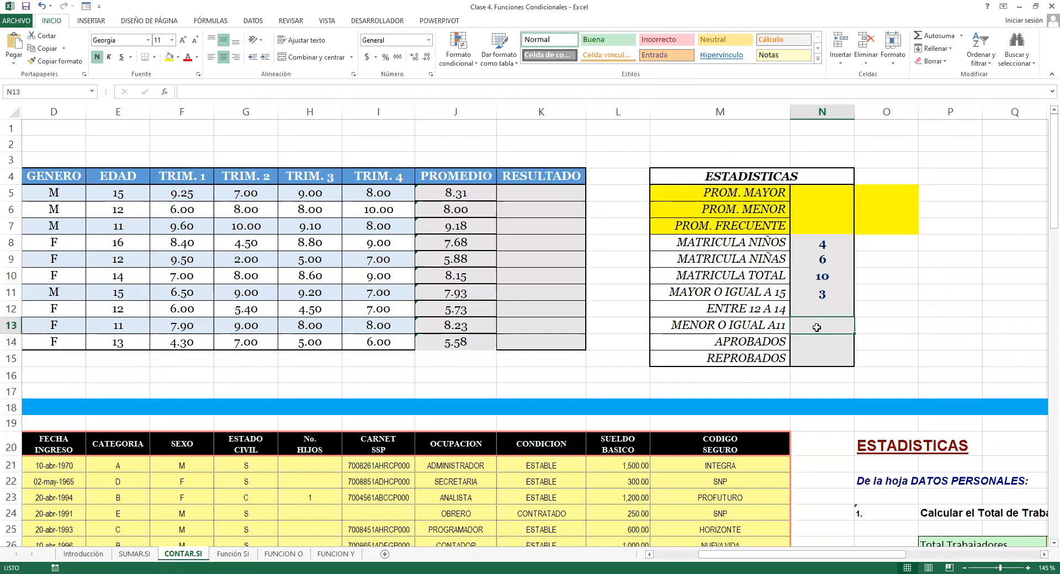
{"action": "type", "text": "="}
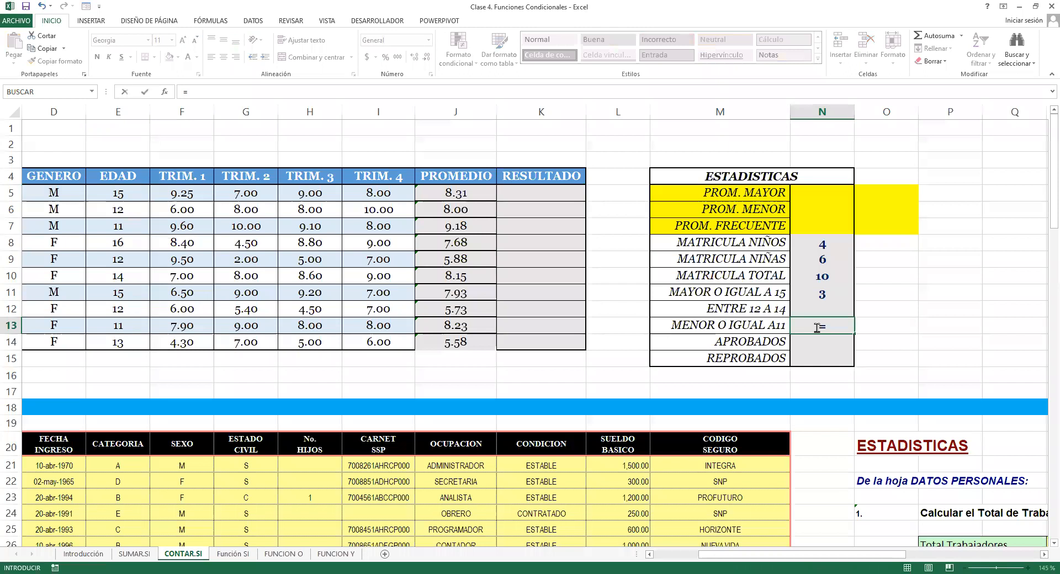
{"action": "type", "text": "CONTAR.SI("}
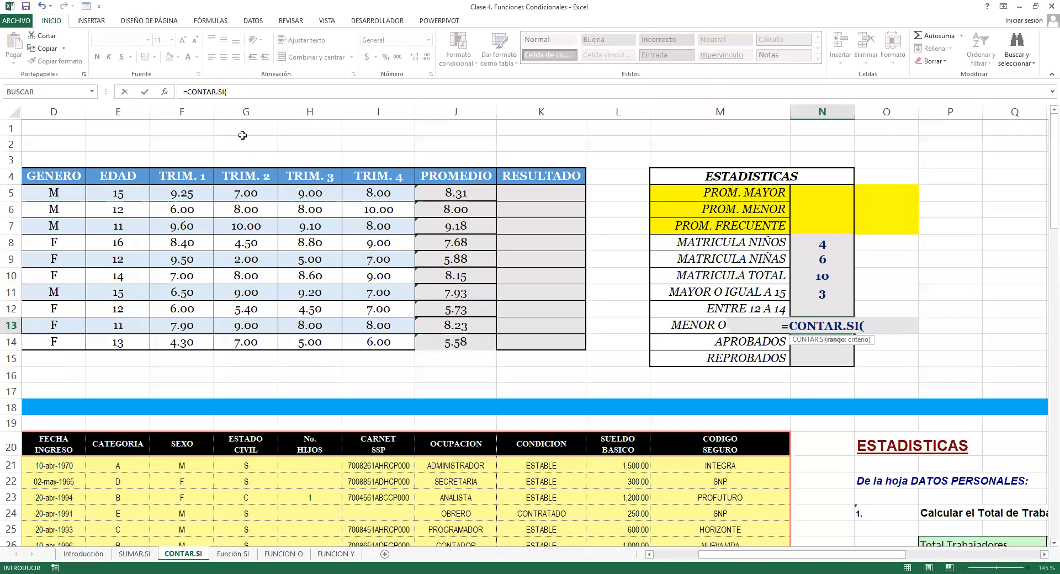
{"action": "left_click", "coordinate": [130, 192]}
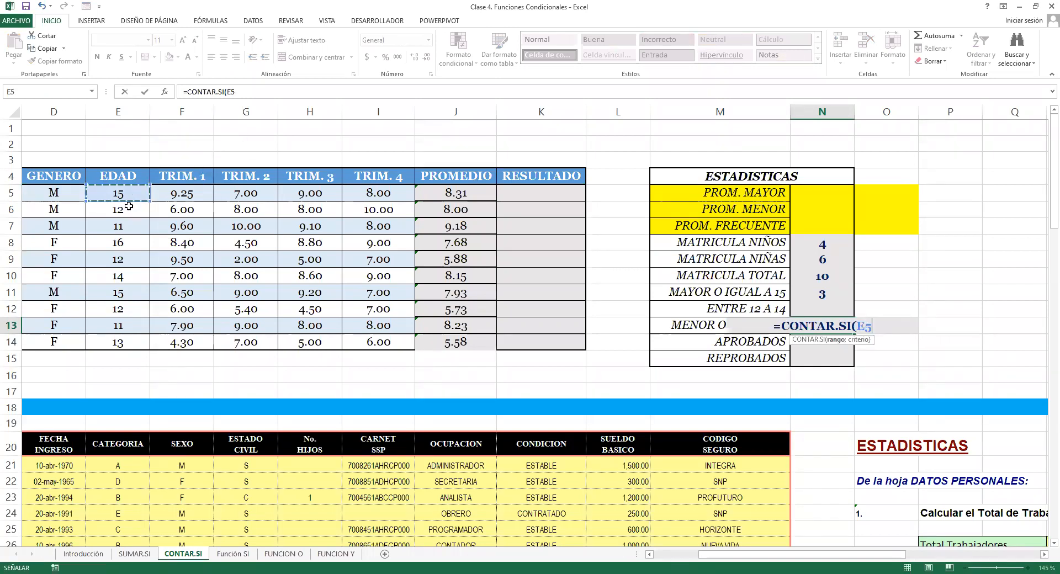
{"action": "key", "text": "ctrl+shift+Down"}
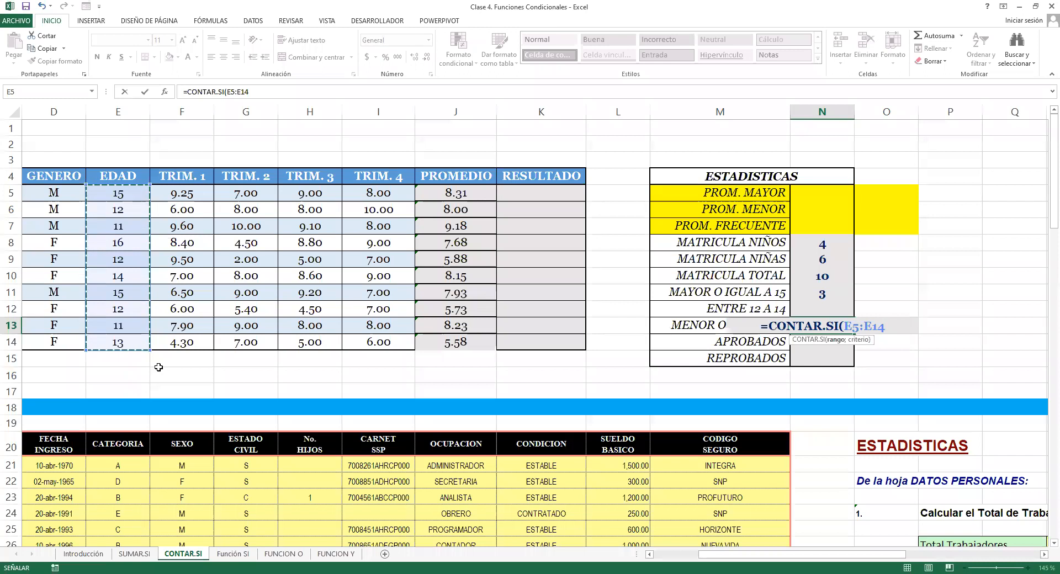
{"action": "type", "text": ";"}
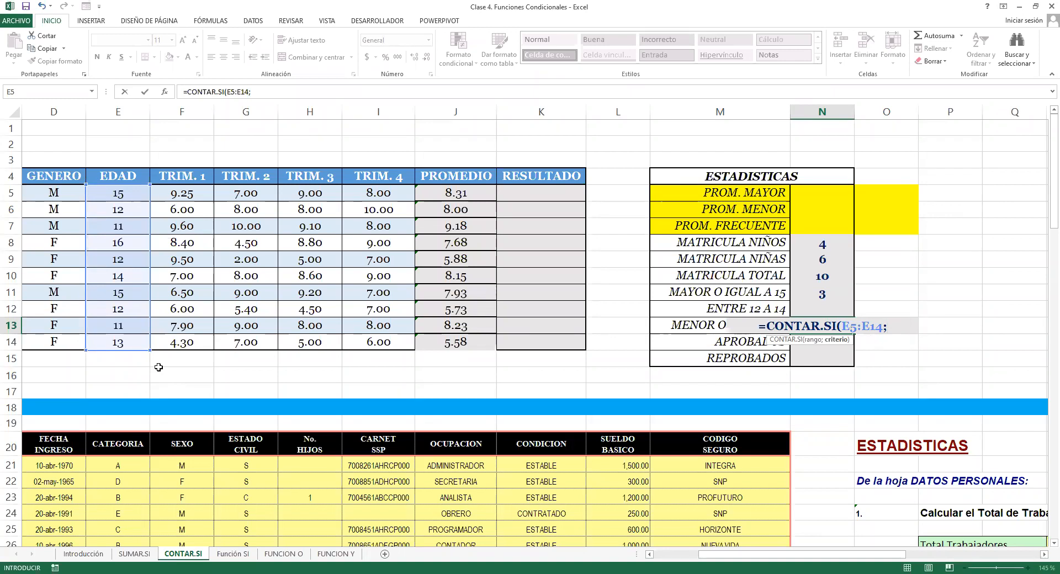
{"action": "type", "text": "\""}
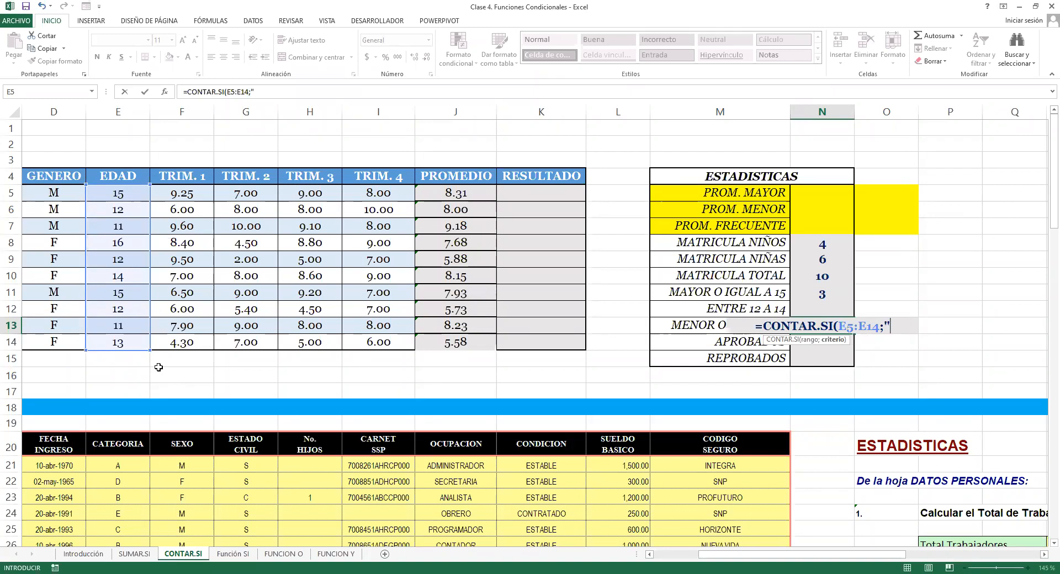
{"action": "type", "text": "<"}
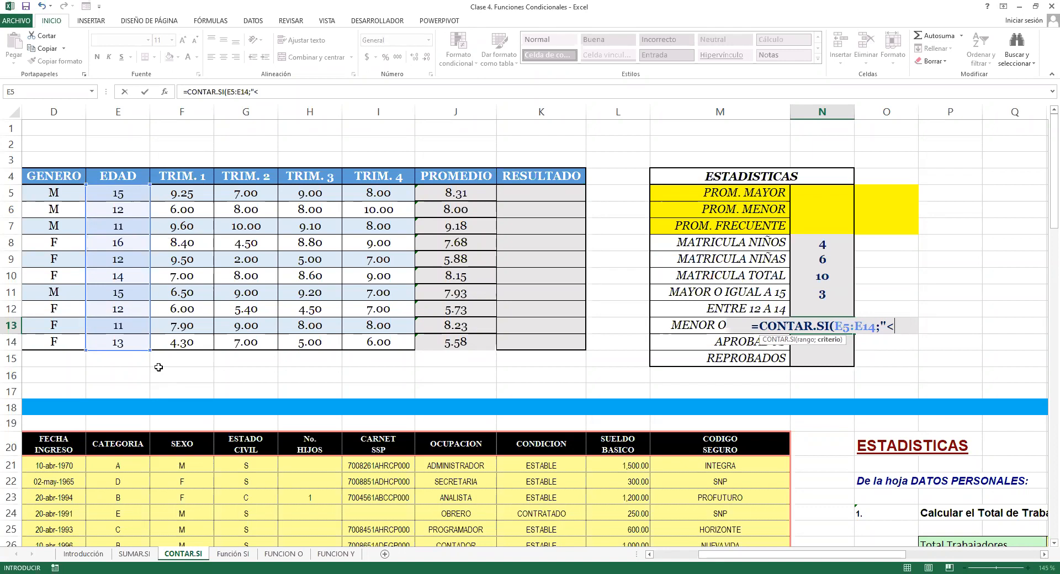
{"action": "type", "text": "="}
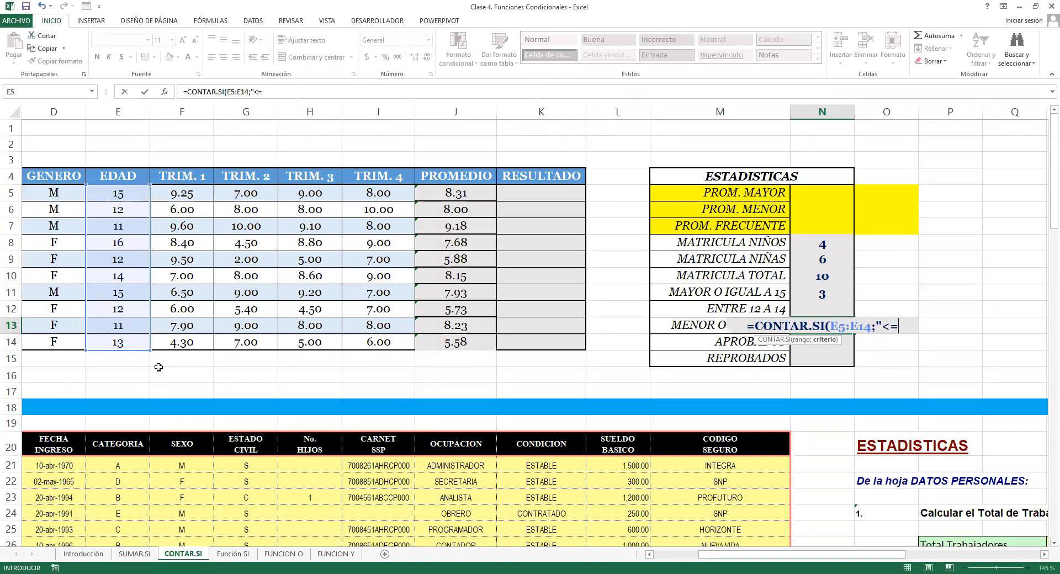
{"action": "type", "text": "11\""}
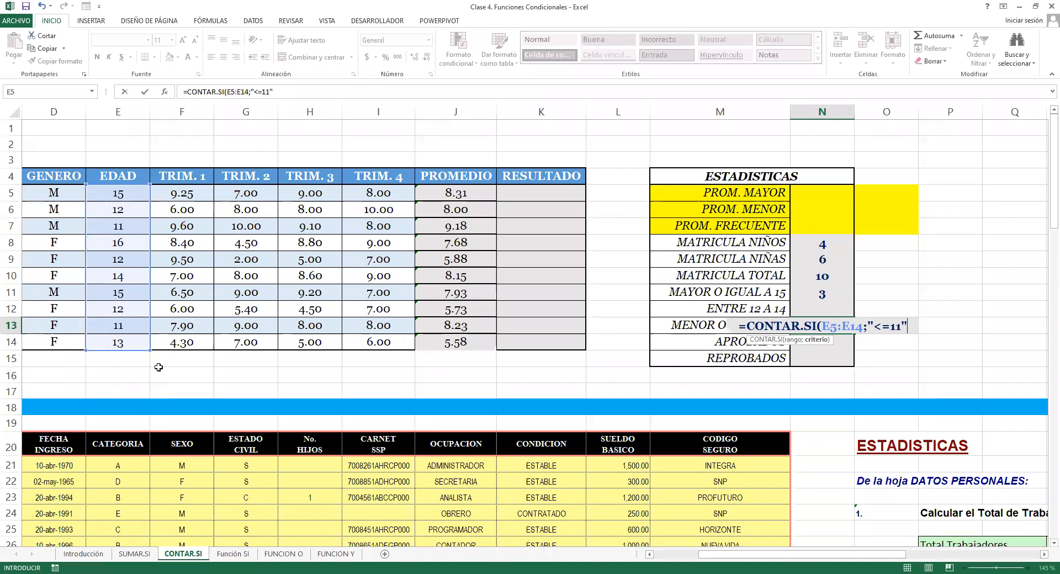
{"action": "type", "text": ")"}
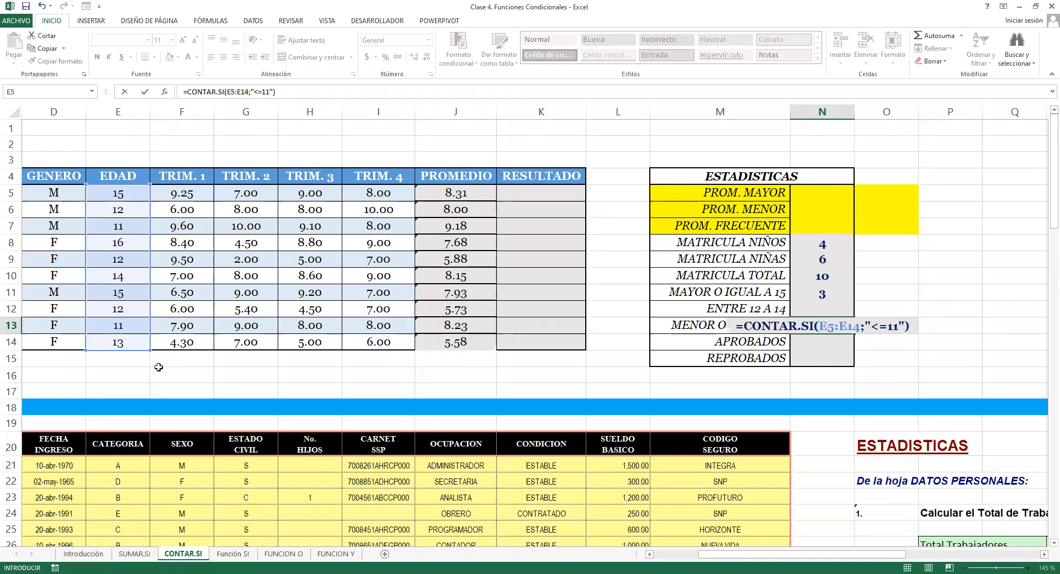
{"action": "key", "text": "Return"}
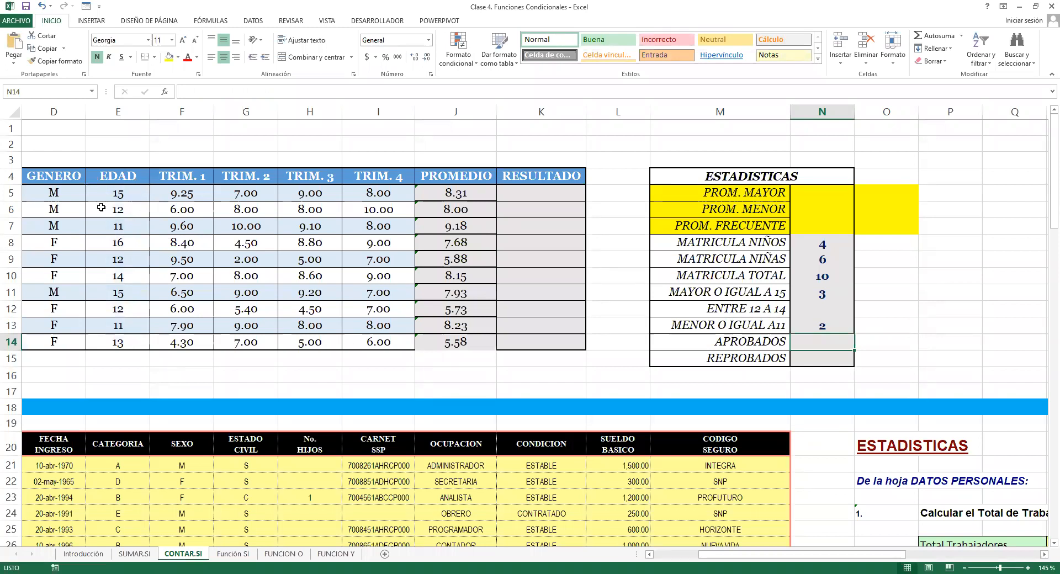
Check the age 11 entries in the EDAD column and review the formulas in N11 and N13, leaving them as they are.
{"action": "left_click", "coordinate": [123, 230]}
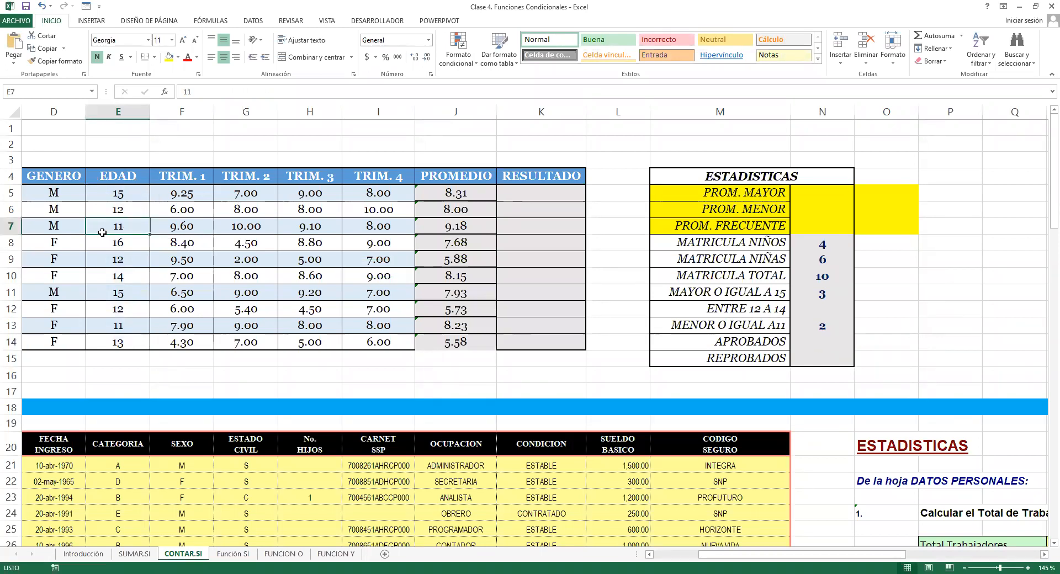
{"action": "left_click", "coordinate": [117, 326]}
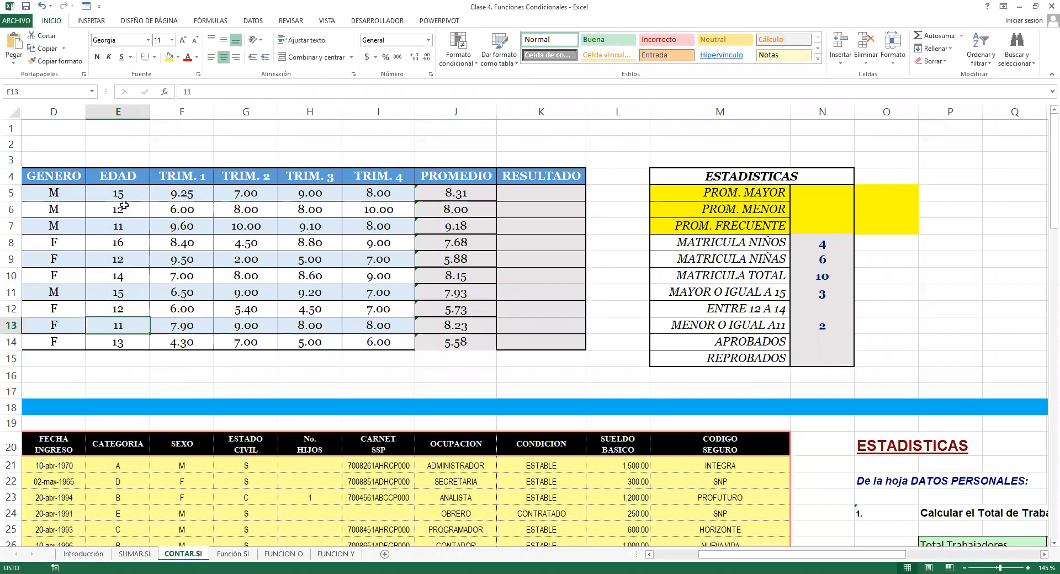
{"action": "double_click", "coordinate": [825, 295]}
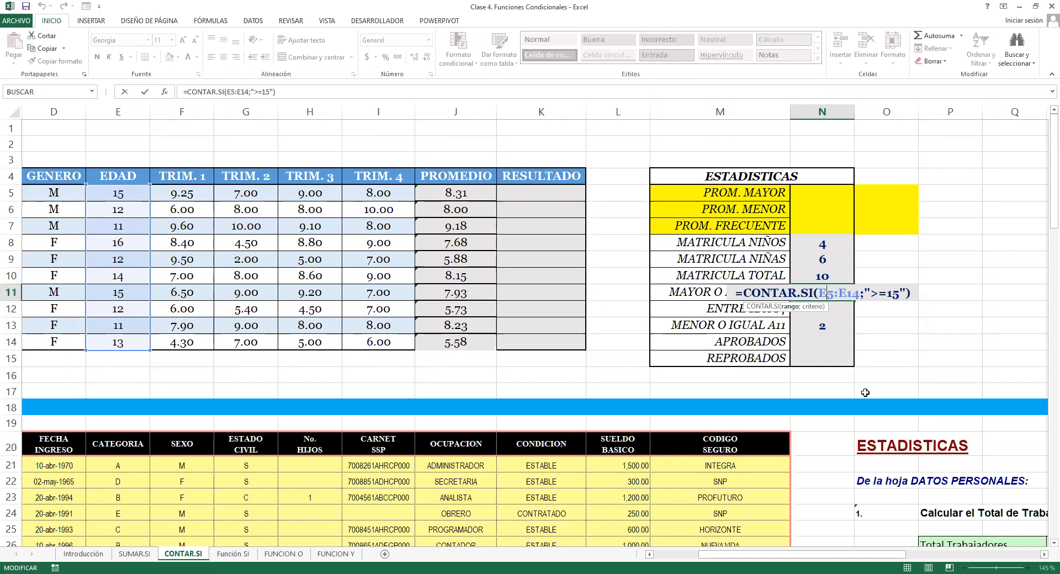
{"action": "key", "text": "Return"}
{"action": "key", "text": "Down"}
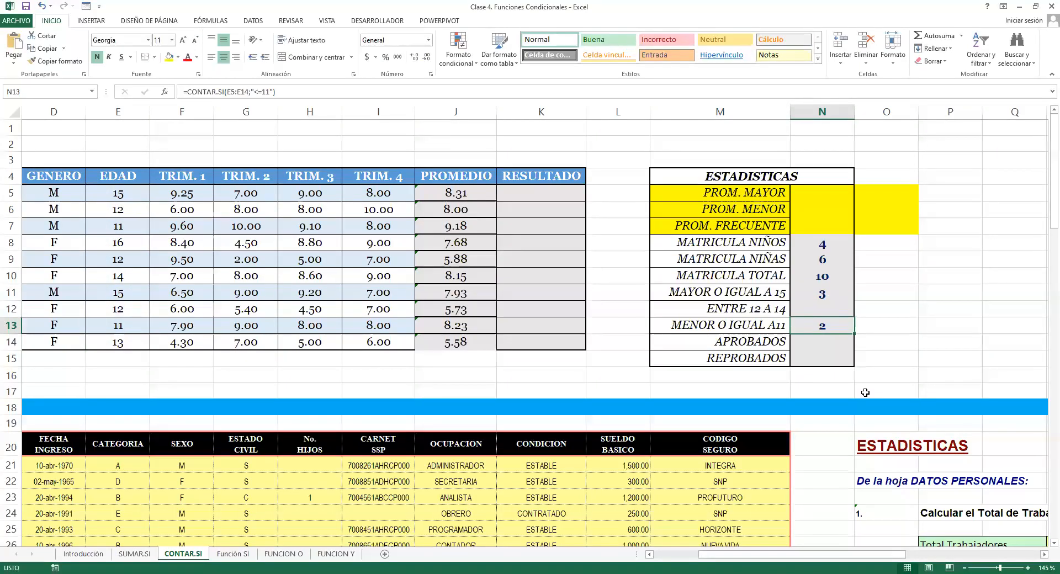
{"action": "key", "text": "F2"}
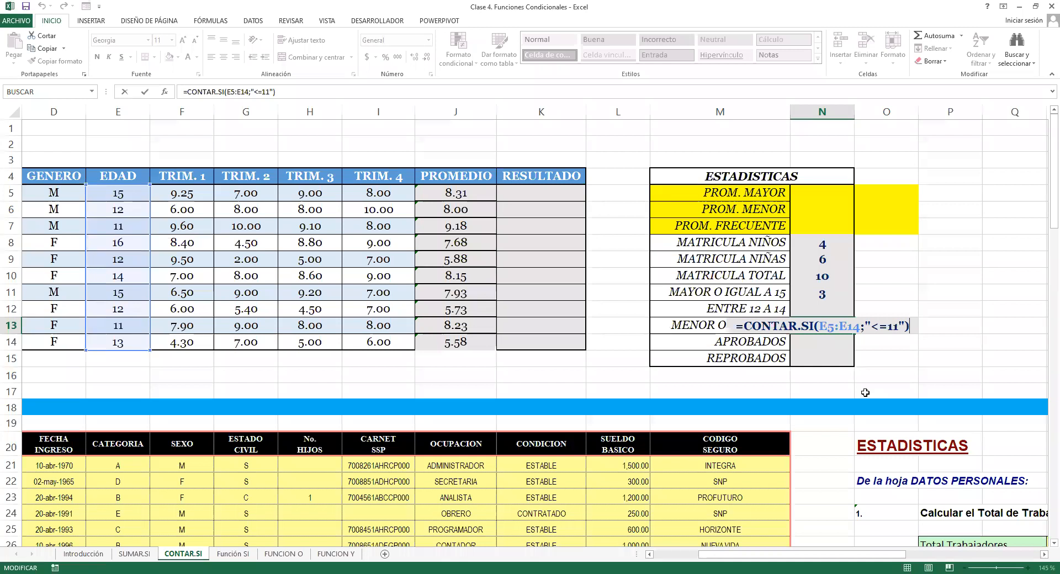
{"action": "key", "text": "Return"}
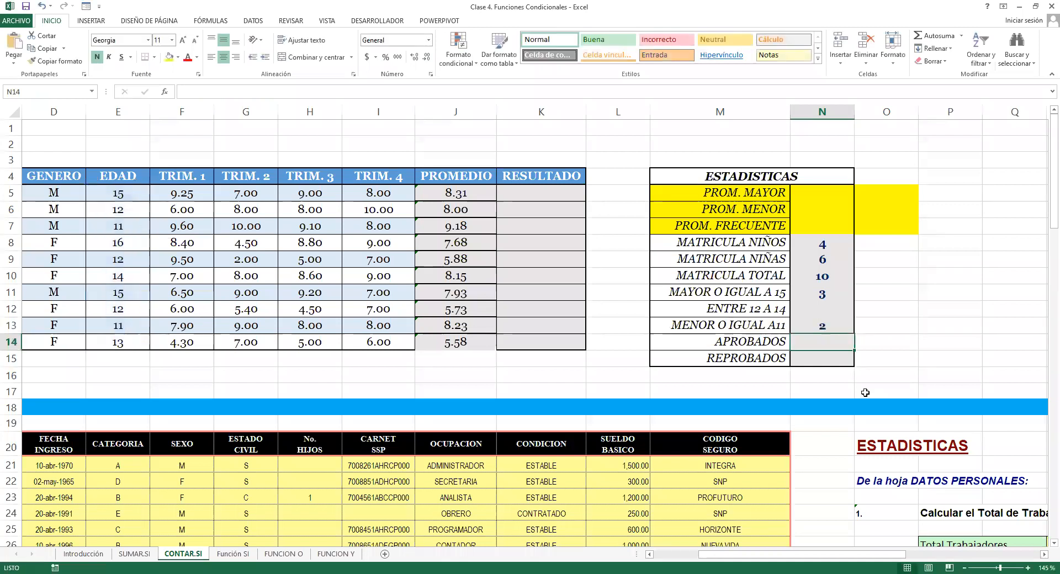
Start a CONTAR.SI.CONJUNTO formula in N12 for ENTRE 12 A 14, using the EDAD range E5:E14 as the first criteria range.
{"action": "left_click", "coordinate": [826, 310]}
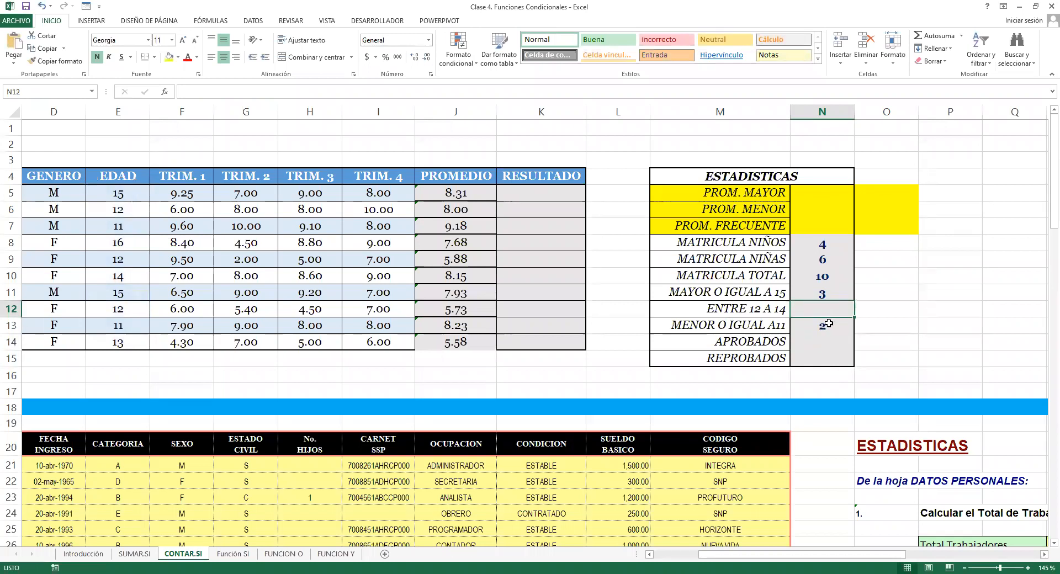
{"action": "key", "text": "Right"}
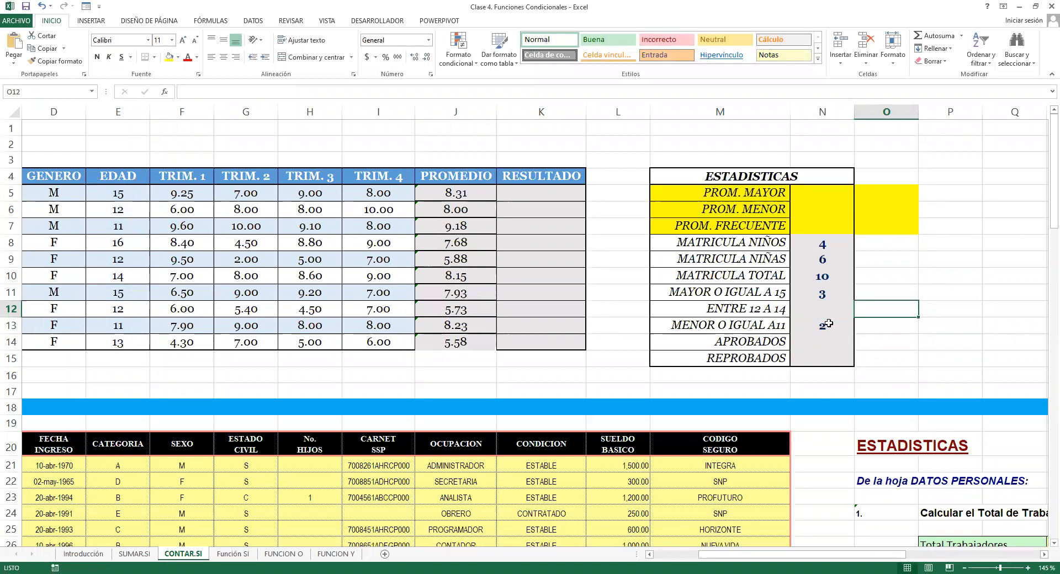
{"action": "key", "text": "Left"}
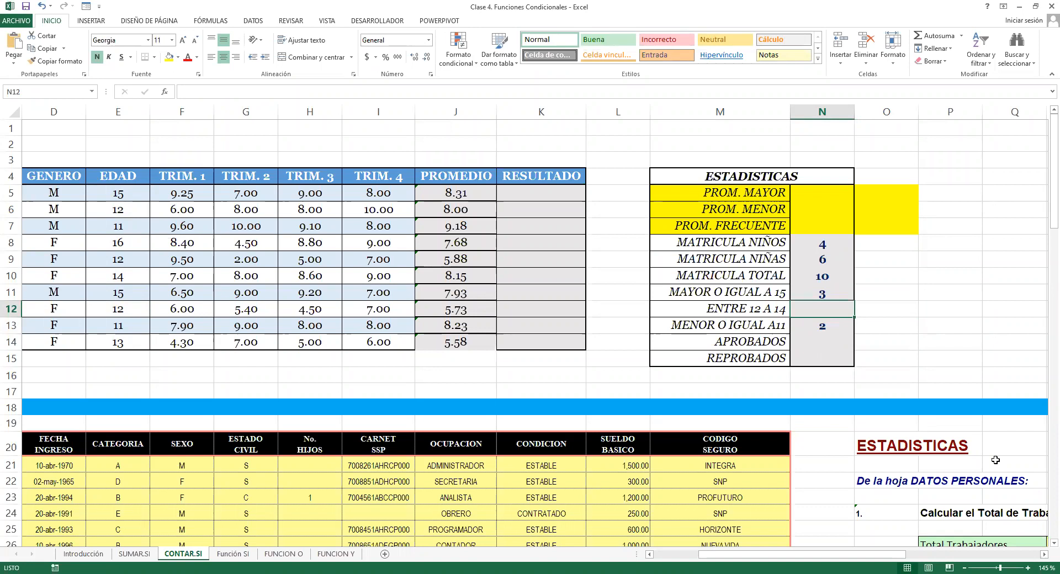
{"action": "left_click", "coordinate": [1043, 554]}
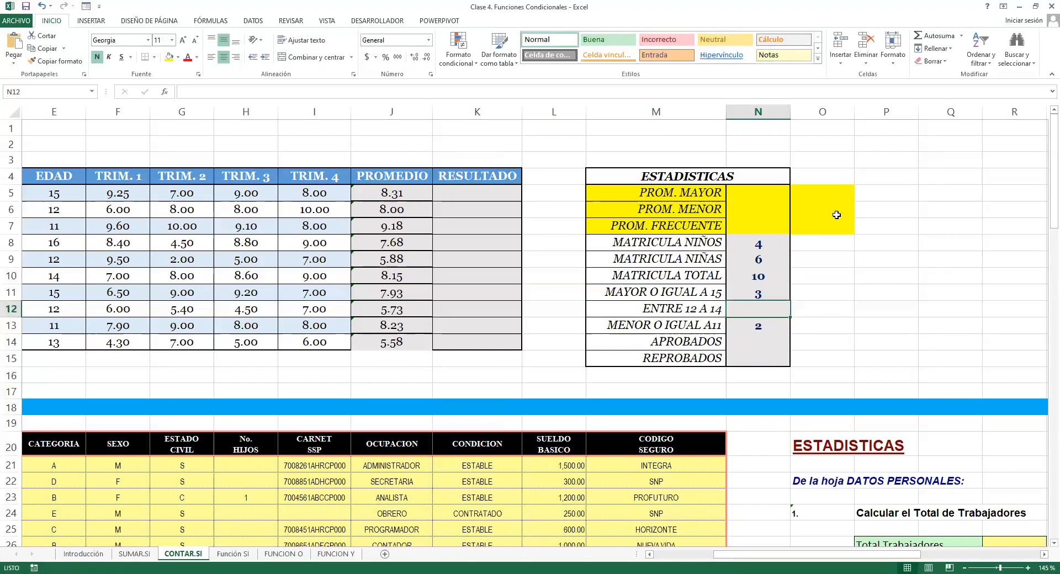
{"action": "type", "text": "="}
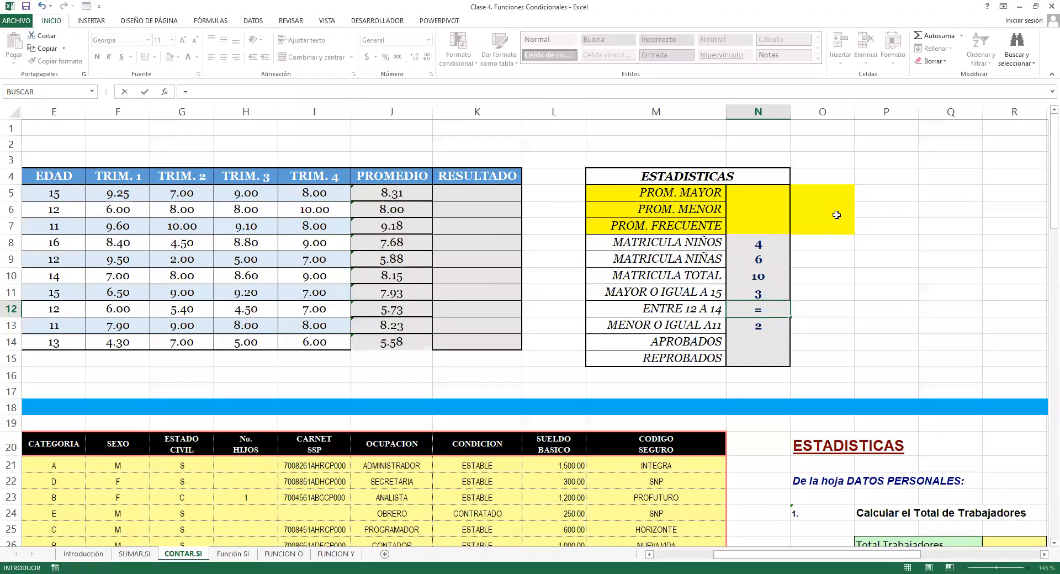
{"action": "type", "text": "CONTAR.SI"}
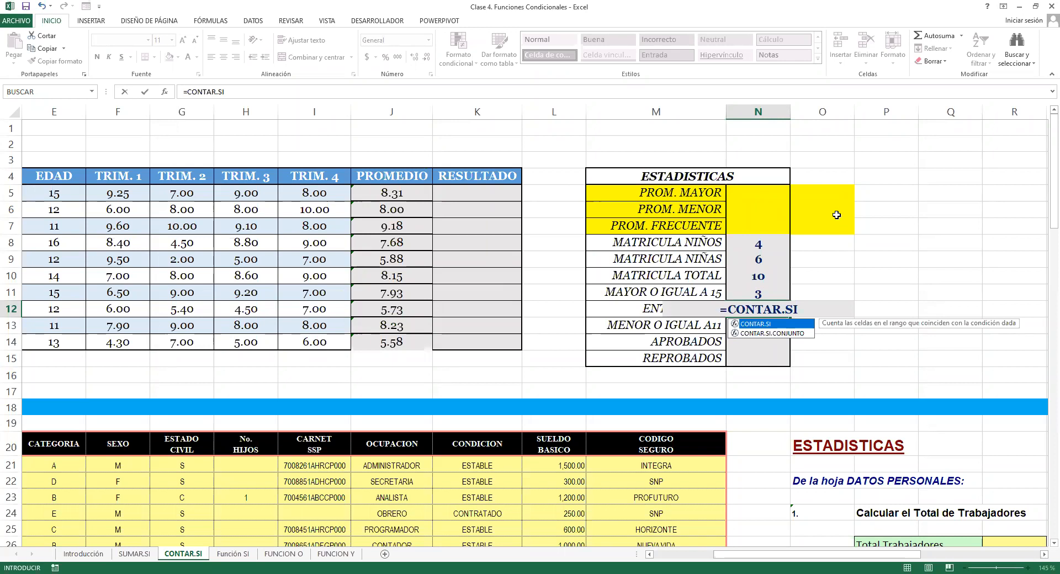
{"action": "type", "text": "."}
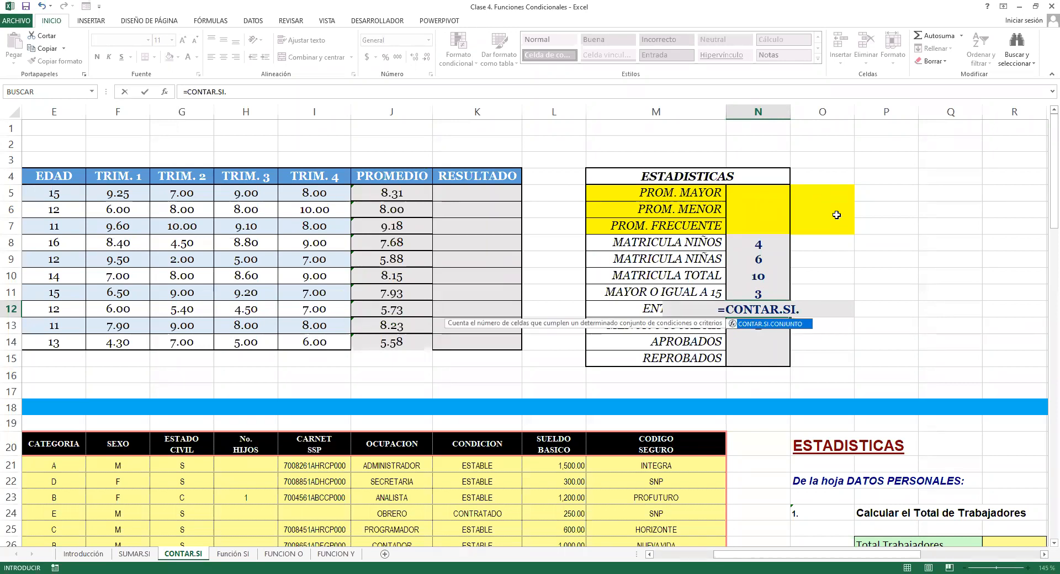
{"action": "type", "text": "CONJUNTO"}
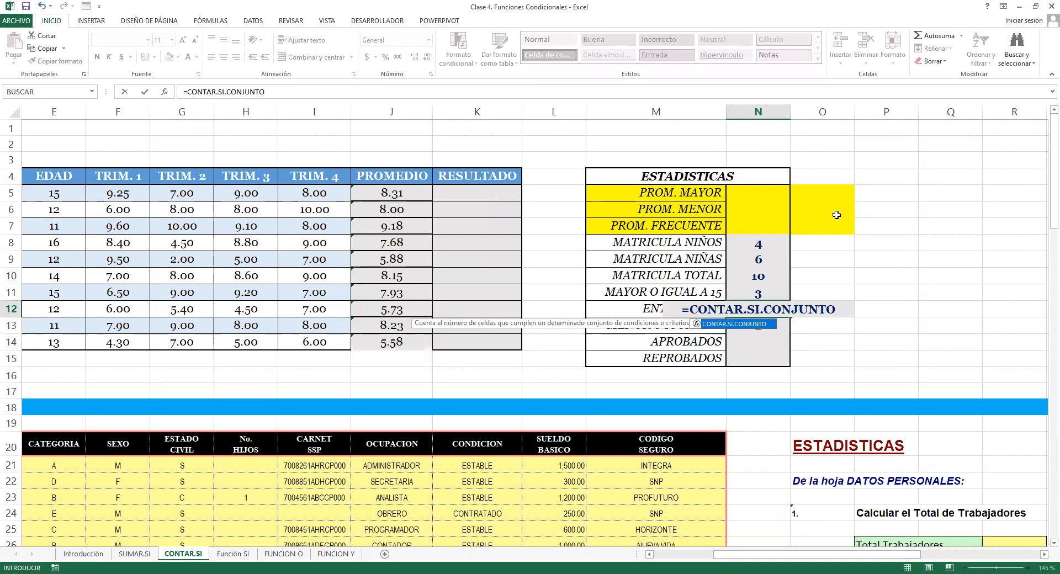
{"action": "type", "text": "("}
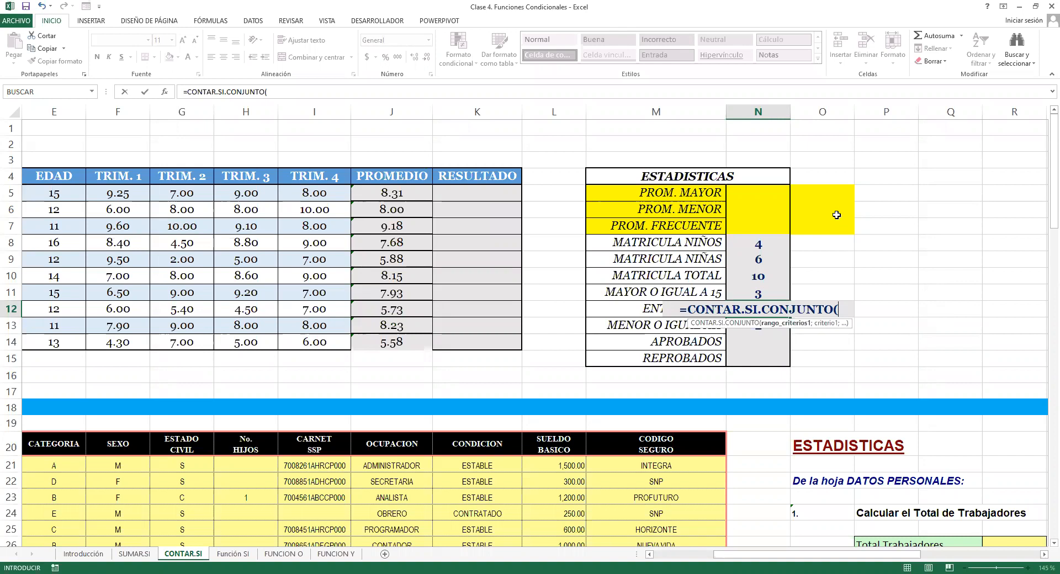
{"action": "left_click", "coordinate": [58, 194]}
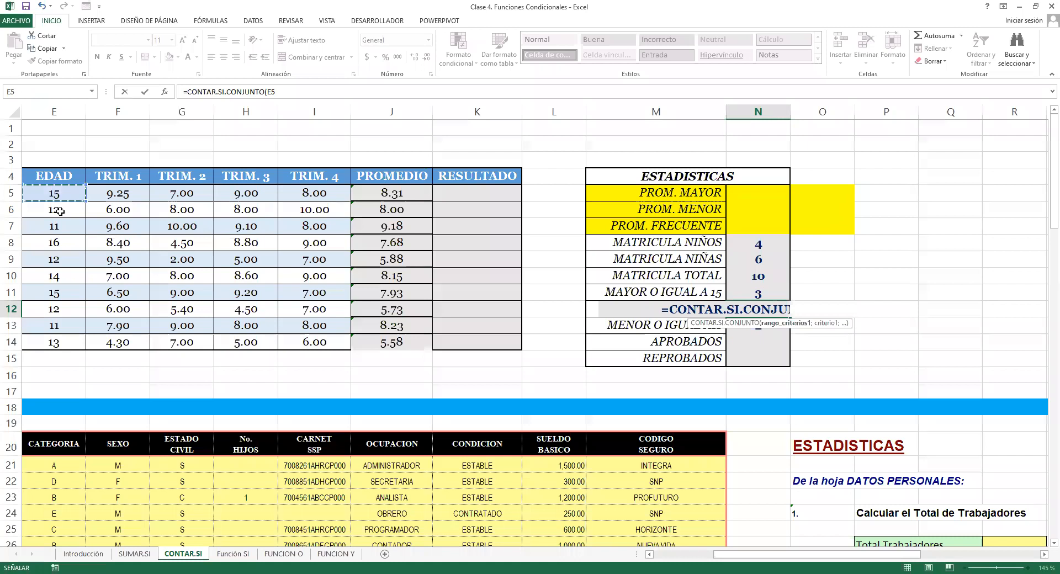
{"action": "left_click", "coordinate": [63, 338], "text": "shift"}
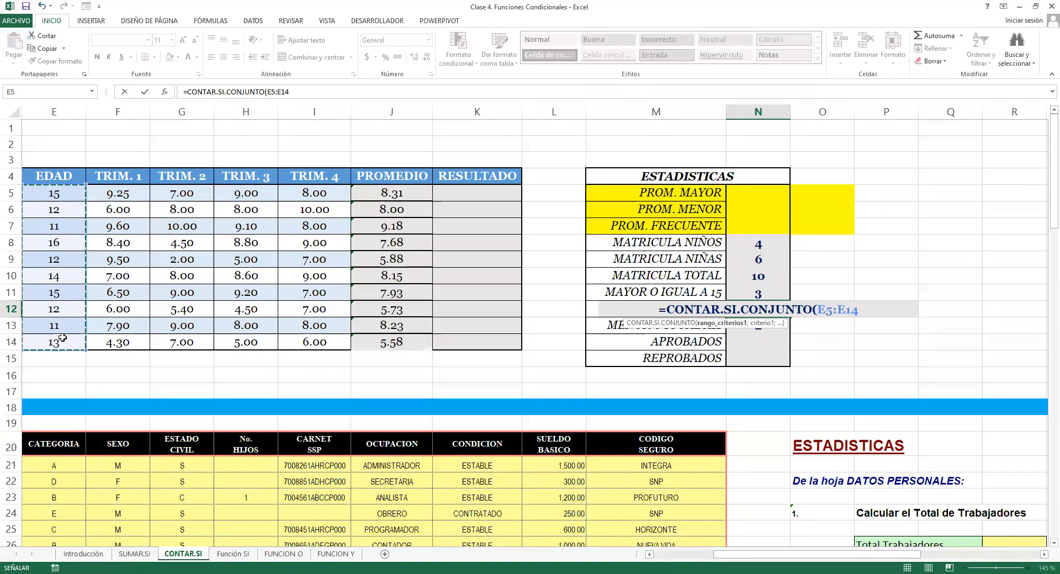
Add the first criterion ">=12" for the age range E5:E14 to the CONTAR.SI.CONJUNTO formula in the ENTRE 12 A 14 cell.
{"action": "type", "text": ";"}
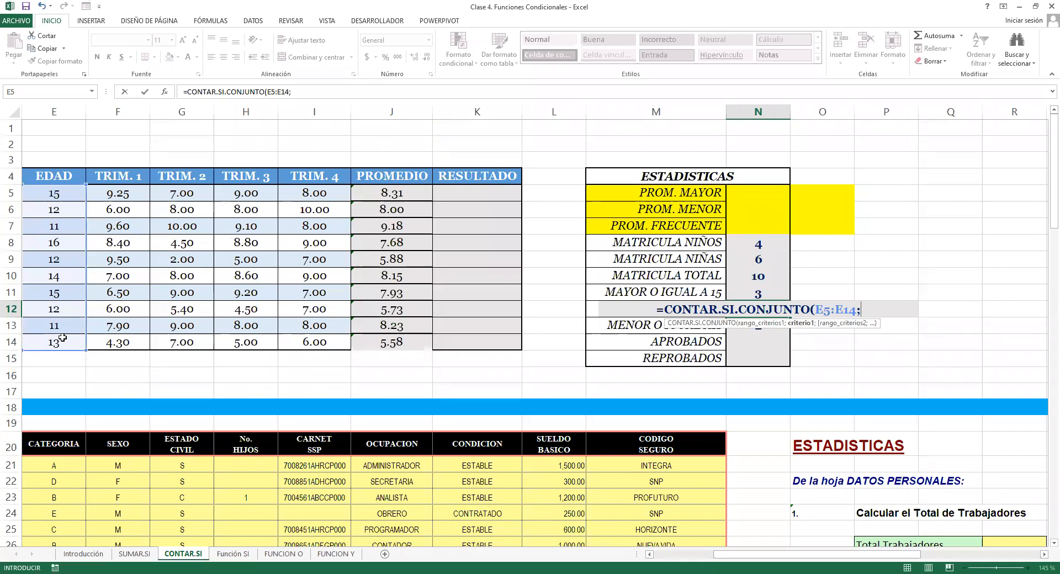
{"action": "type", "text": "\""}
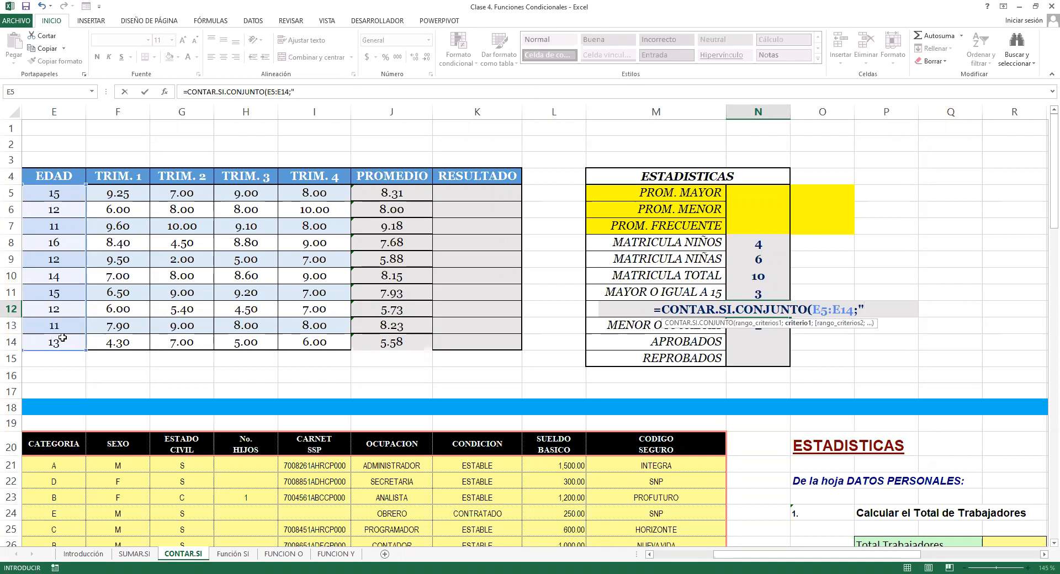
{"action": "type", "text": ">"}
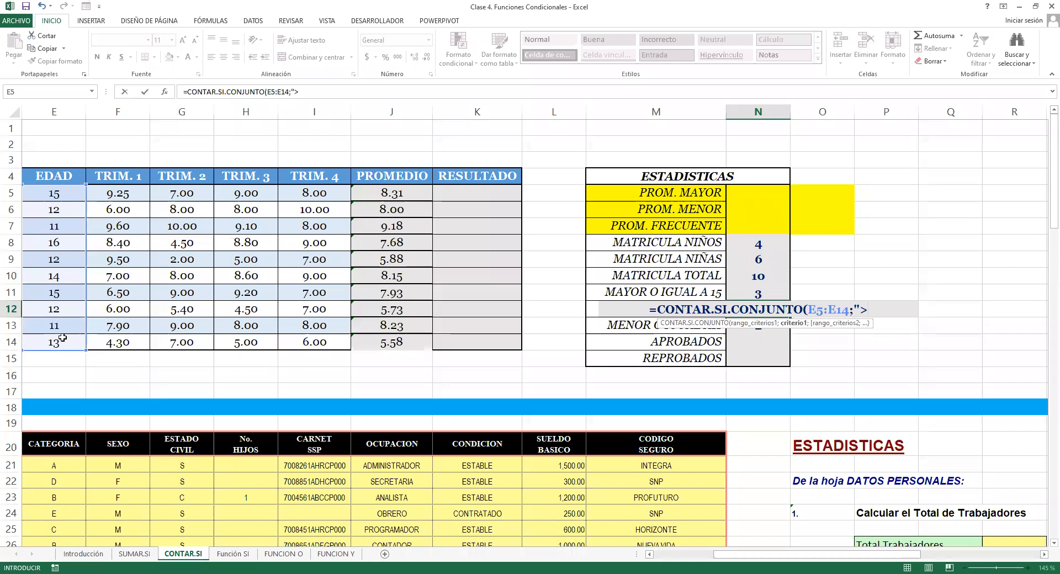
{"action": "type", "text": "="}
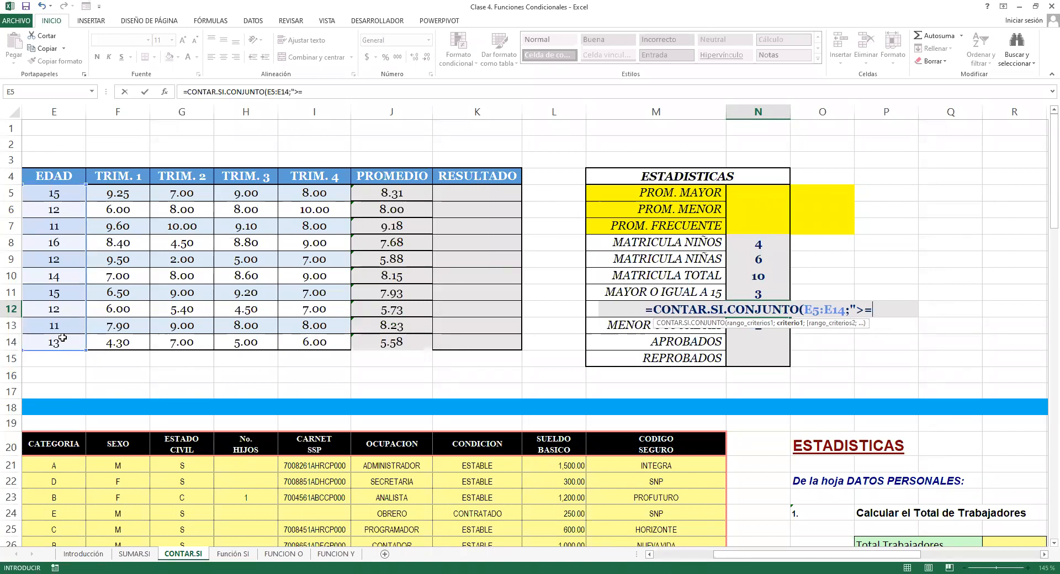
{"action": "type", "text": "12"}
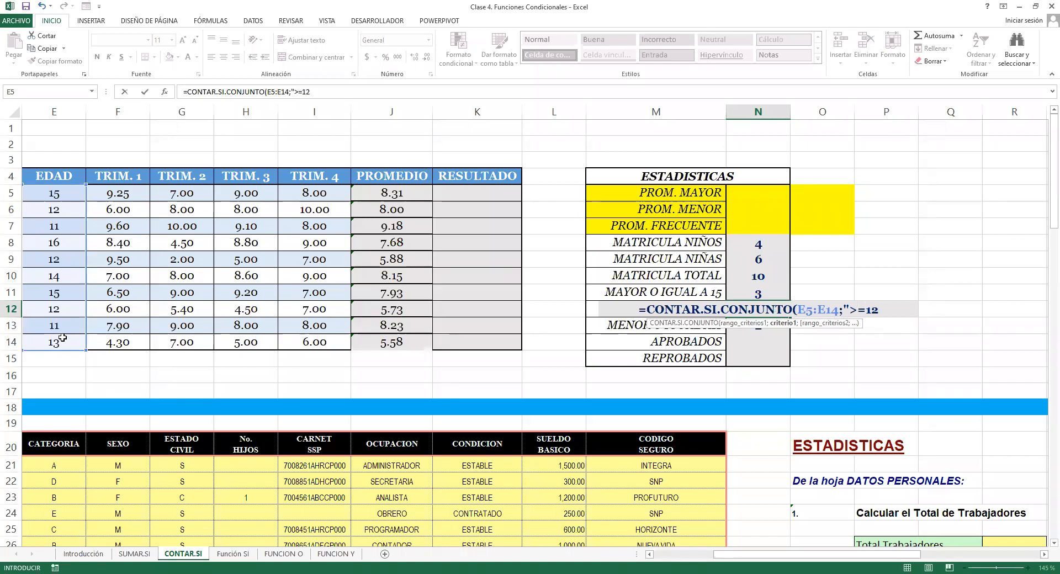
{"action": "type", "text": "\""}
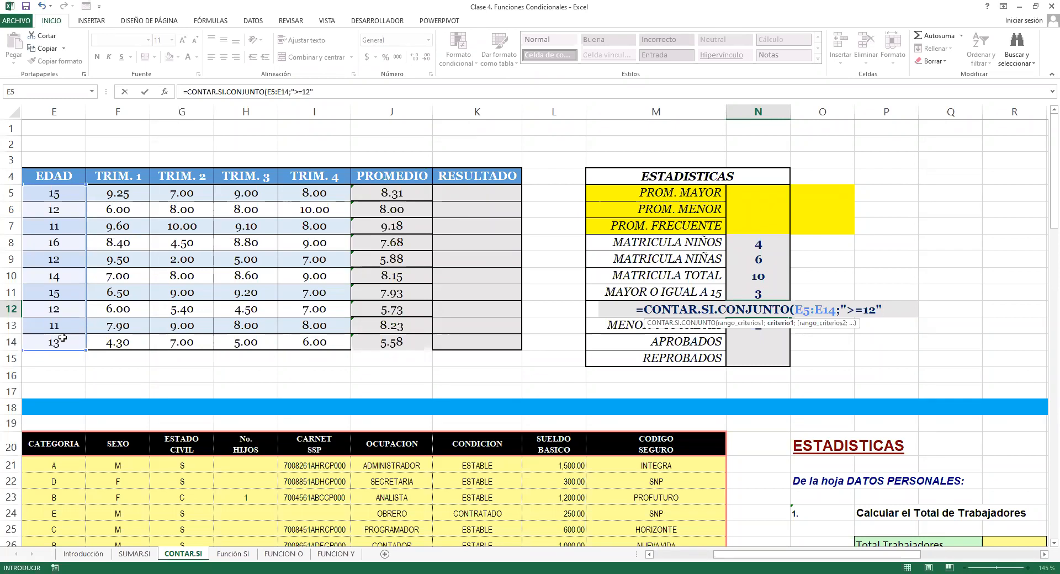
Add E5:E14 with the criterion "<=14" as the second condition and enter the completed CONTAR.SI.CONJUNTO formula in N12.
{"action": "type", "text": ";"}
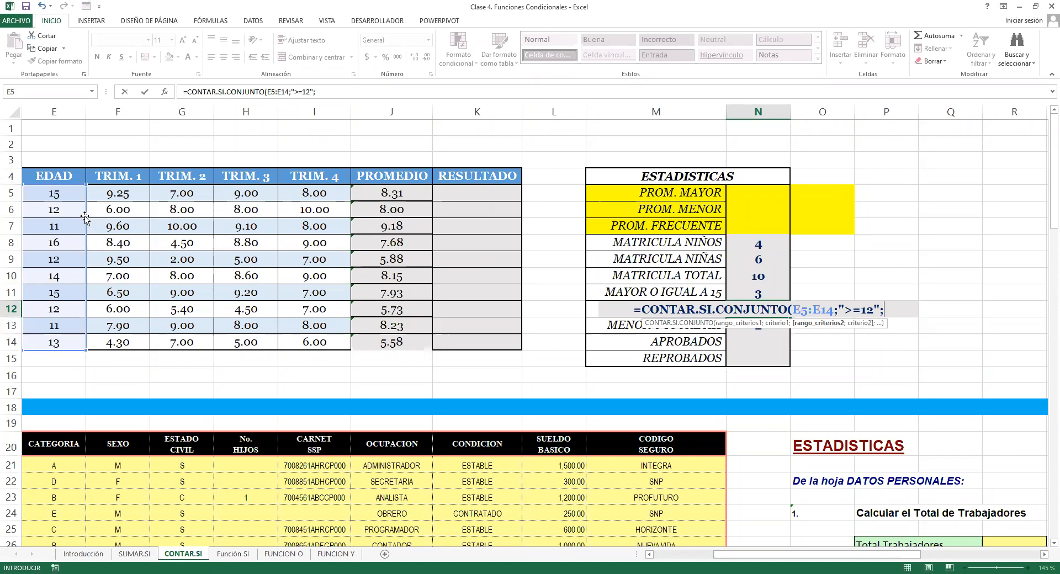
{"action": "left_click", "coordinate": [56, 197]}
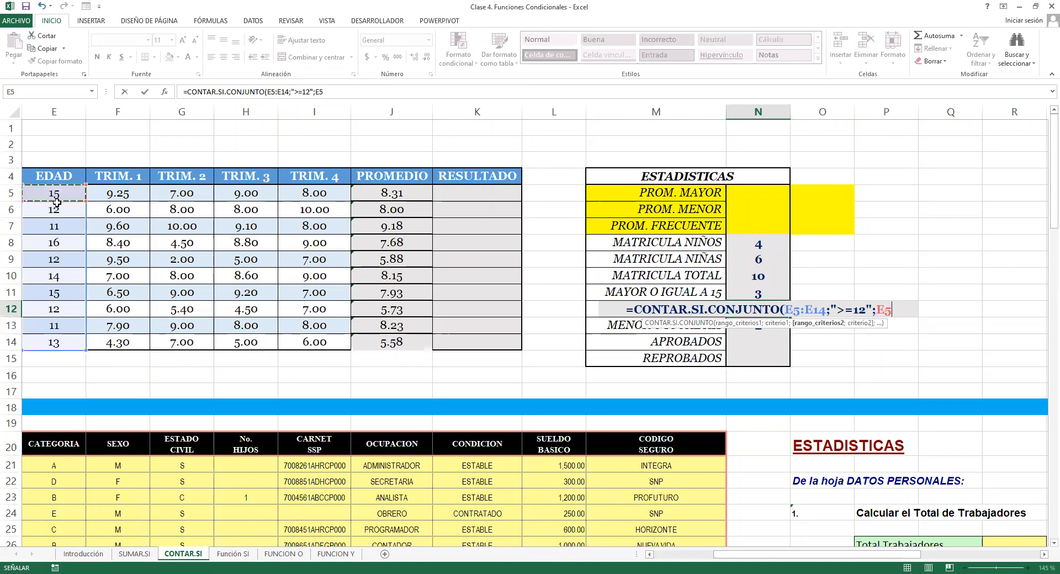
{"action": "left_click_drag", "start_coordinate": [57, 203], "coordinate": [49, 338]}
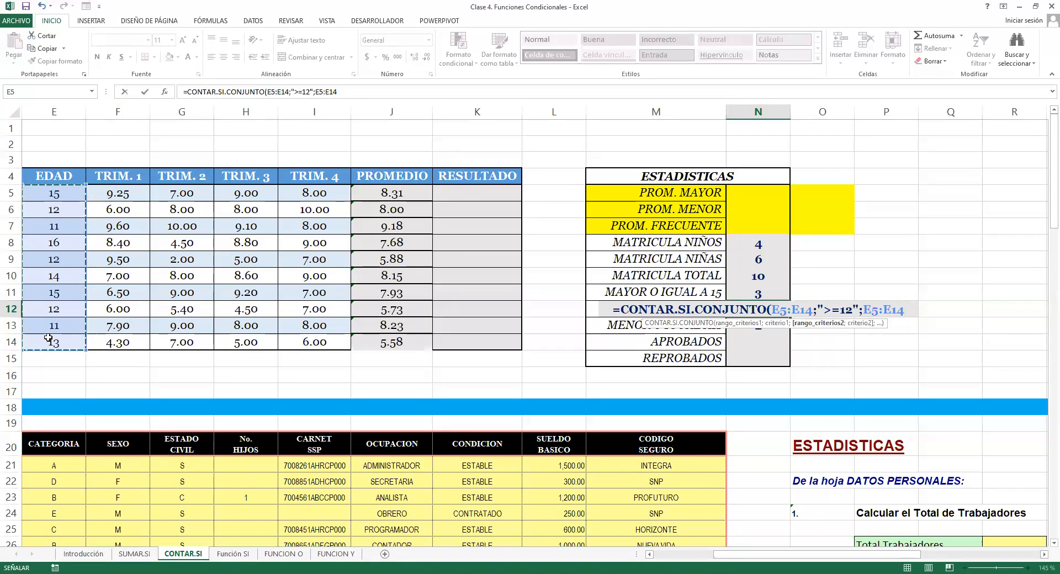
{"action": "type", "text": ";"}
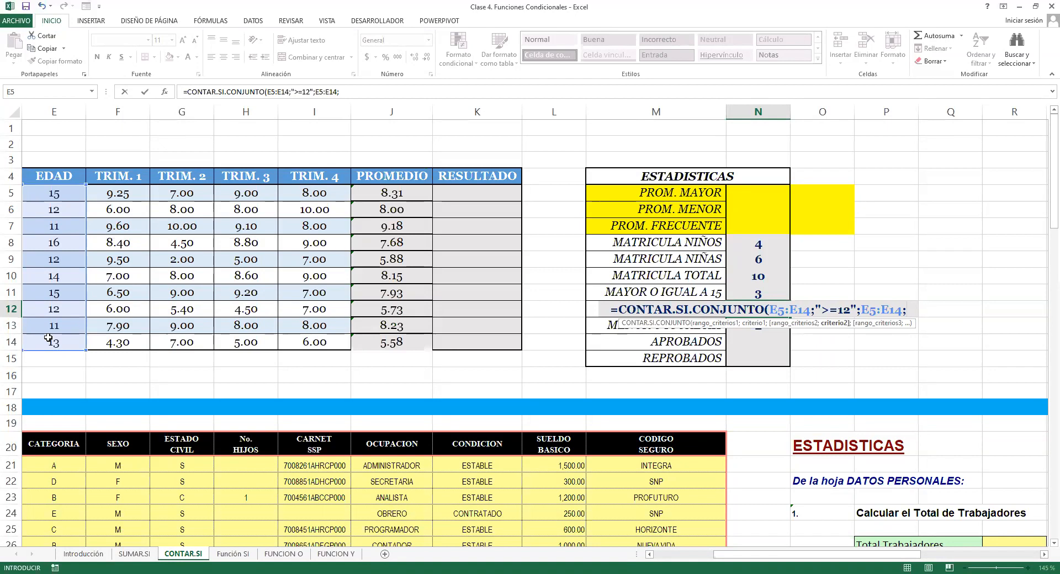
{"action": "type", "text": "\""}
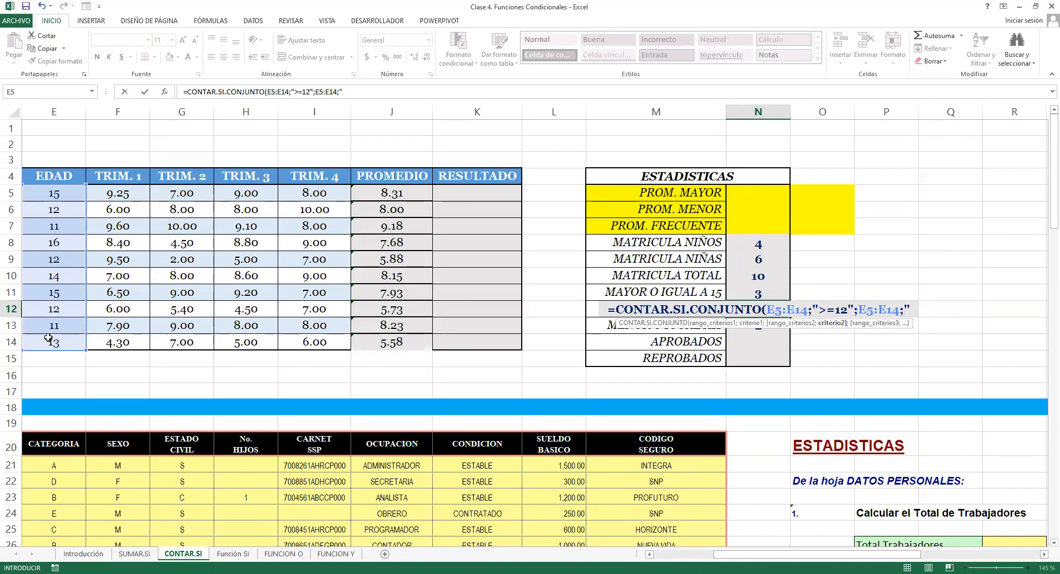
{"action": "type", "text": "<="}
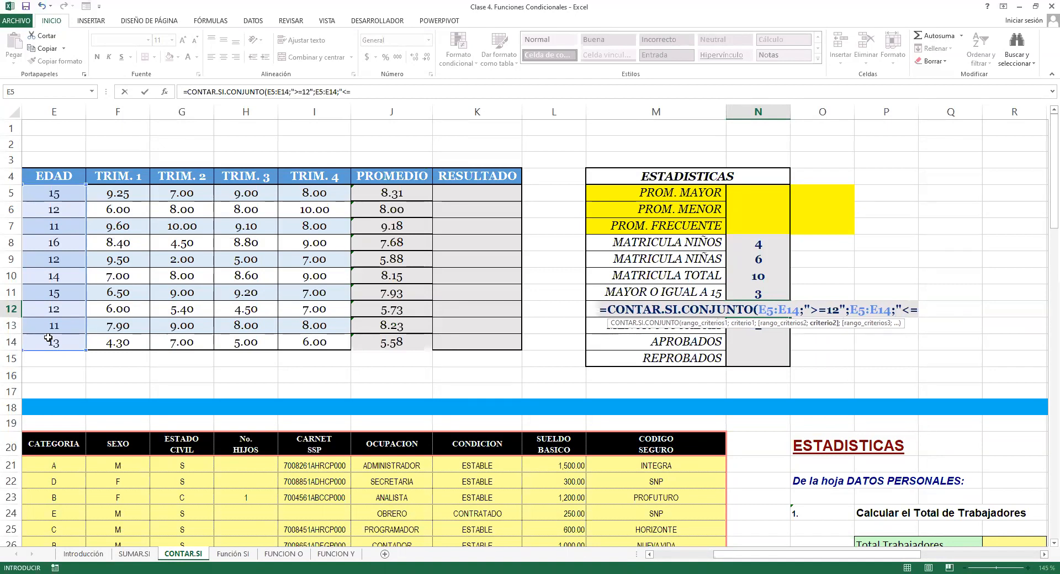
{"action": "type", "text": "14"}
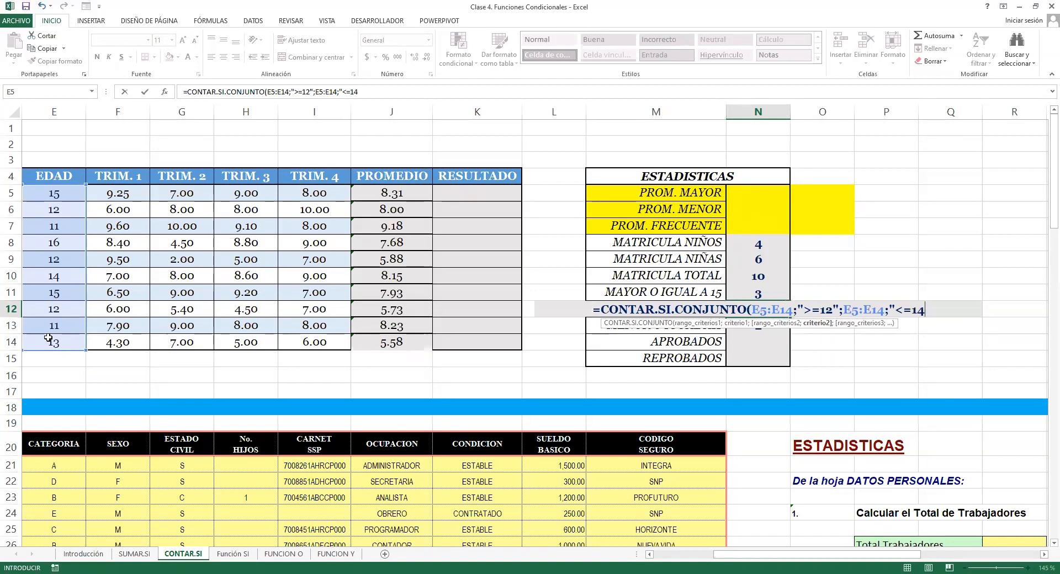
{"action": "type", "text": "\")"}
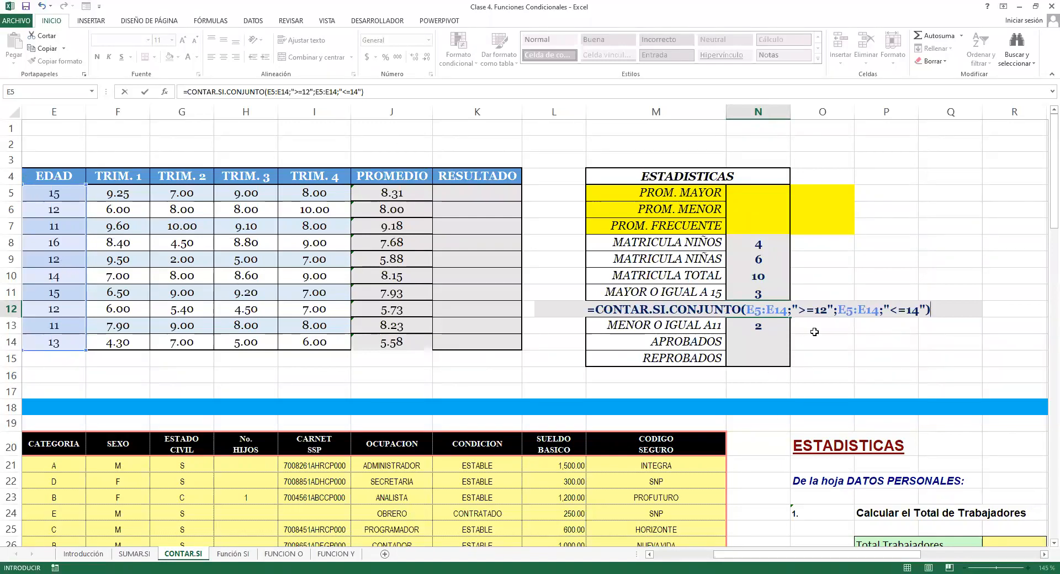
{"action": "double_click", "coordinate": [758, 311]}
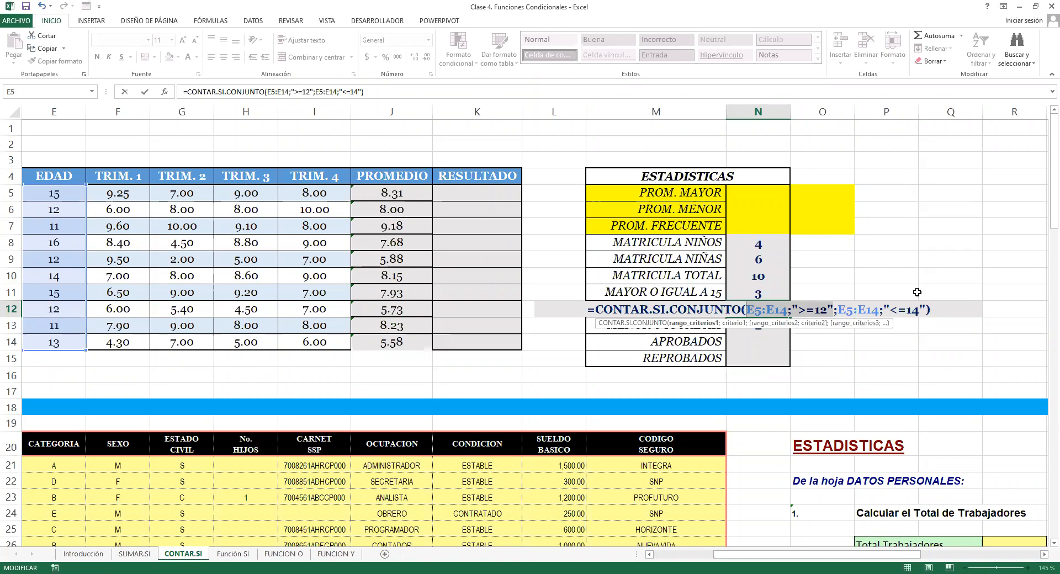
{"action": "left_click_drag", "start_coordinate": [926, 308], "coordinate": [836, 308]}
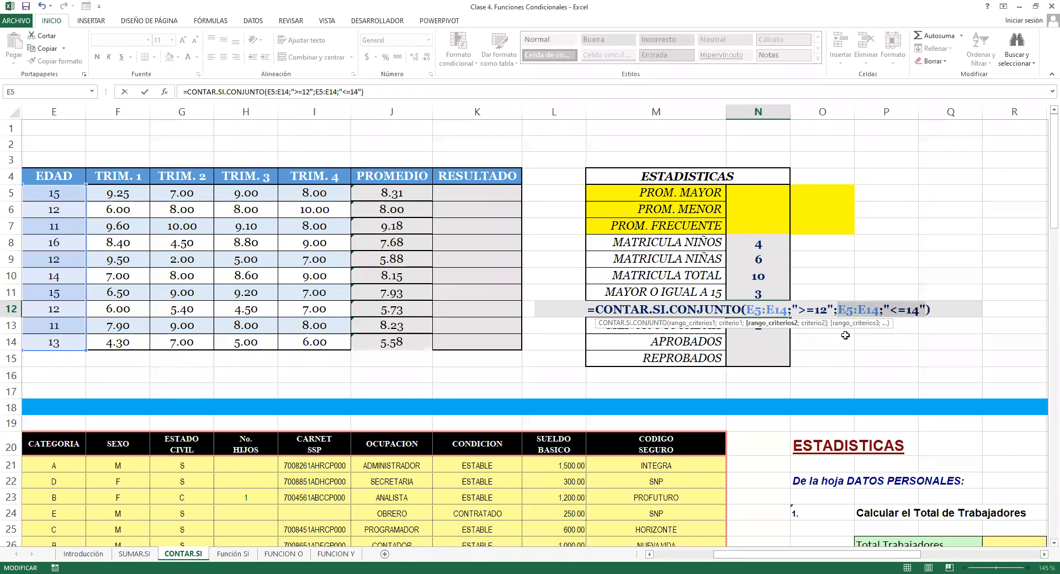
{"action": "key", "text": "Return"}
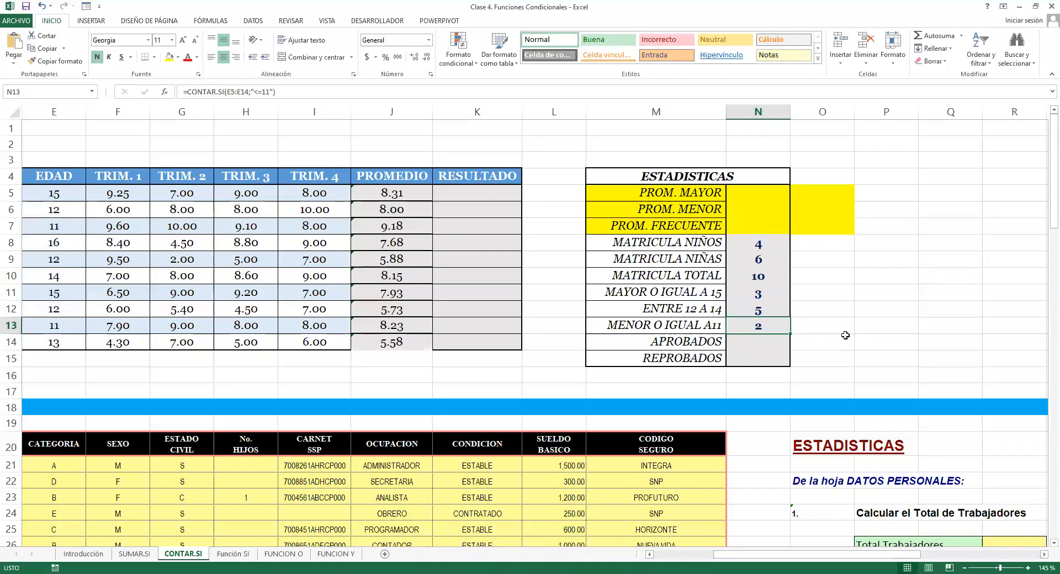
Check the sum of the three age-group counts in N11:N13 and review the CONTAR.SI.CONJUNTO formula in N12.
{"action": "left_click_drag", "start_coordinate": [750, 295], "coordinate": [749, 328]}
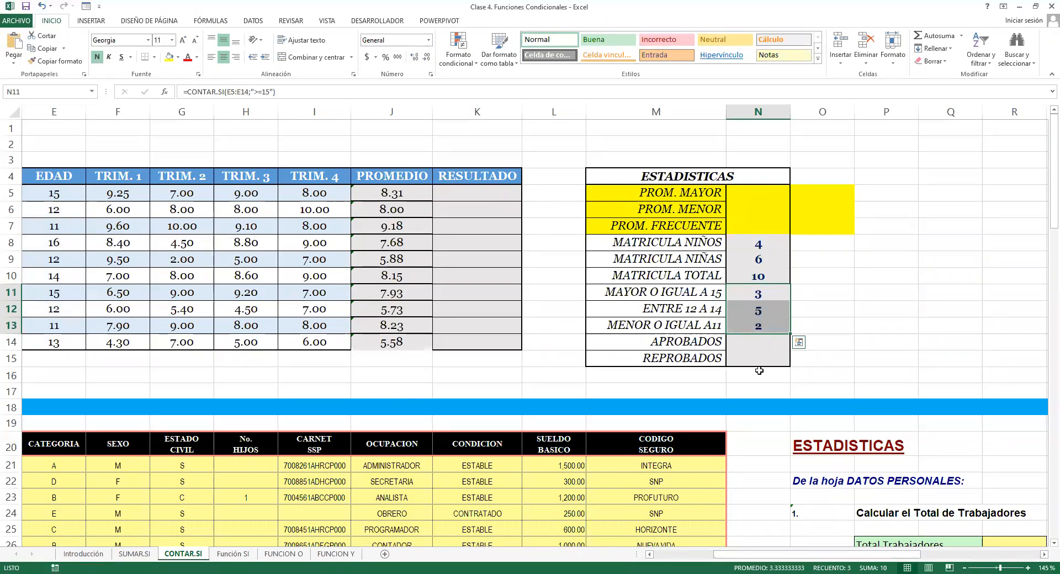
{"action": "key", "text": "Up"}
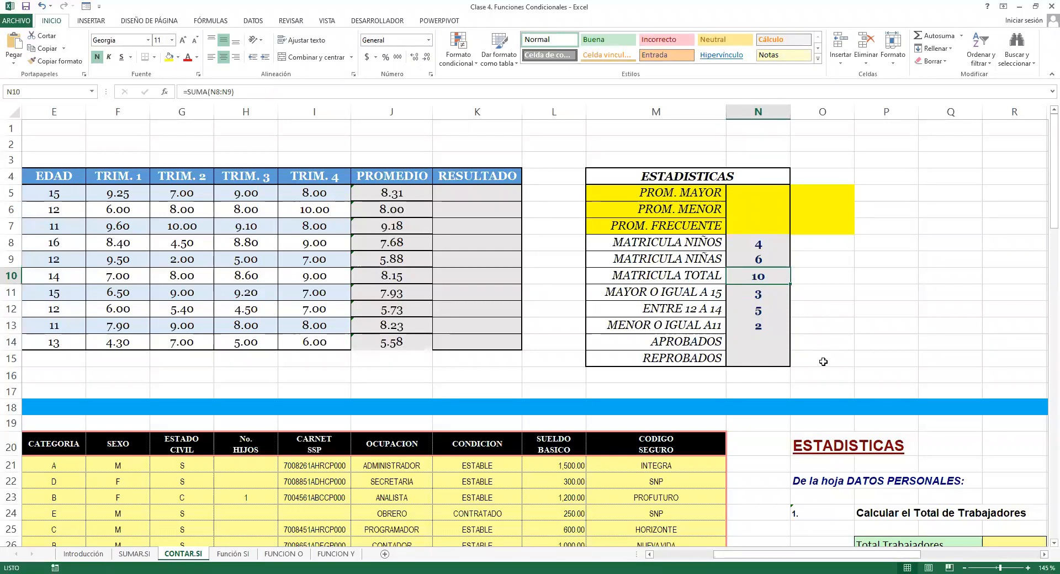
{"action": "double_click", "coordinate": [778, 314]}
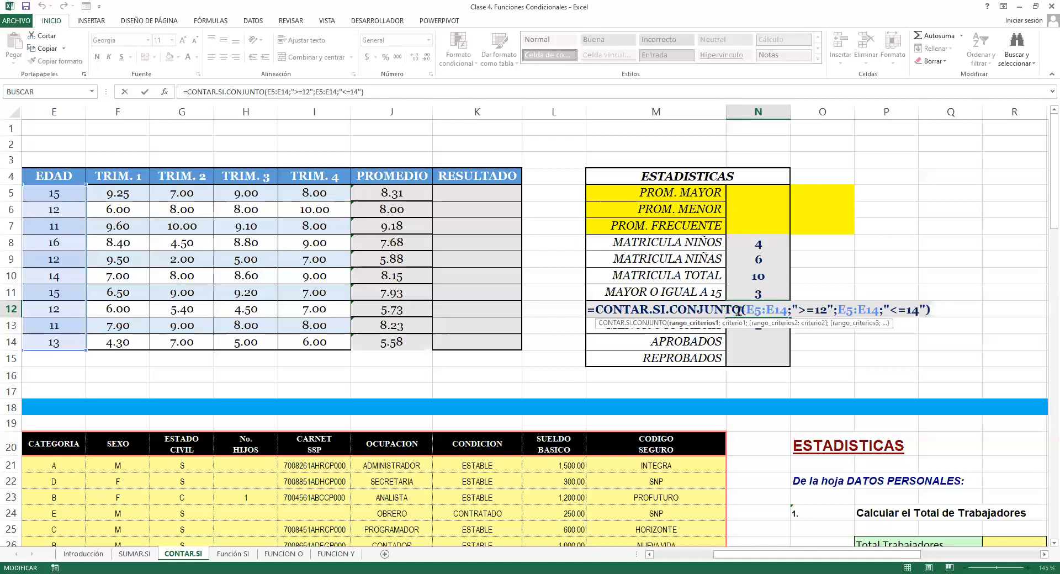
{"action": "left_click_drag", "start_coordinate": [739, 311], "coordinate": [670, 311]}
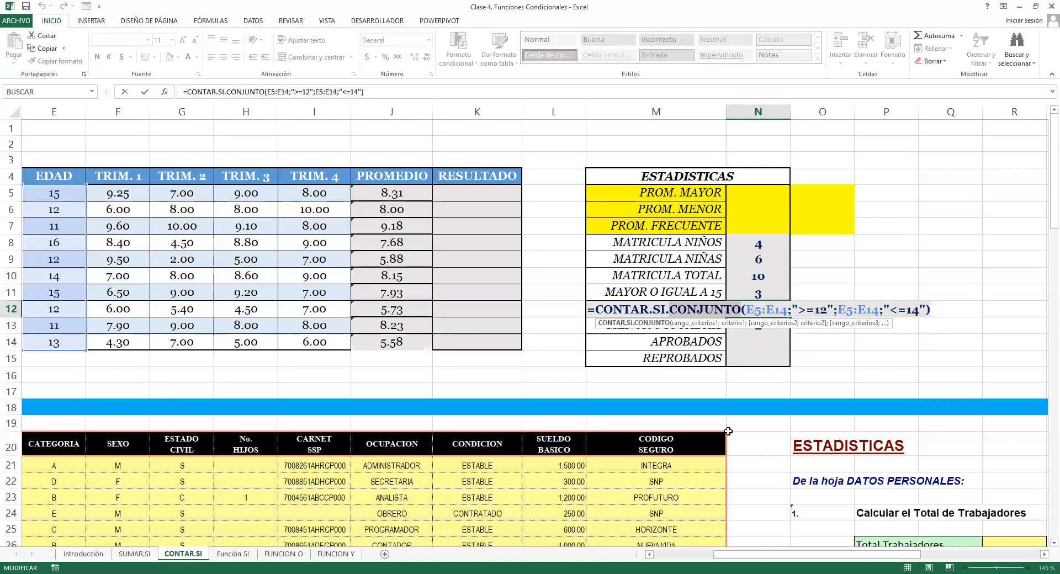
{"action": "key", "text": "Return"}
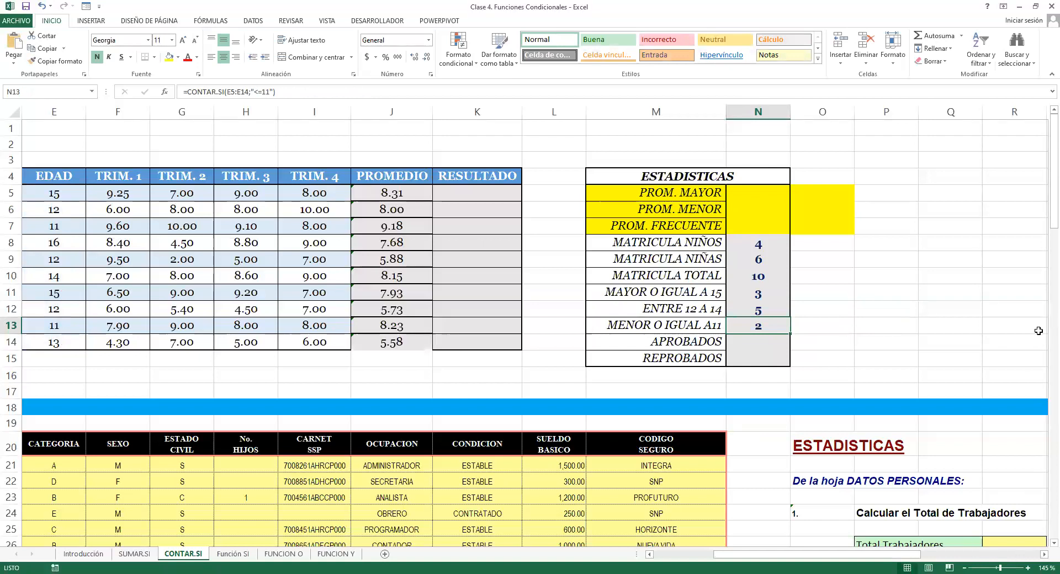
Calculate Total Trabajadores in R26 by counting the No. CARNET column with =CONTAR(B21:B80).
{"action": "scroll", "coordinate": [1039, 331], "scroll_direction": "down", "scroll_amount": 1}
{"action": "scroll", "coordinate": [1038, 331], "scroll_direction": "down", "scroll_amount": 2}
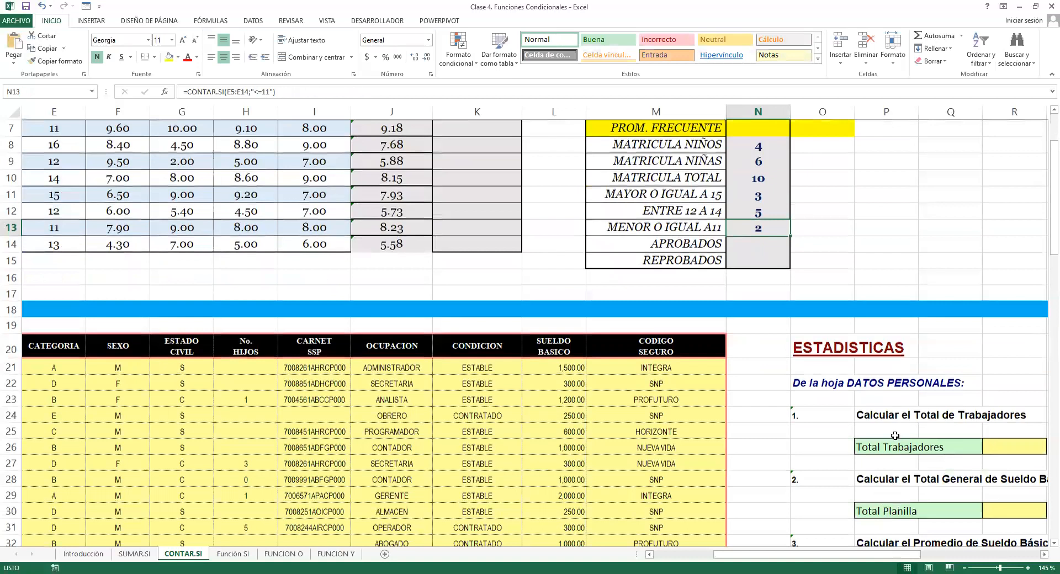
{"action": "scroll", "coordinate": [894, 436], "scroll_direction": "down", "scroll_amount": 11}
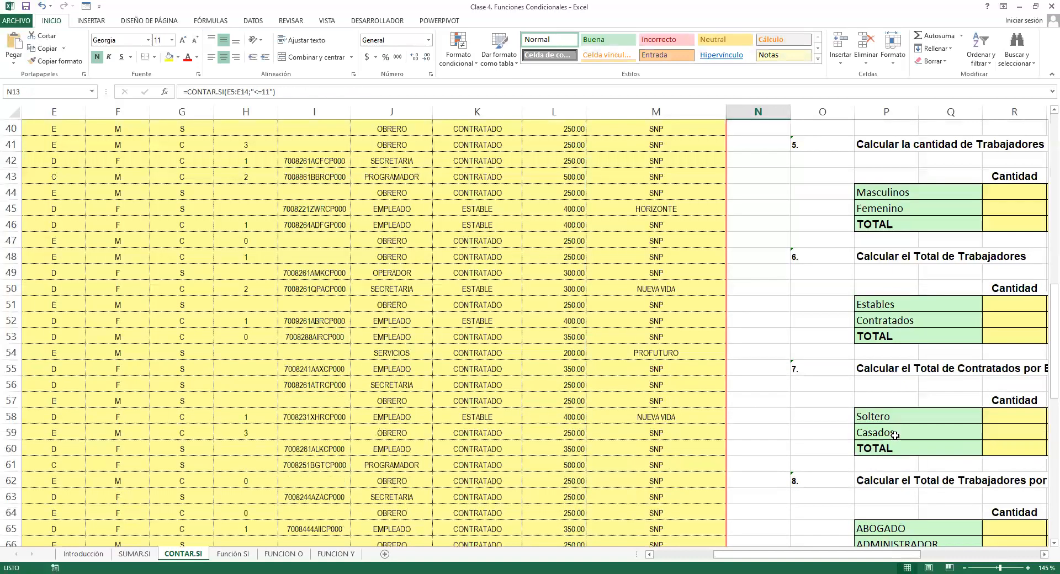
{"action": "scroll", "coordinate": [894, 435], "scroll_direction": "up", "scroll_amount": 3}
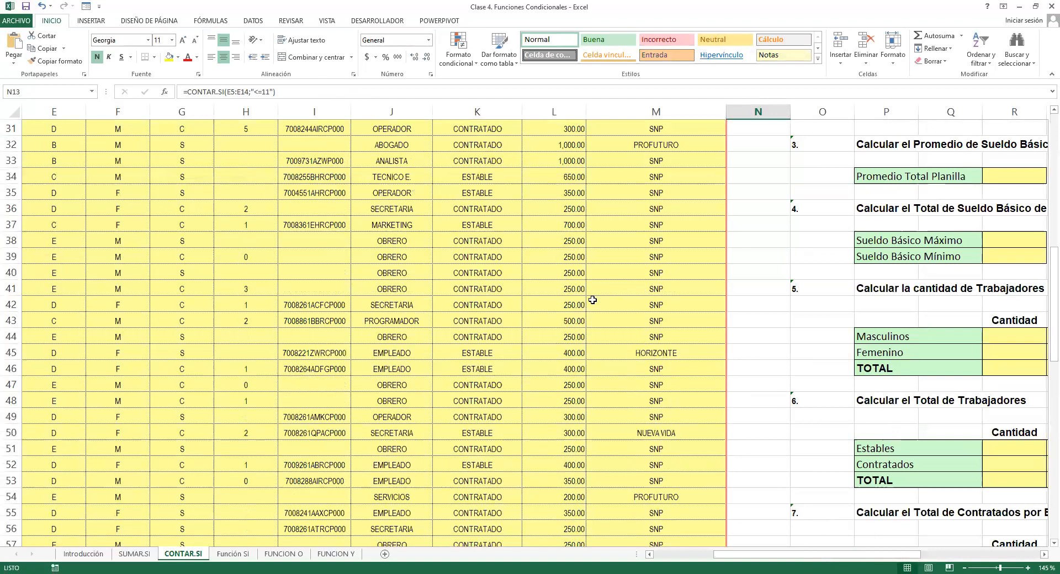
{"action": "scroll", "coordinate": [592, 300], "scroll_direction": "up", "scroll_amount": 5}
{"action": "scroll", "coordinate": [593, 300], "scroll_direction": "right", "scroll_amount": 3}
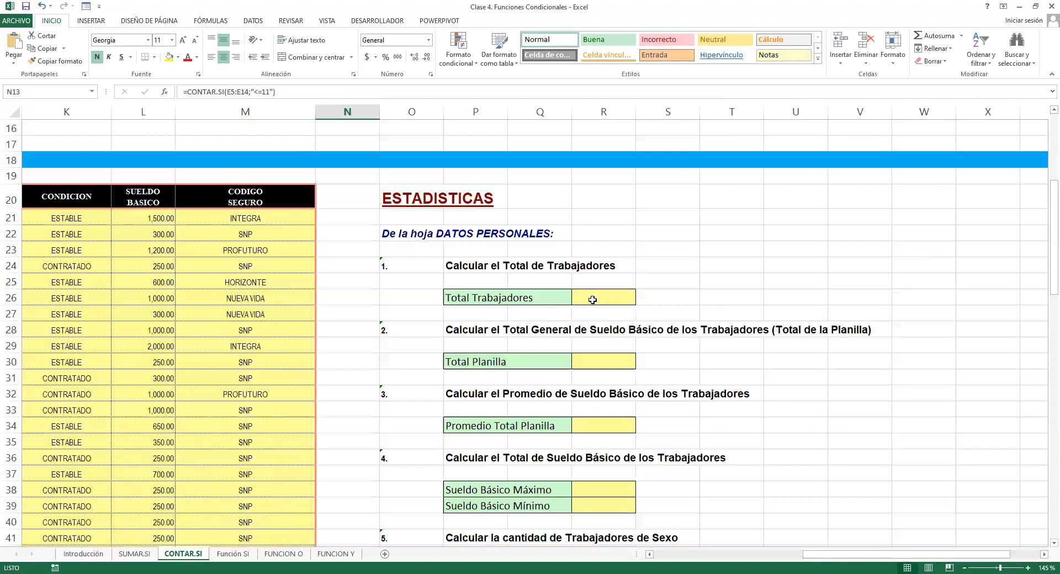
{"action": "left_click", "coordinate": [593, 299]}
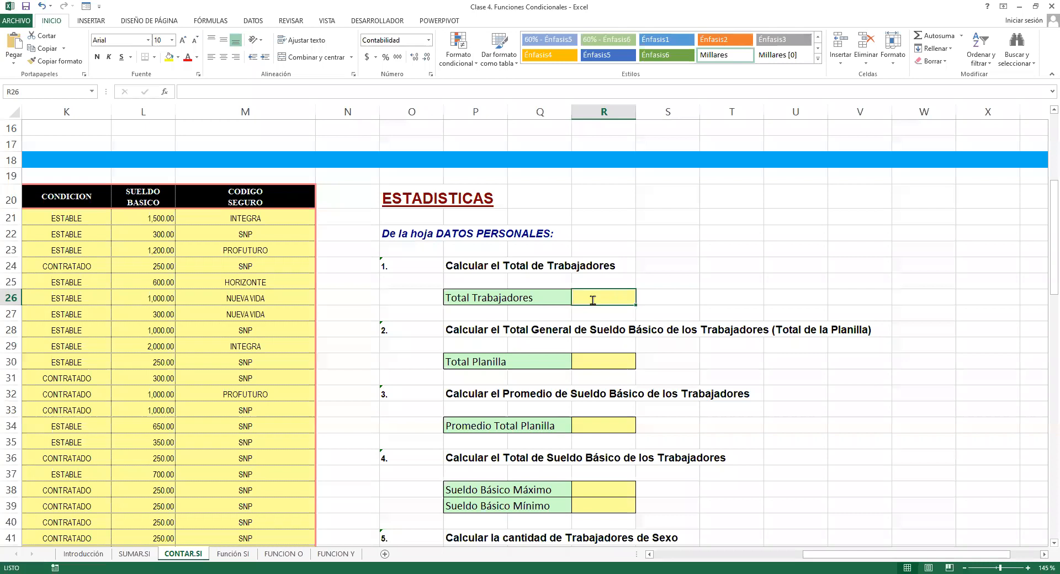
{"action": "type", "text": "=CONTAR"}
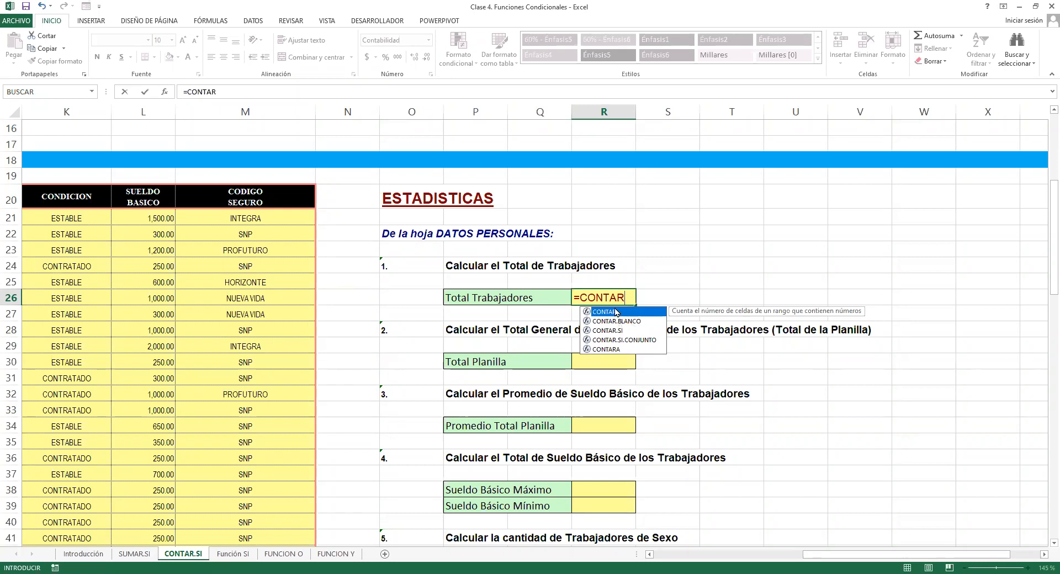
{"action": "type", "text": "("}
{"action": "left_click_drag", "start_coordinate": [837, 554], "coordinate": [649, 553]}
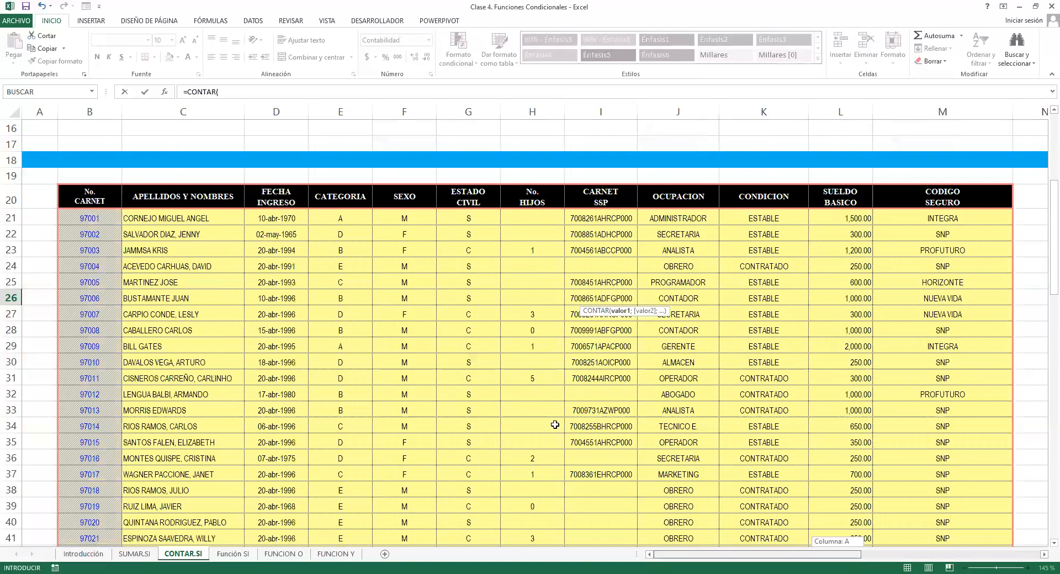
{"action": "left_click", "coordinate": [103, 218]}
{"action": "key", "text": "ctrl+shift+Down"}
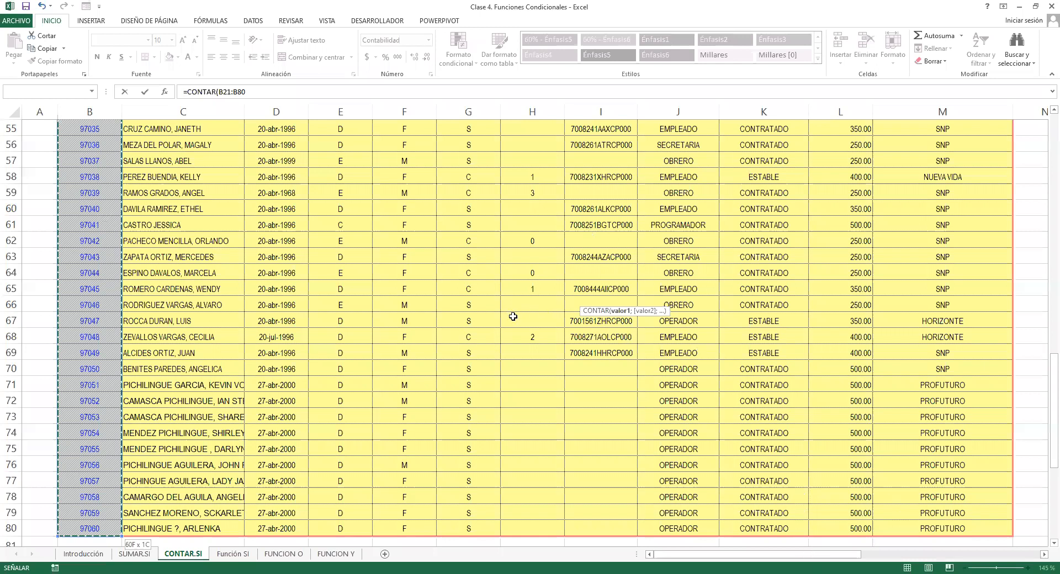
{"action": "key", "text": "ctrl+Return"}
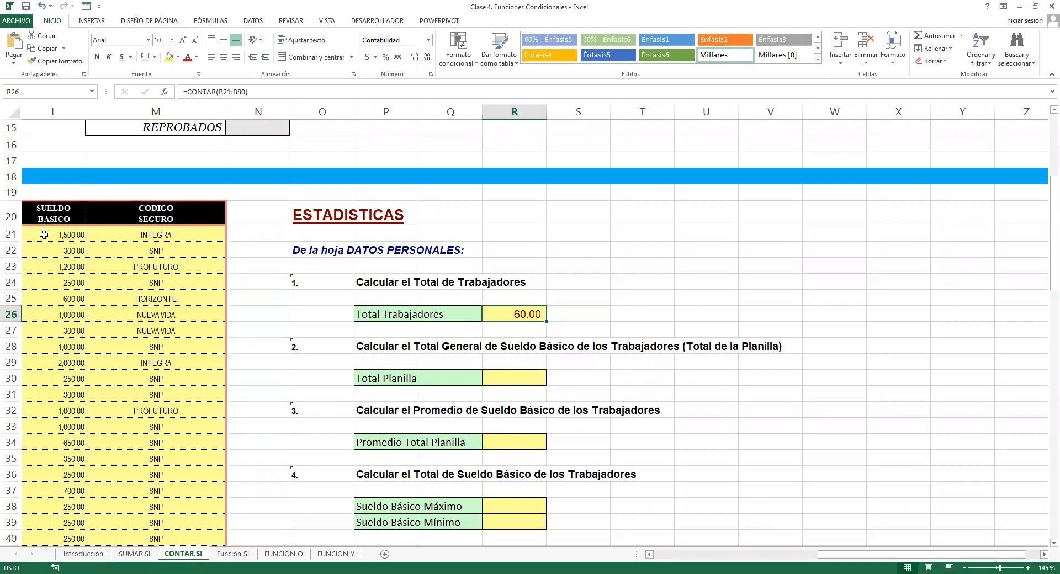
Calculate Total Planilla in R30 by summing the SUELDO BASICO column with =SUMA(L21:L80).
{"action": "left_click", "coordinate": [536, 377]}
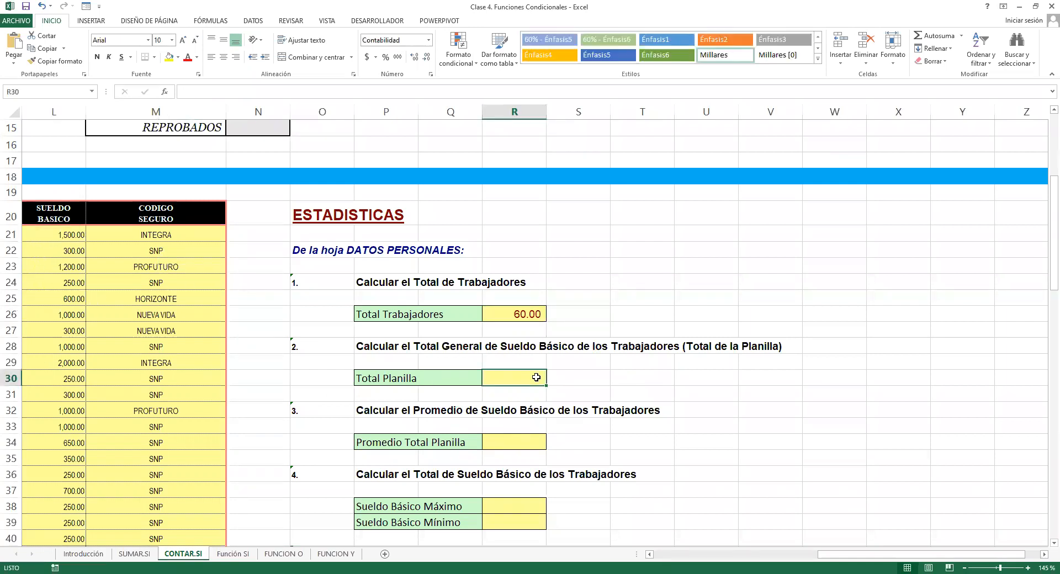
{"action": "type", "text": "="}
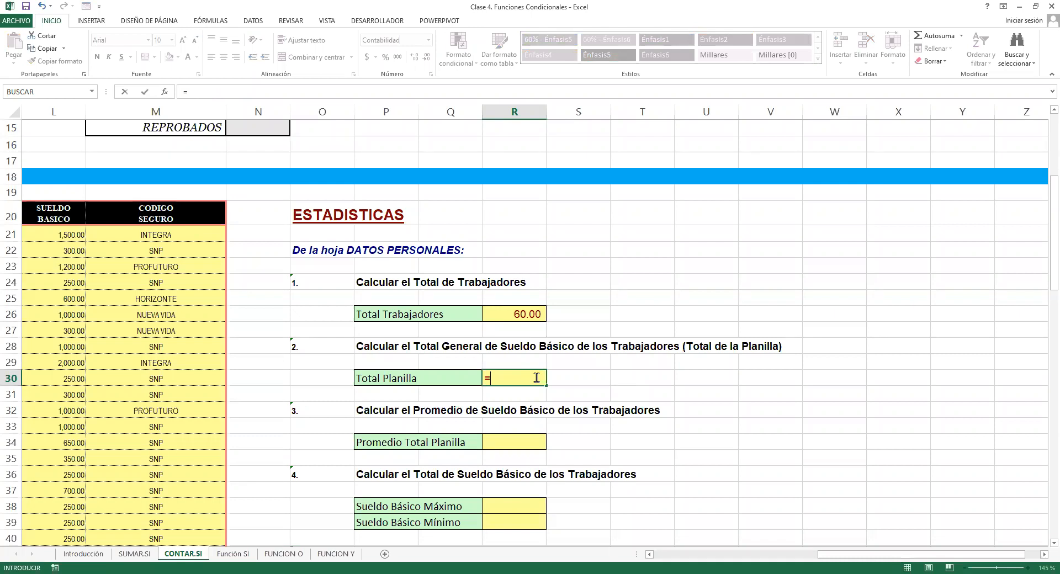
{"action": "type", "text": "SUMA("}
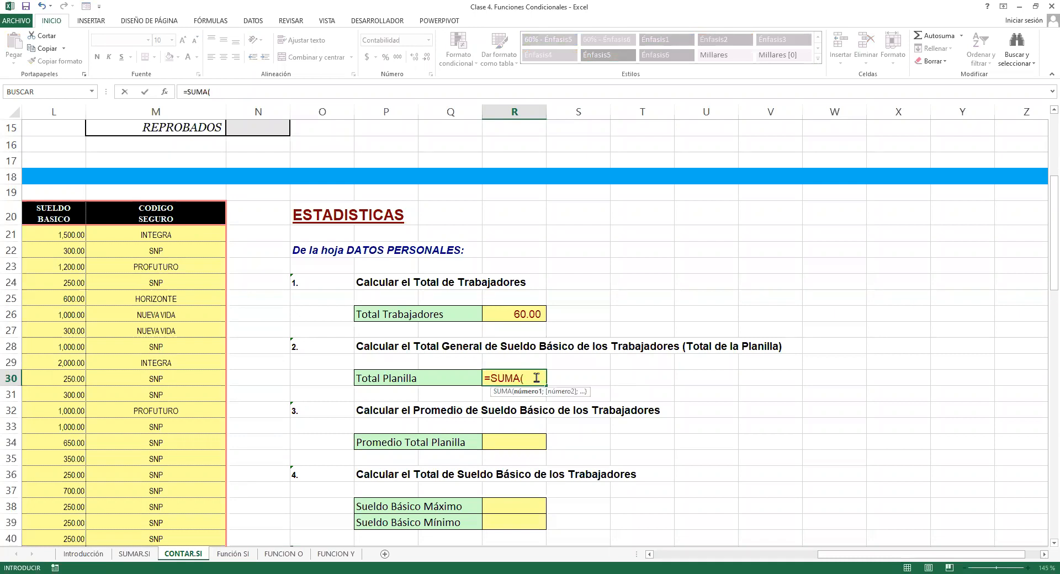
{"action": "left_click", "coordinate": [61, 231]}
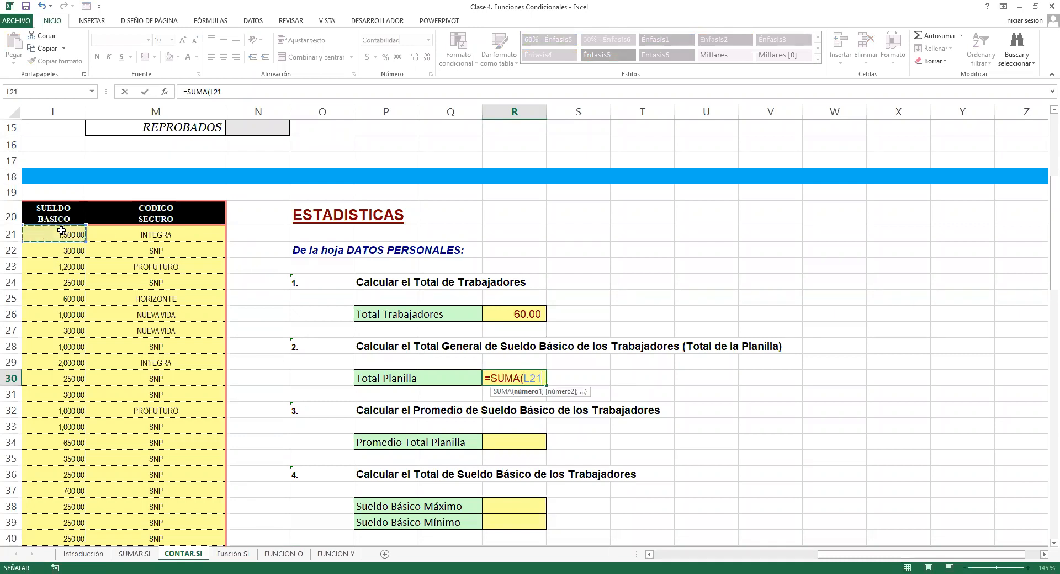
{"action": "key", "text": "ctrl+shift+Down"}
{"action": "type", "text": ")"}
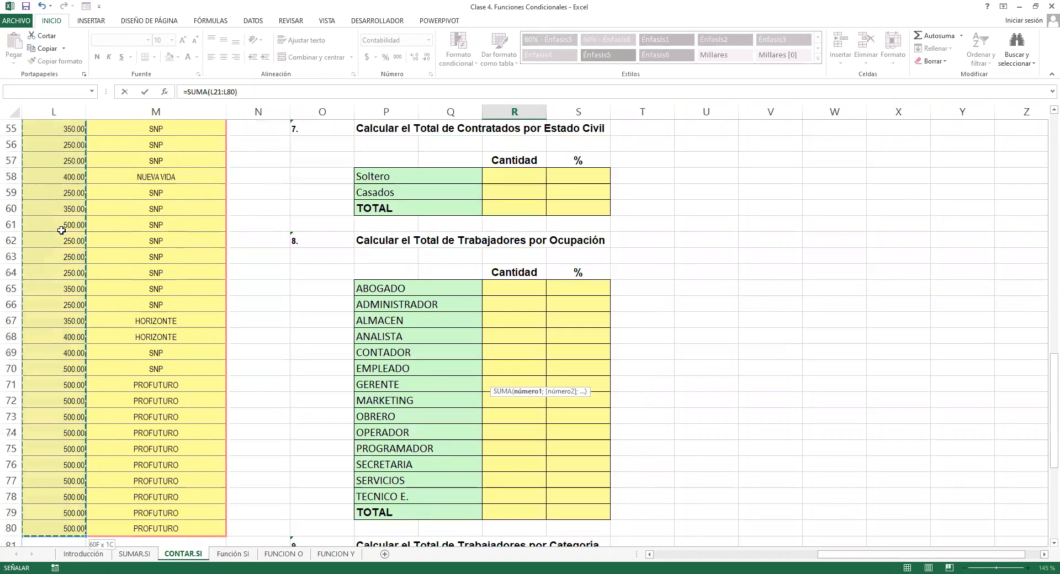
{"action": "key", "text": "Return"}
{"action": "scroll", "coordinate": [538, 218], "scroll_direction": "up", "scroll_amount": 2}
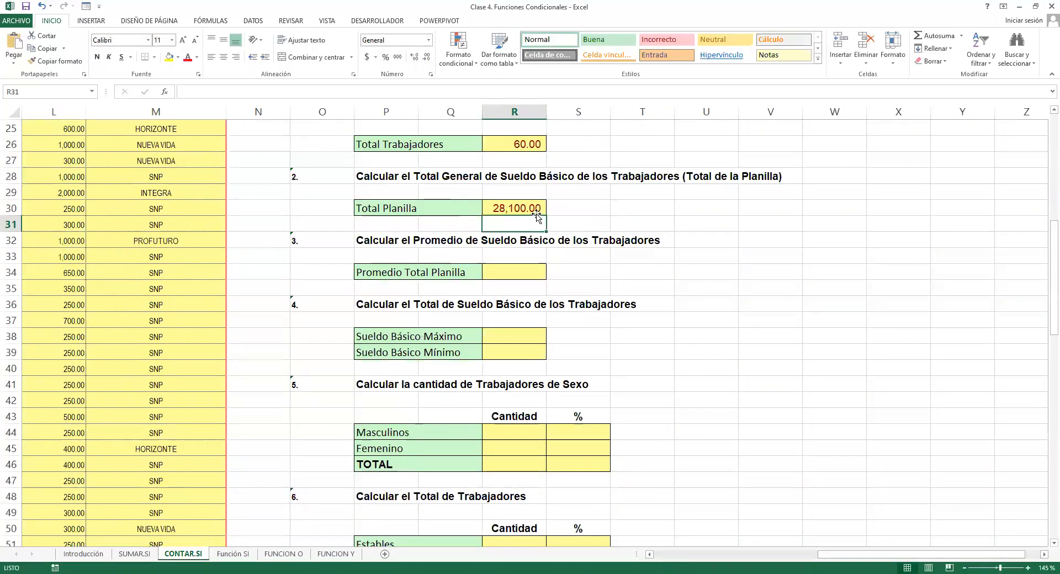
Review exercises 3 to 5 on average, maximum and minimum salary and workers by sex, together with the SEXO data column.
{"action": "left_click", "coordinate": [514, 276]}
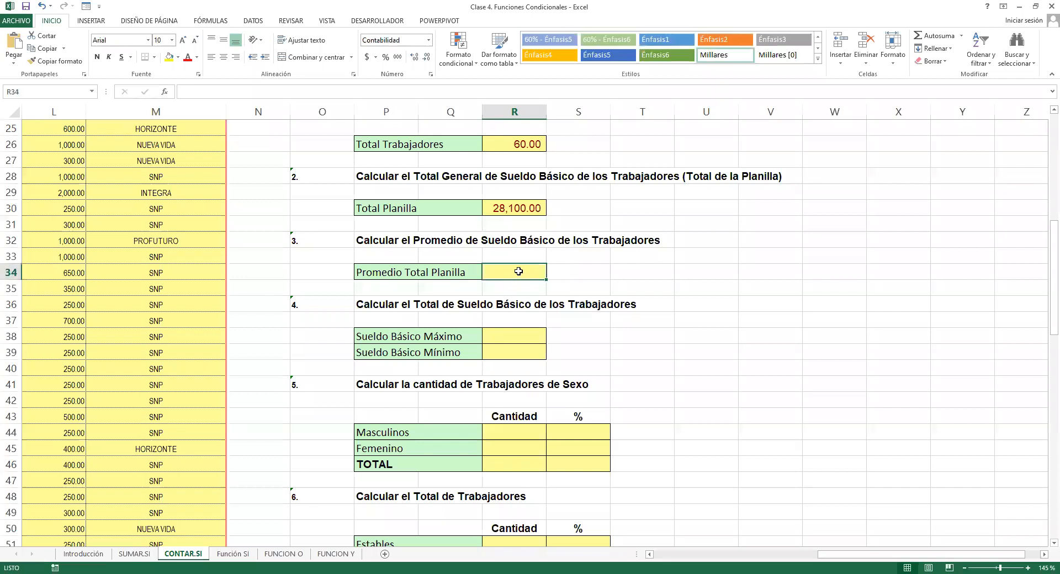
{"action": "left_click_drag", "start_coordinate": [504, 331], "coordinate": [511, 352]}
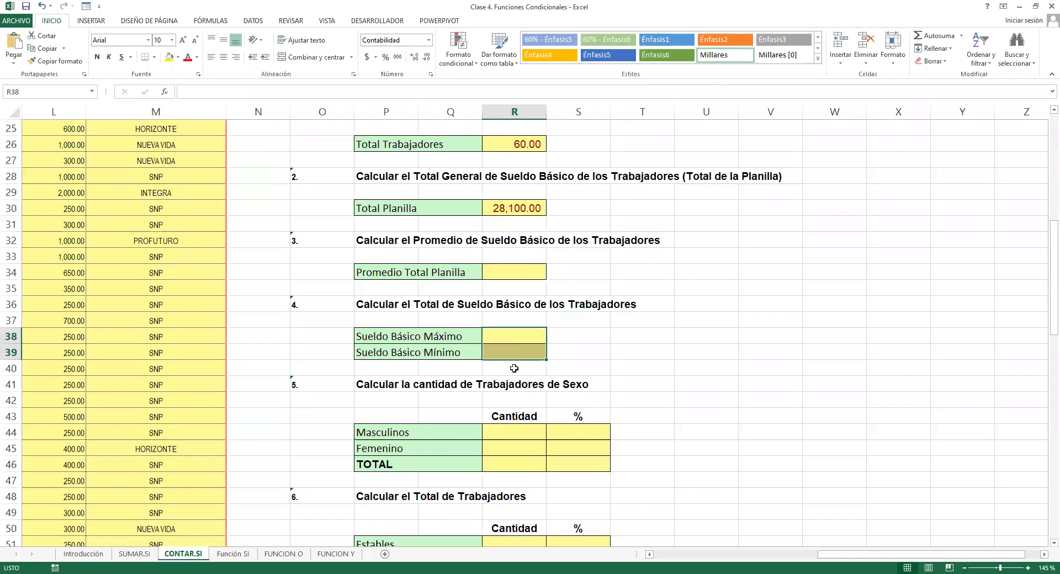
{"action": "scroll", "coordinate": [515, 405], "scroll_direction": "down", "scroll_amount": 1}
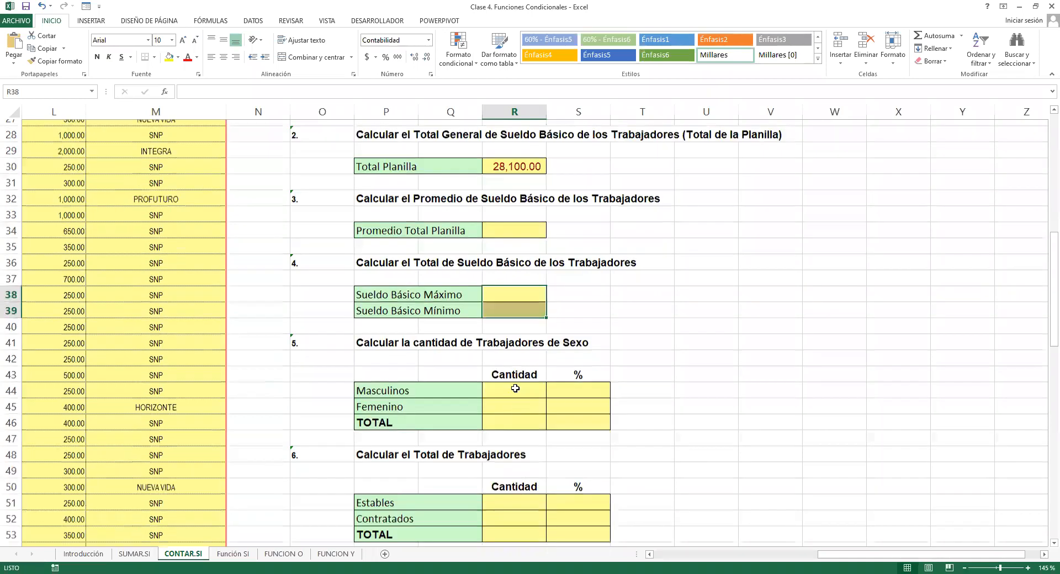
{"action": "scroll", "coordinate": [516, 342], "scroll_direction": "down", "scroll_amount": 1}
{"action": "left_click", "coordinate": [518, 340]}
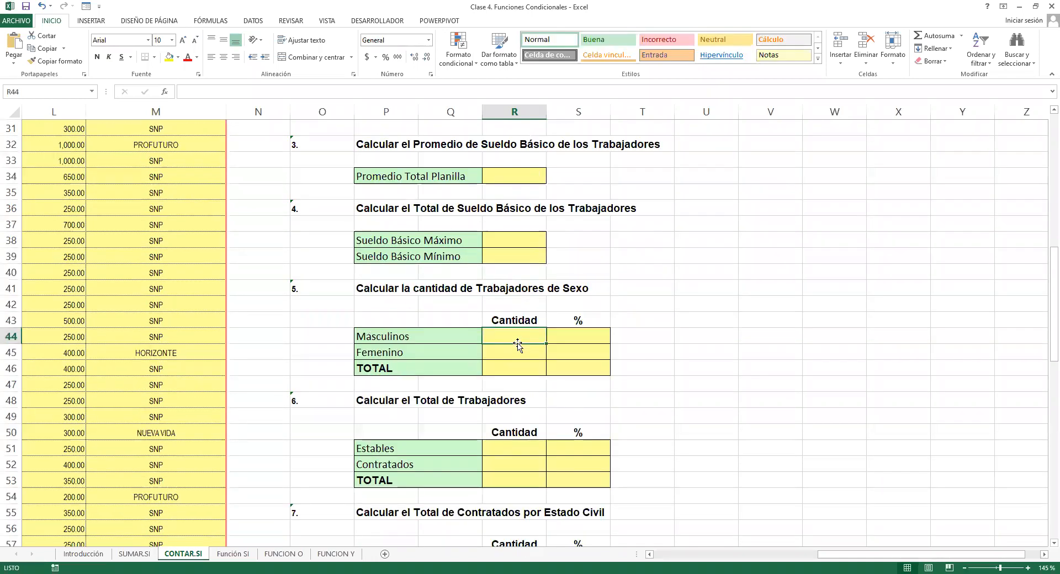
{"action": "left_click_drag", "start_coordinate": [842, 558], "coordinate": [712, 554]}
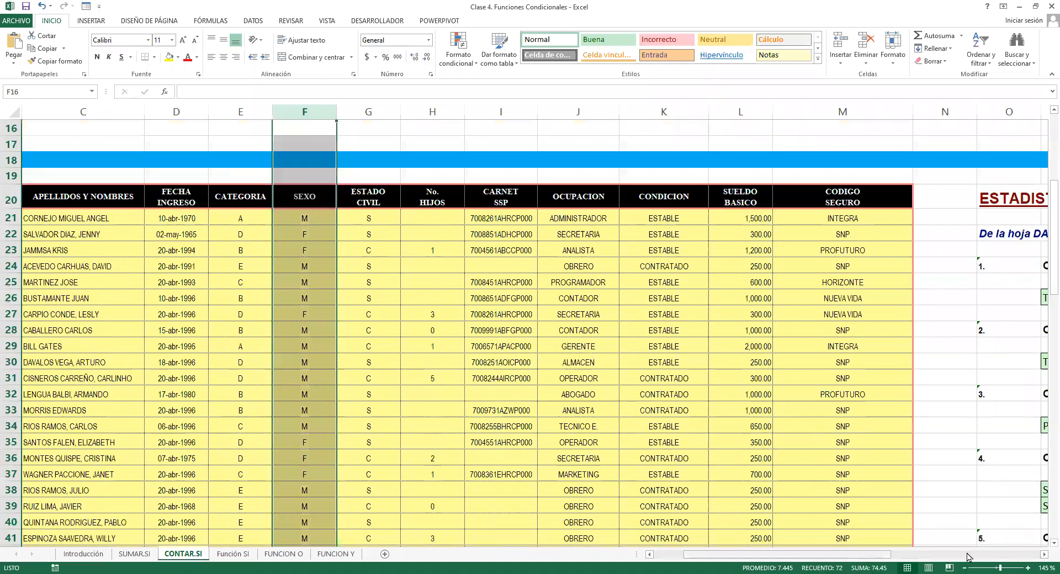
{"action": "scroll", "coordinate": [612, 461], "scroll_direction": "right", "scroll_amount": 8}
{"action": "scroll", "coordinate": [613, 460], "scroll_direction": "down", "scroll_amount": 2}
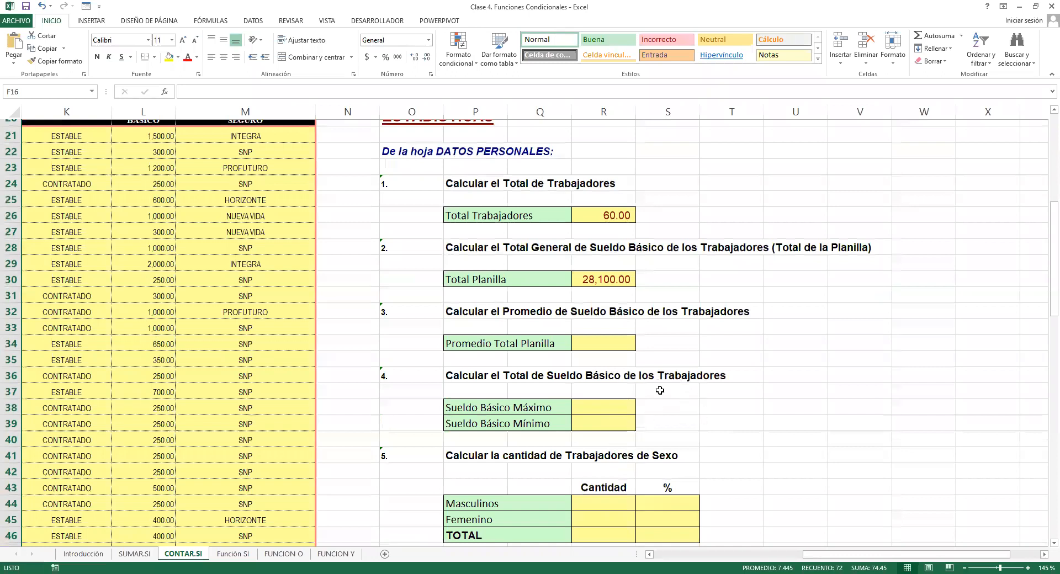
{"action": "scroll", "coordinate": [660, 390], "scroll_direction": "down", "scroll_amount": 2}
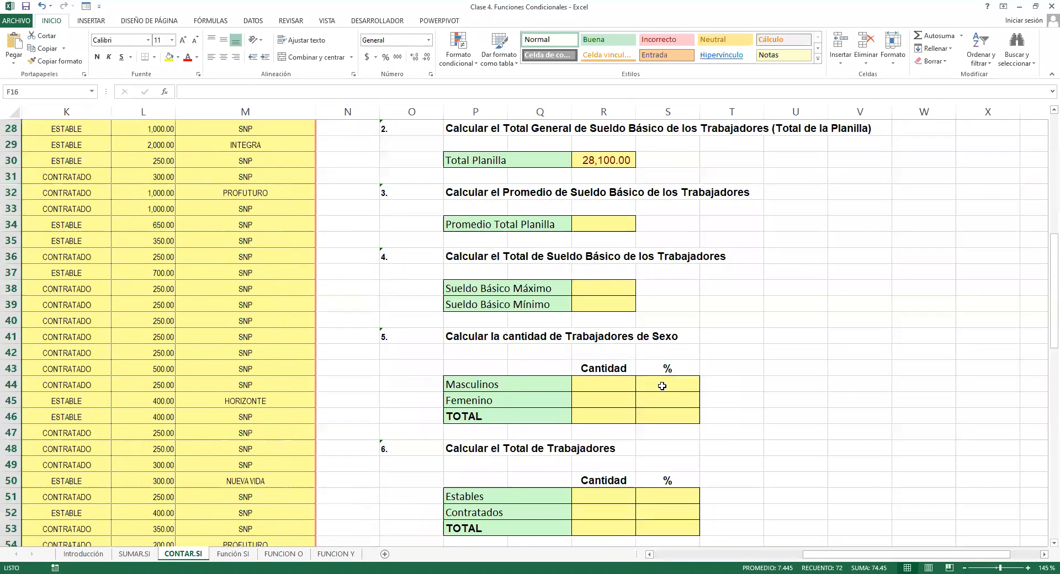
Review exercises 6 to 8 on workers by condition, civil status and occupation, and compare them with the worker data columns.
{"action": "left_click", "coordinate": [610, 416]}
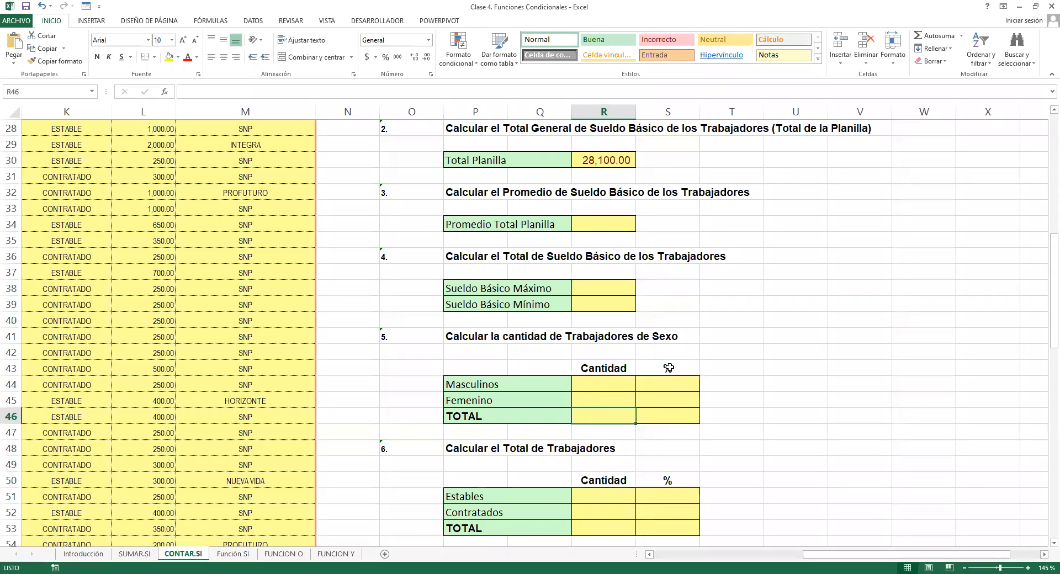
{"action": "scroll", "coordinate": [670, 369], "scroll_direction": "down", "scroll_amount": 1}
{"action": "scroll", "coordinate": [670, 368], "scroll_direction": "down", "scroll_amount": 4}
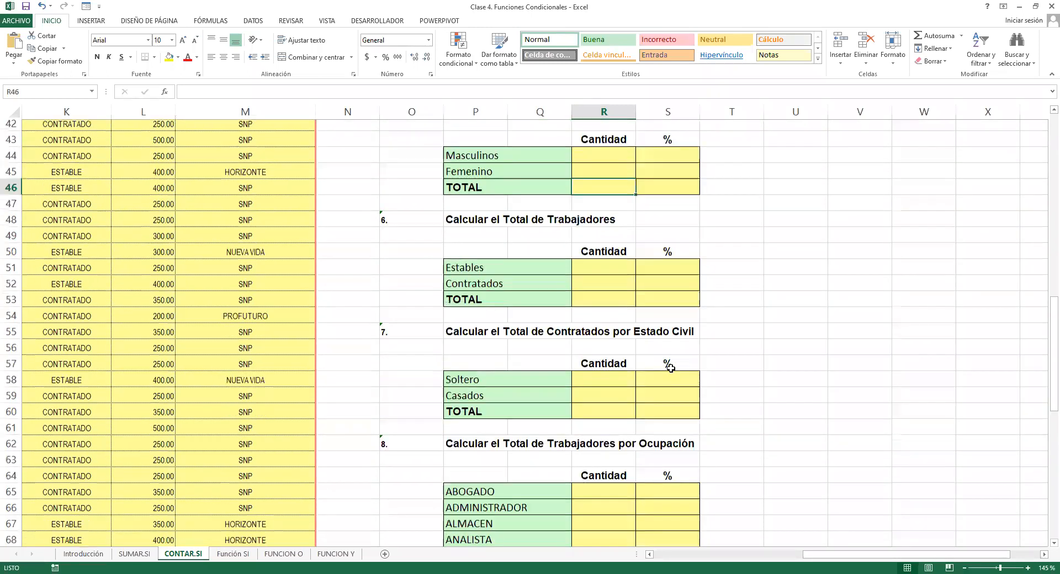
{"action": "scroll", "coordinate": [670, 365], "scroll_direction": "down", "scroll_amount": 2}
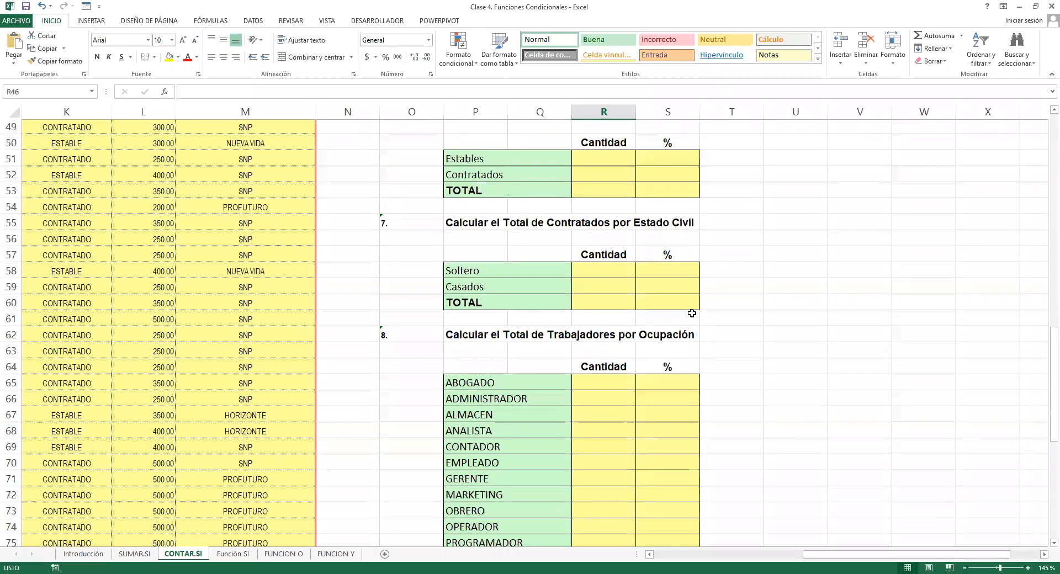
{"action": "left_click_drag", "start_coordinate": [536, 272], "coordinate": [608, 293]}
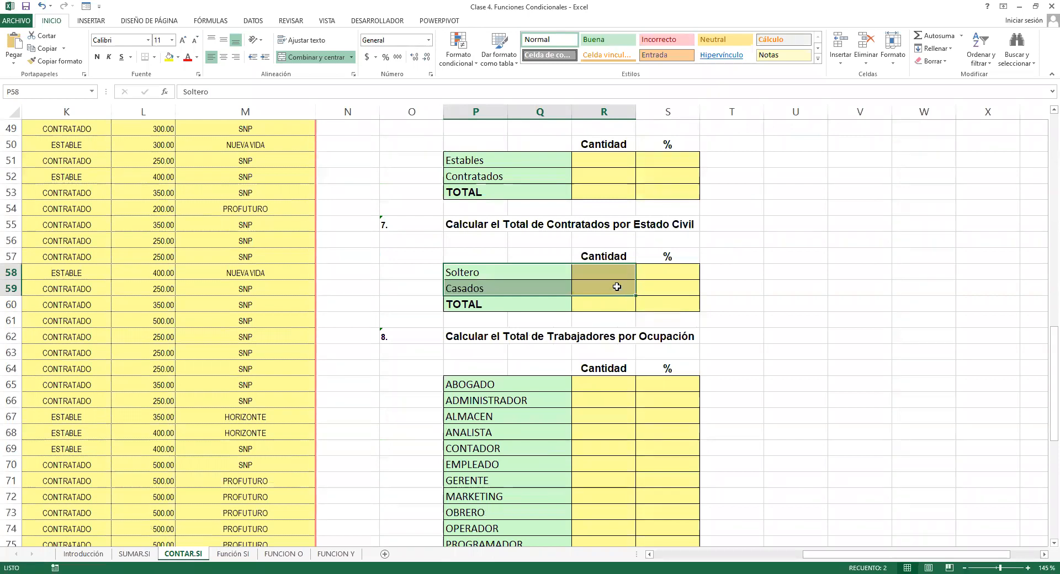
{"action": "scroll", "coordinate": [609, 384], "scroll_direction": "down", "scroll_amount": 2}
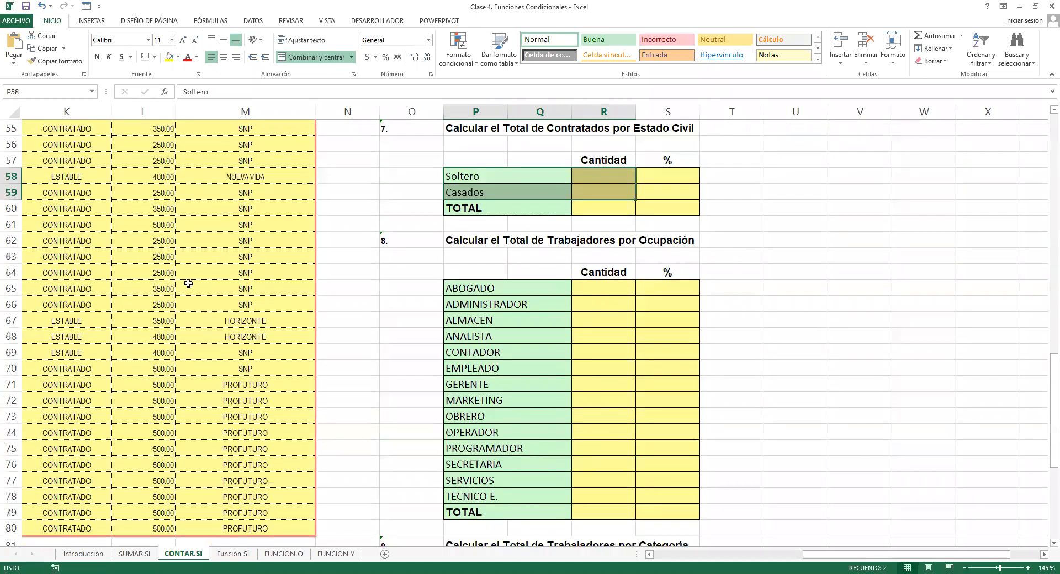
{"action": "scroll", "coordinate": [193, 280], "scroll_direction": "up", "scroll_amount": 4}
{"action": "scroll", "coordinate": [817, 560], "scroll_direction": "up", "scroll_amount": 5}
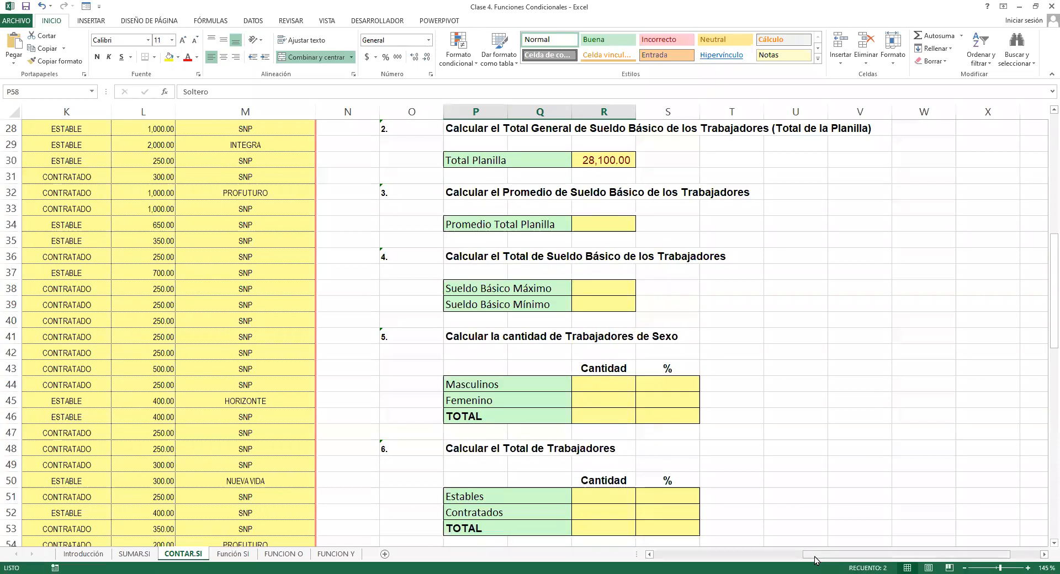
{"action": "left_click_drag", "start_coordinate": [817, 559], "coordinate": [762, 558]}
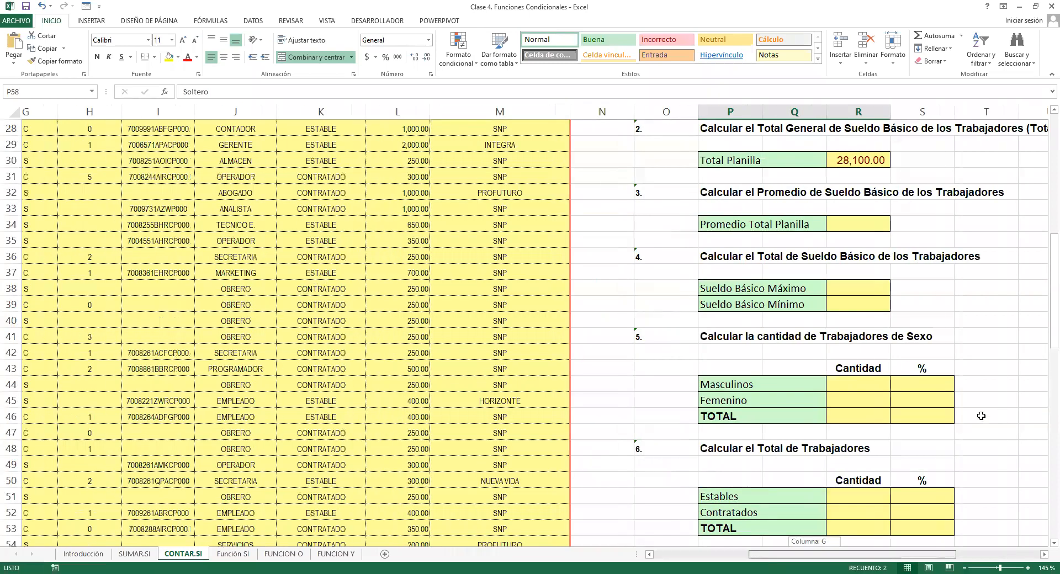
{"action": "scroll", "coordinate": [927, 409], "scroll_direction": "up", "scroll_amount": 4}
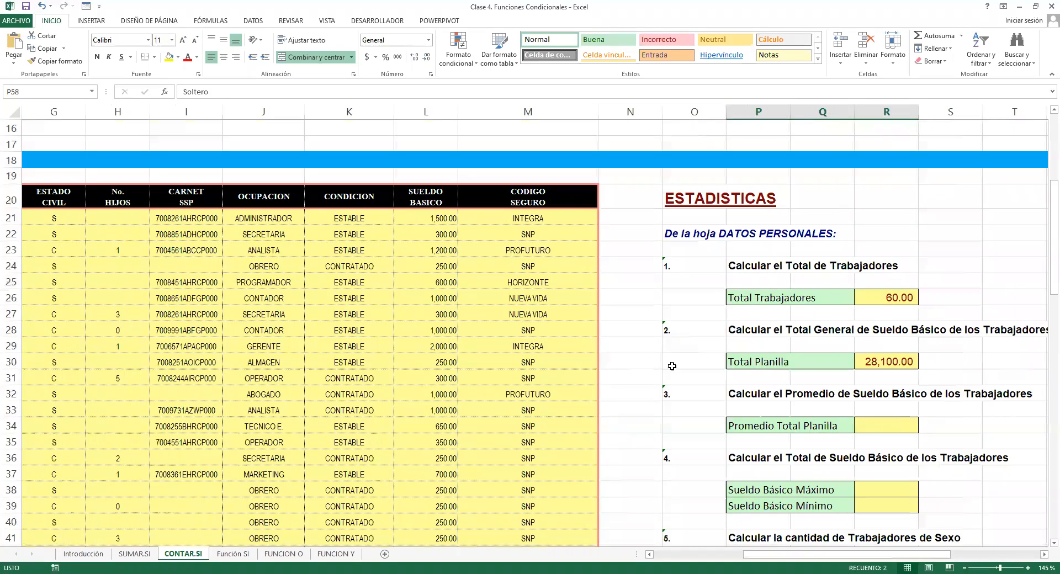
{"action": "scroll", "coordinate": [846, 328], "scroll_direction": "down", "scroll_amount": 3}
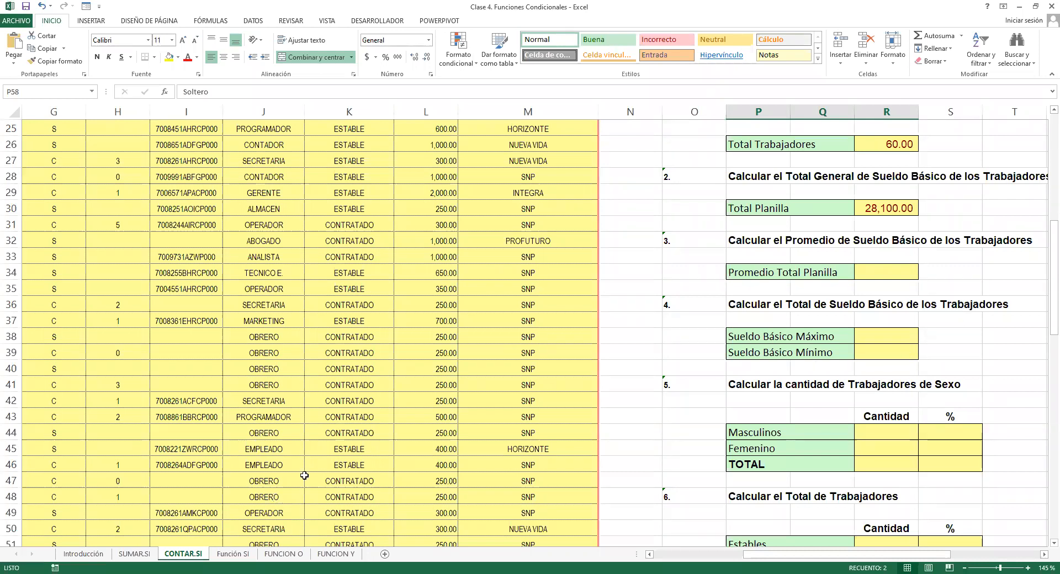
On the Función SI sheet, increase the height of row 9 so the yellow instruction box shows its full text.
{"action": "left_click", "coordinate": [233, 553]}
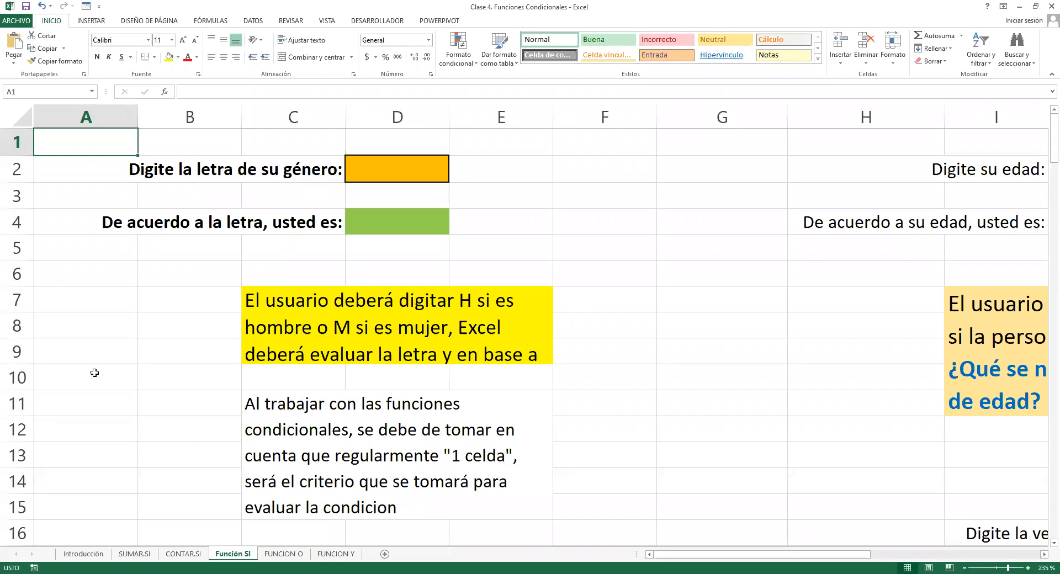
{"action": "left_click_drag", "start_coordinate": [28, 365], "coordinate": [32, 429]}
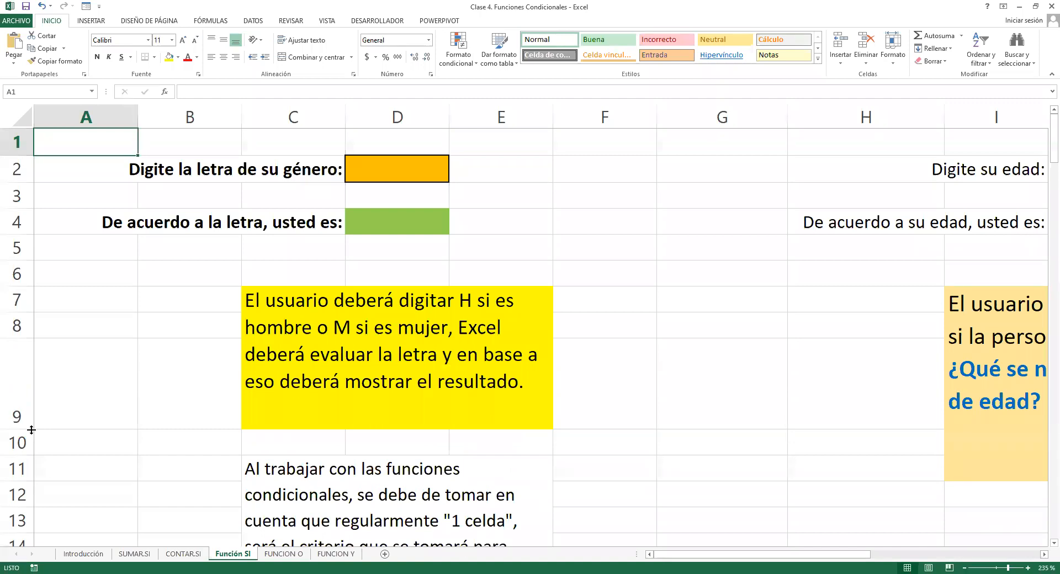
{"action": "scroll", "coordinate": [216, 409], "scroll_direction": "down", "scroll_amount": 1}
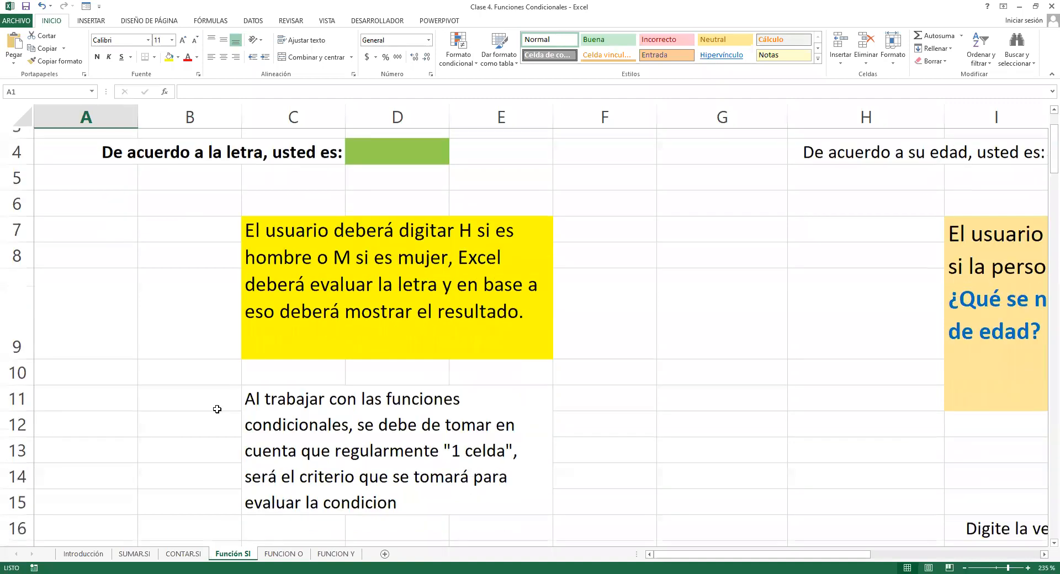
{"action": "scroll", "coordinate": [217, 409], "scroll_direction": "down", "scroll_amount": 1}
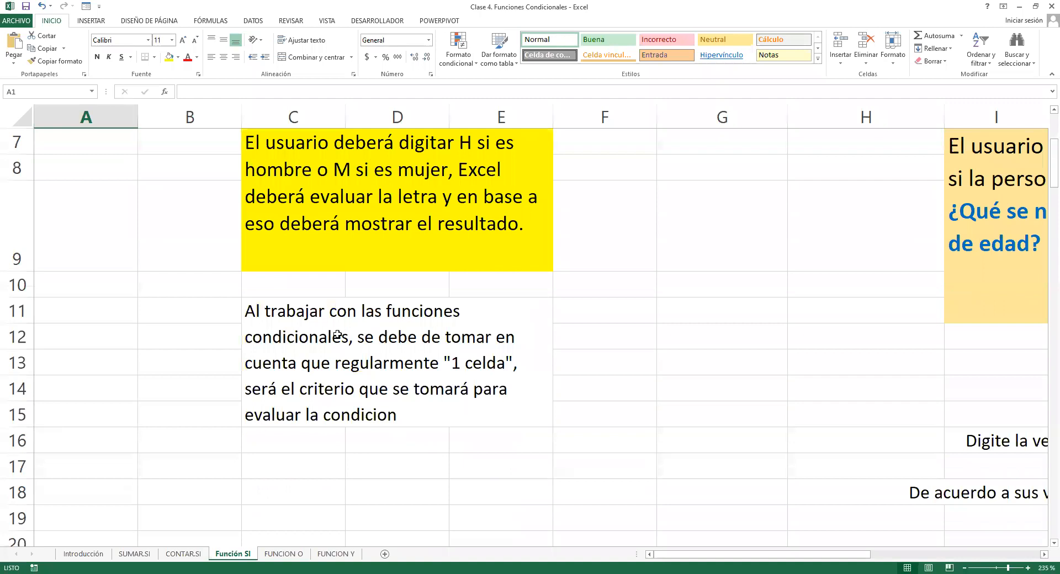
Read the note on conditional functions in C11 and examine the gender letter cell D2 and result cell D4.
{"action": "left_click", "coordinate": [337, 334]}
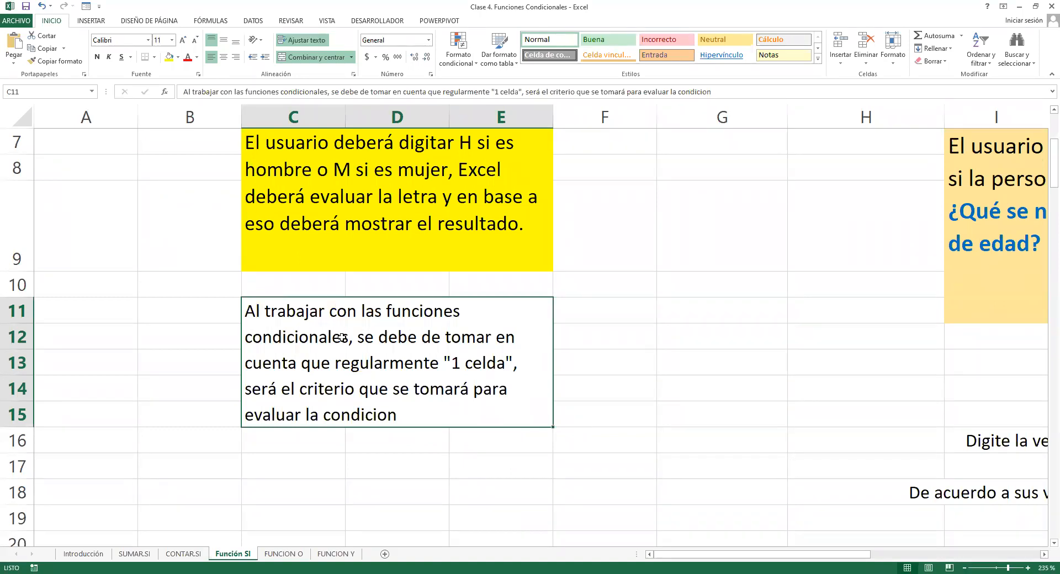
{"action": "scroll", "coordinate": [338, 335], "scroll_direction": "up", "scroll_amount": 2}
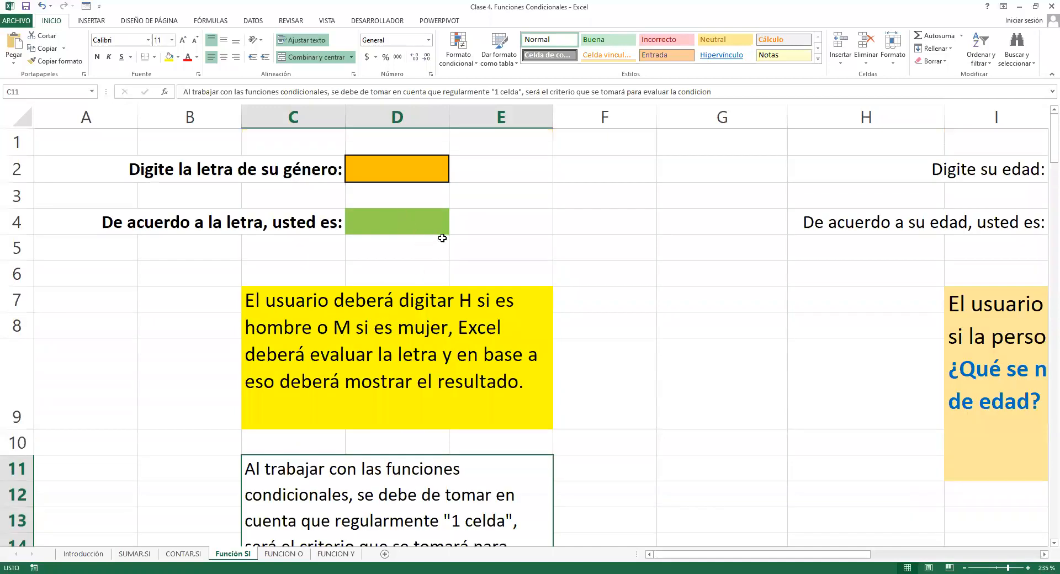
{"action": "left_click", "coordinate": [388, 219]}
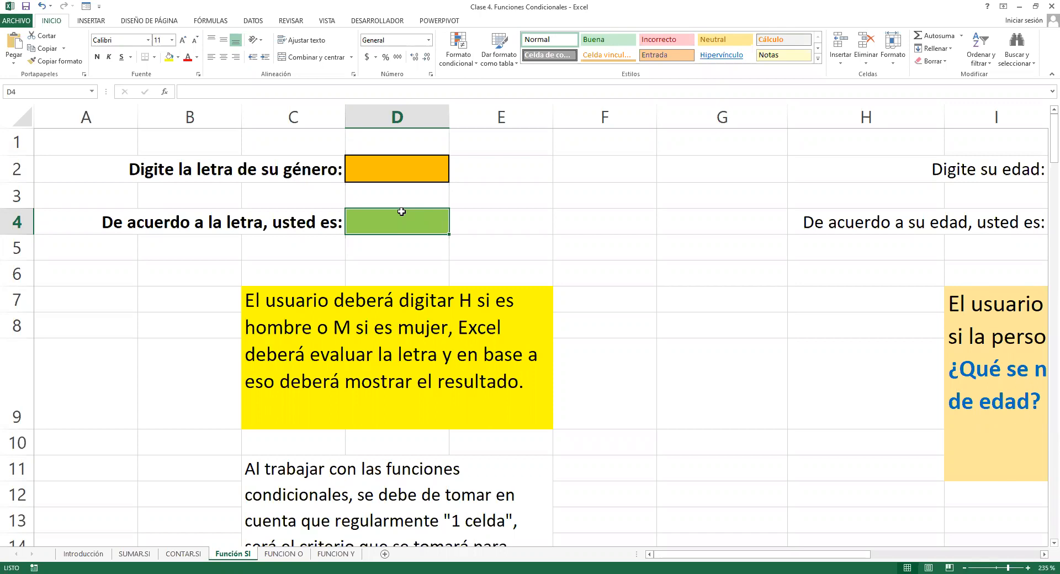
{"action": "left_click", "coordinate": [384, 168]}
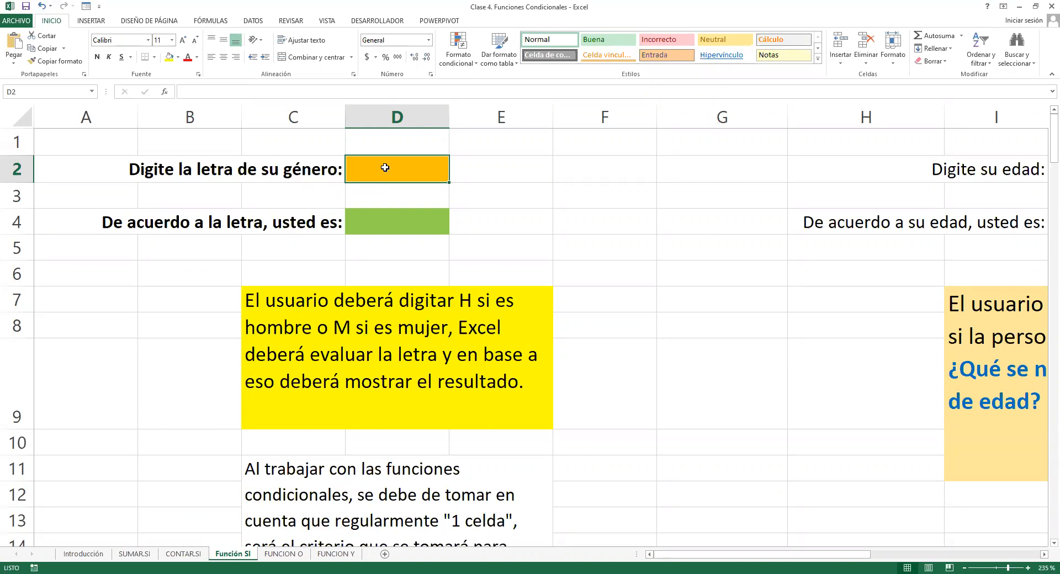
{"action": "left_click", "coordinate": [404, 231]}
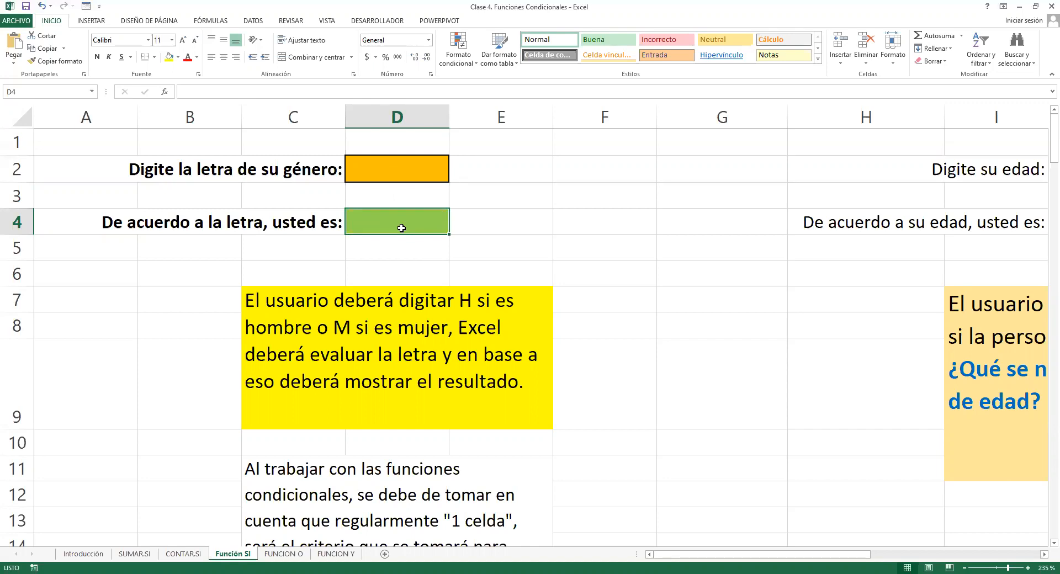
{"action": "type", "text": "="}
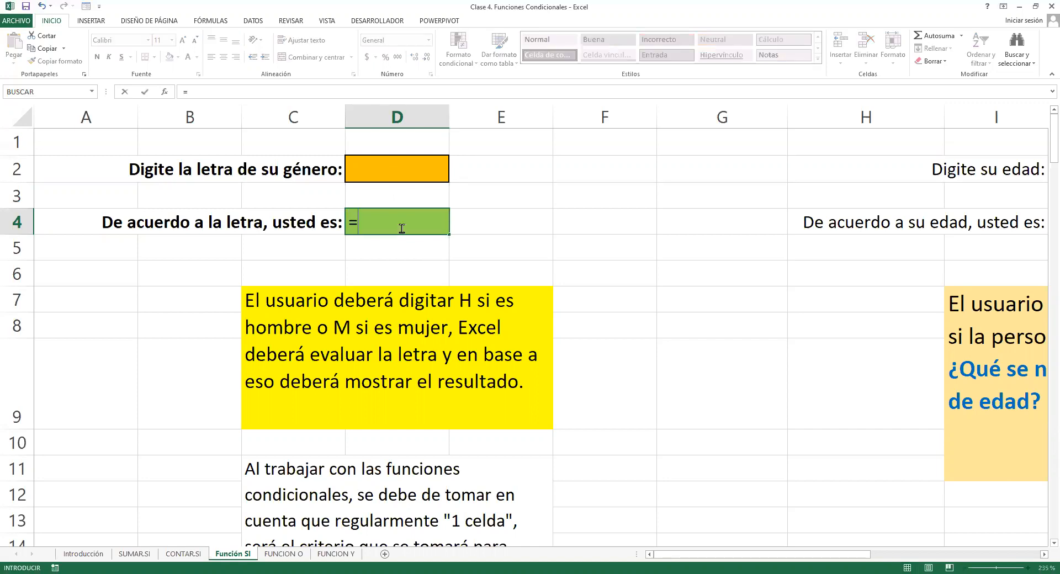
{"action": "type", "text": "SI("}
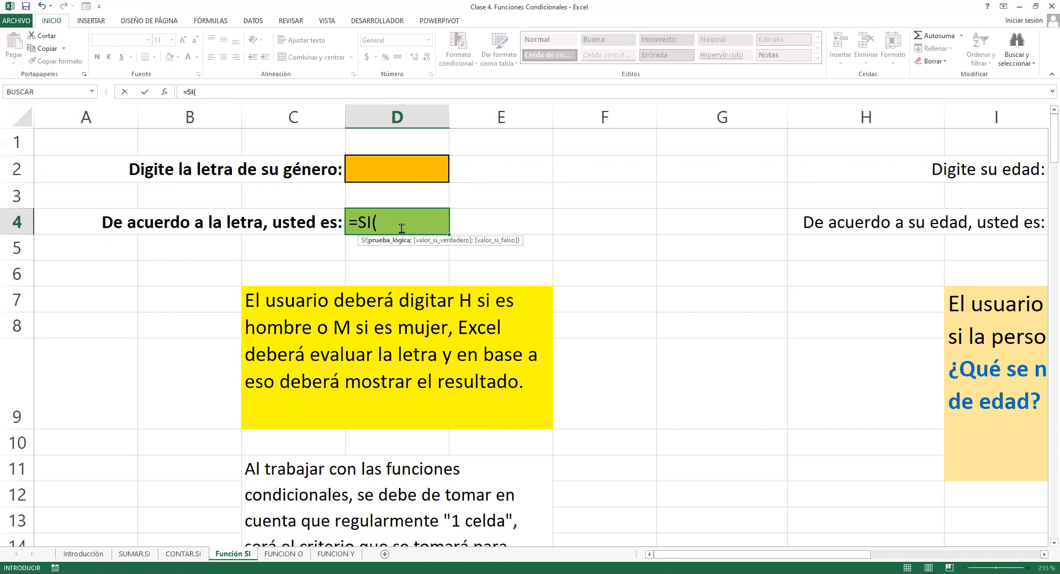
{"action": "key", "text": "Escape"}
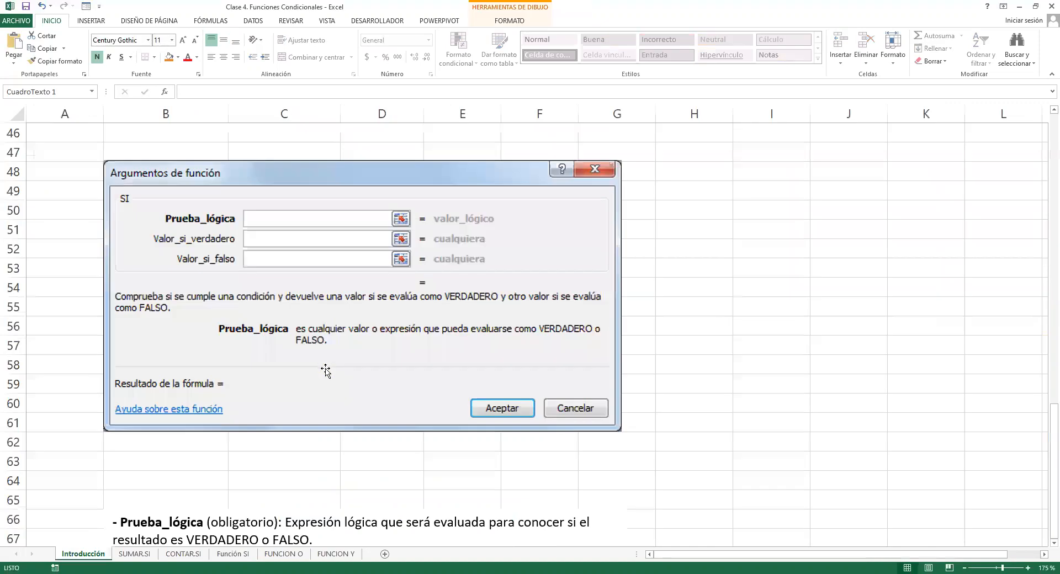
Examine the description of the SI function's arguments on the Introducción sheet.
{"action": "scroll", "coordinate": [326, 374], "scroll_direction": "down", "scroll_amount": 1}
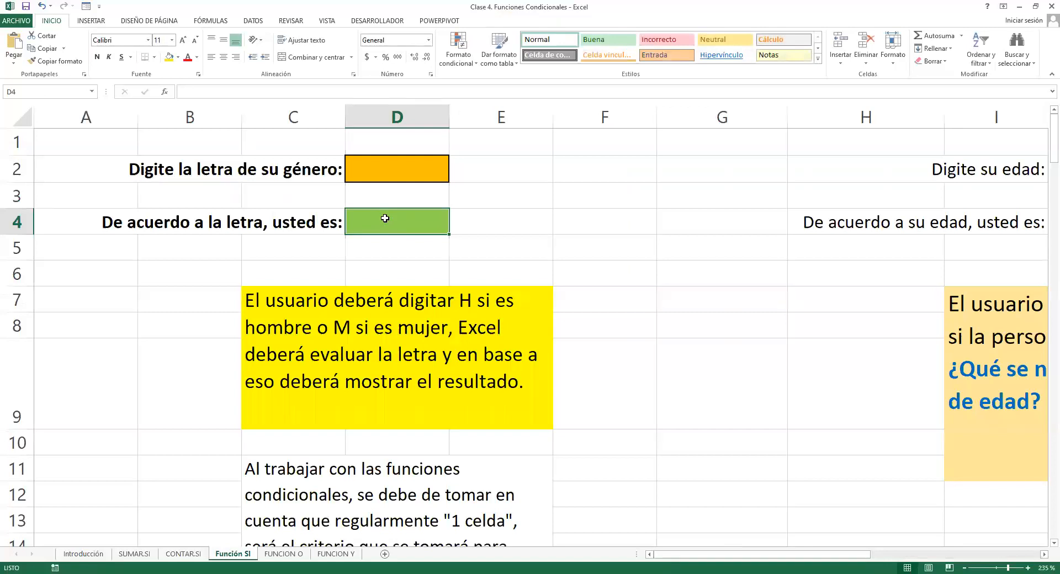
{"action": "type", "text": "="}
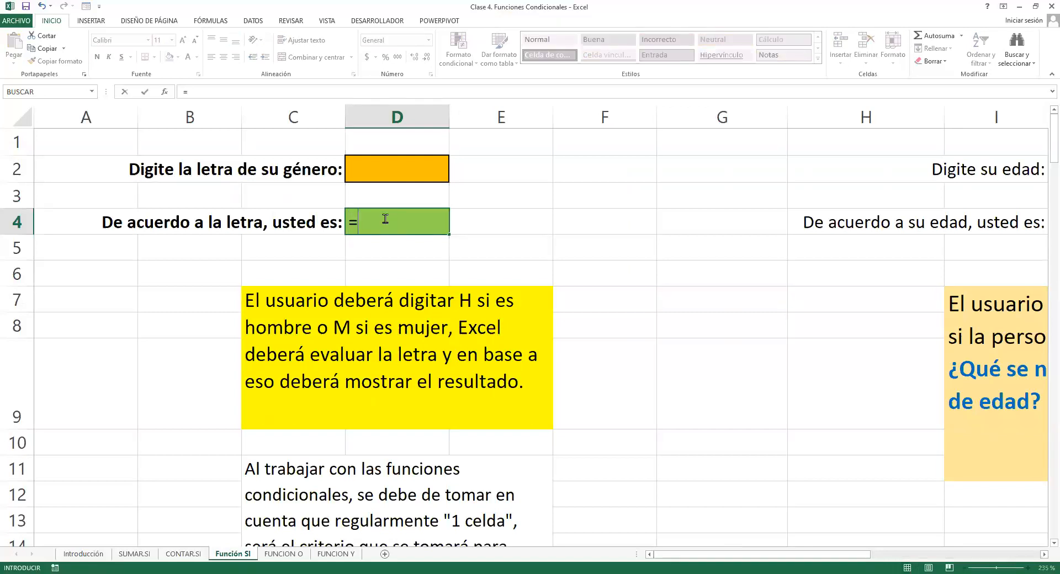
{"action": "type", "text": "S"}
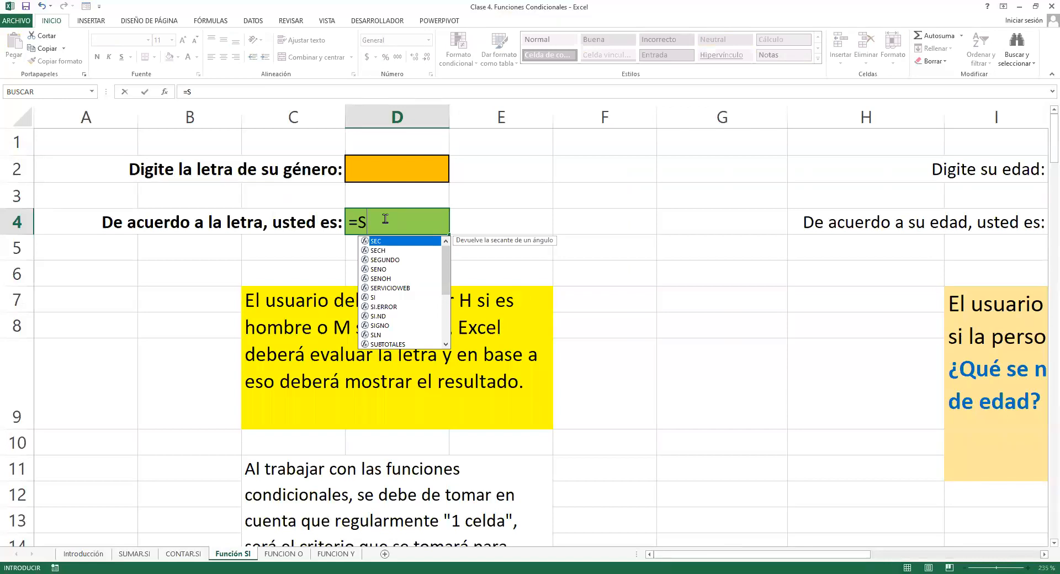
{"action": "type", "text": "I("}
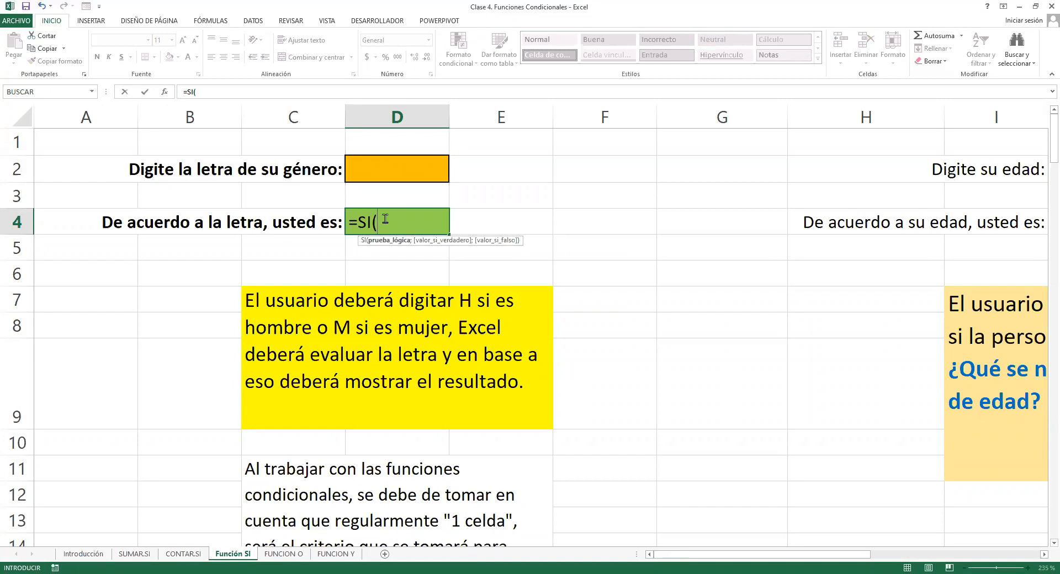
{"action": "key", "text": "Escape"}
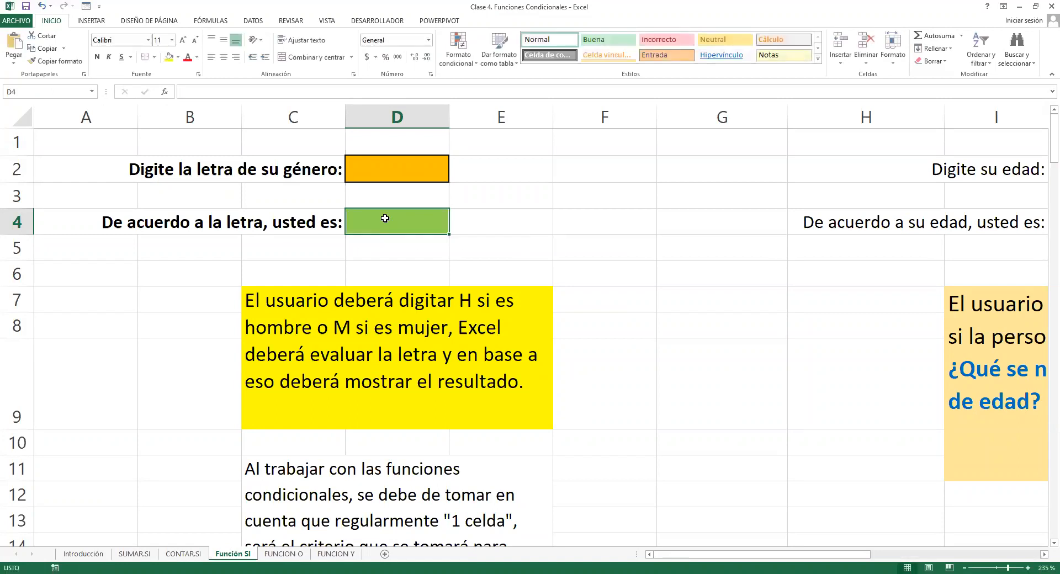
Insert the SI function in D4 through its arguments dialog, with D2="H" as the logical test.
{"action": "left_click", "coordinate": [165, 96]}
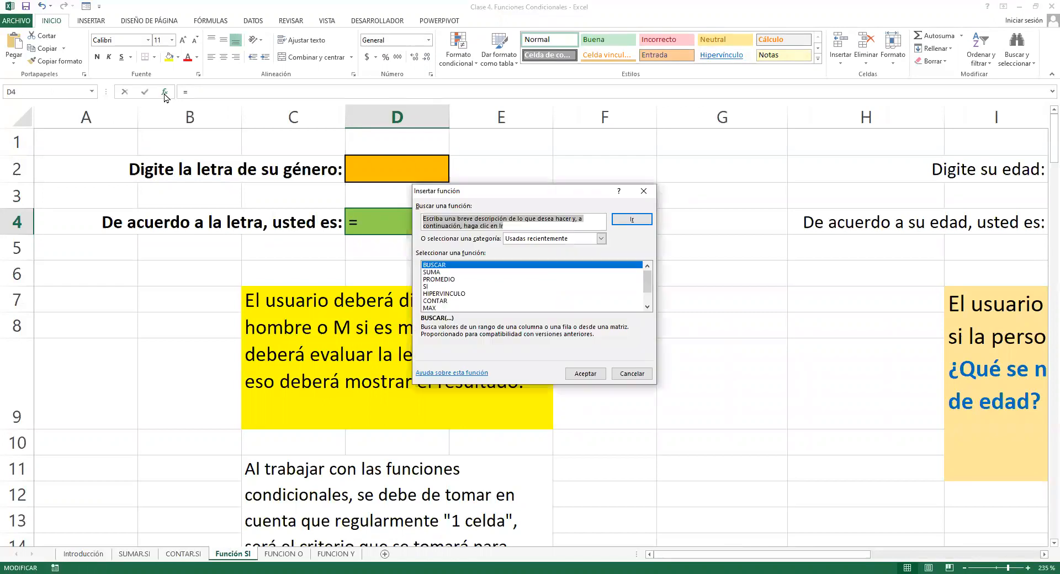
{"action": "left_click", "coordinate": [426, 286]}
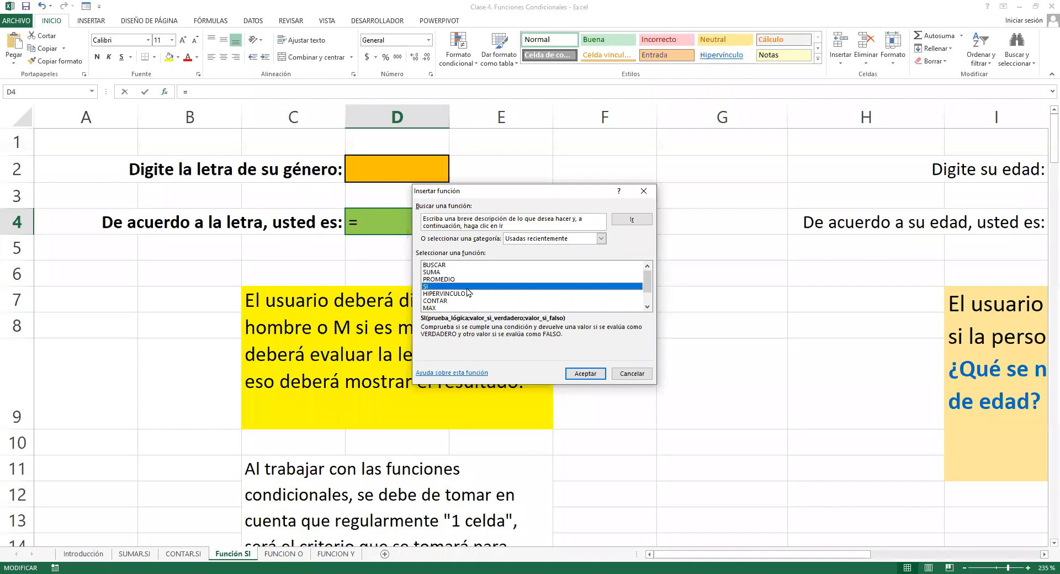
{"action": "left_click", "coordinate": [586, 374]}
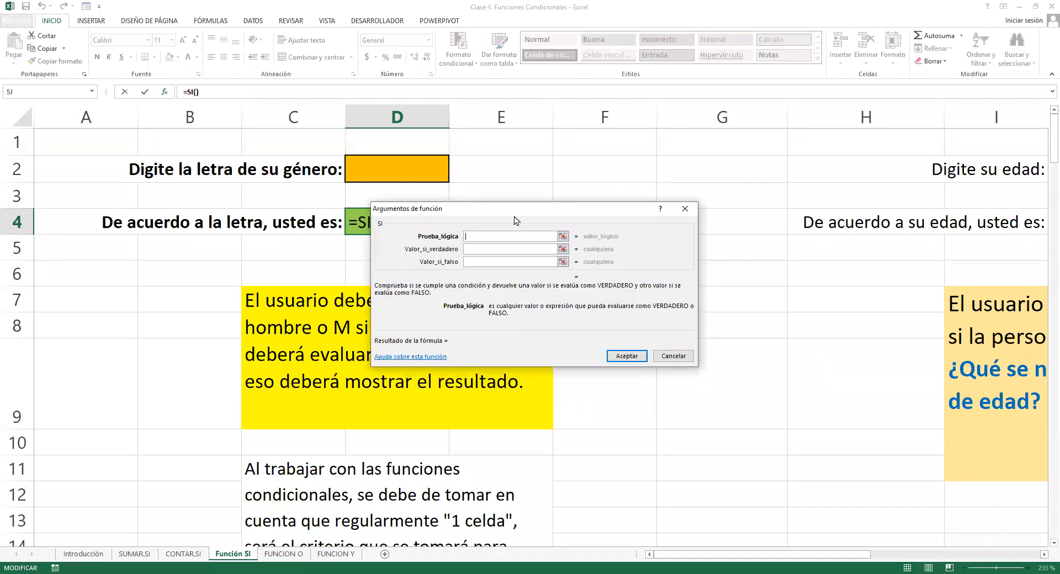
{"action": "left_click_drag", "start_coordinate": [514, 220], "coordinate": [379, 359]}
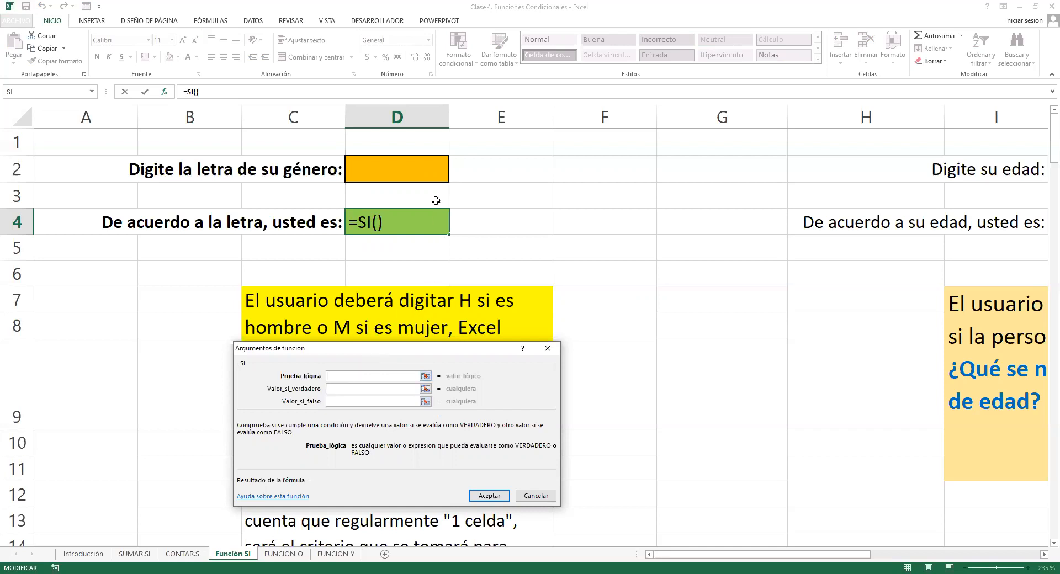
{"action": "left_click", "coordinate": [423, 169]}
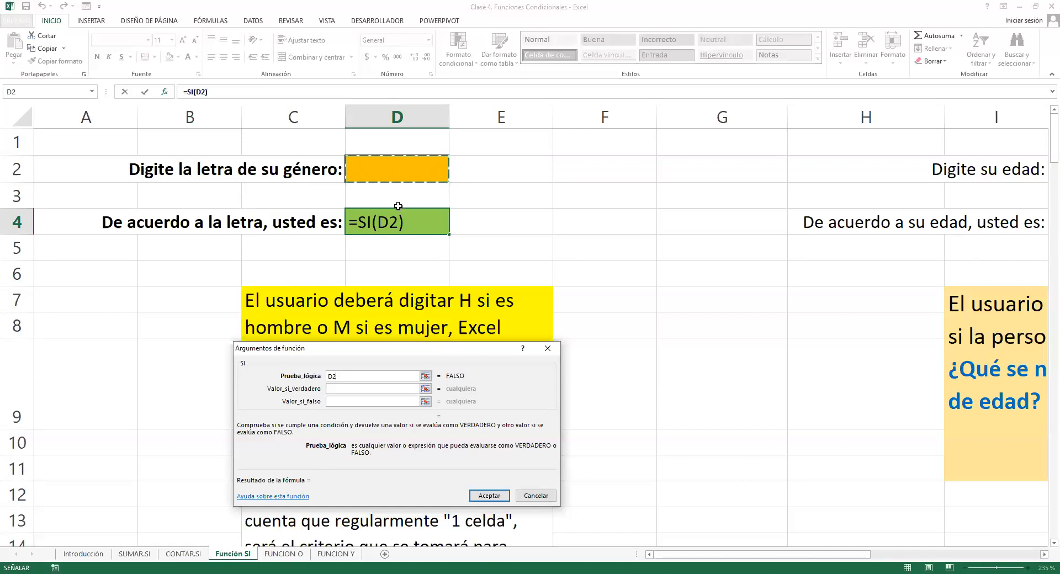
{"action": "left_click", "coordinate": [357, 376]}
{"action": "type", "text": "="}
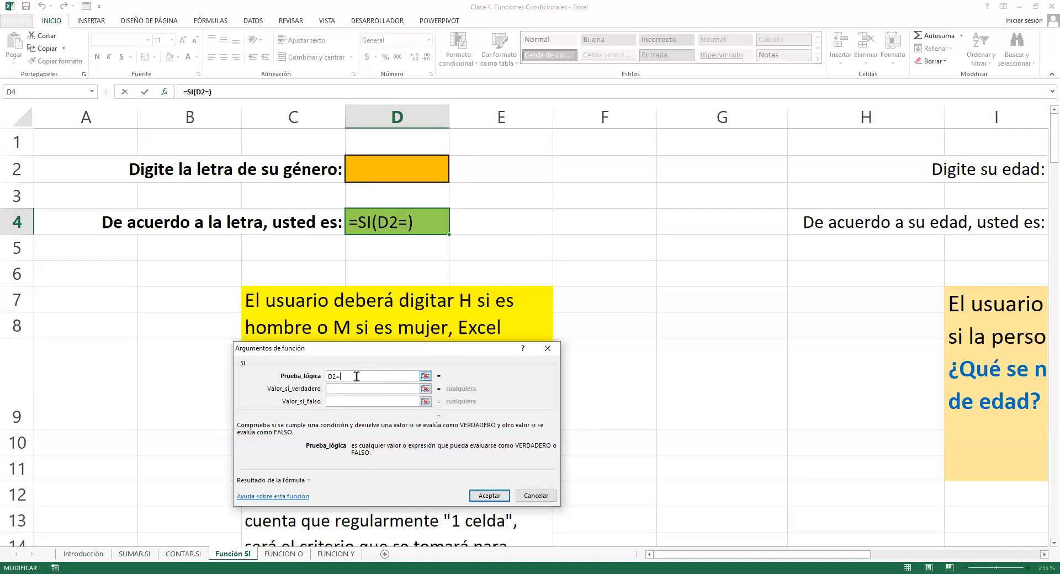
{"action": "type", "text": "\"H\""}
Set the true value to "ERES HOMBRE" and the false value to "ERES MUJER", and accept the function.
{"action": "left_click", "coordinate": [336, 390]}
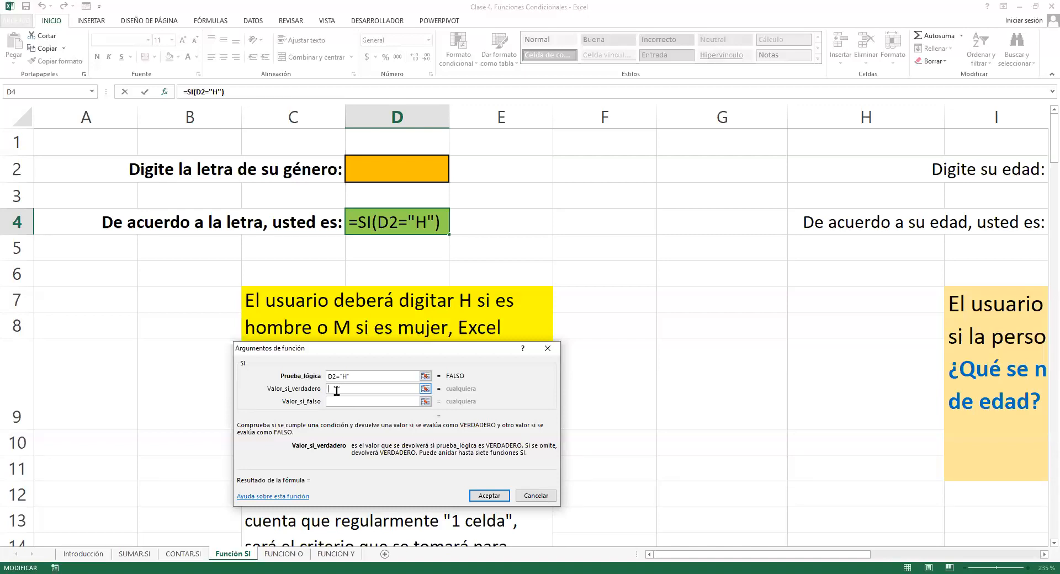
{"action": "type", "text": "\"ERES HOMBRE\""}
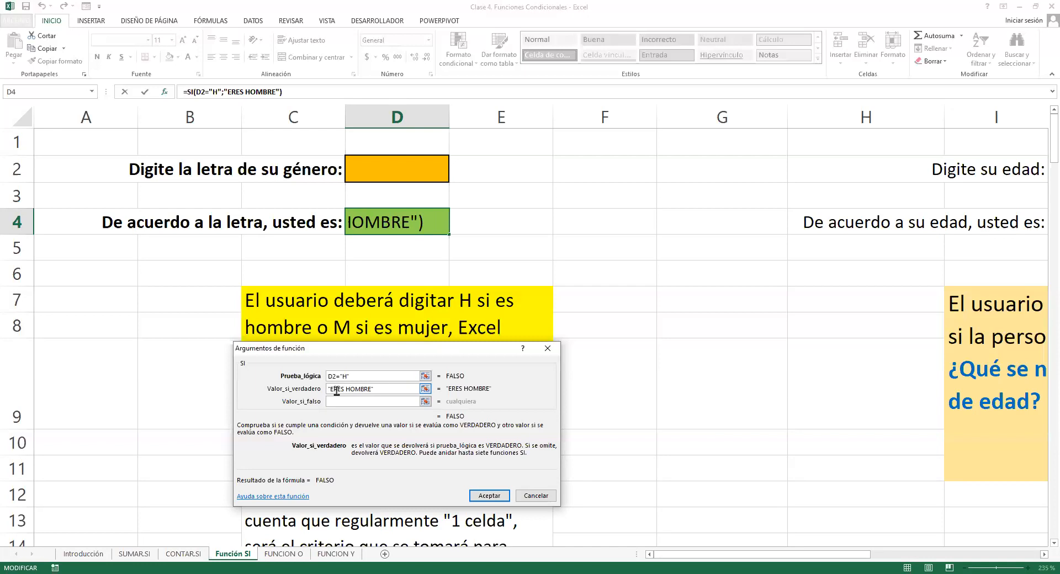
{"action": "left_click", "coordinate": [344, 402]}
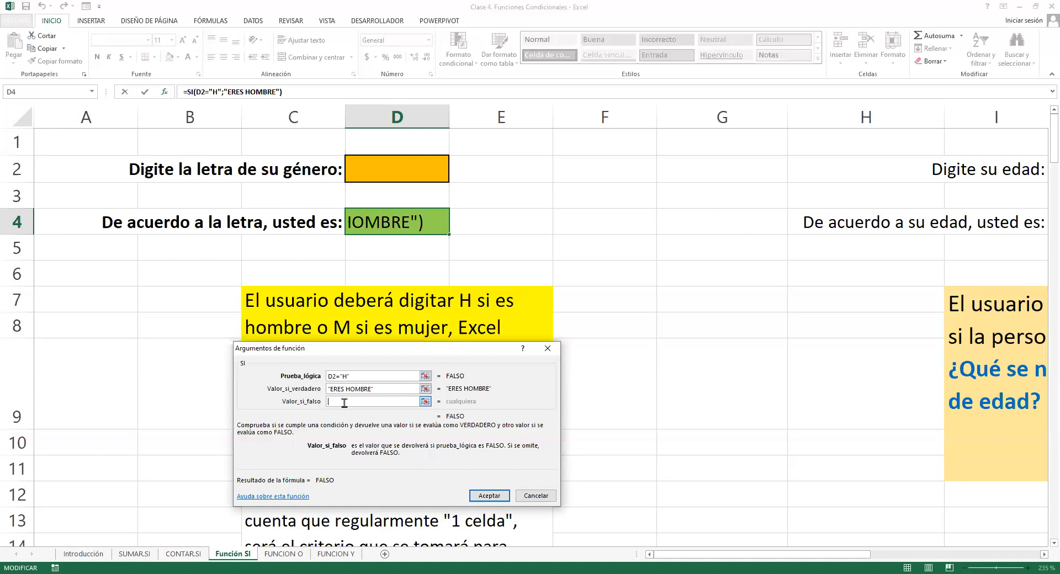
{"action": "type", "text": "\""}
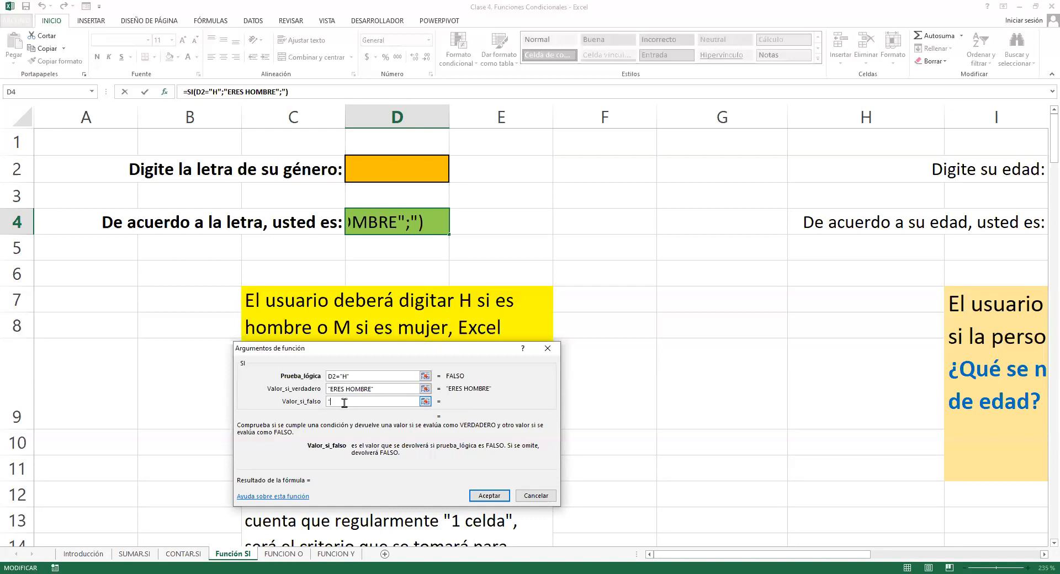
{"action": "type", "text": "ERES MUJER"}
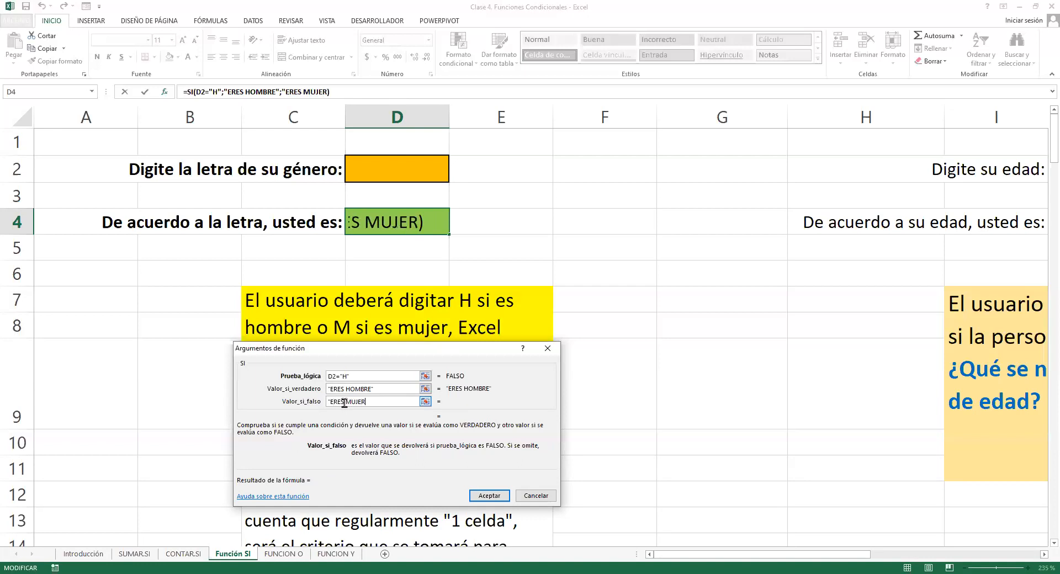
{"action": "type", "text": "\""}
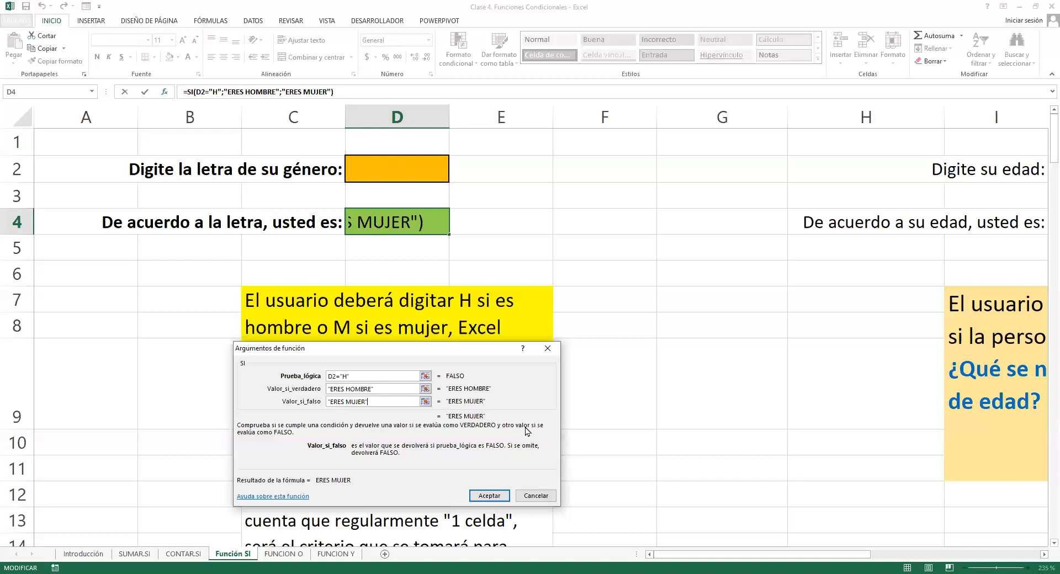
{"action": "key", "text": "Return"}
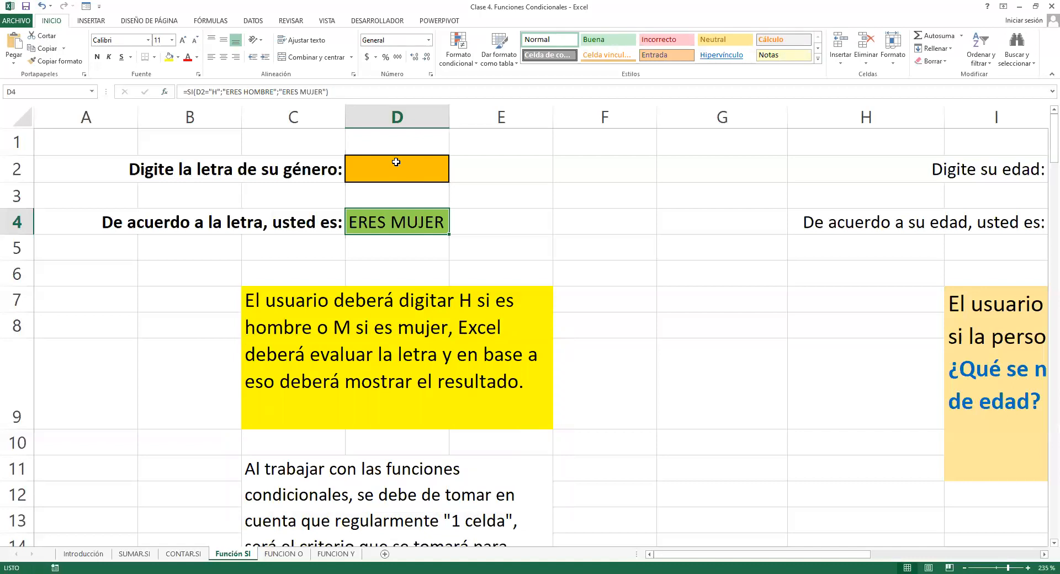
Enter H as the gender letter in D2 and widen column D to fit the full result text in D4.
{"action": "type", "text": "H"}
{"action": "key", "text": "Escape"}
{"action": "left_click", "coordinate": [385, 156]}
{"action": "type", "text": "H"}
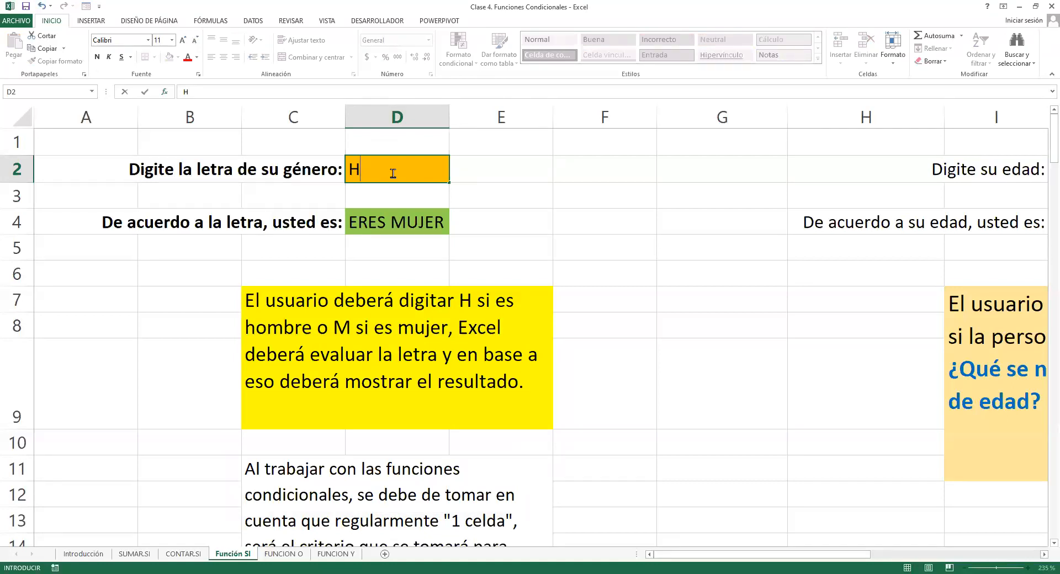
{"action": "key", "text": "Return"}
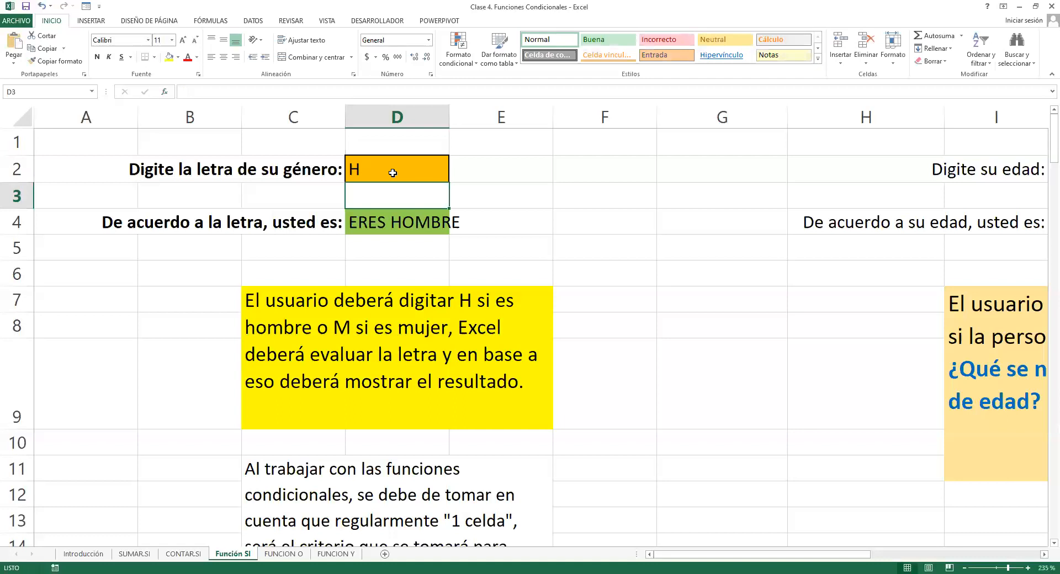
{"action": "left_click_drag", "start_coordinate": [449, 117], "coordinate": [472, 120]}
{"action": "left_click", "coordinate": [392, 218]}
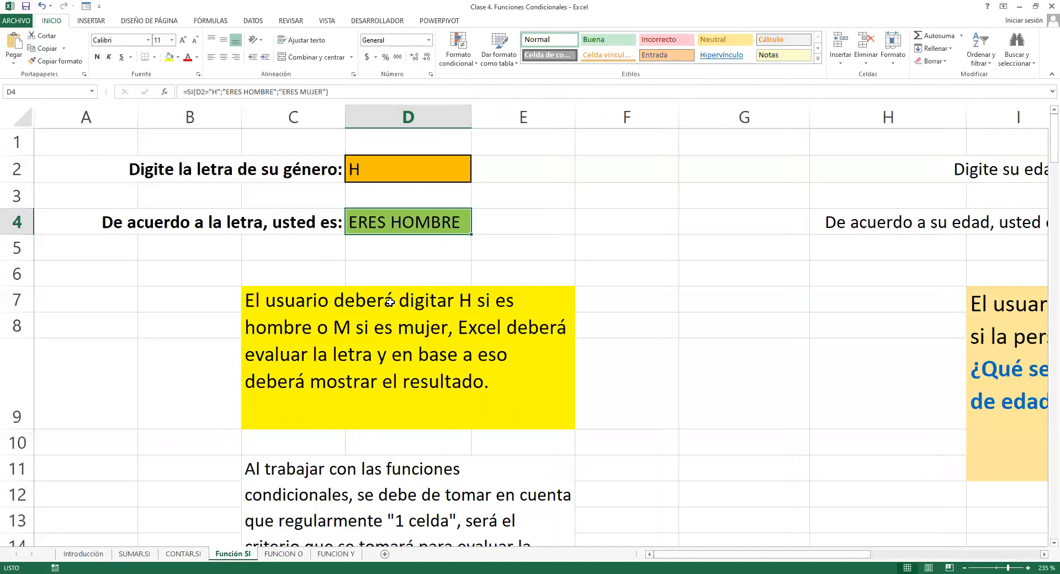
Test the SI formula by entering M, H and M again in the gender letter cell D2.
{"action": "left_click", "coordinate": [402, 174]}
{"action": "type", "text": "M"}
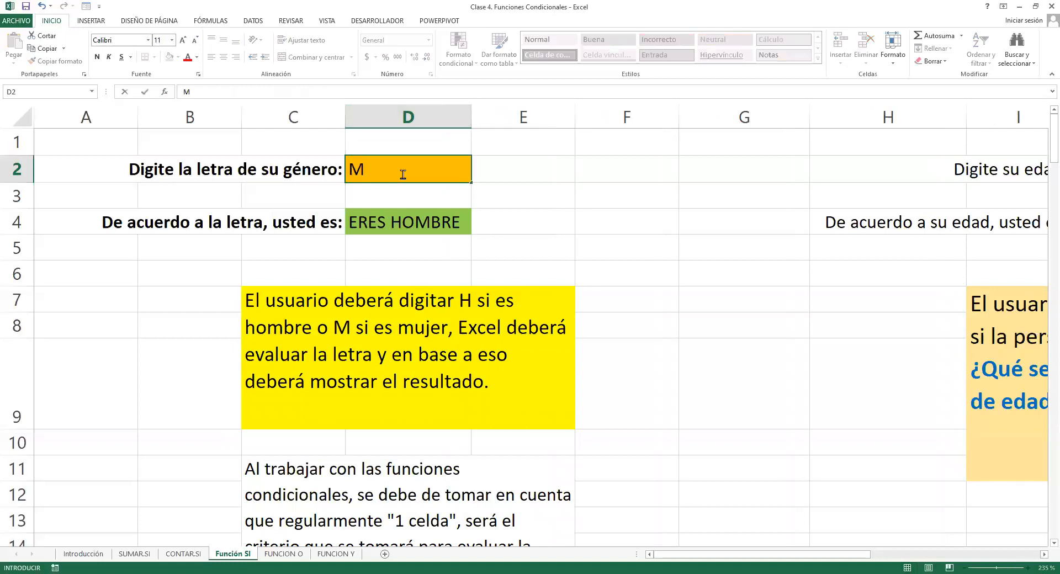
{"action": "key", "text": "Return"}
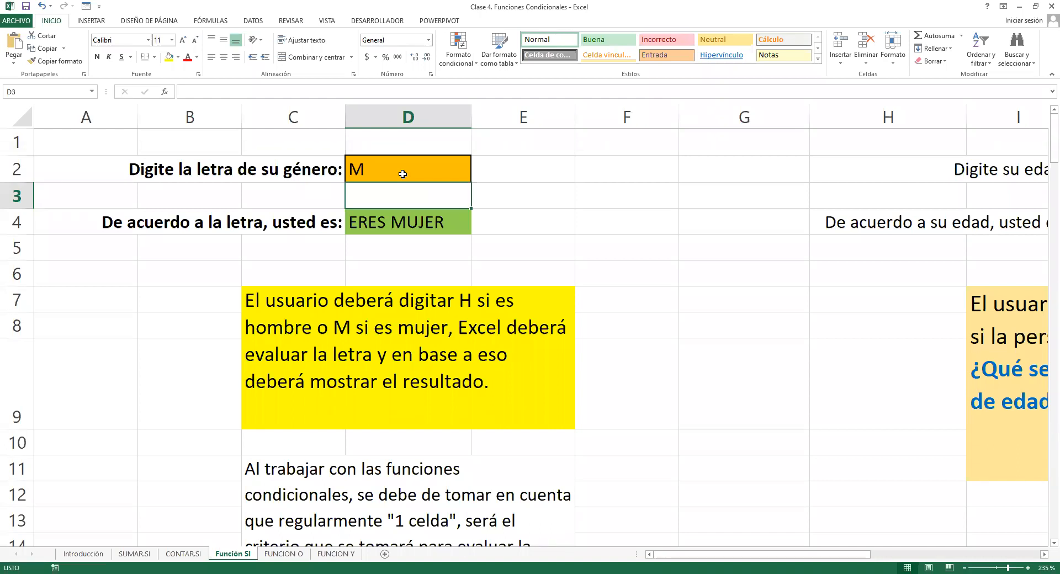
{"action": "left_click", "coordinate": [402, 174]}
{"action": "type", "text": "H"}
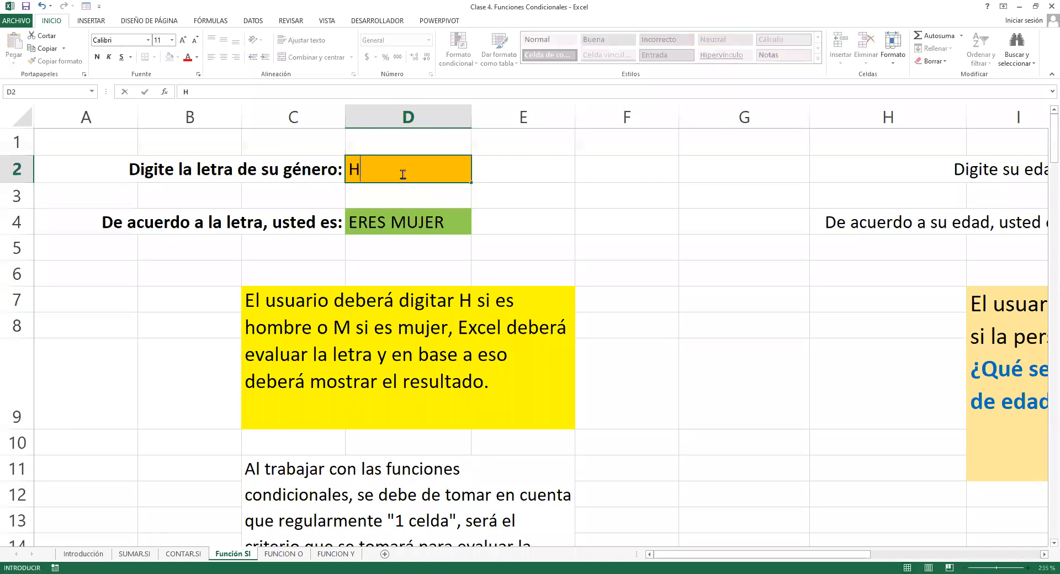
{"action": "key", "text": "Return"}
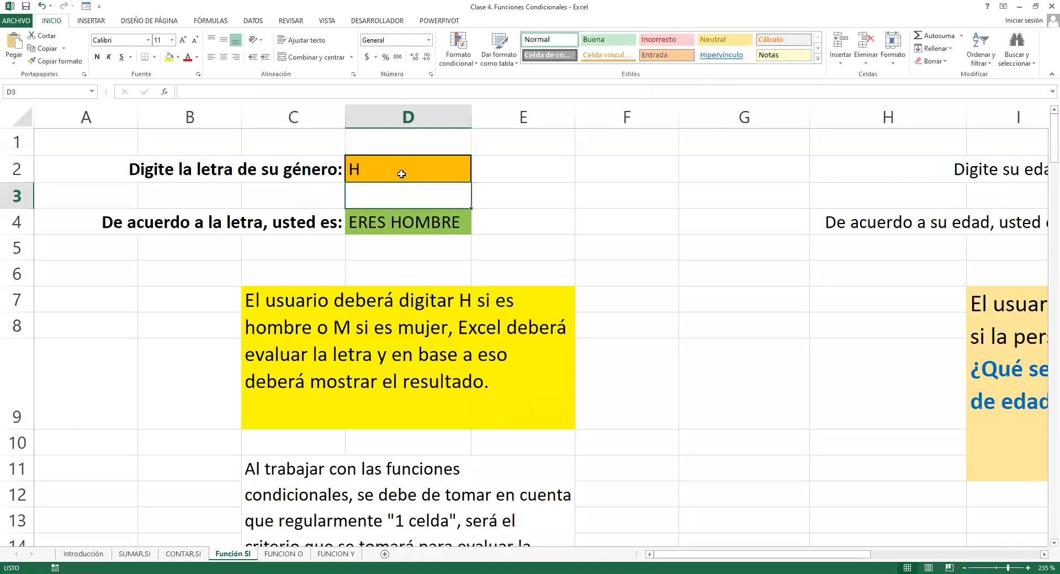
{"action": "left_click", "coordinate": [402, 174]}
{"action": "type", "text": "M"}
{"action": "key", "text": "Return"}
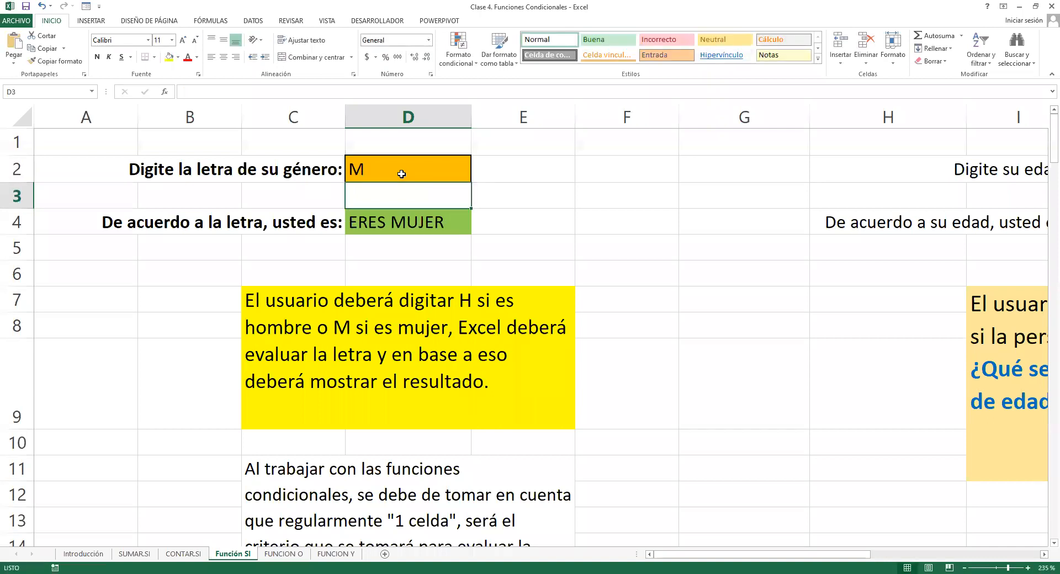
Review the SI function arguments used in D4.
{"action": "left_click", "coordinate": [417, 226]}
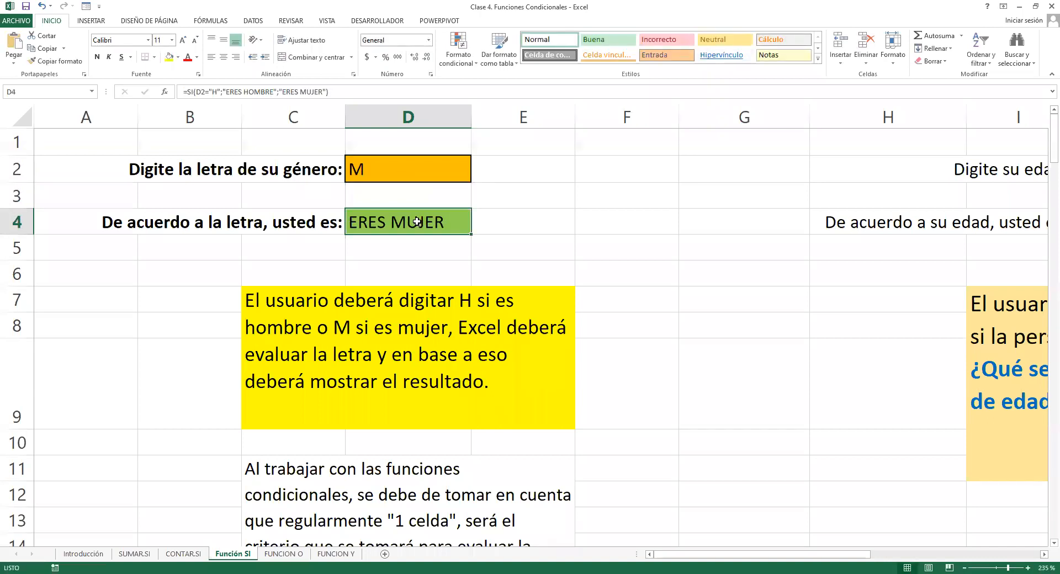
{"action": "left_click", "coordinate": [164, 92]}
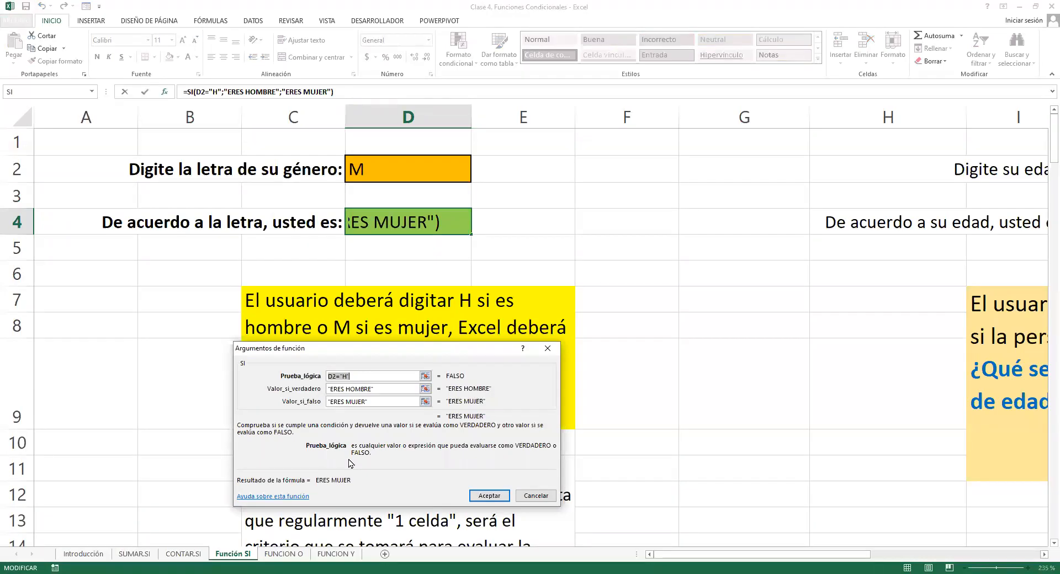
{"action": "key", "text": "Return"}
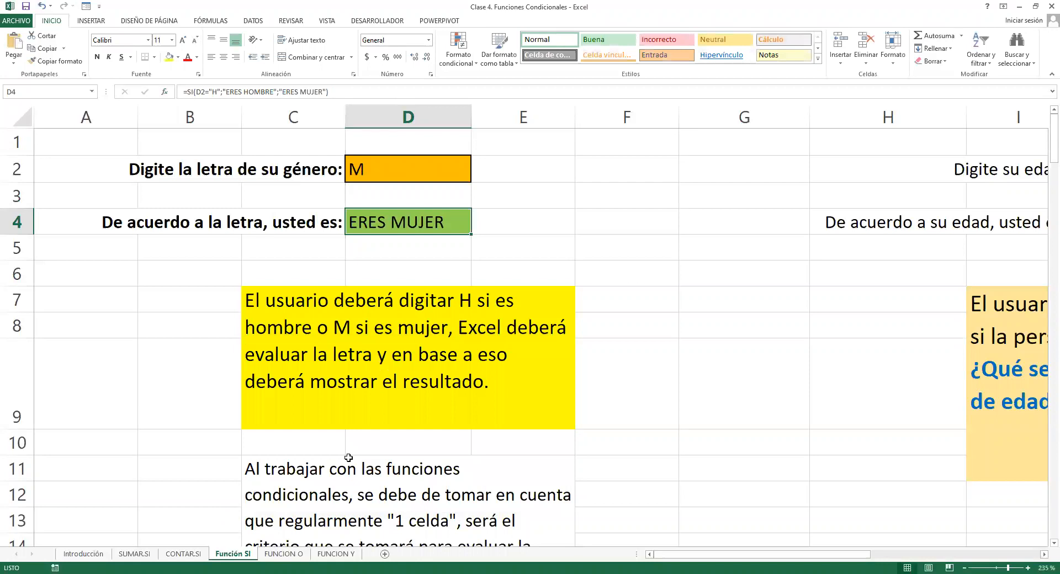
Replace the formula in D4 with =SI(D2;"ERES HOMBRE";"ERES MUJER").
{"action": "key", "text": "Delete"}
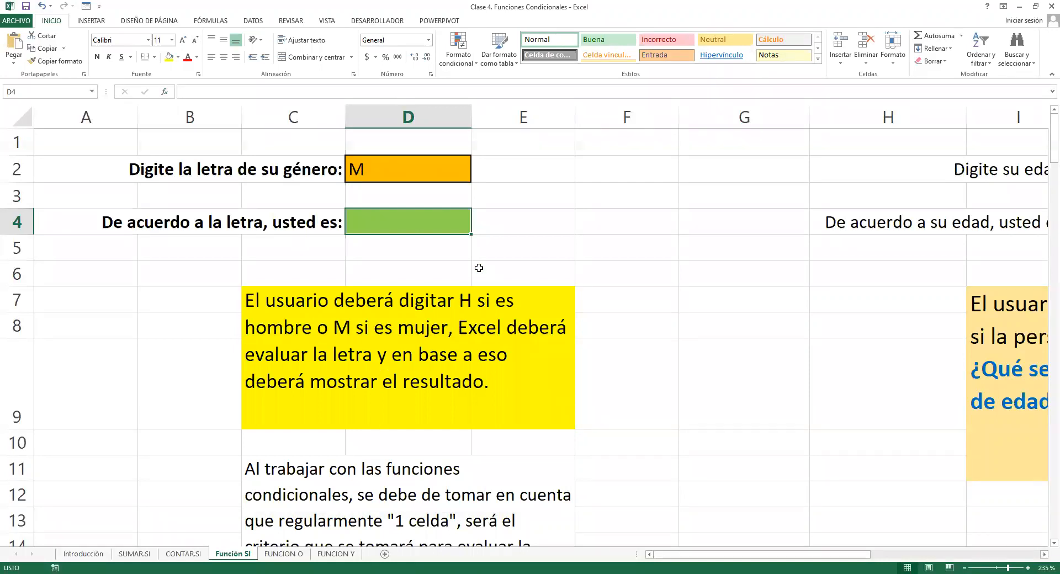
{"action": "type", "text": "="}
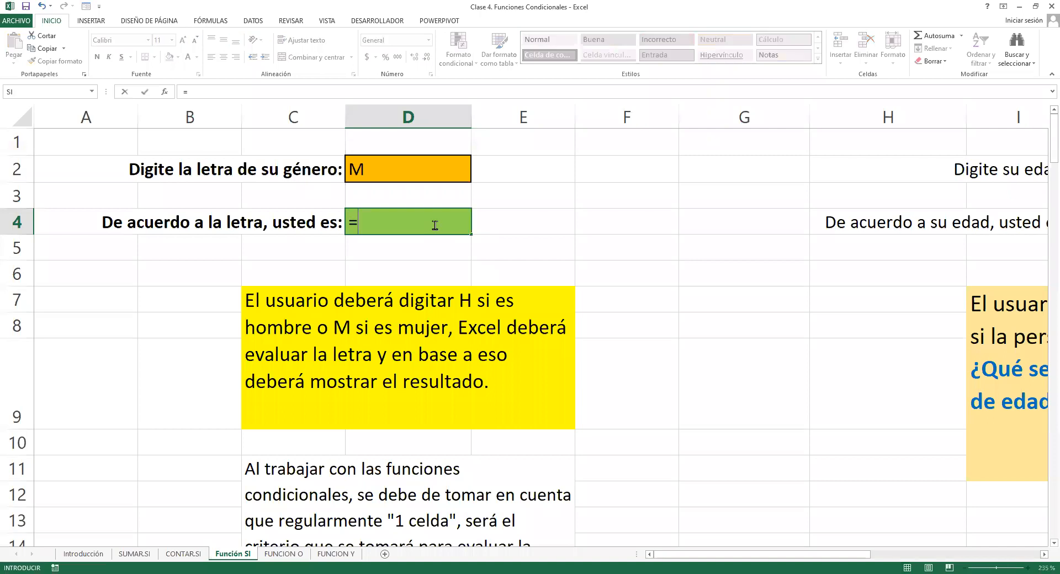
{"action": "type", "text": "SI("}
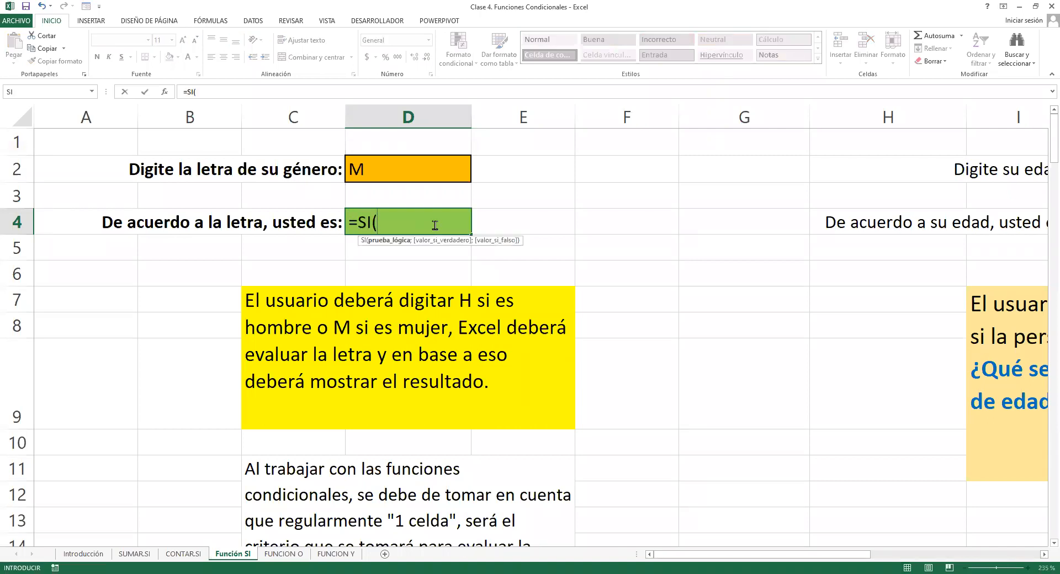
{"action": "left_click", "coordinate": [392, 171]}
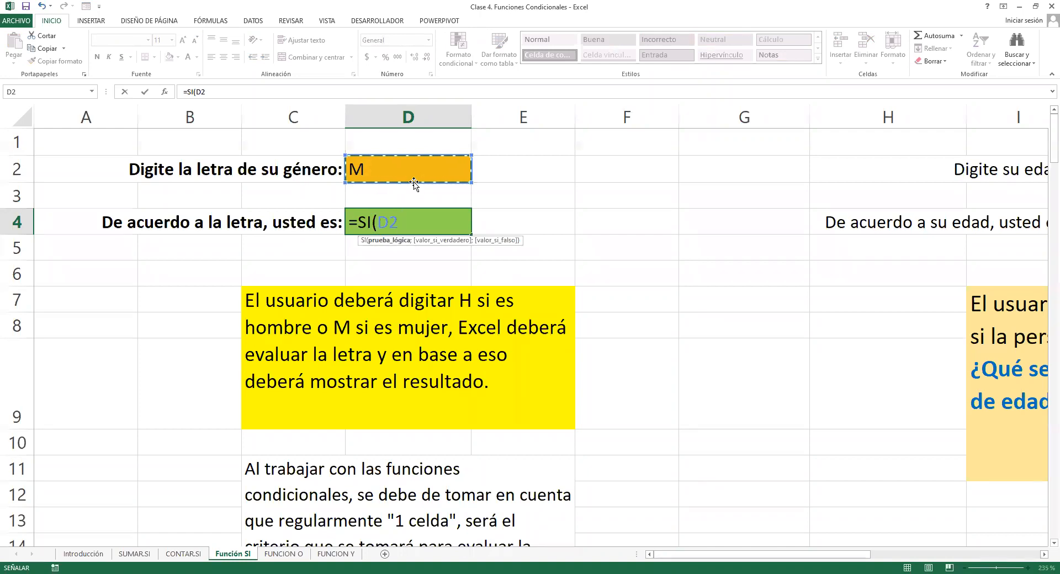
{"action": "type", "text": ";"}
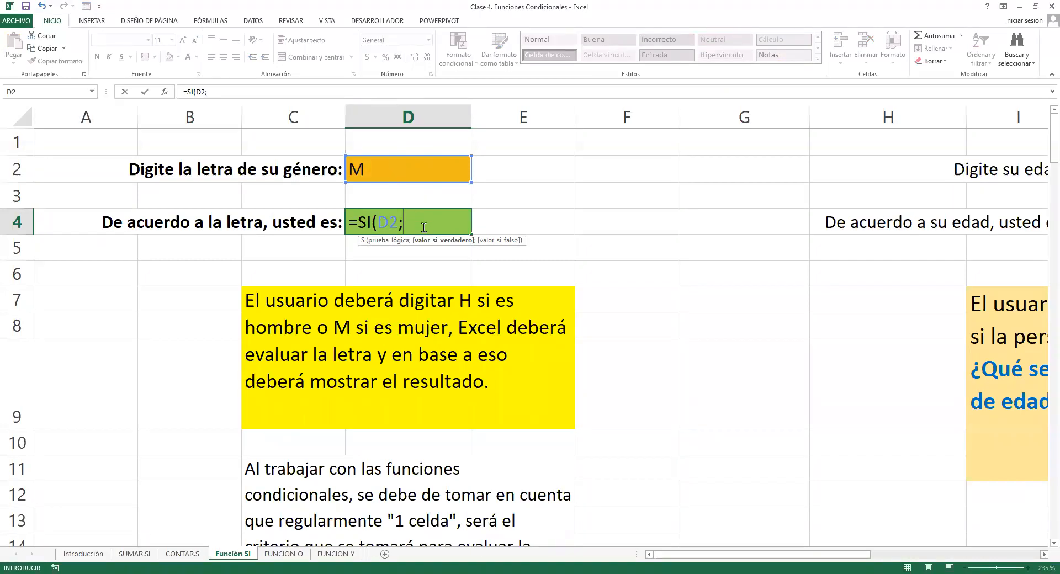
{"action": "type", "text": "\"ERES HOMBRE\""}
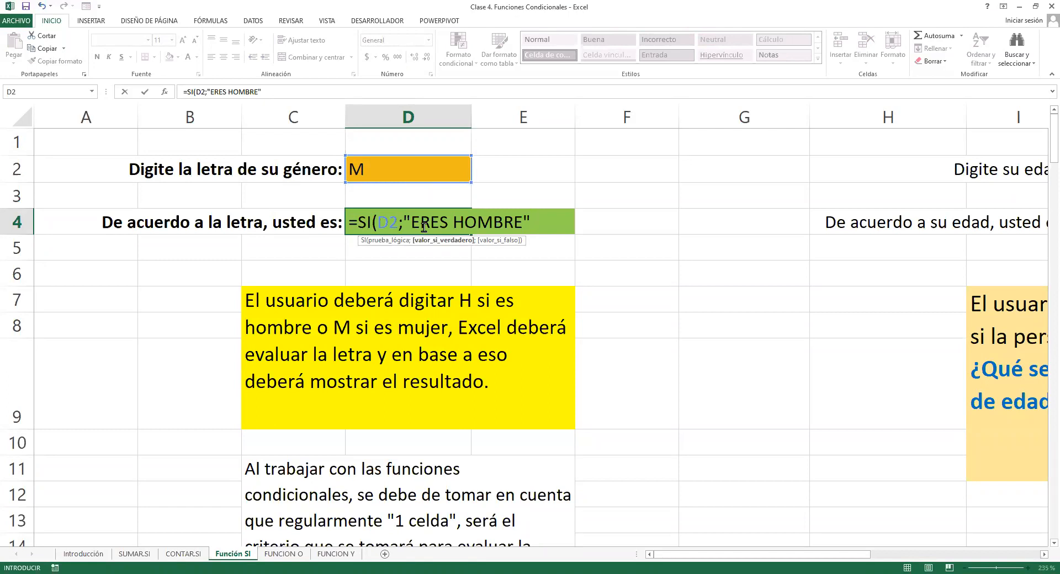
{"action": "type", "text": ";\"ERES MUJER\""}
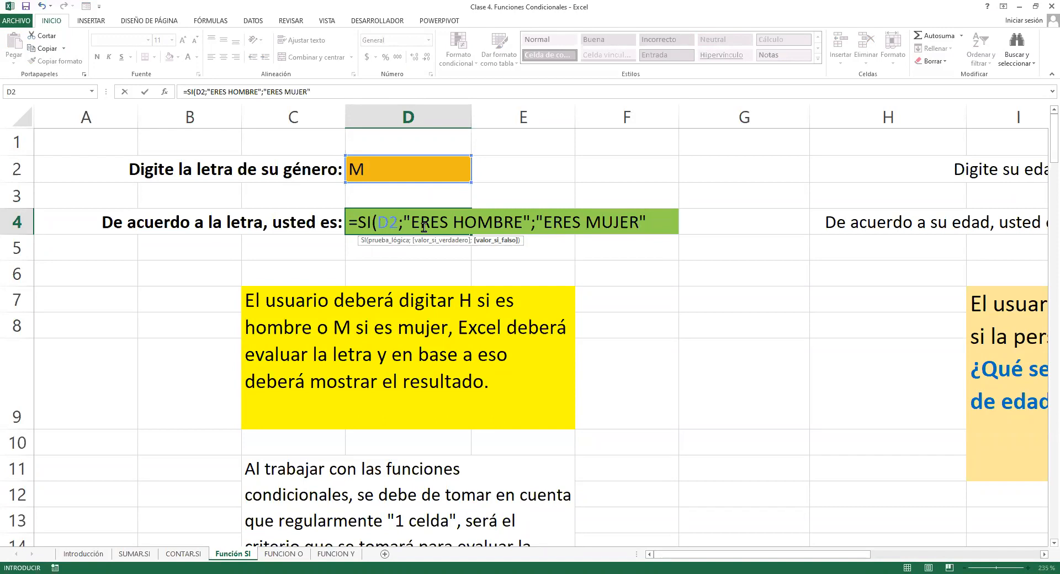
{"action": "type", "text": ")"}
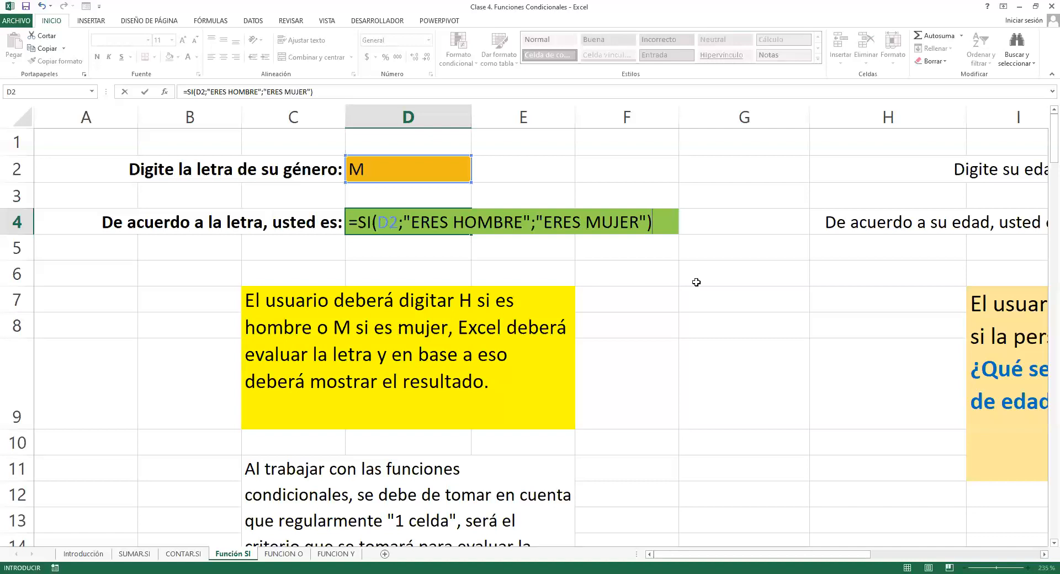
{"action": "key", "text": "Return"}
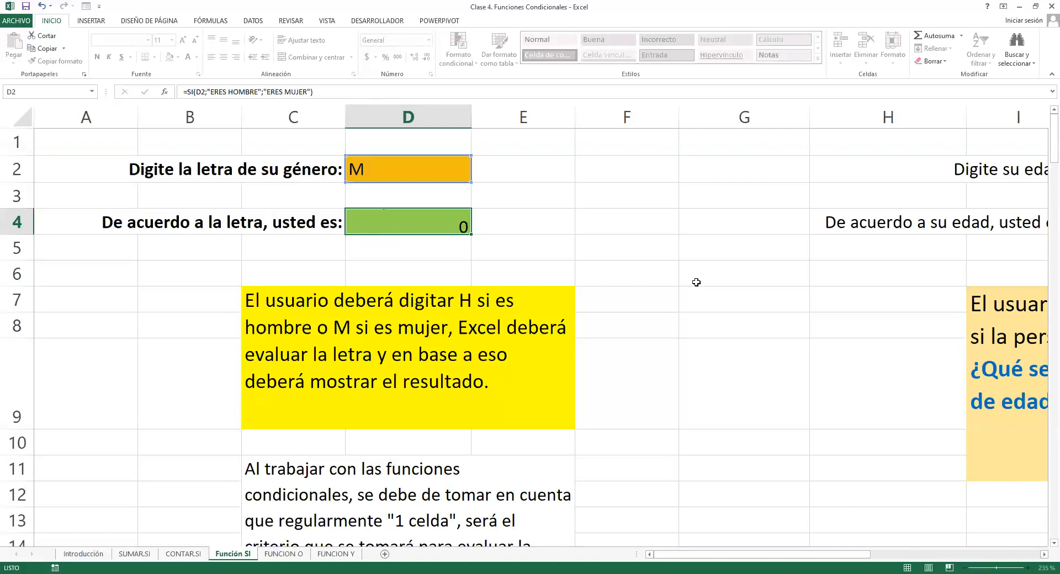
Correct the logical test of the SI formula in D4 to D2="H".
{"action": "left_click", "coordinate": [397, 221]}
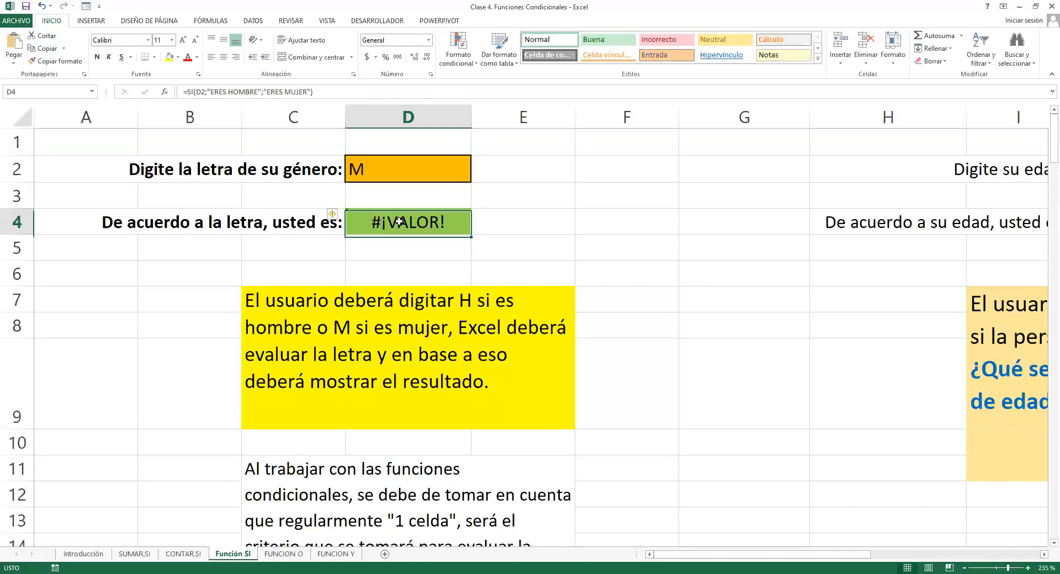
{"action": "key", "text": "F2"}
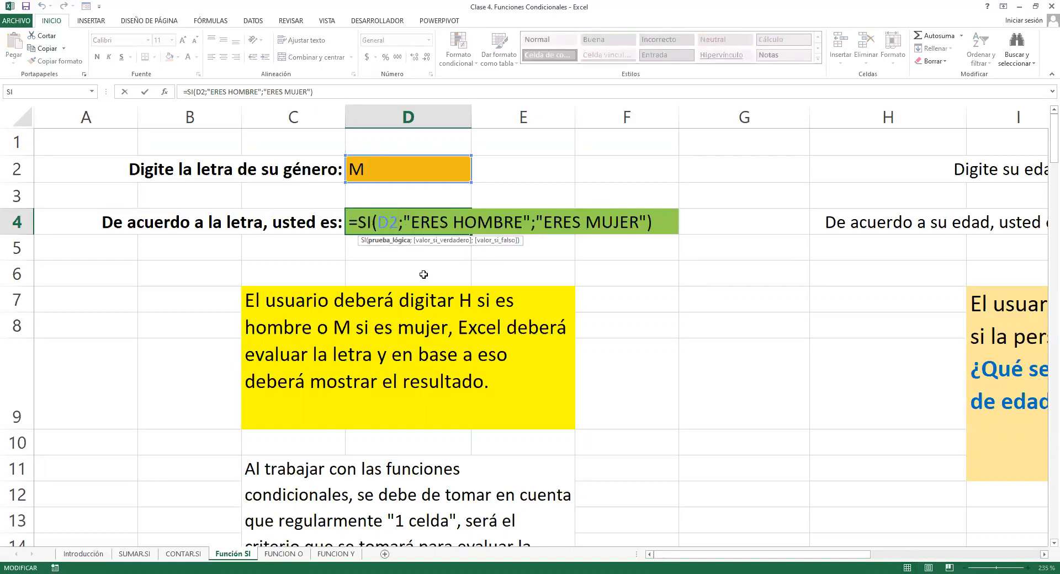
{"action": "left_click", "coordinate": [393, 239]}
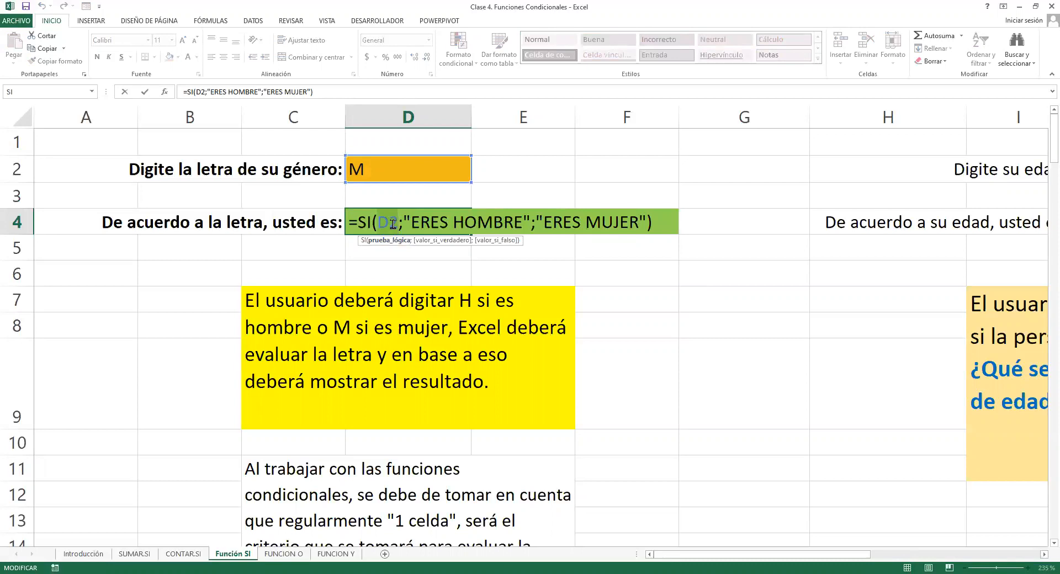
{"action": "left_click", "coordinate": [399, 222]}
{"action": "type", "text": "2"}
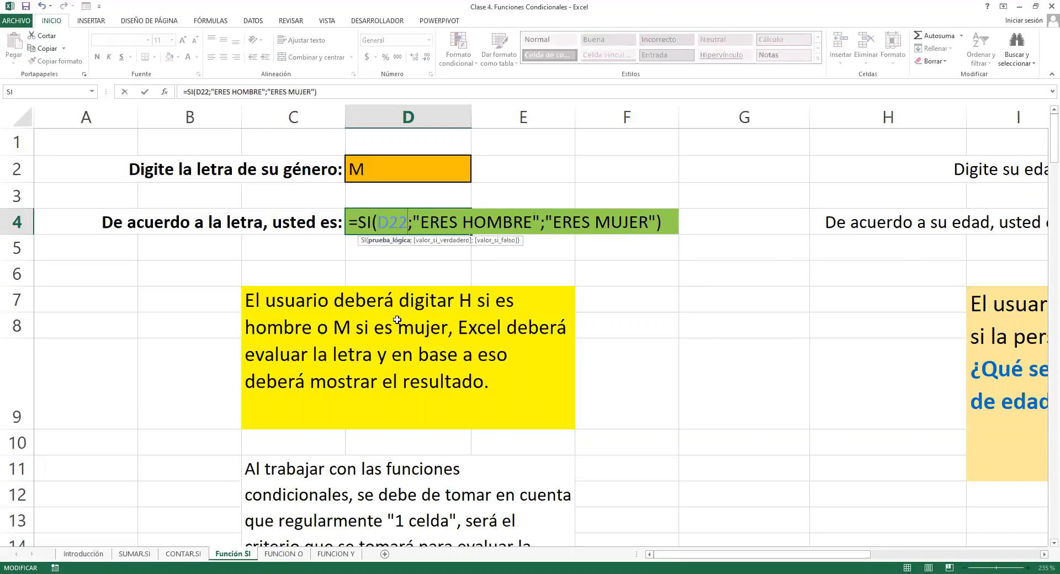
{"action": "key", "text": "BackSpace"}
{"action": "type", "text": "\"H\""}
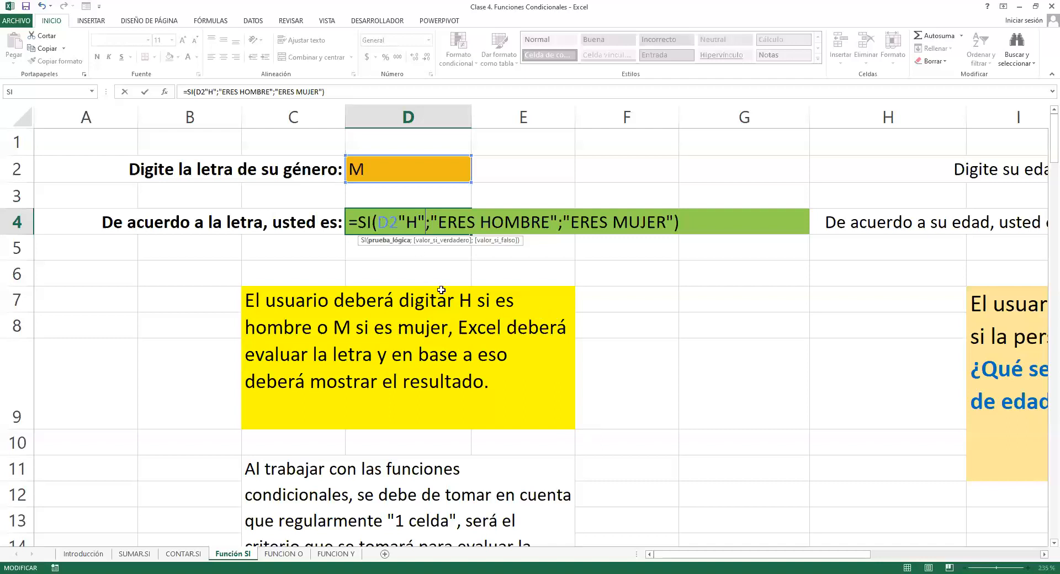
{"action": "key", "text": "Left"}
{"action": "key", "text": "Left"}
{"action": "key", "text": "Left"}
{"action": "type", "text": "="}
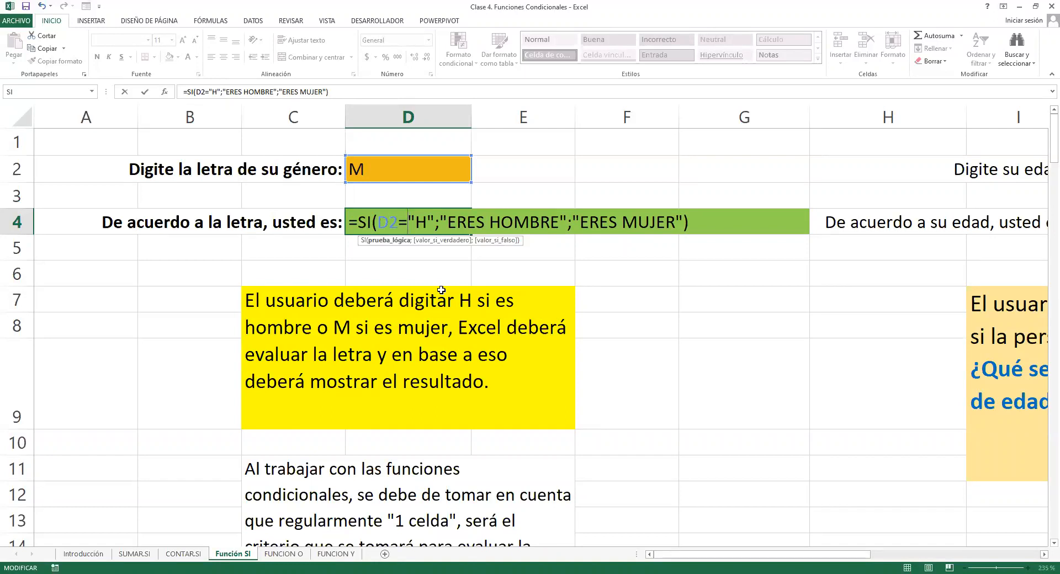
{"action": "key", "text": "Return"}
Test the rewritten SI formula by entering H and M in the gender letter cell D2.
{"action": "left_click", "coordinate": [391, 178]}
{"action": "type", "text": "H"}
{"action": "key", "text": "Return"}
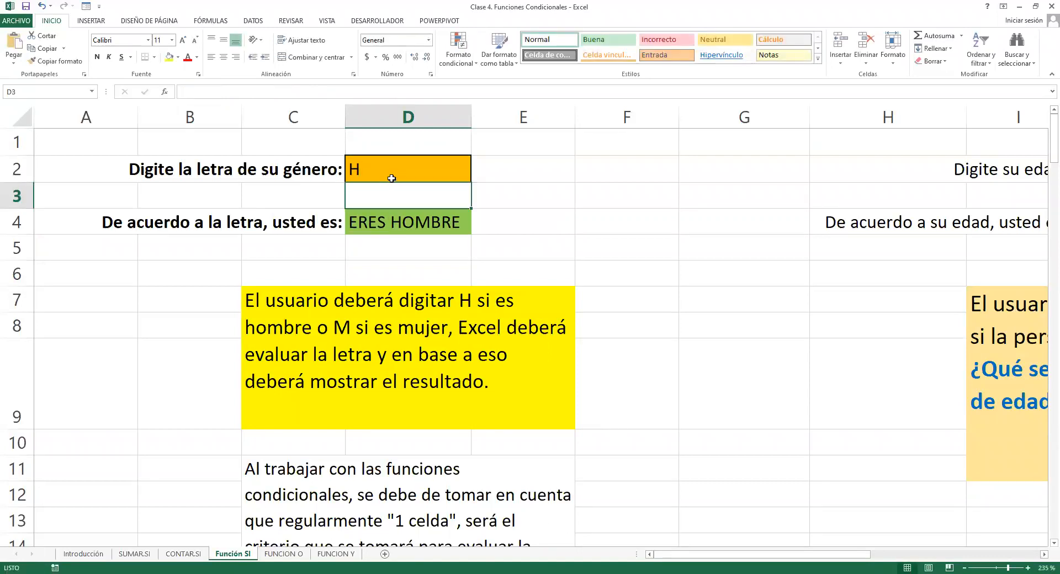
{"action": "left_click", "coordinate": [399, 167]}
{"action": "type", "text": "M"}
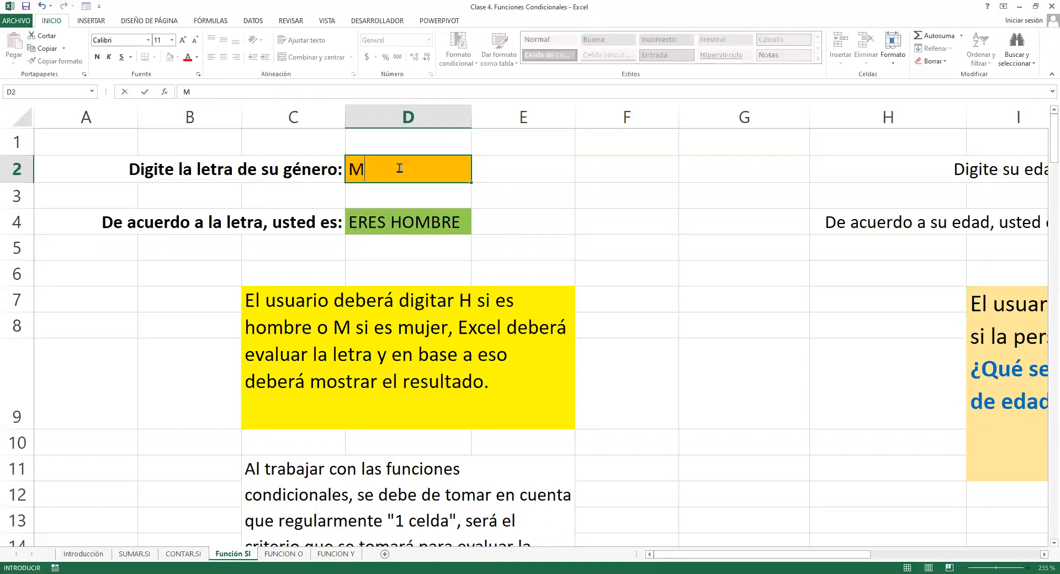
{"action": "key", "text": "Return"}
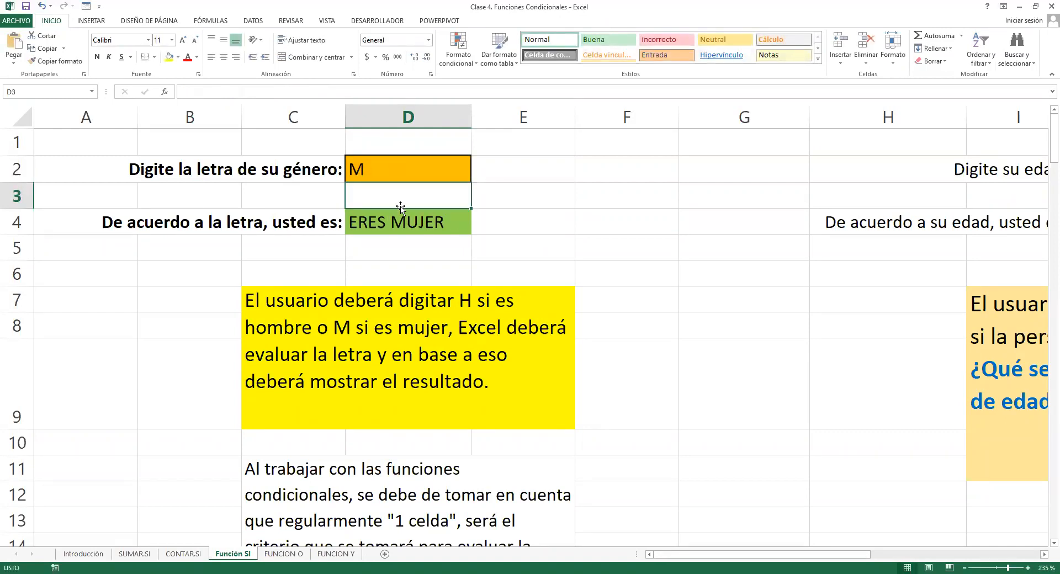
Inspect the SI formula in D4 and the gender exercise instructions below it.
{"action": "double_click", "coordinate": [422, 217]}
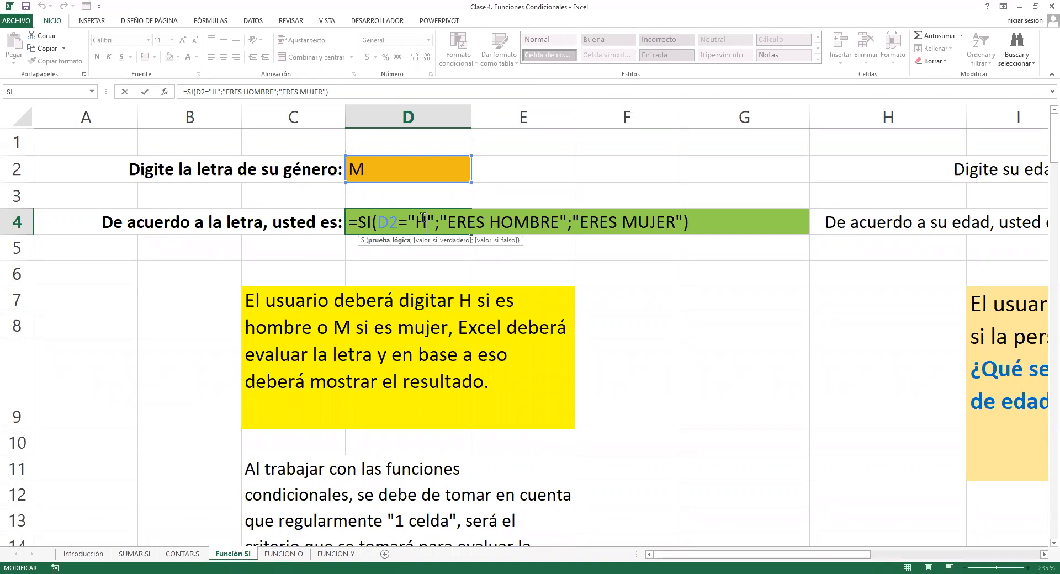
{"action": "key", "text": "Return"}
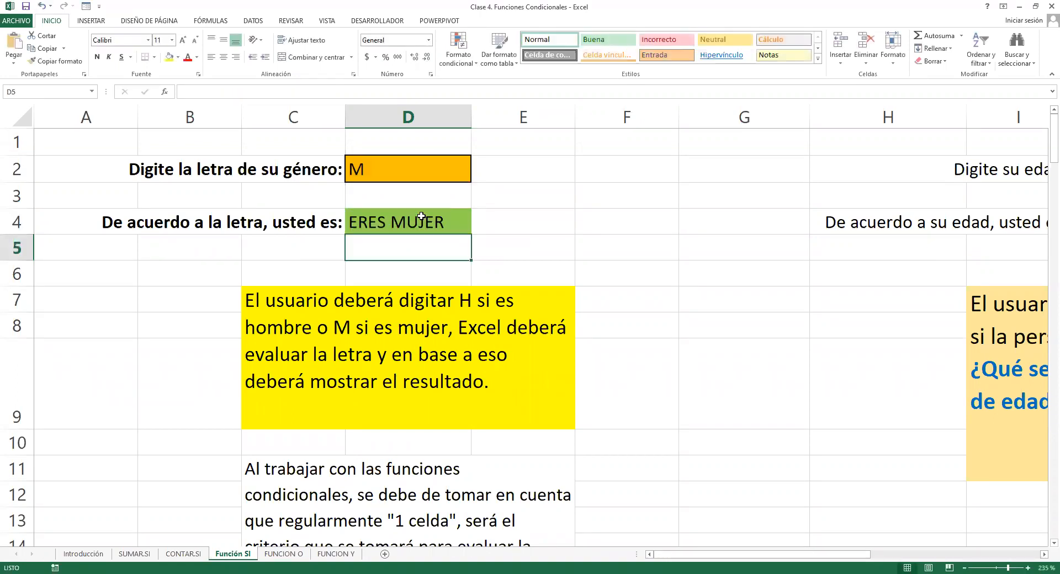
{"action": "left_click", "coordinate": [319, 325]}
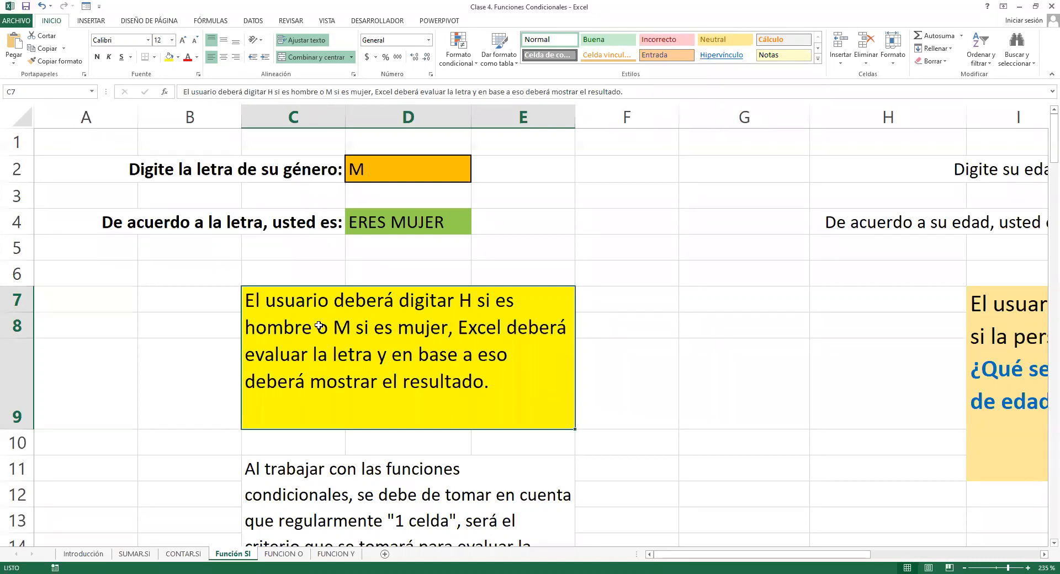
Write the formula =SI(J2>=18;"MAYOR DE EDAD";"MENOR DE EDAD") in J4 of the age exercise.
{"action": "left_click_drag", "start_coordinate": [854, 557], "coordinate": [1001, 555]}
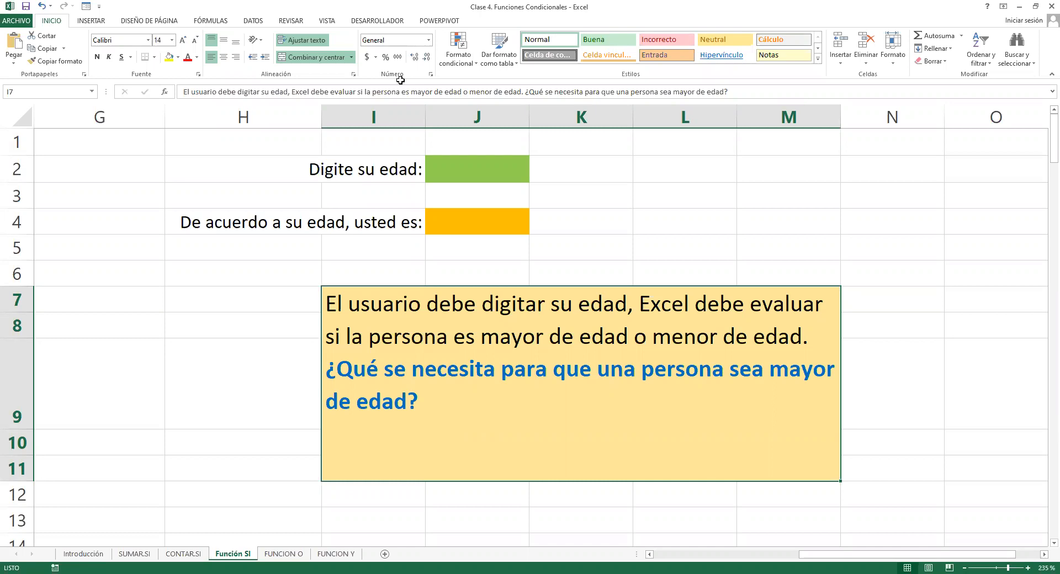
{"action": "left_click", "coordinate": [474, 227]}
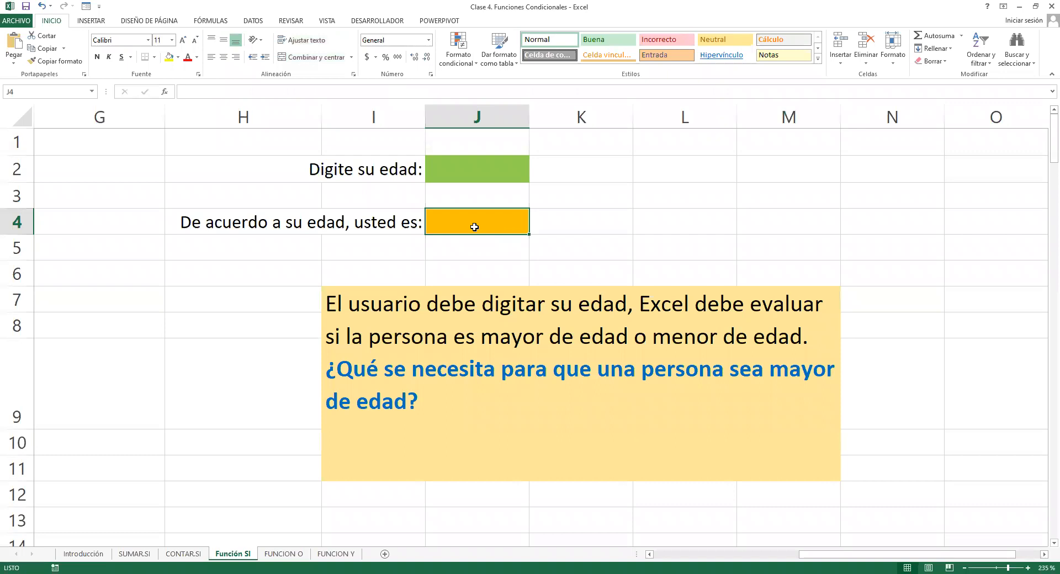
{"action": "type", "text": "="}
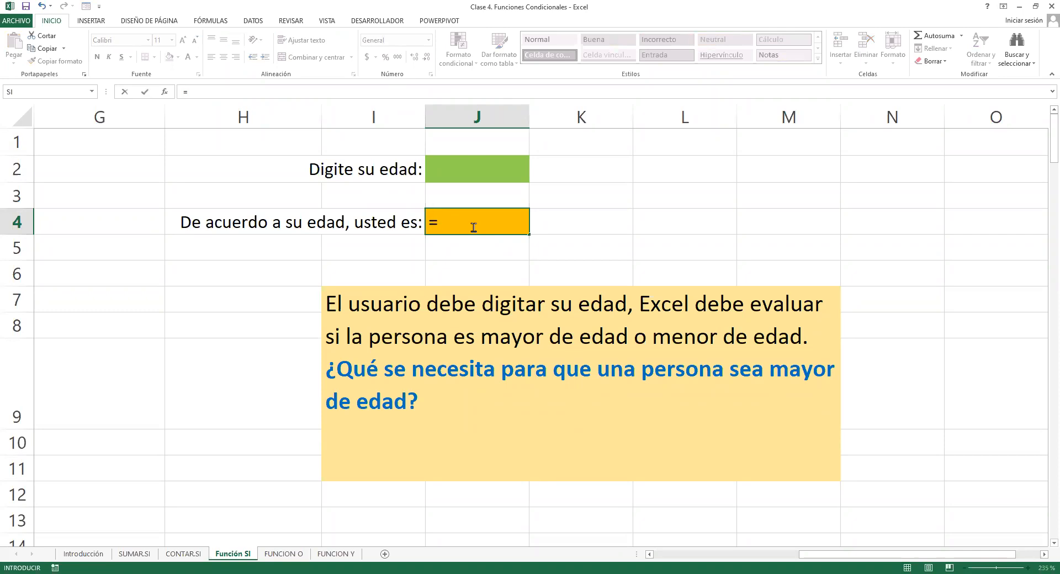
{"action": "type", "text": "SI("}
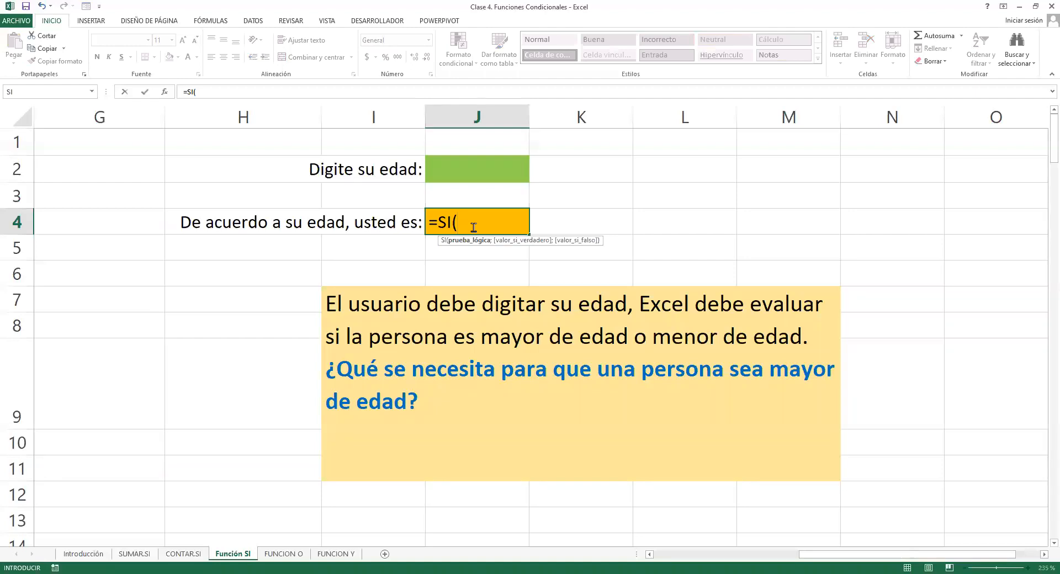
{"action": "left_click", "coordinate": [483, 166]}
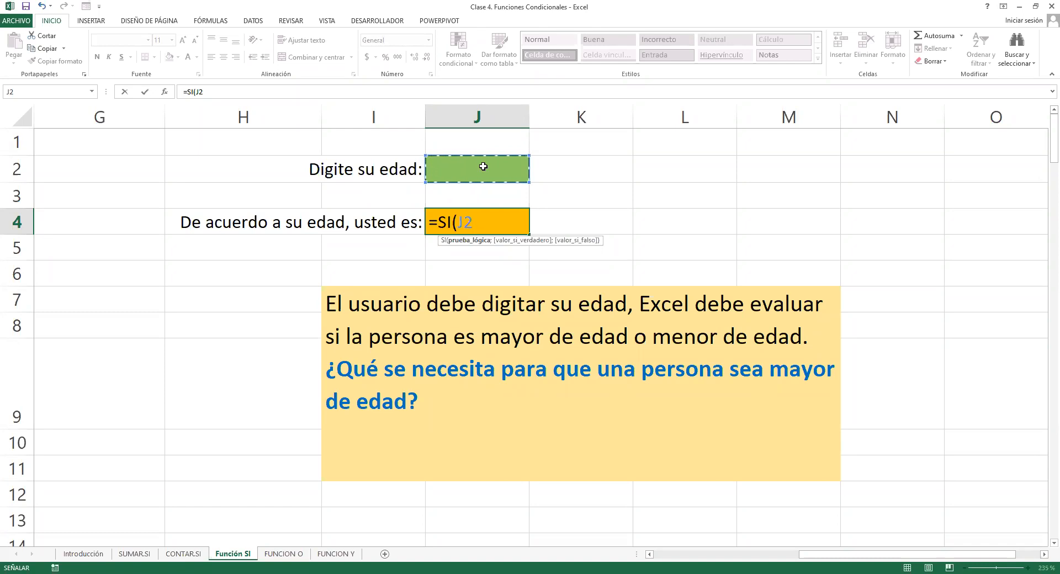
{"action": "type", "text": ">="}
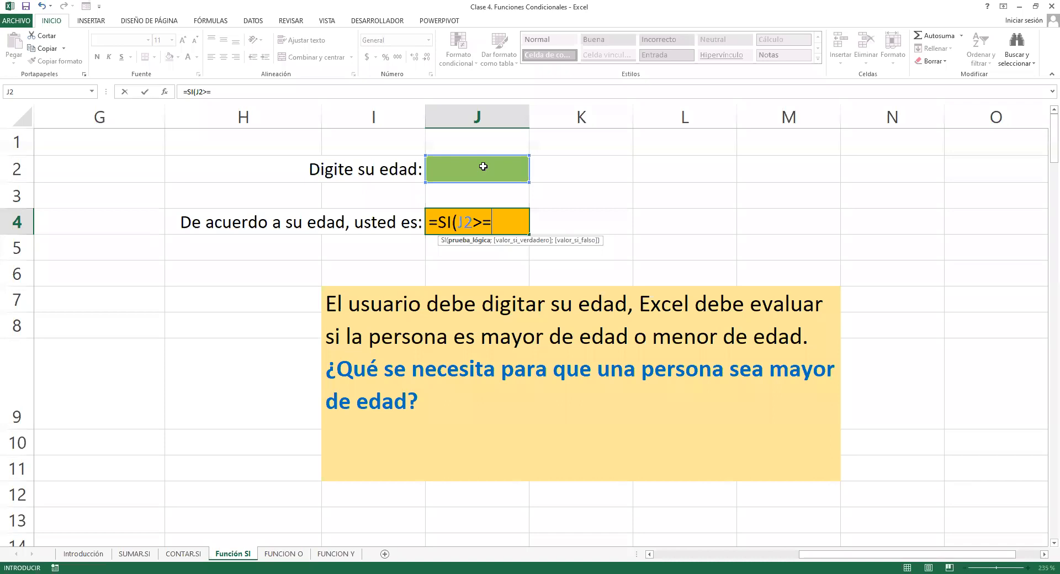
{"action": "type", "text": "18;"}
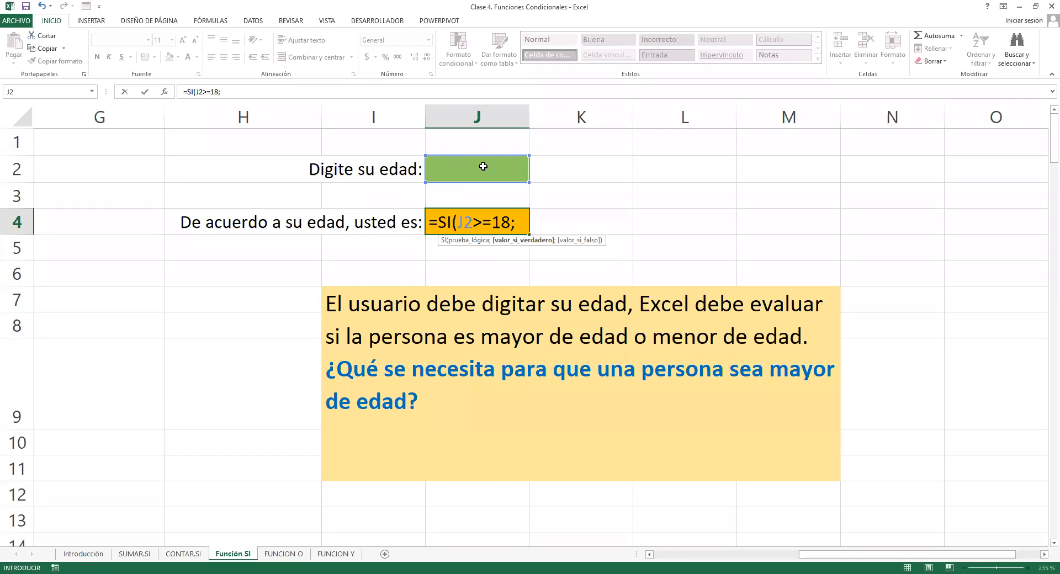
{"action": "type", "text": "\"MAYOR DE EDAD\""}
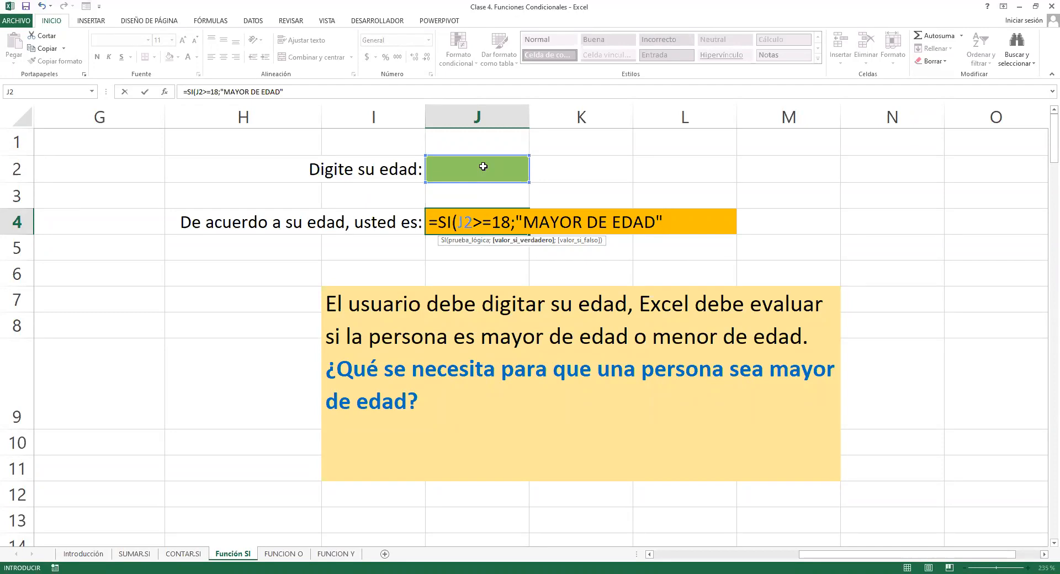
{"action": "type", "text": ";\""}
{"action": "type", "text": "MENOR DE EDAD"}
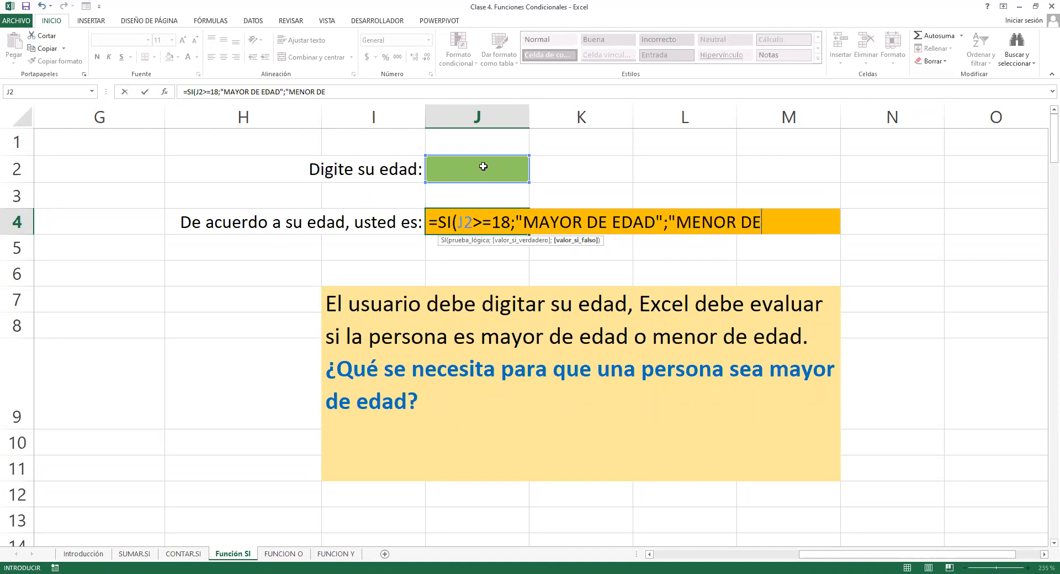
{"action": "type", "text": "\")"}
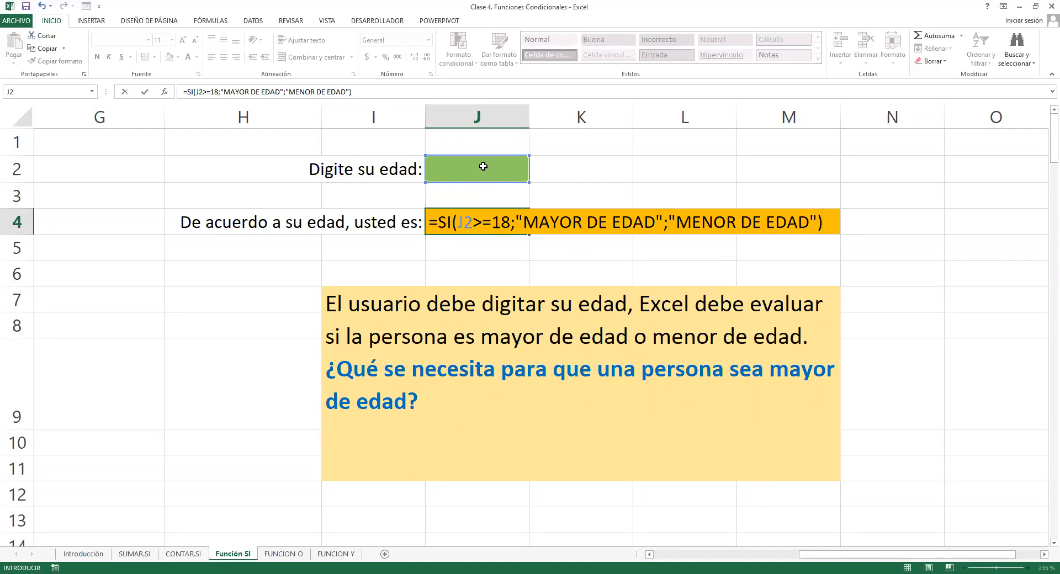
Review the logical test, true value and false value arguments of the SI formula in J4.
{"action": "double_click", "coordinate": [466, 222]}
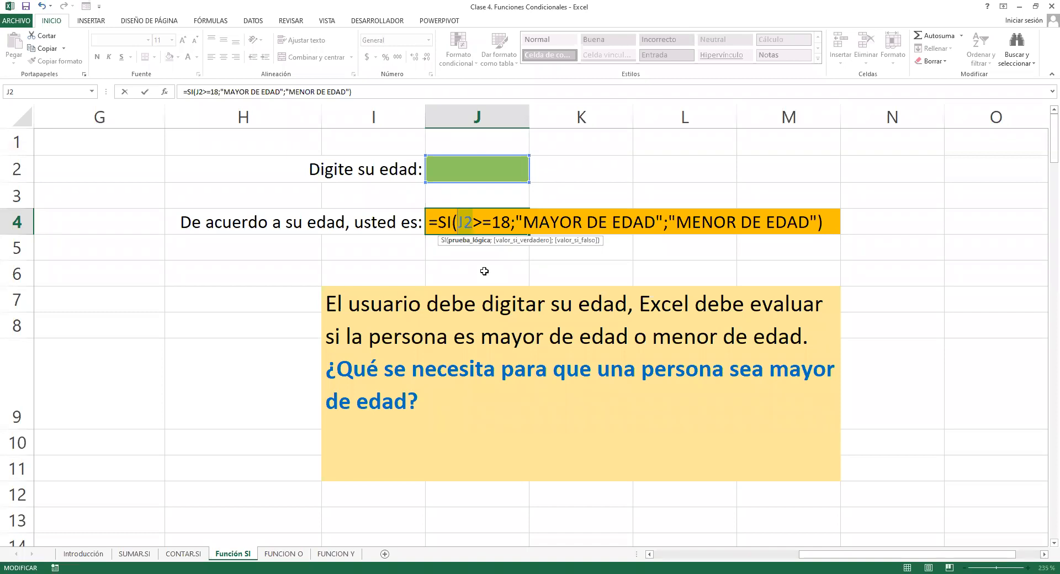
{"action": "left_click", "coordinate": [469, 240]}
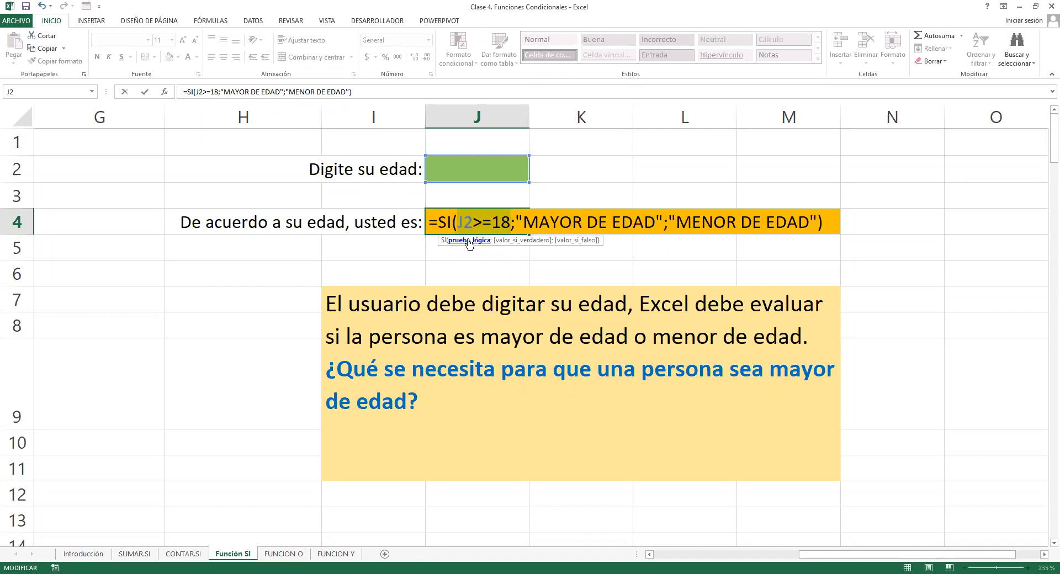
{"action": "left_click", "coordinate": [519, 241]}
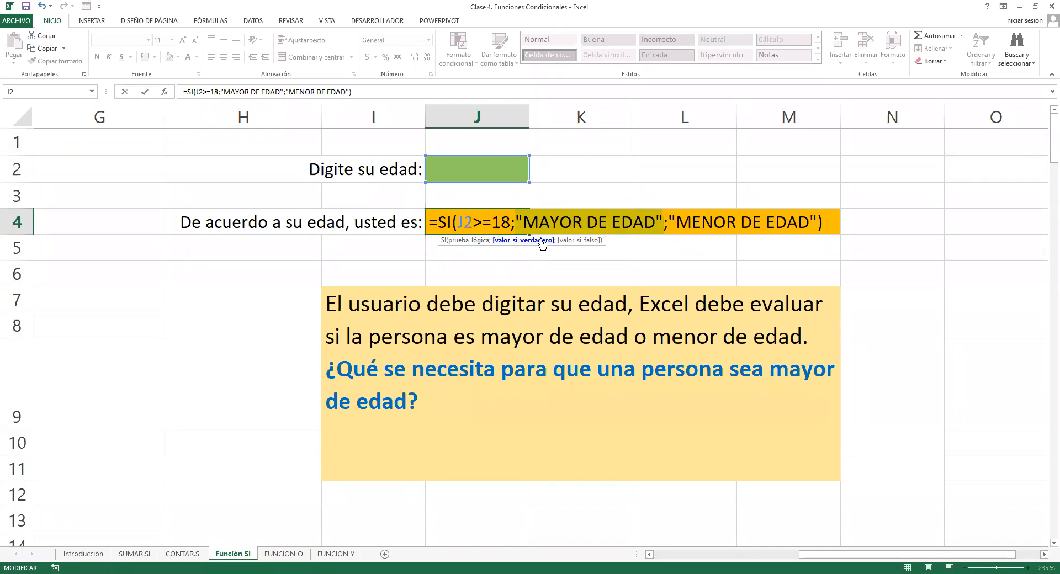
{"action": "left_click", "coordinate": [575, 242]}
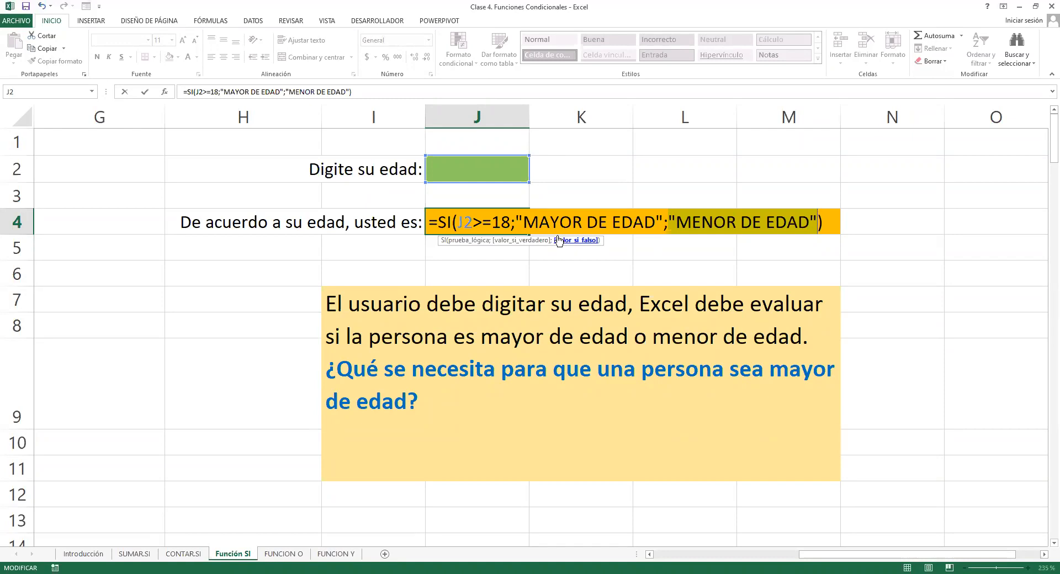
Go through the logical test, true and false arguments of the age formula once more and commit it in J4.
{"action": "left_click", "coordinate": [473, 241]}
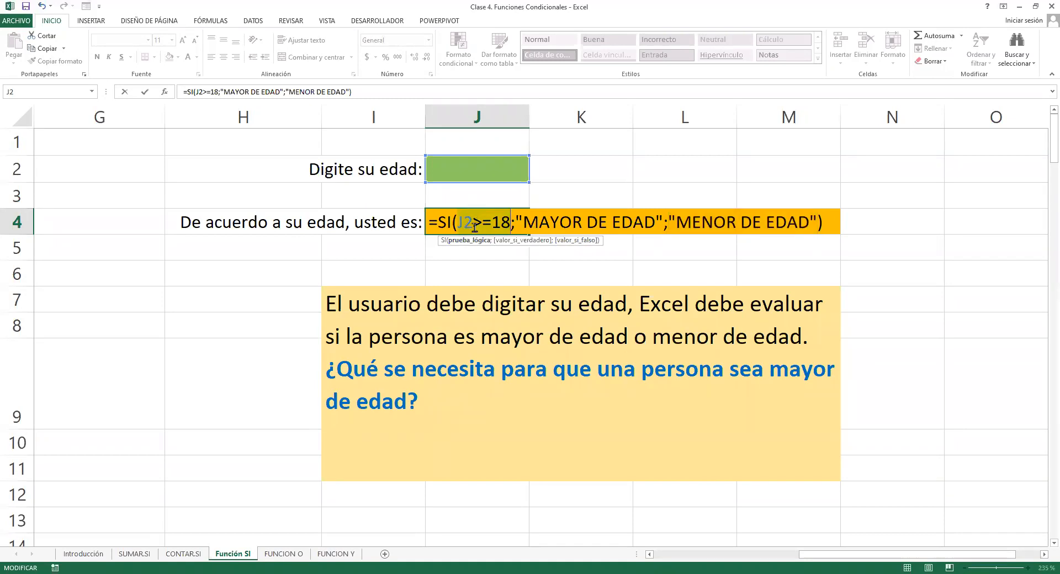
{"action": "left_click", "coordinate": [474, 229]}
{"action": "left_click_drag", "start_coordinate": [475, 228], "coordinate": [515, 218]}
{"action": "left_click", "coordinate": [521, 240]}
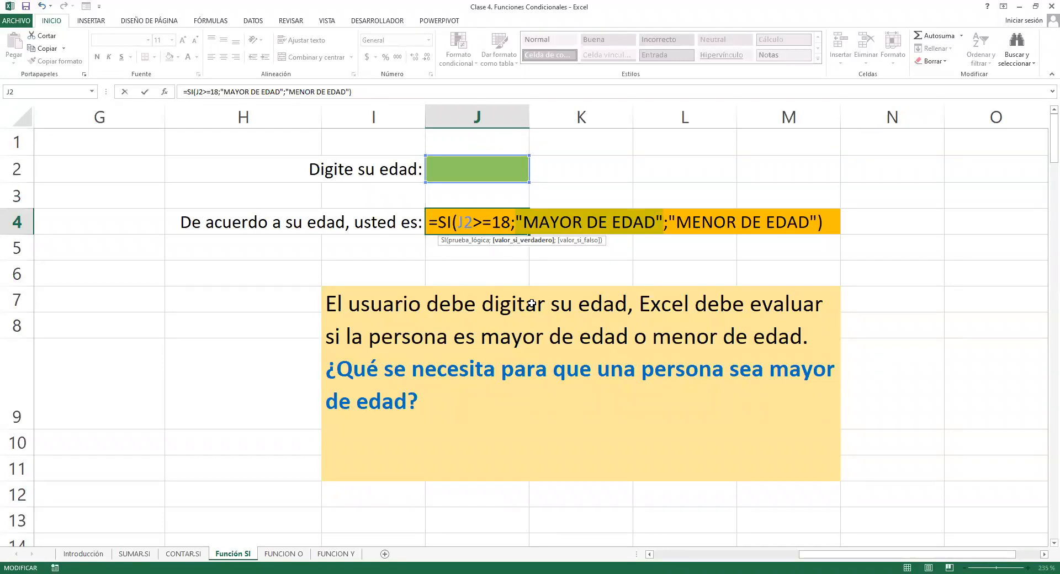
{"action": "left_click", "coordinate": [592, 243]}
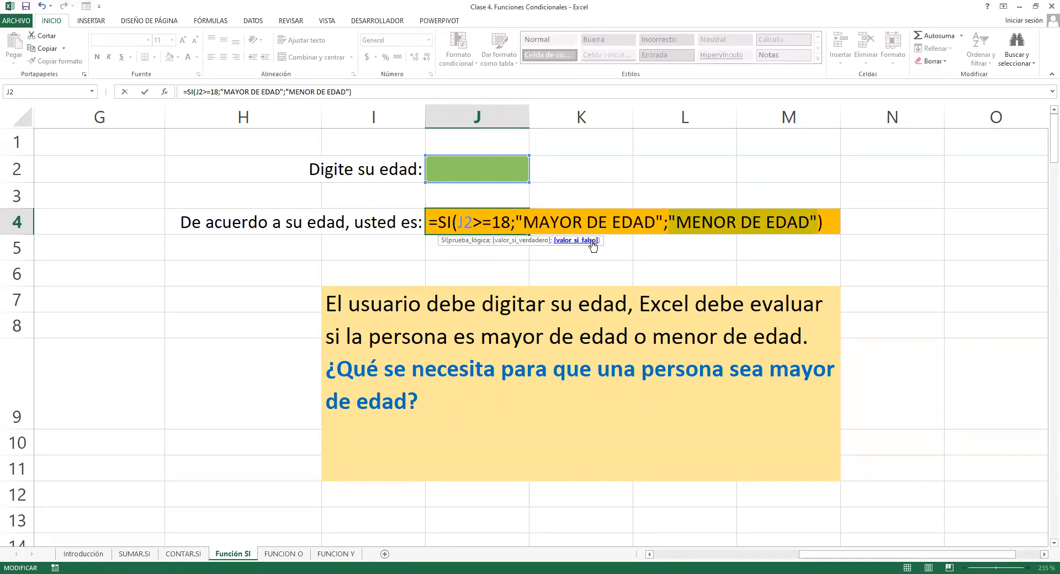
{"action": "key", "text": "Return"}
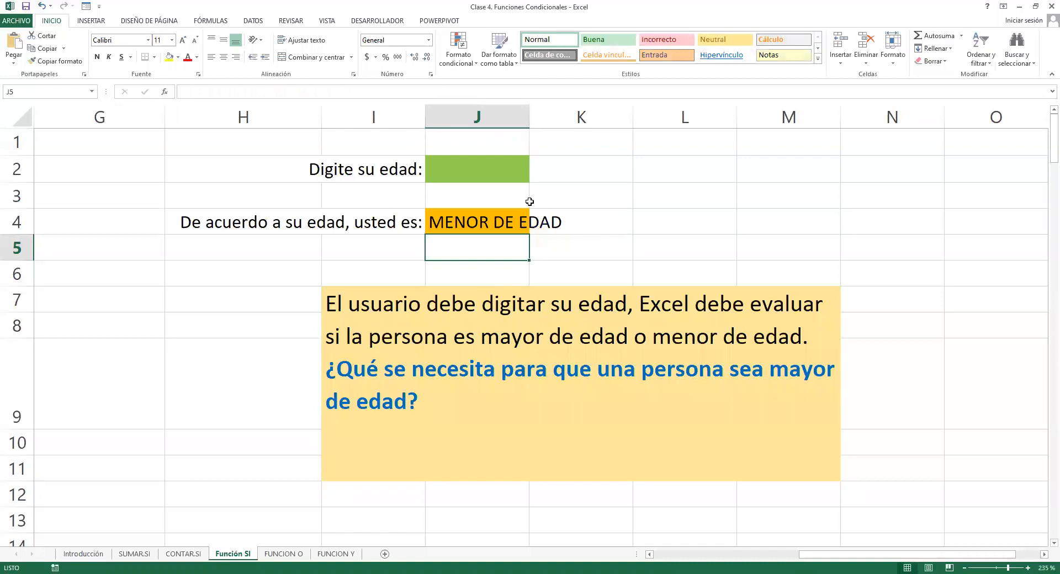
Widen column J so the age classification text in J4 fits inside its cell.
{"action": "left_click", "coordinate": [464, 159]}
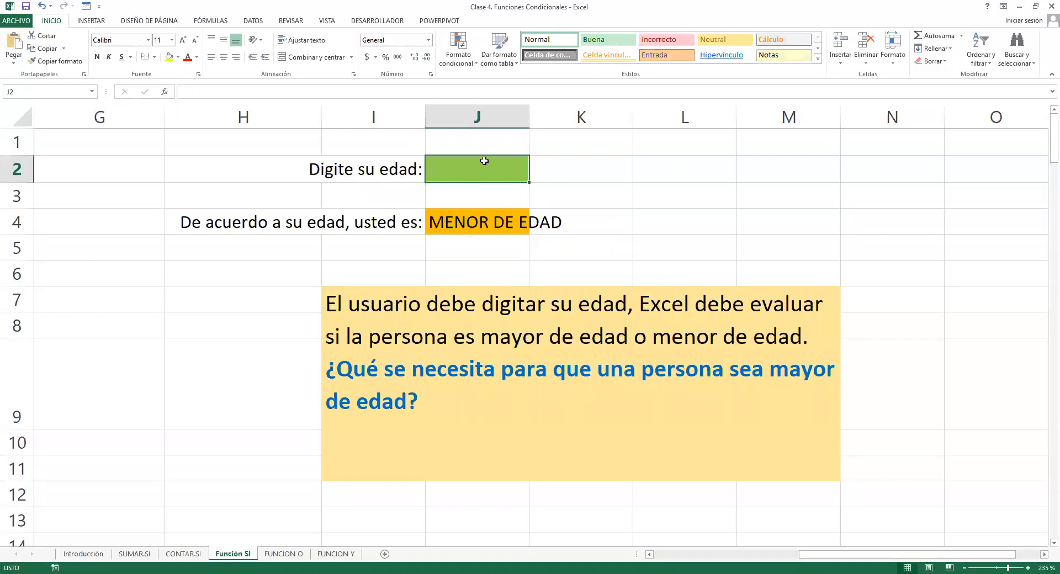
{"action": "left_click", "coordinate": [504, 220]}
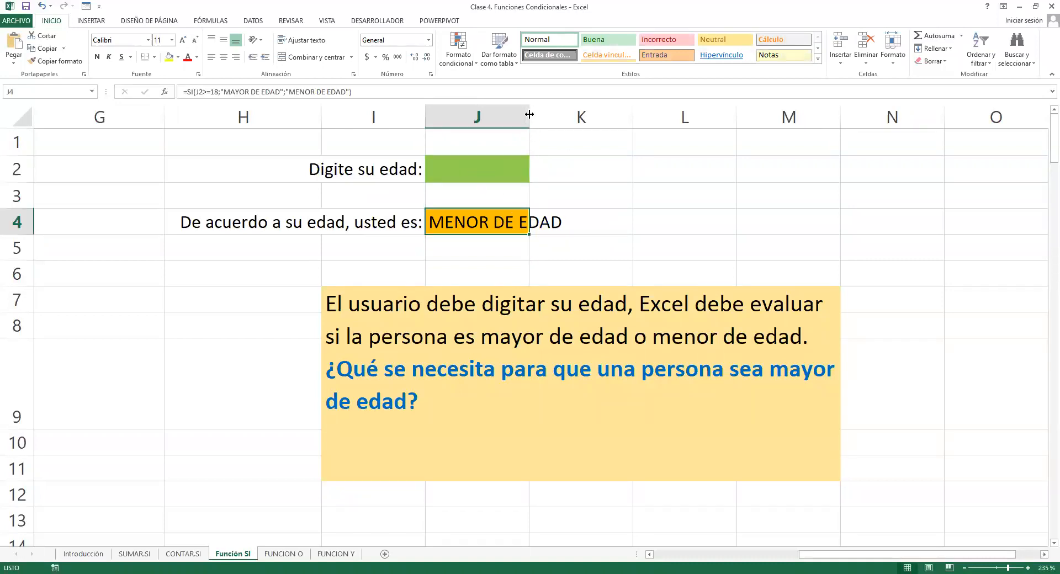
{"action": "left_click_drag", "start_coordinate": [527, 114], "coordinate": [566, 117]}
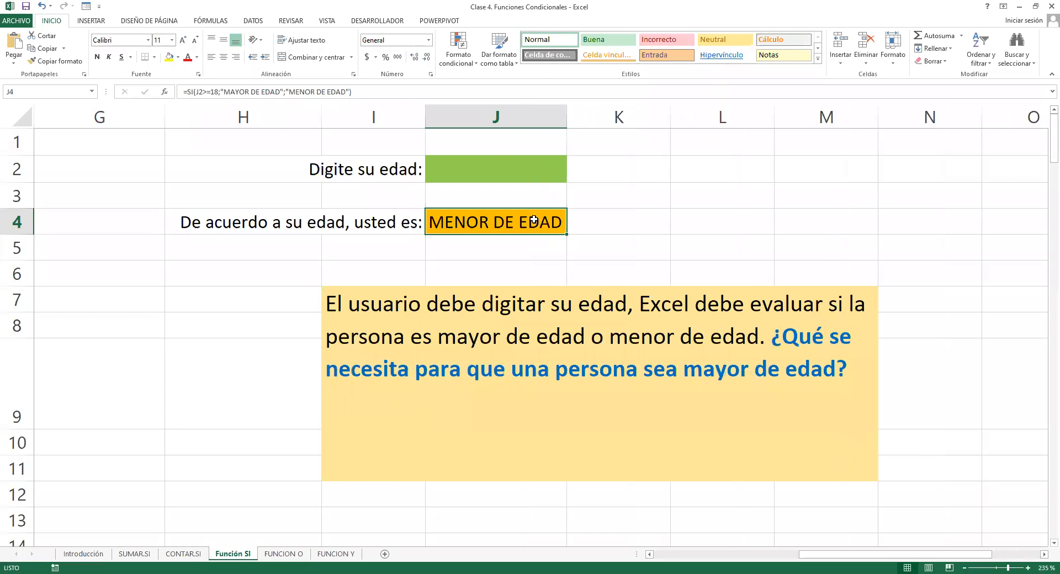
Test the age formula by entering 45 in the age cell J2.
{"action": "left_click", "coordinate": [470, 166]}
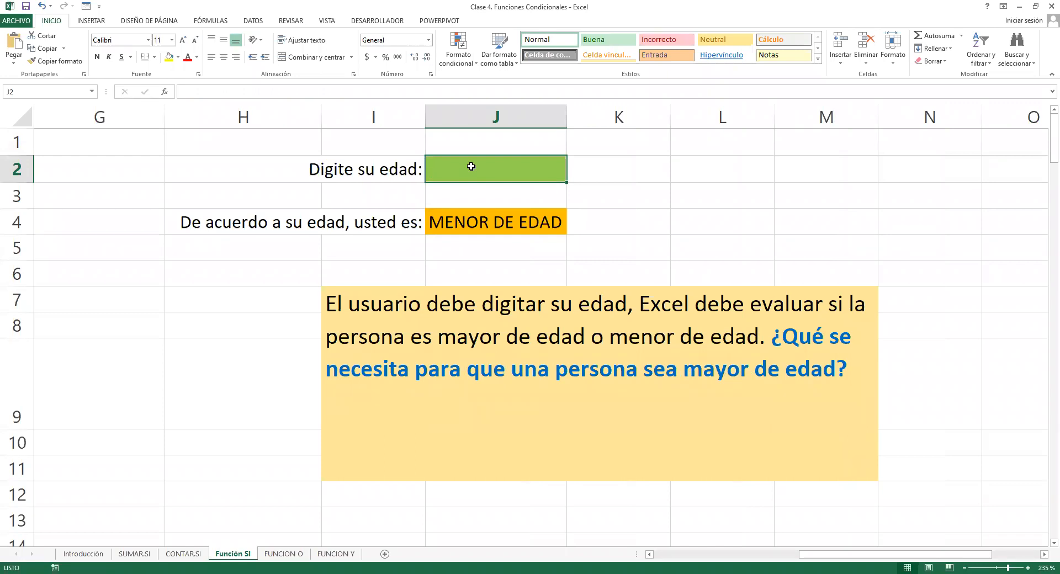
{"action": "type", "text": "45"}
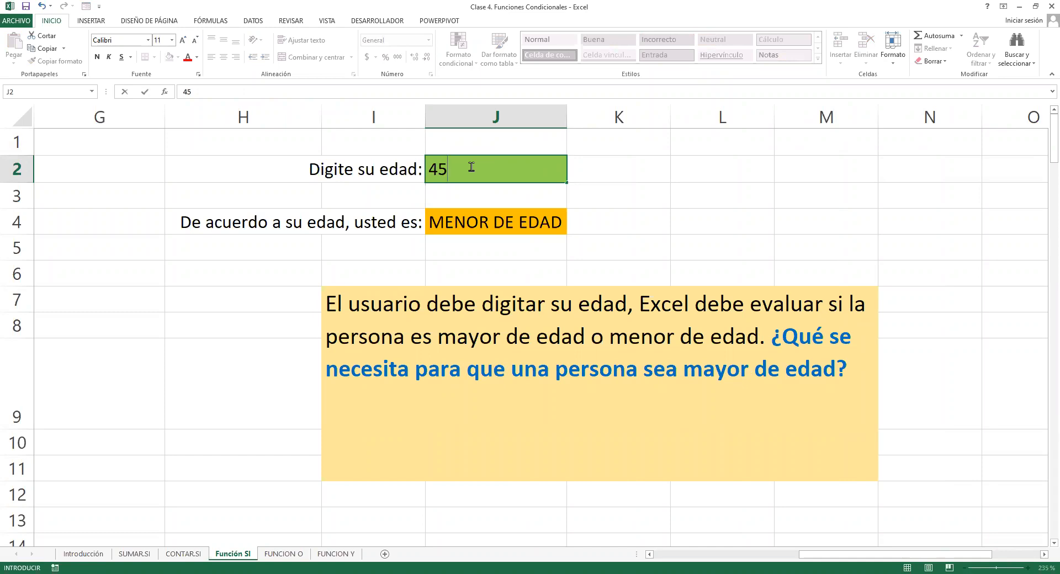
{"action": "key", "text": "Return"}
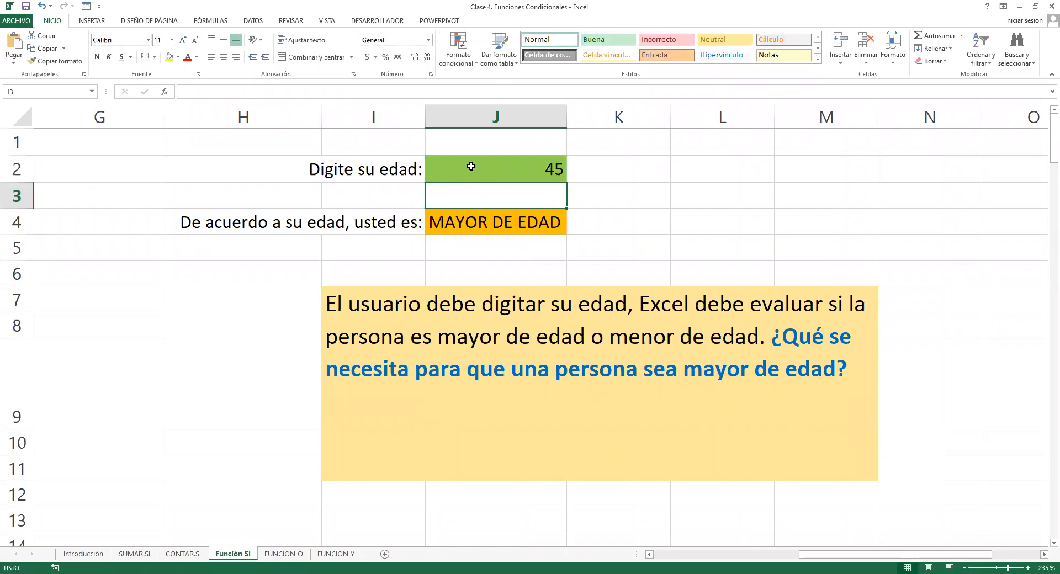
Examine the logical test and the true value of the J4 formula against the entered adult age.
{"action": "double_click", "coordinate": [499, 220]}
{"action": "left_click_drag", "start_coordinate": [511, 221], "coordinate": [456, 222]}
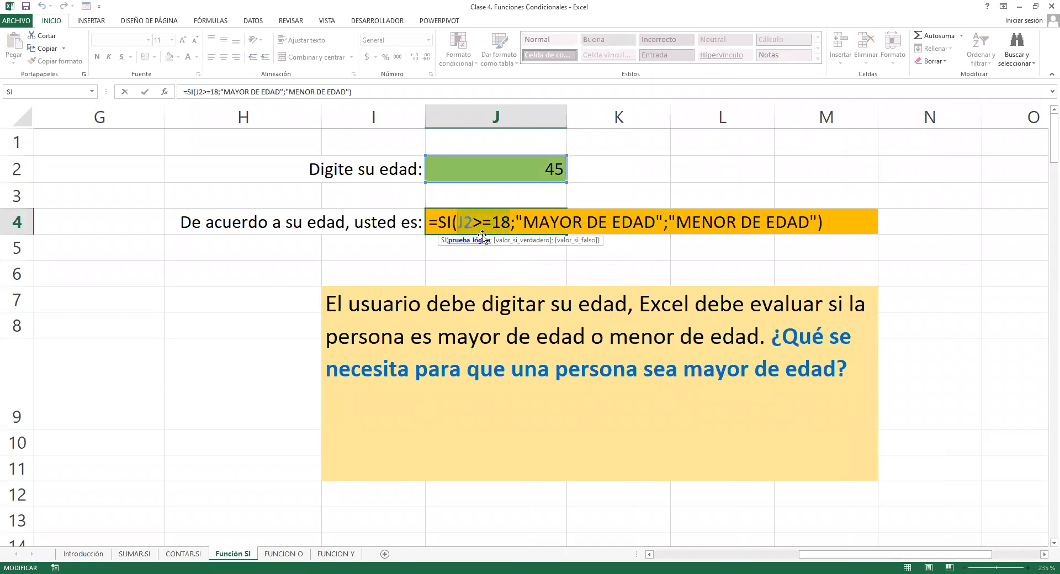
{"action": "left_click_drag", "start_coordinate": [510, 222], "coordinate": [474, 221]}
{"action": "left_click", "coordinate": [526, 244]}
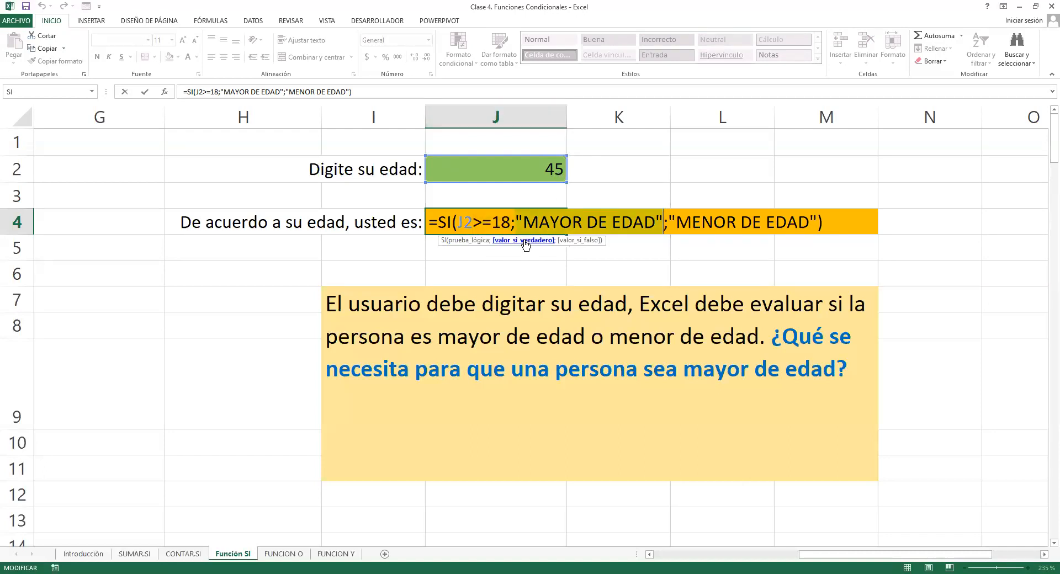
{"action": "key", "text": "Return"}
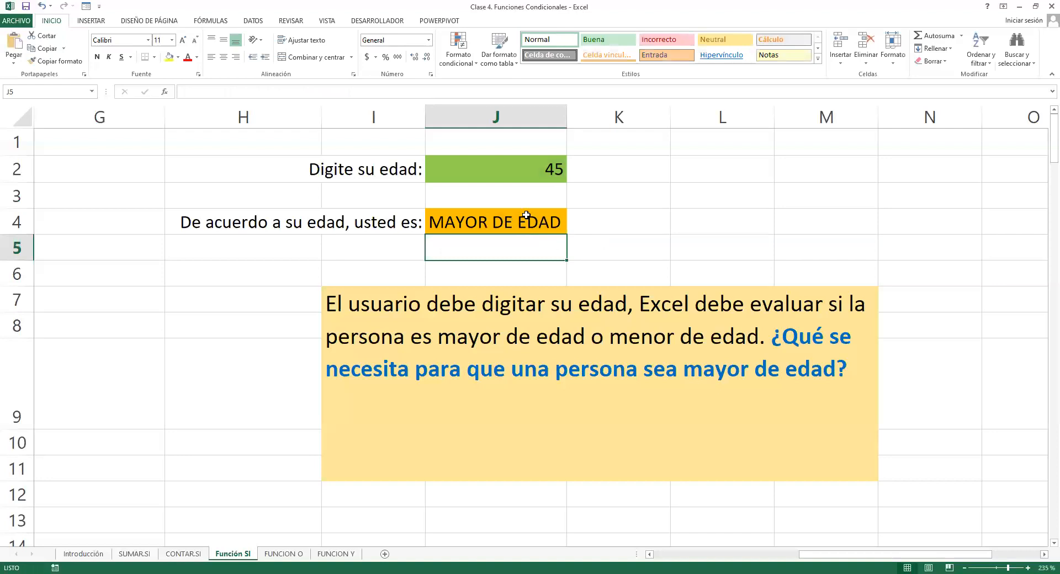
Test the age formula with a minor by entering 10 in the age cell J2.
{"action": "left_click", "coordinate": [531, 174]}
{"action": "type", "text": "10"}
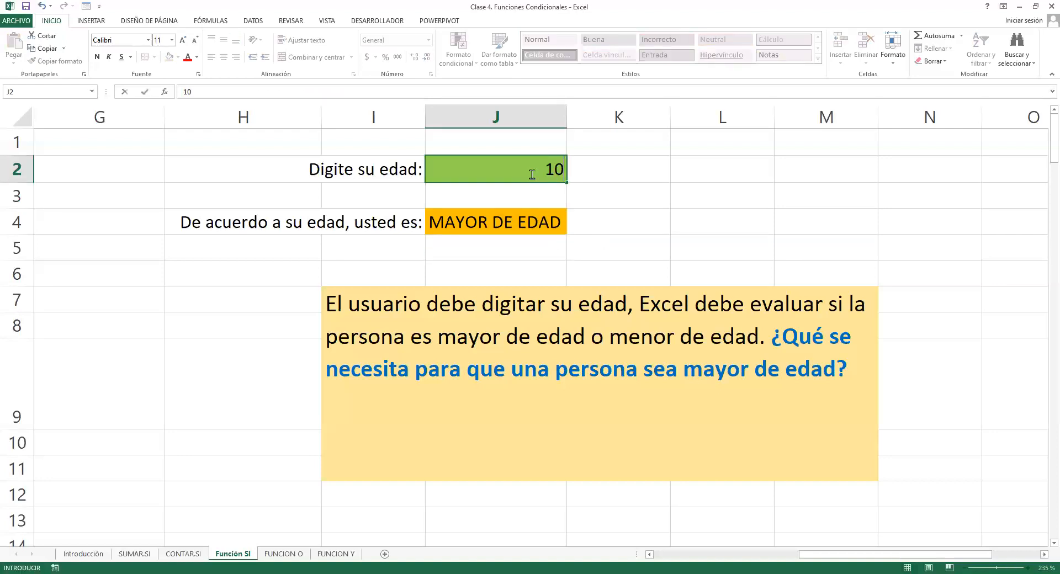
{"action": "key", "text": "Return"}
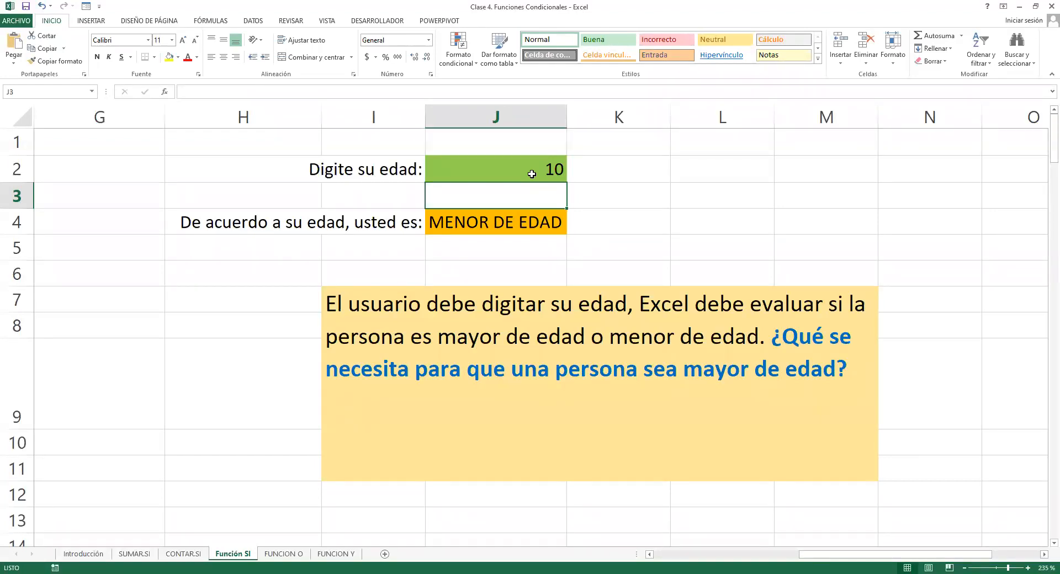
Examine the 18 threshold and the "MENOR DE EDAD" false value in the J4 formula.
{"action": "double_click", "coordinate": [505, 221]}
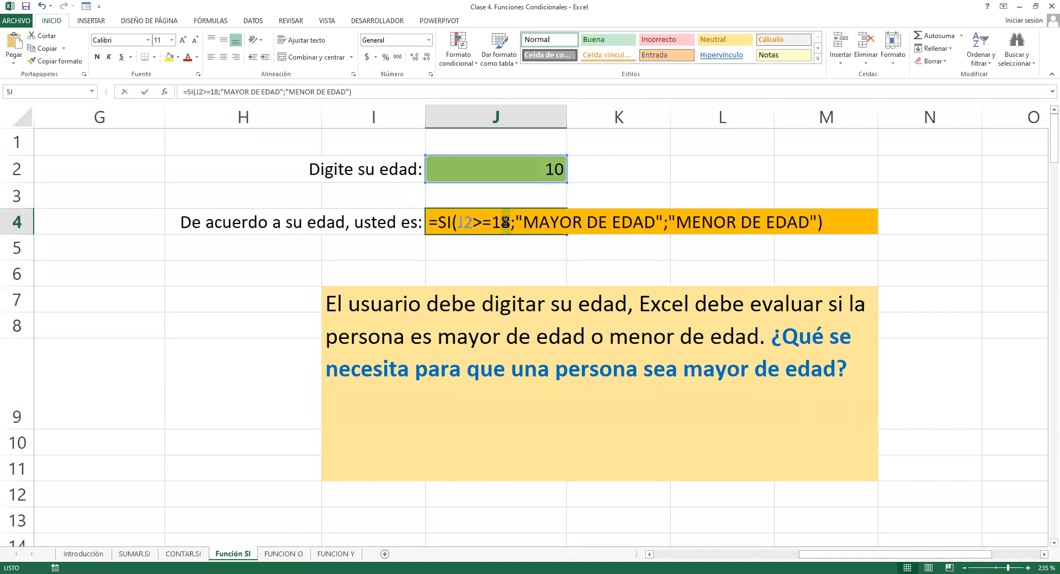
{"action": "mouse_move", "coordinate": [511, 222]}
{"action": "left_mouse_down"}
{"action": "mouse_move", "coordinate": [458, 222]}
{"action": "mouse_move", "coordinate": [509, 222]}
{"action": "mouse_move", "coordinate": [490, 222]}
{"action": "left_mouse_up"}
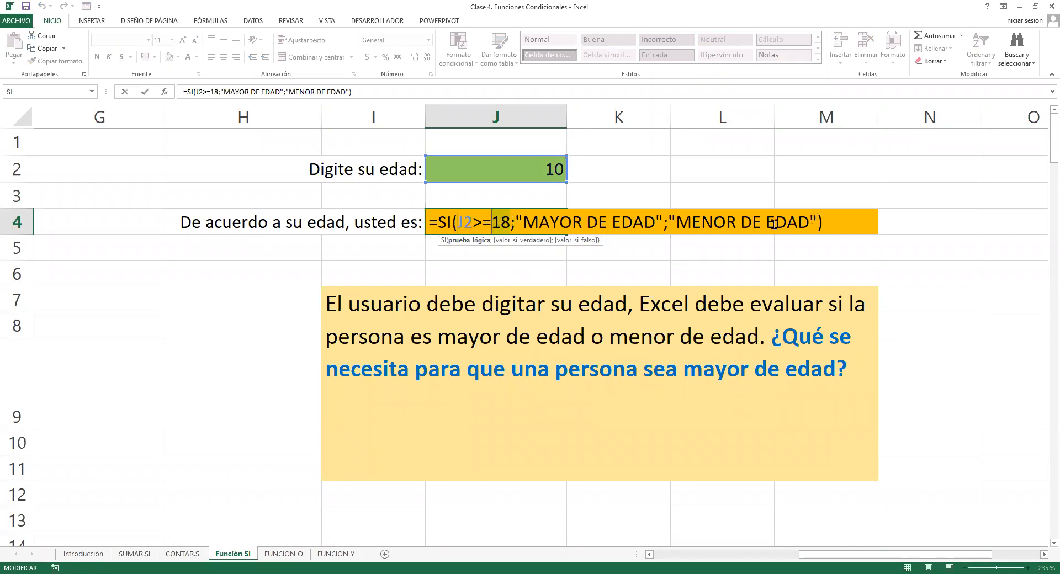
{"action": "left_click_drag", "start_coordinate": [809, 222], "coordinate": [680, 222]}
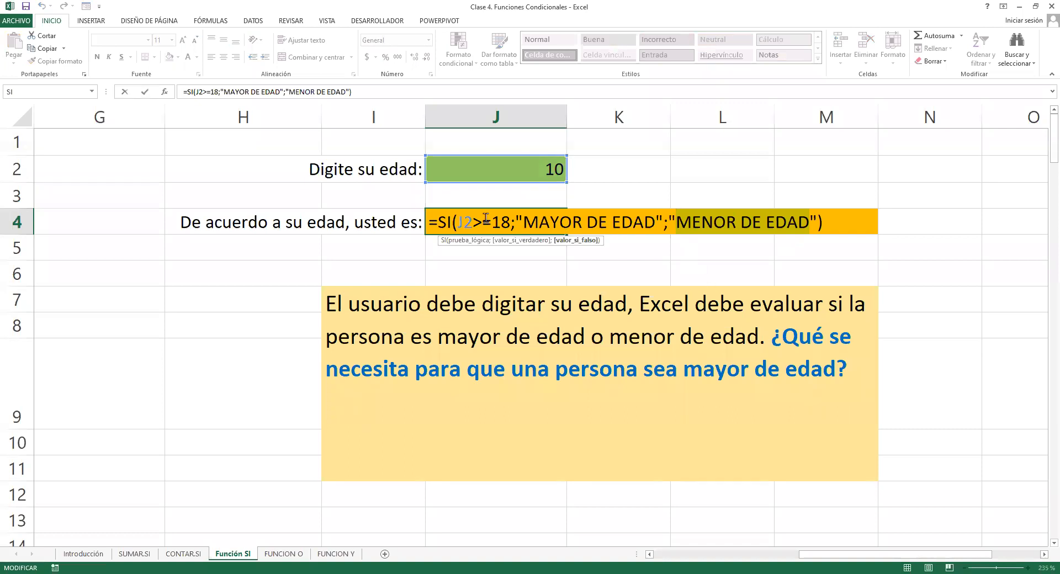
{"action": "left_click", "coordinate": [518, 233]}
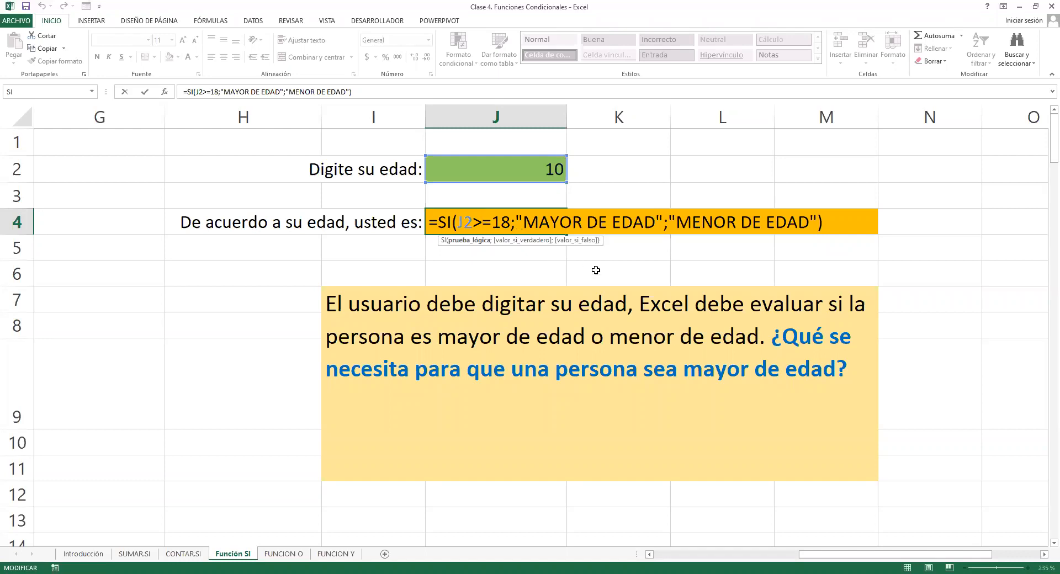
Leave the J4 formula without changes and examine the monthly sales commission exercise and its instructions in rows 16 to 24.
{"action": "scroll", "coordinate": [605, 310], "scroll_direction": "down", "scroll_amount": 4}
{"action": "scroll", "coordinate": [627, 309], "scroll_direction": "down", "scroll_amount": 1}
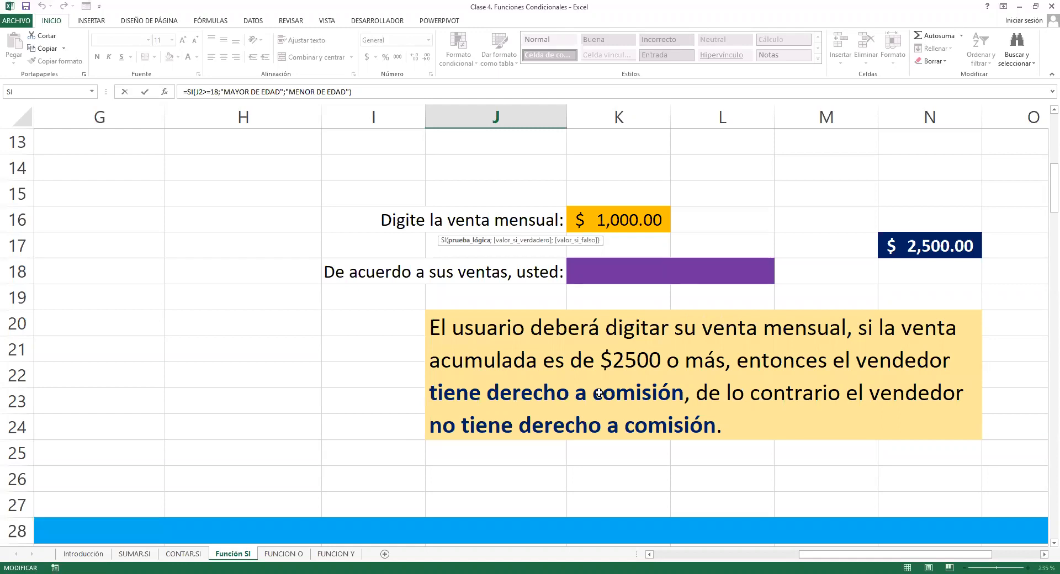
{"action": "left_click", "coordinate": [1043, 555]}
{"action": "left_click", "coordinate": [1043, 555]}
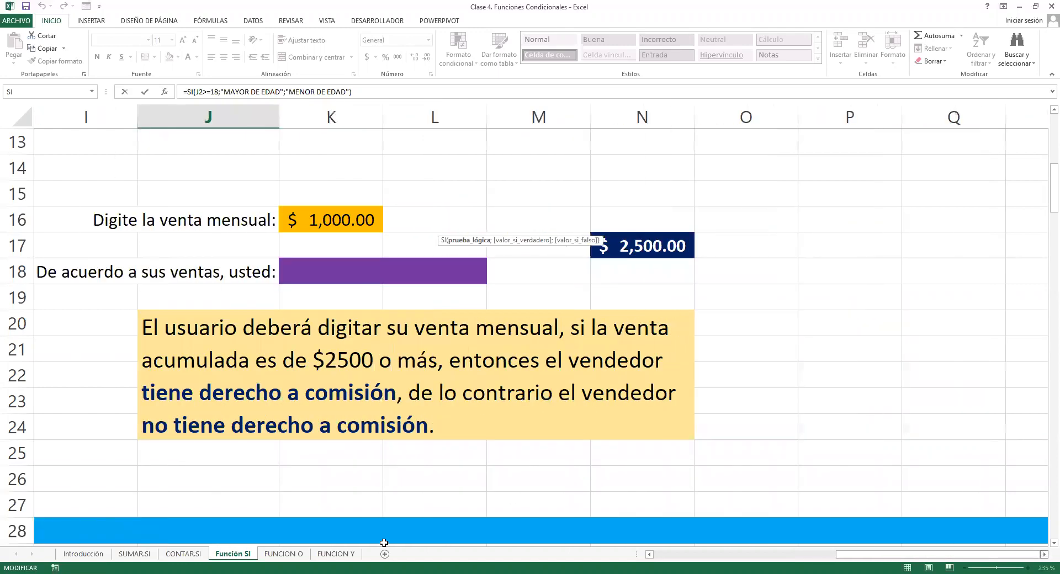
{"action": "left_click", "coordinate": [648, 555]}
{"action": "left_click", "coordinate": [522, 274]}
{"action": "scroll", "coordinate": [522, 273], "scroll_direction": "up", "scroll_amount": 2}
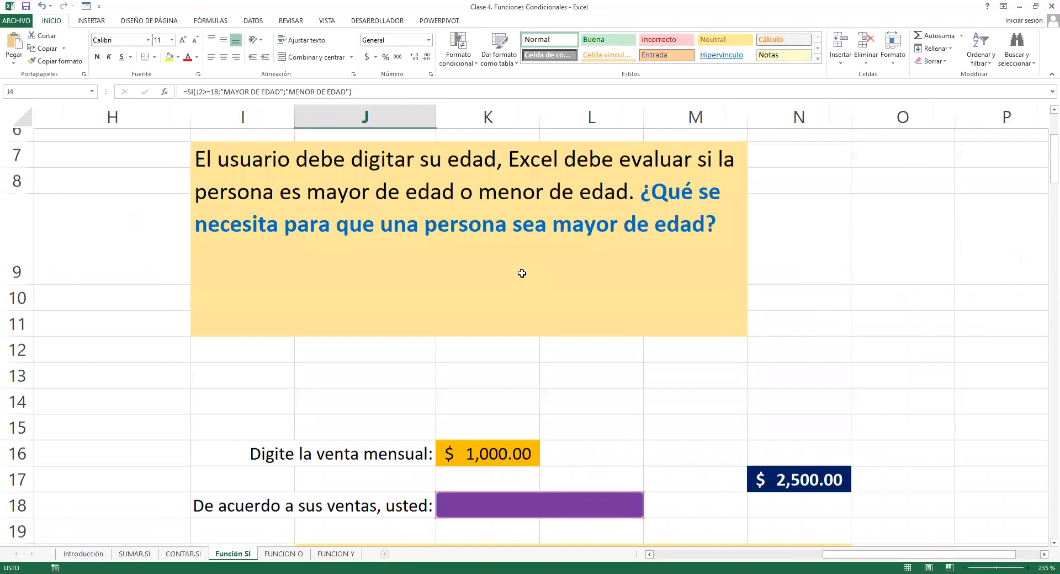
{"action": "key", "text": "Escape"}
{"action": "scroll", "coordinate": [562, 301], "scroll_direction": "down", "scroll_amount": 5}
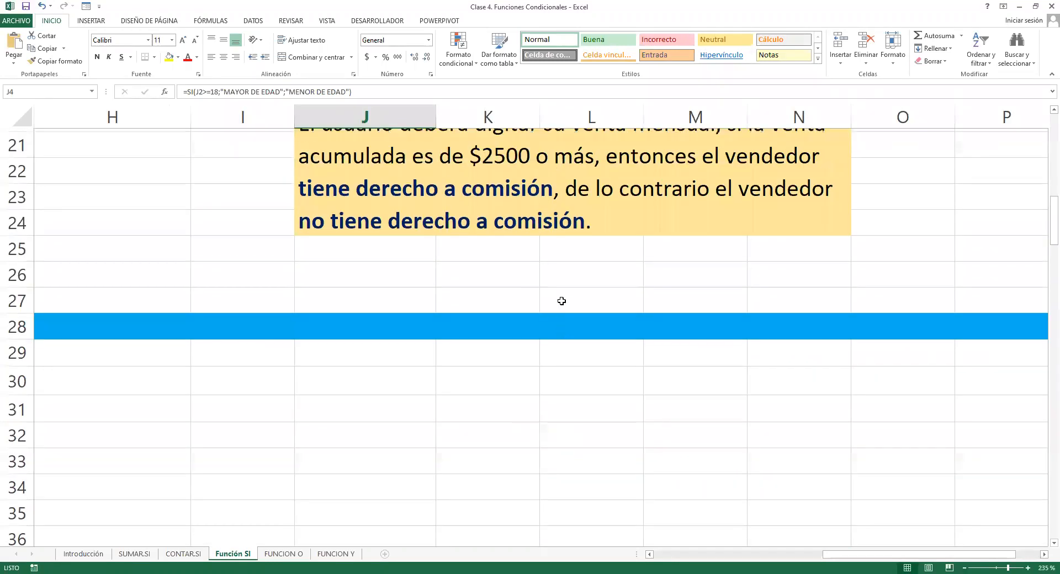
{"action": "scroll", "coordinate": [539, 284], "scroll_direction": "up", "scroll_amount": 2}
{"action": "left_click", "coordinate": [526, 268]}
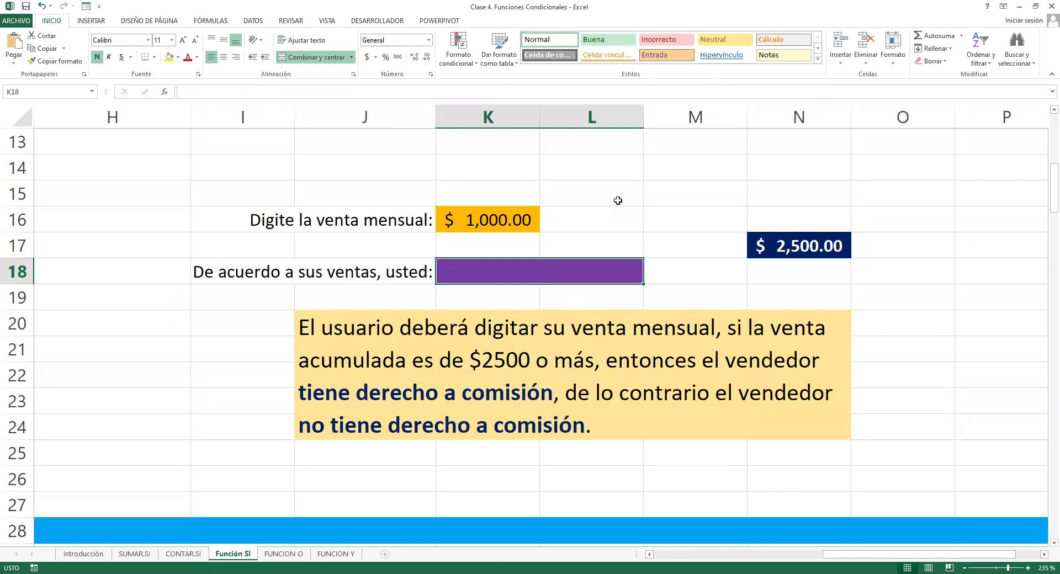
{"action": "key", "text": "ctrl+2"}
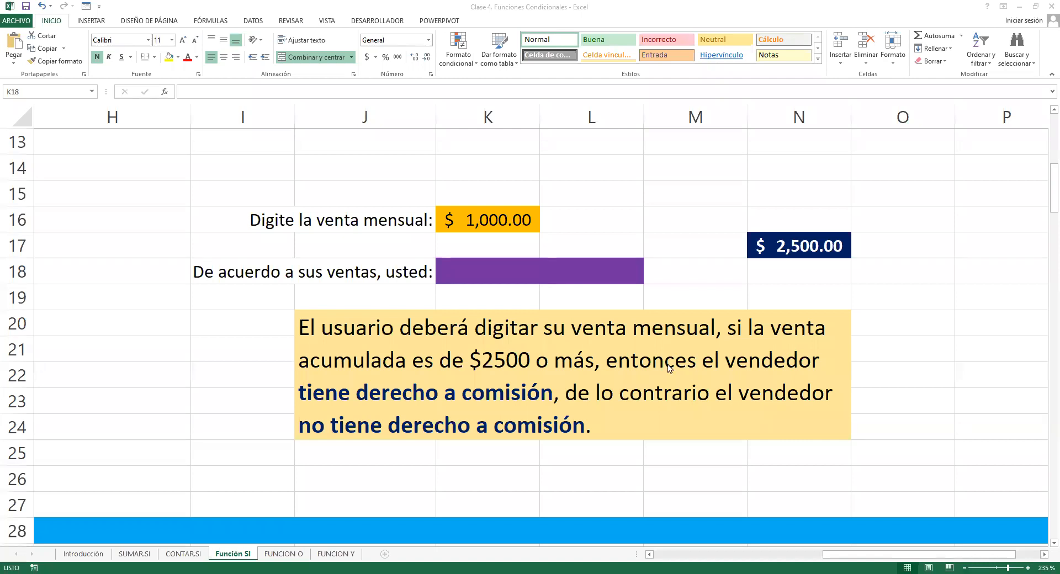
Start an SI formula in the commission result cell K18 with the logical test K16>=2500.
{"action": "left_click", "coordinate": [500, 267]}
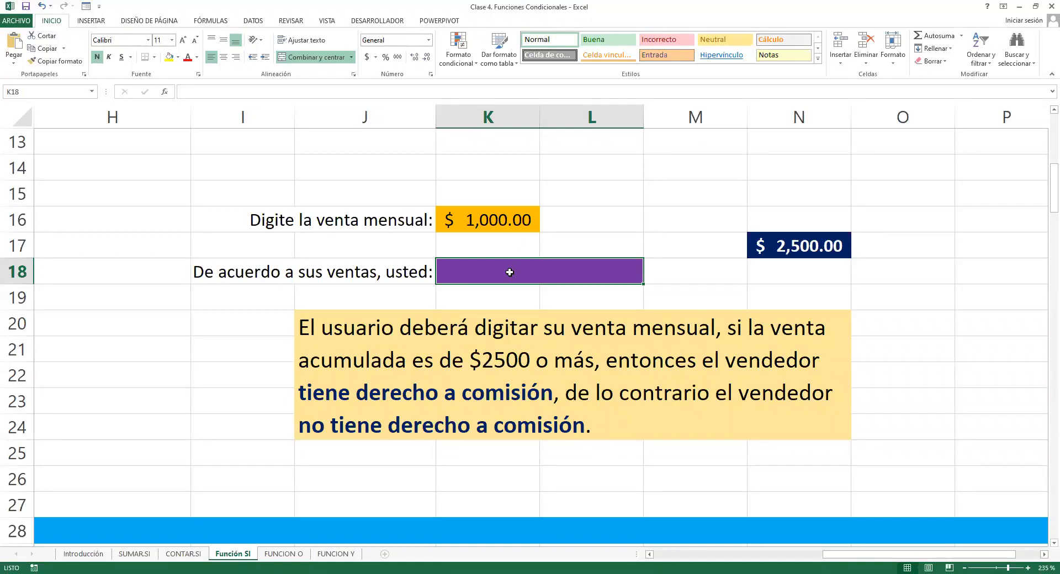
{"action": "type", "text": "=SUMAR"}
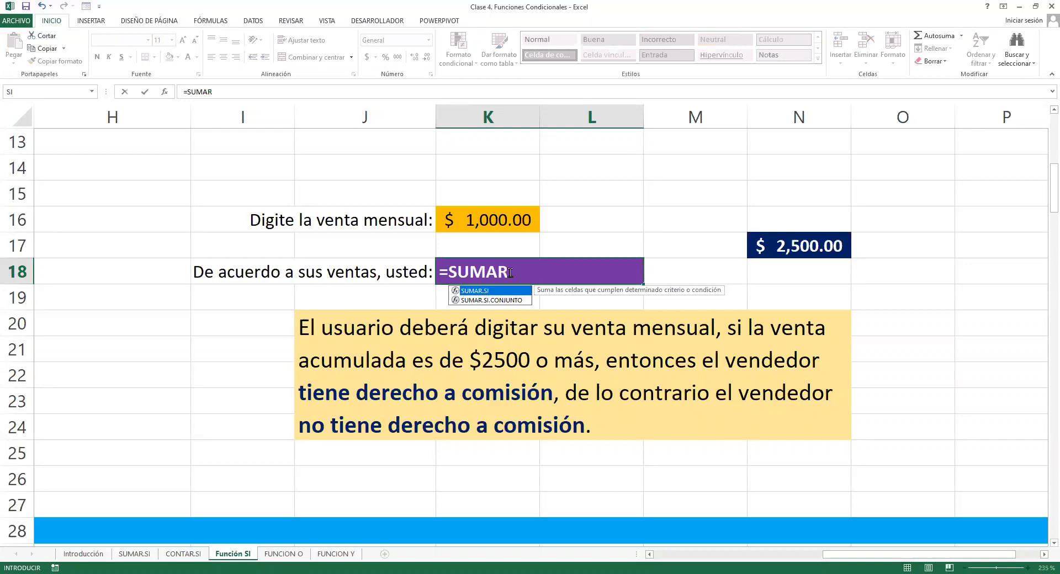
{"action": "key", "text": "BackSpace"}
{"action": "key", "text": "BackSpace"}
{"action": "key", "text": "BackSpace"}
{"action": "key", "text": "BackSpace"}
{"action": "type", "text": "I("}
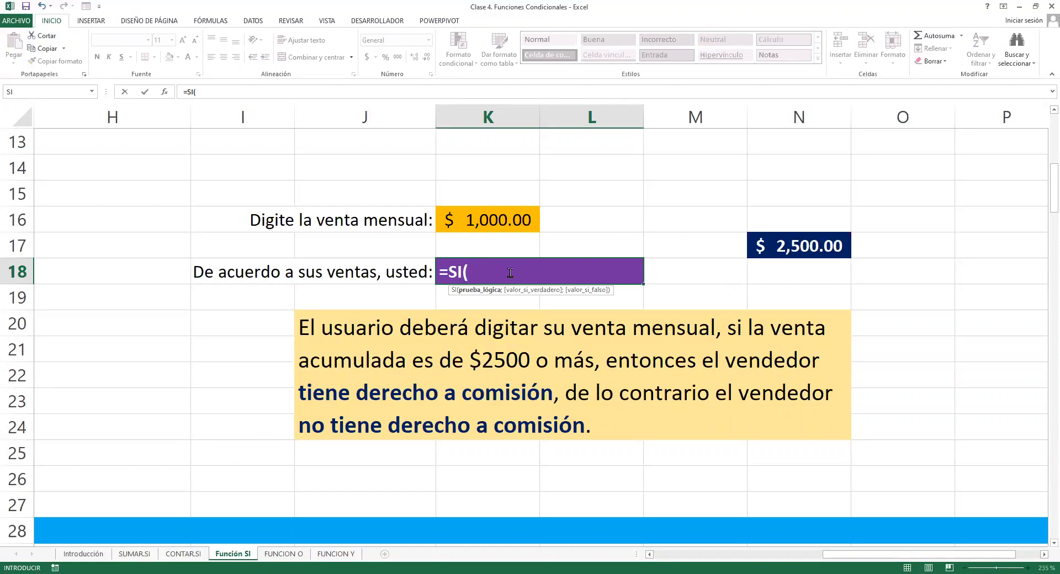
{"action": "left_click", "coordinate": [511, 221]}
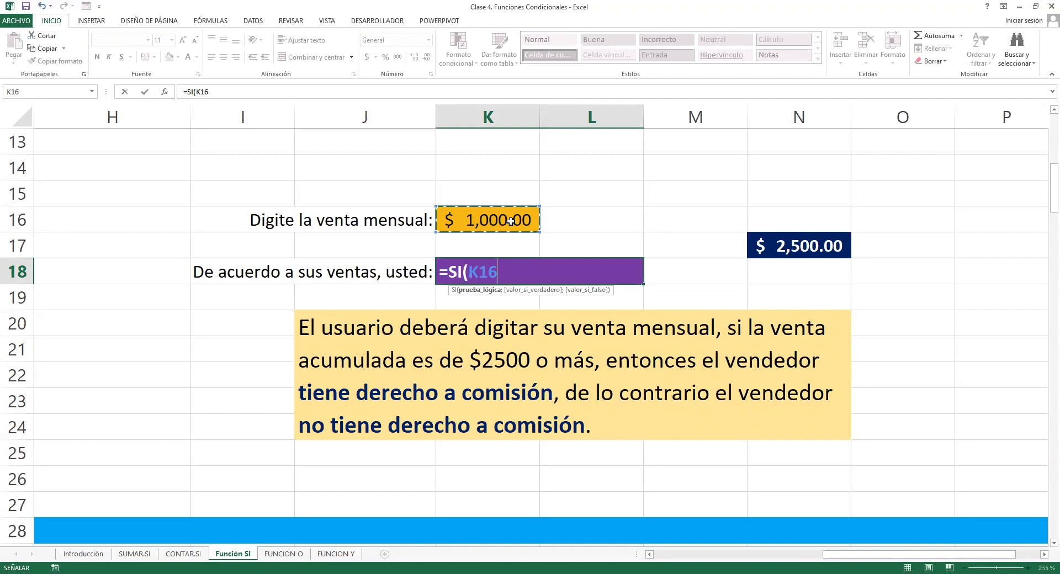
{"action": "type", "text": ">"}
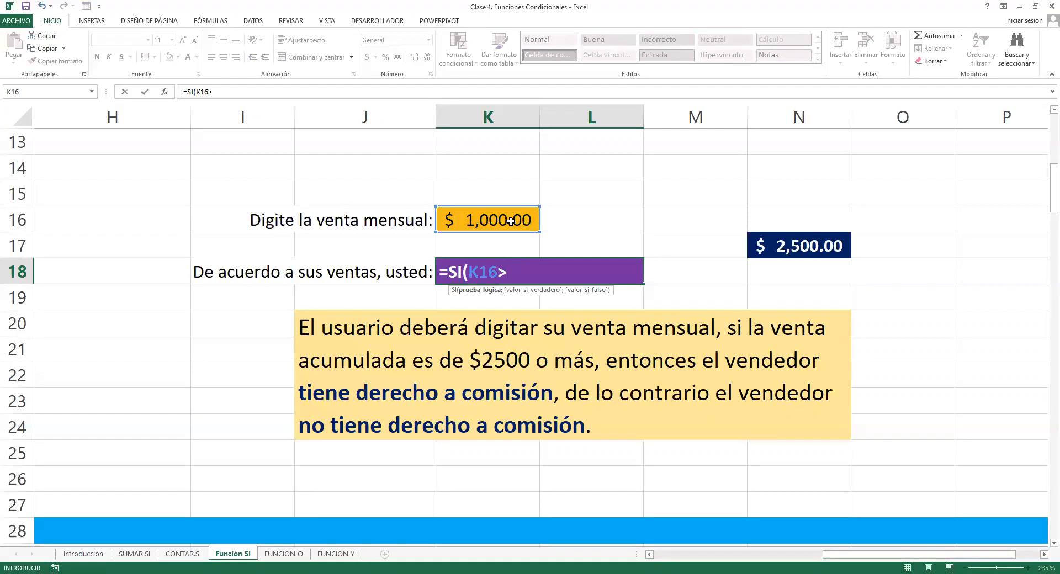
{"action": "type", "text": "=2500"}
{"action": "type", "text": ";"}
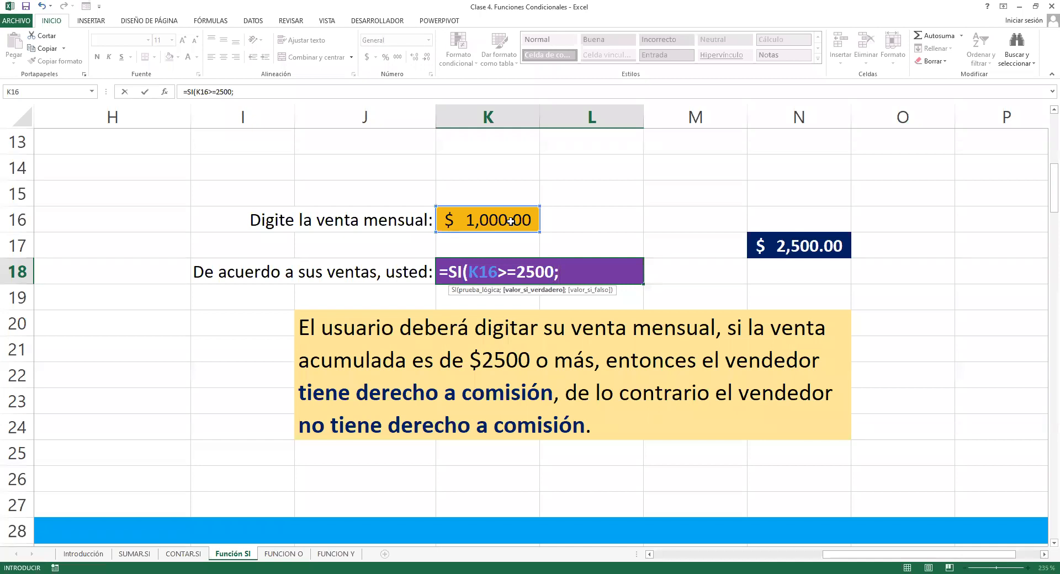
Complete the K18 SI formula with "TIENE DERECHO A COMISION" as true value and "NO TIENE DERECHO A COMISION" as false value.
{"action": "type", "text": "\"TIENE "}
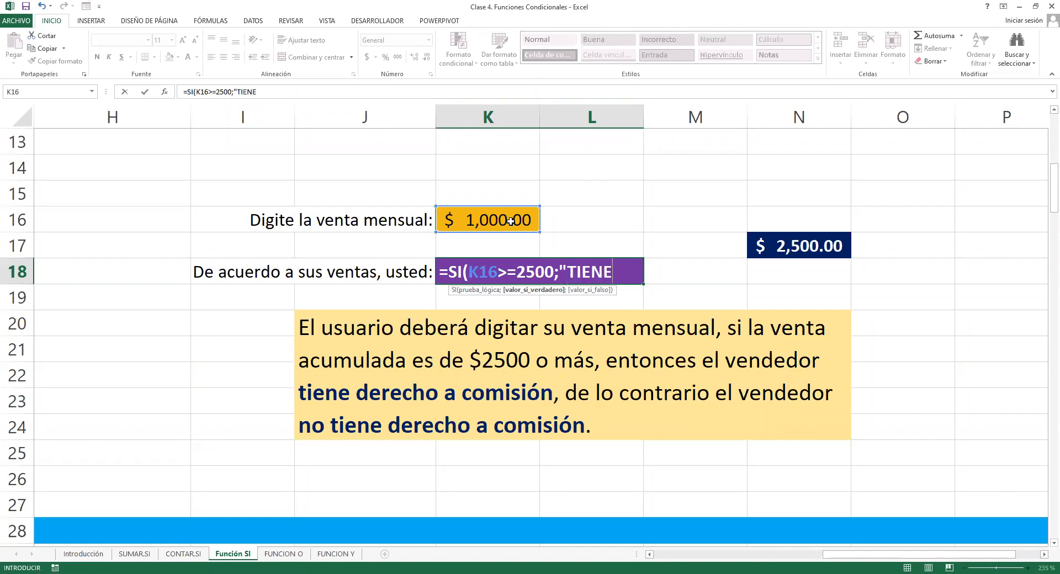
{"action": "type", "text": "DERECHO A C"}
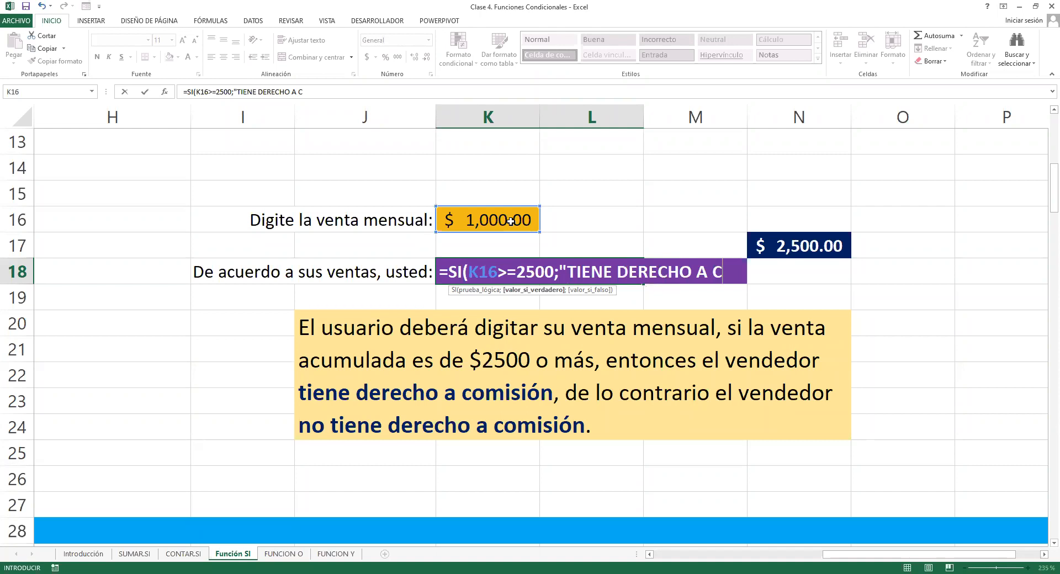
{"action": "type", "text": "OMISION"}
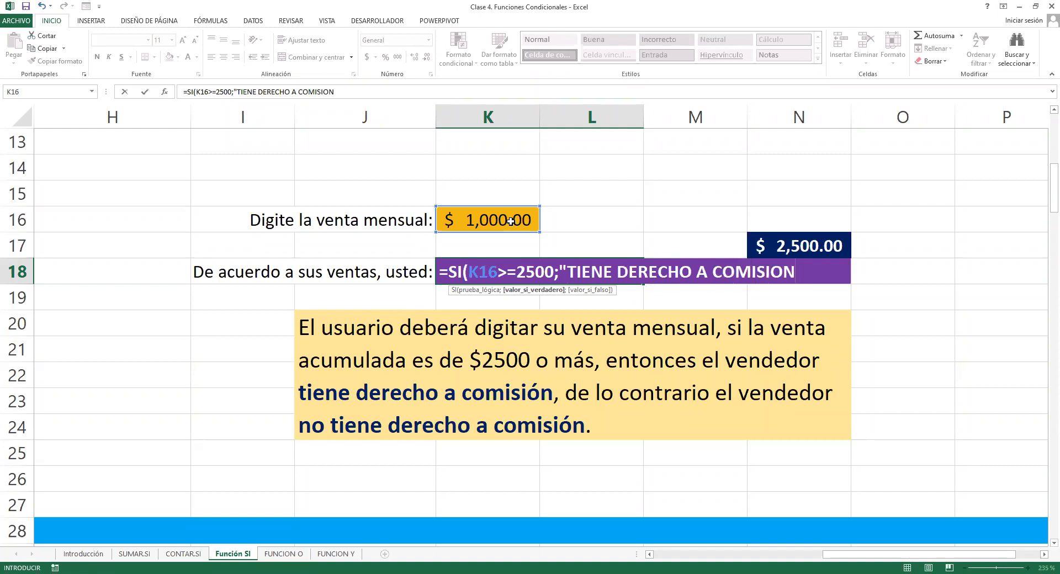
{"action": "type", "text": "\""}
{"action": "type", "text": ";"}
{"action": "type", "text": "\"NO TIENE D"}
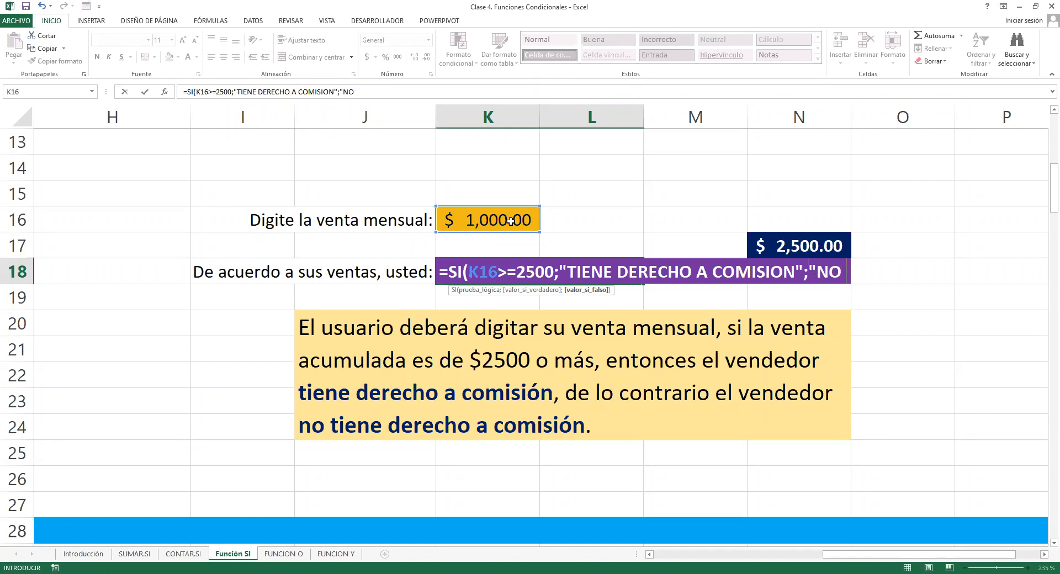
{"action": "type", "text": "HO A COMIS"}
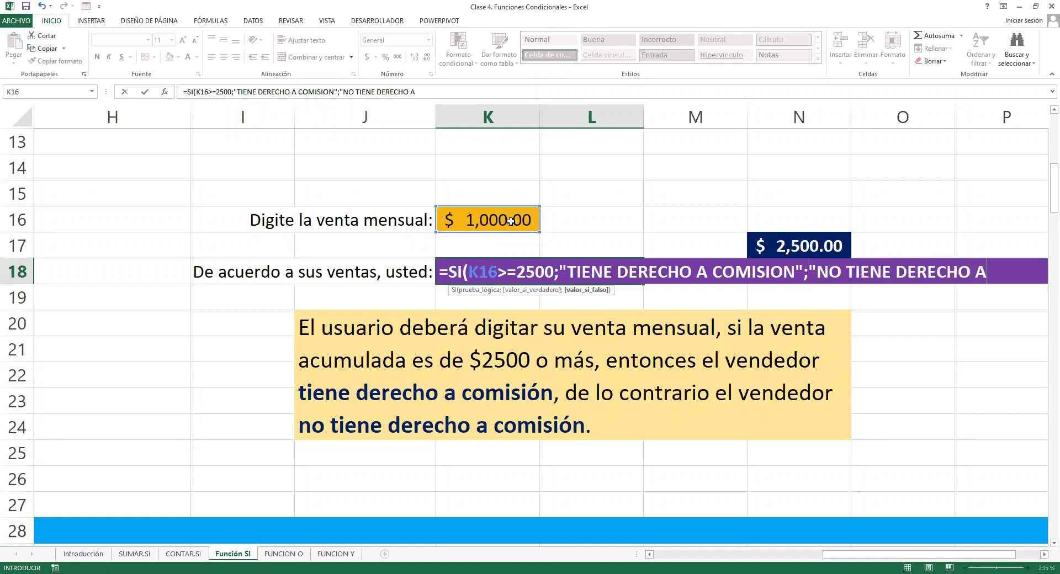
{"action": "type", "text": "ION\""}
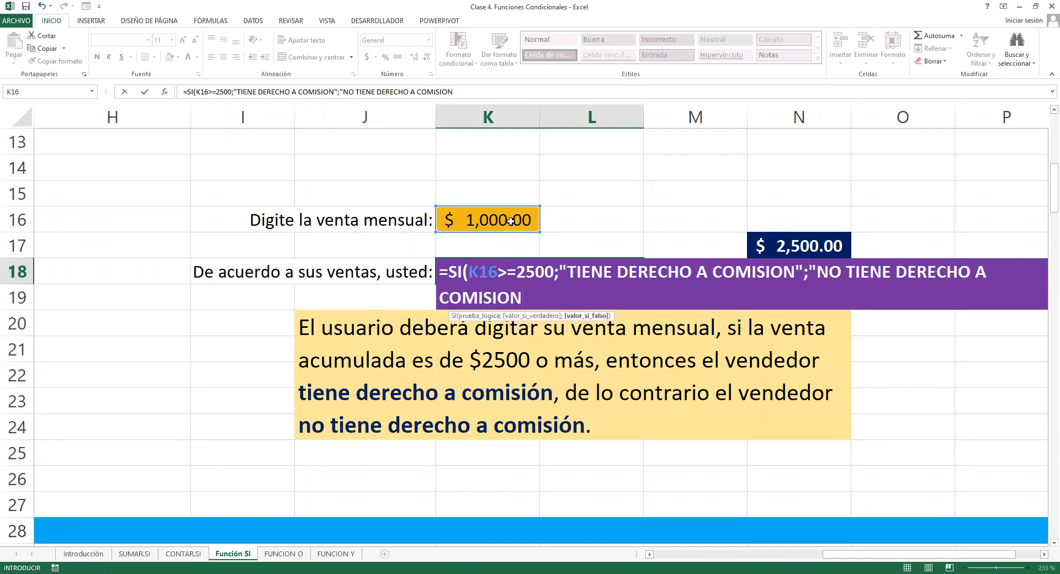
{"action": "type", "text": ")"}
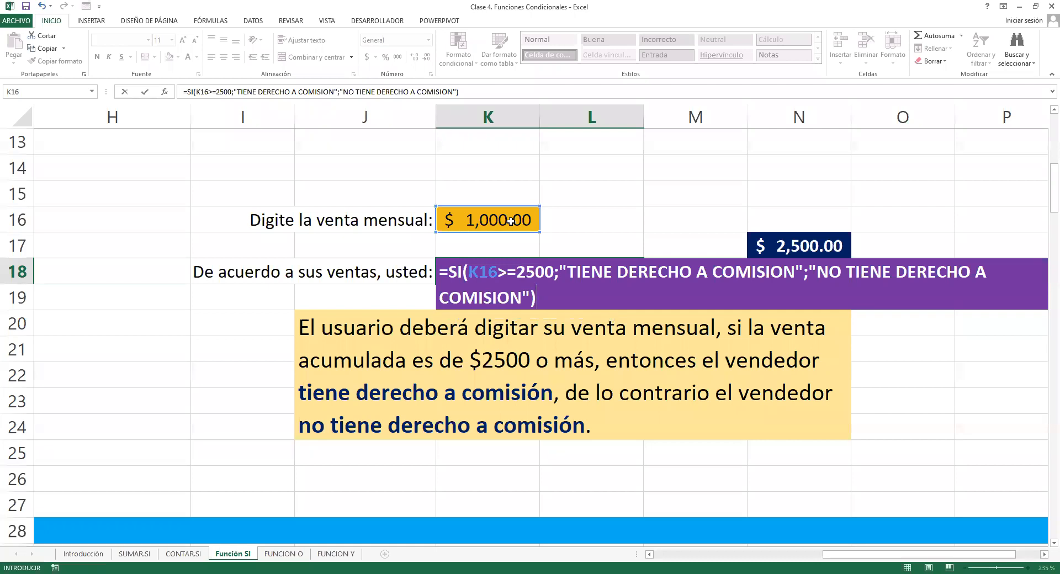
Check the K16 reference, the 2500 threshold and both result texts in the K18 formula, and commit it.
{"action": "left_click_drag", "start_coordinate": [498, 272], "coordinate": [469, 272]}
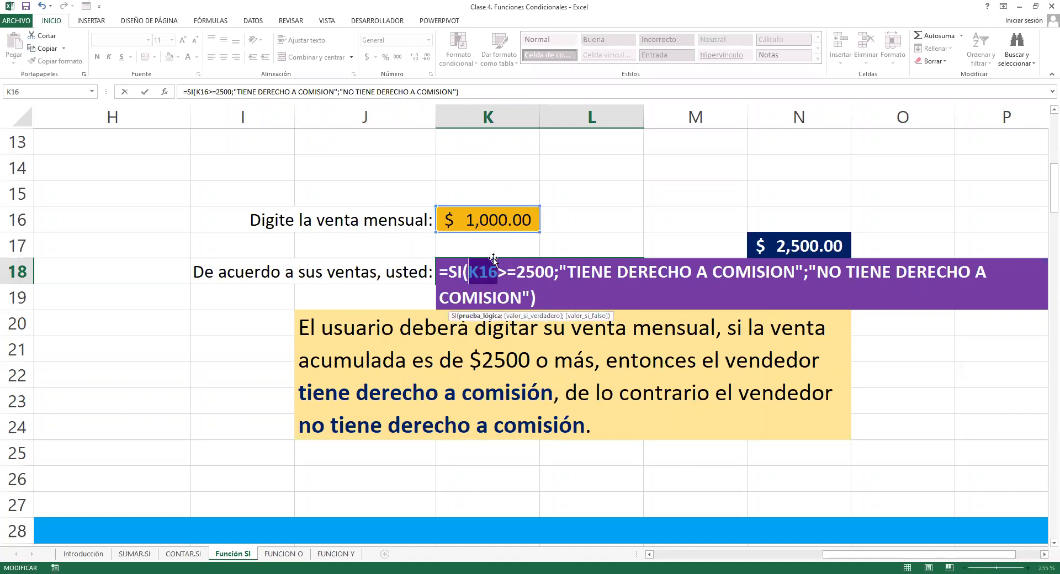
{"action": "left_click_drag", "start_coordinate": [516, 273], "coordinate": [555, 279]}
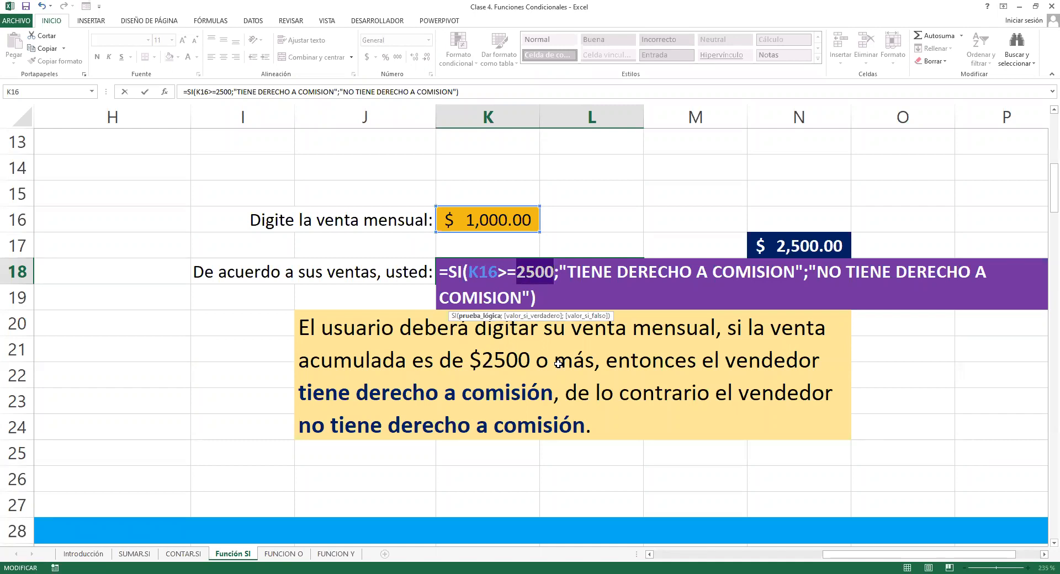
{"action": "left_click_drag", "start_coordinate": [566, 267], "coordinate": [793, 263]}
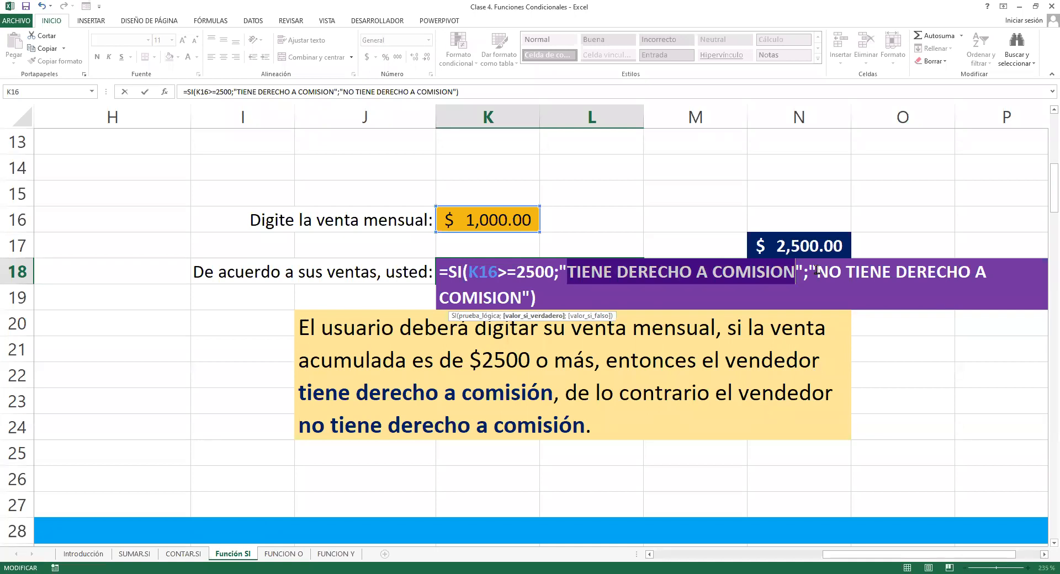
{"action": "left_click_drag", "start_coordinate": [816, 270], "coordinate": [523, 296]}
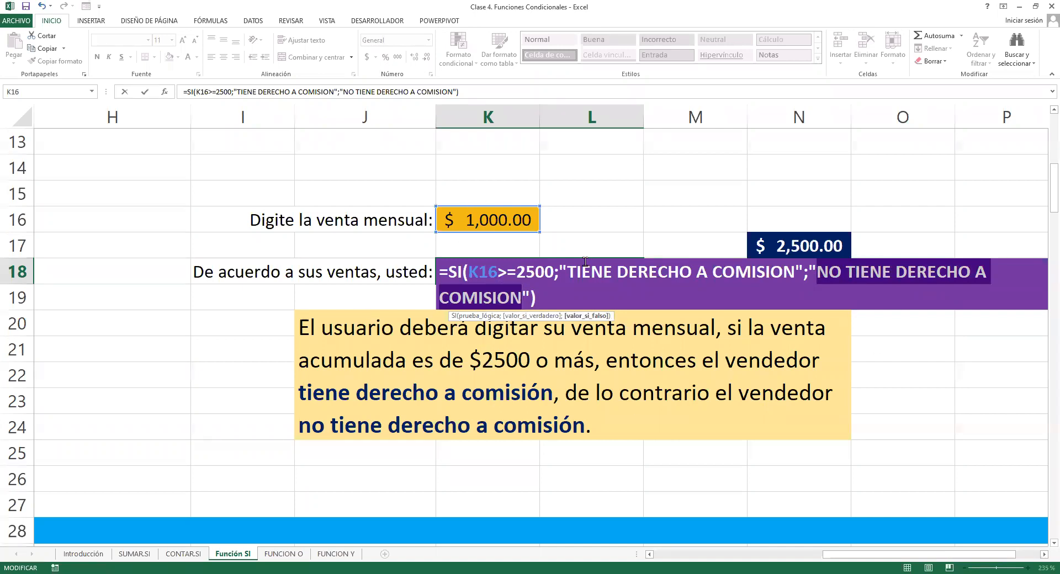
{"action": "key", "text": "Return"}
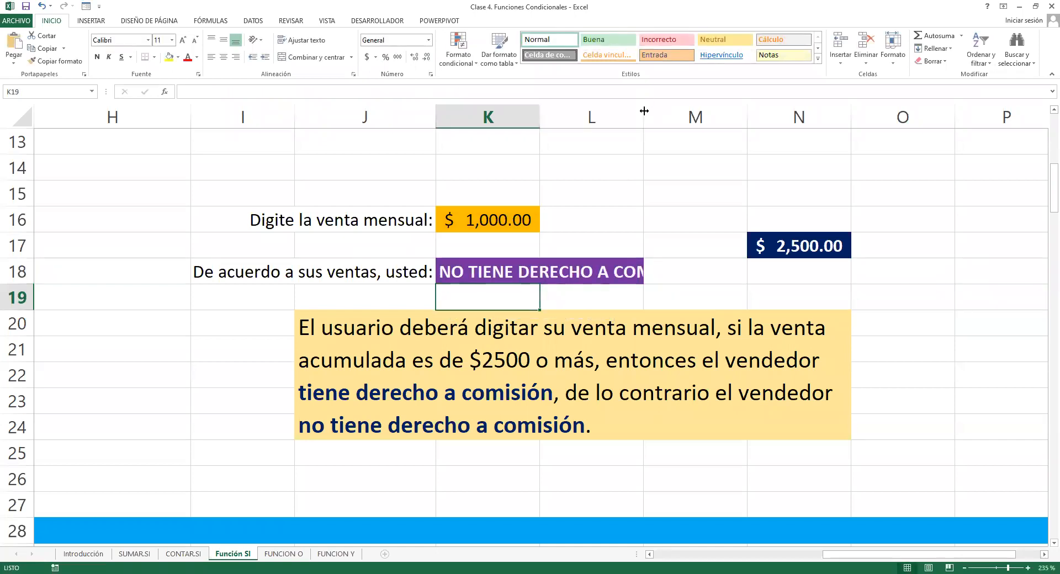
Merge and center the commission result across K18:M18.
{"action": "left_click_drag", "start_coordinate": [686, 267], "coordinate": [535, 274]}
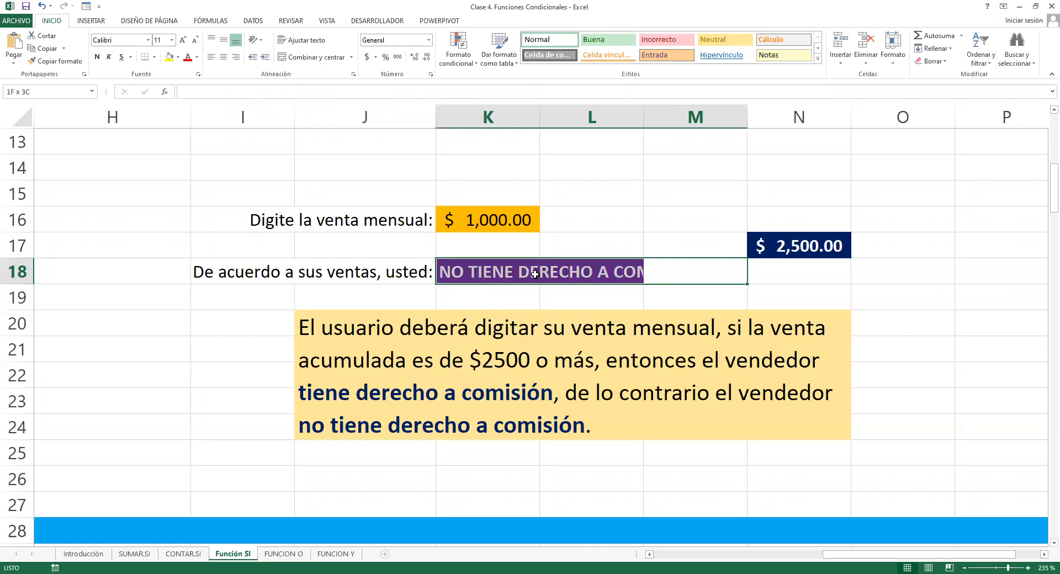
{"action": "left_click", "coordinate": [291, 58]}
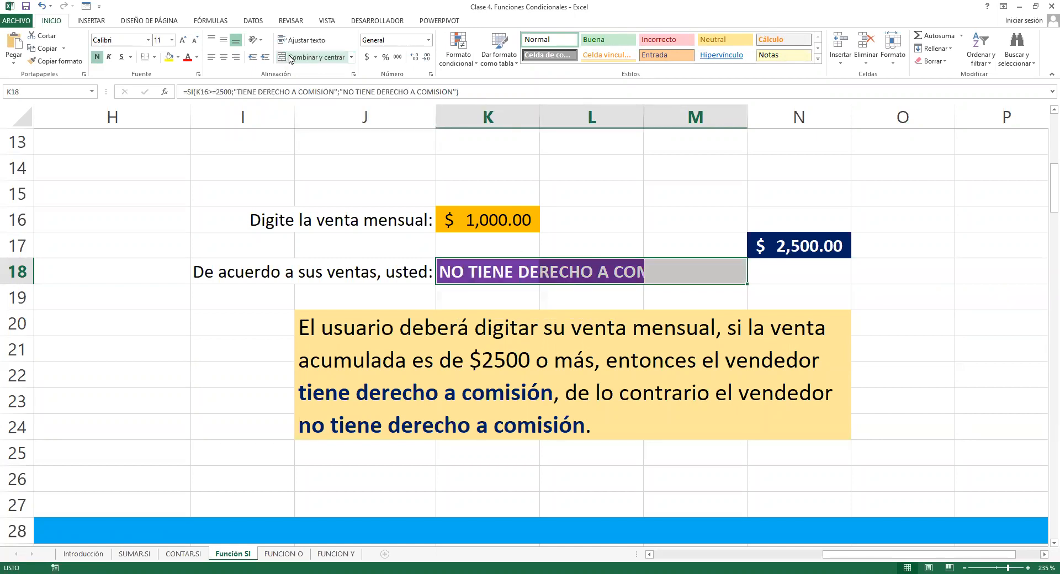
{"action": "left_click", "coordinate": [679, 502]}
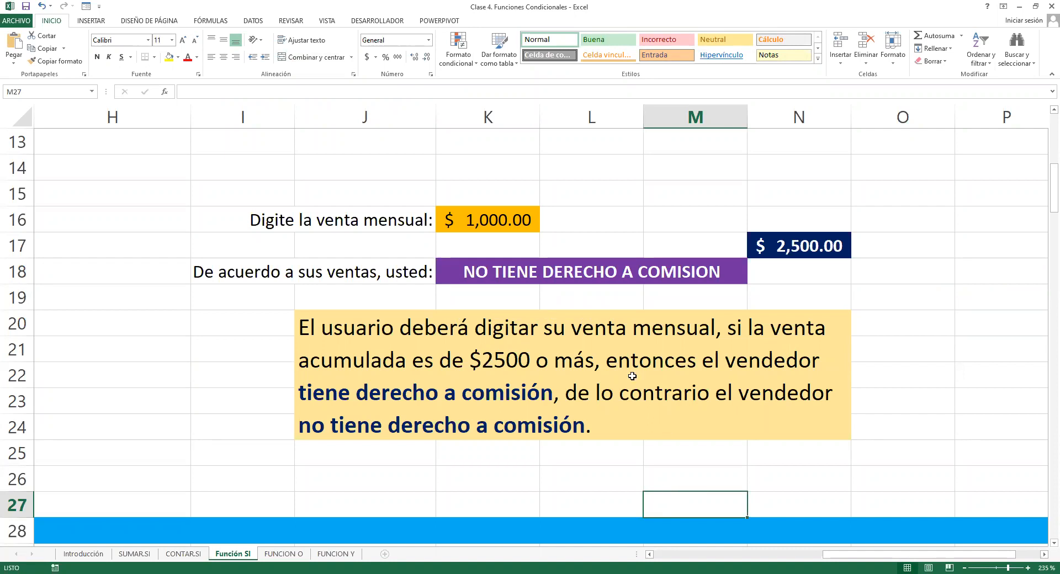
Test the commission formula around its threshold by entering monthly sales of 2499.99 and 2500 in K16.
{"action": "left_click", "coordinate": [497, 226]}
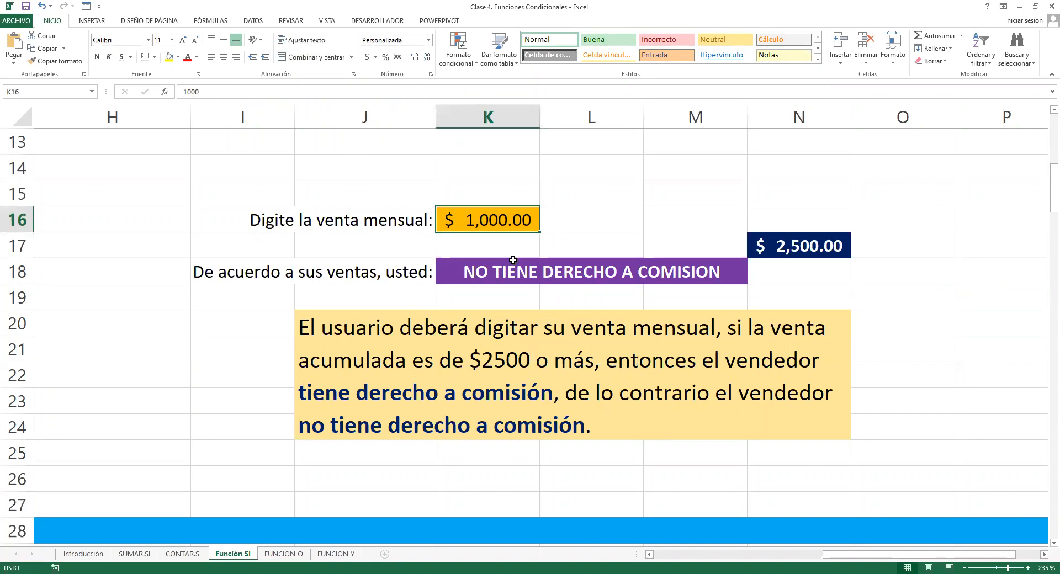
{"action": "type", "text": "24"}
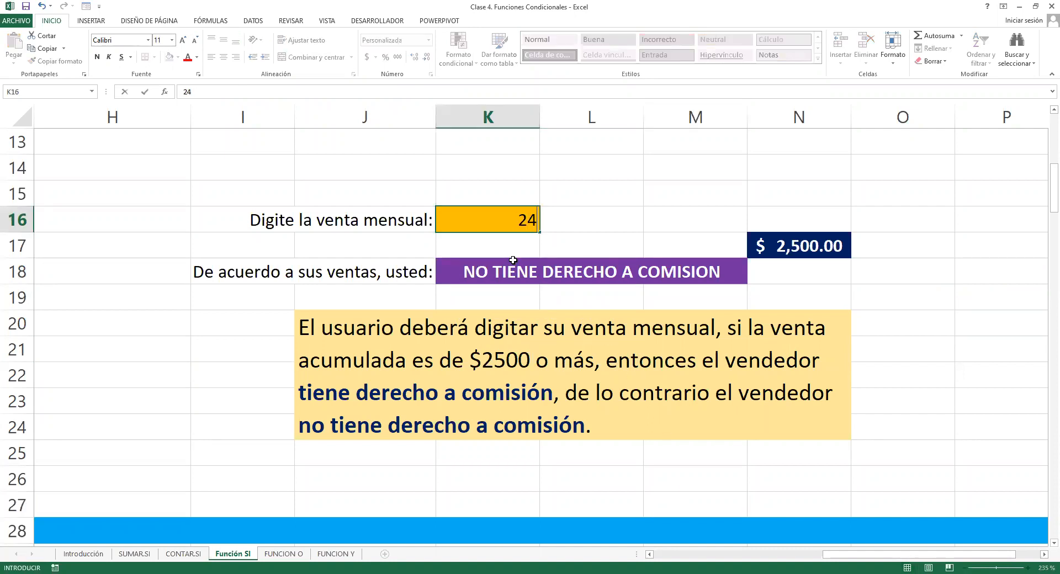
{"action": "type", "text": "99.99"}
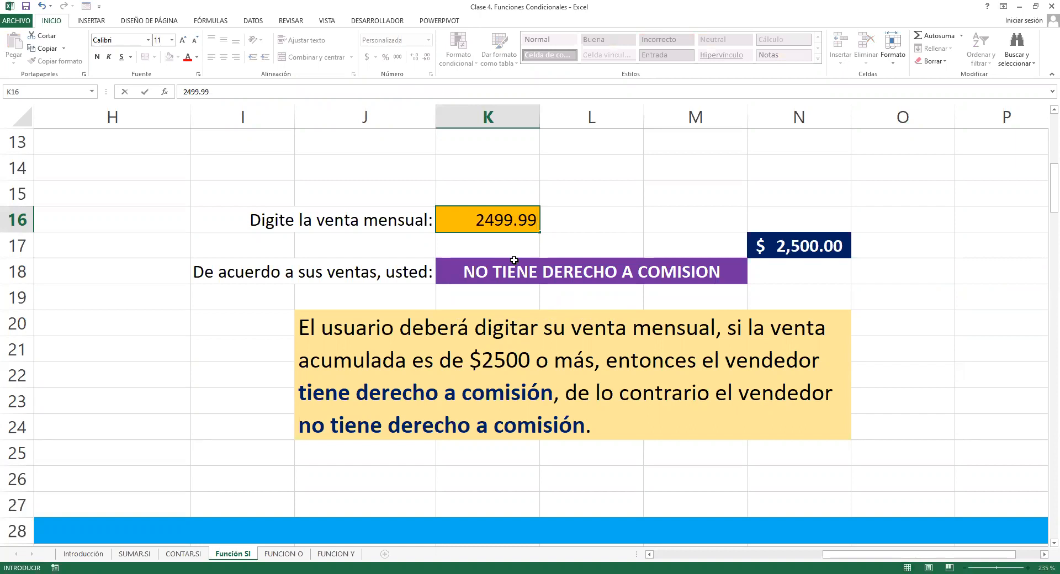
{"action": "key", "text": "Return"}
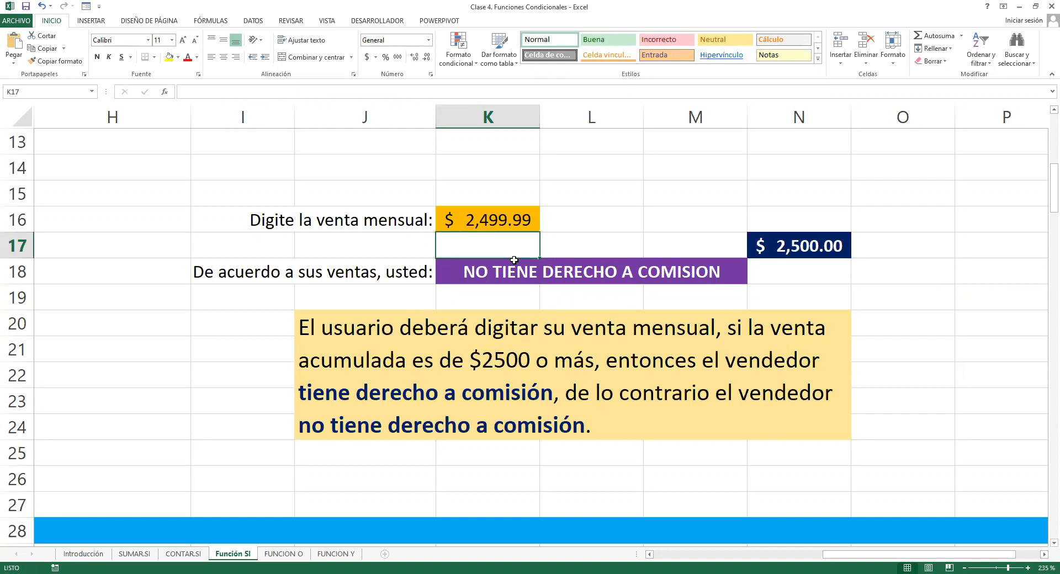
{"action": "key", "text": "Up"}
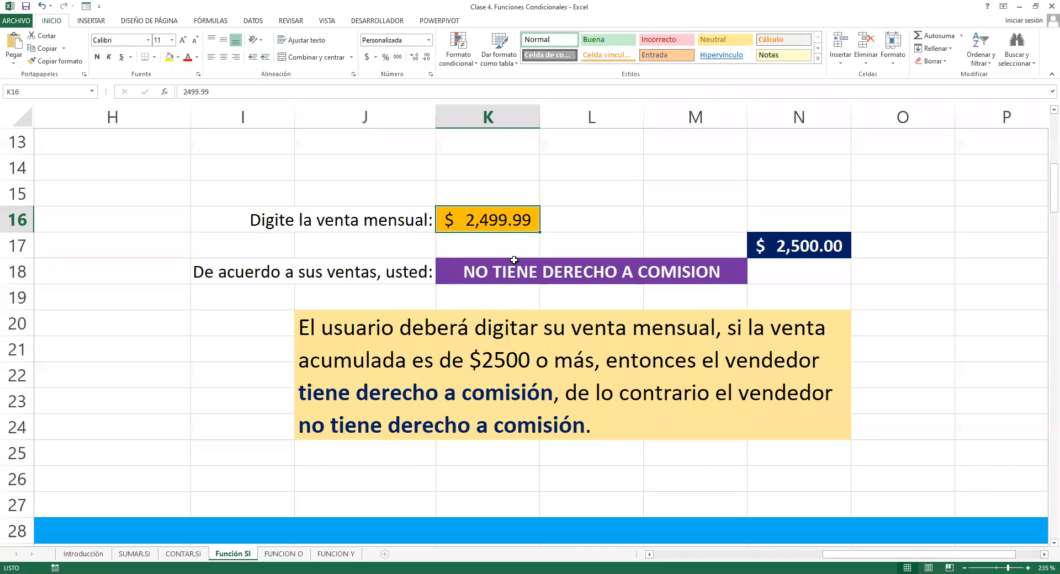
{"action": "type", "text": "2500"}
{"action": "key", "text": "ctrl+Return"}
{"action": "key", "text": "Down"}
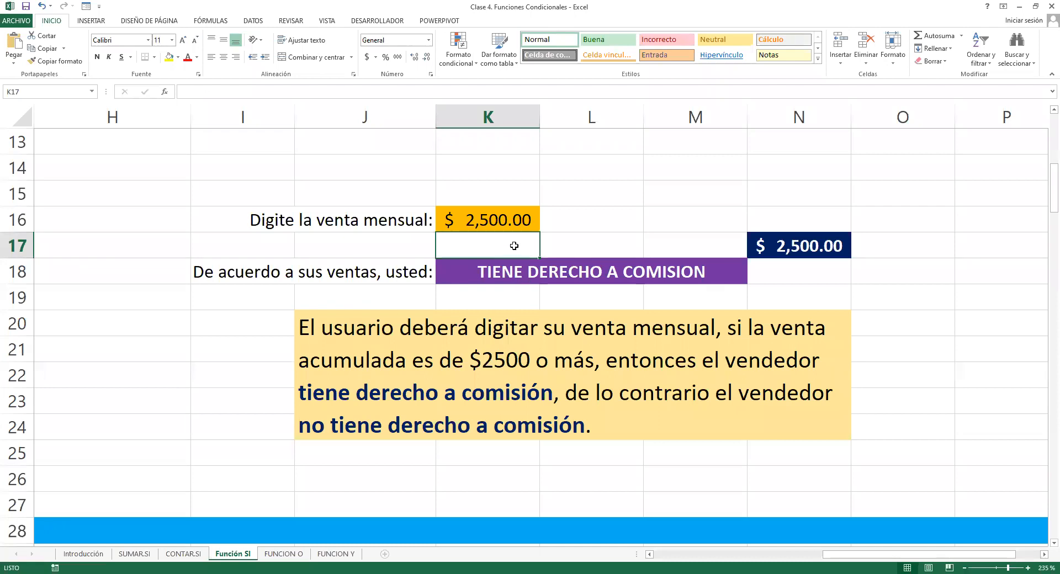
Test the commission formula with monthly sales of 3000 and 2250 in K16.
{"action": "left_click", "coordinate": [507, 226]}
{"action": "type", "text": "3,000"}
{"action": "key", "text": "Return"}
{"action": "left_click", "coordinate": [507, 219]}
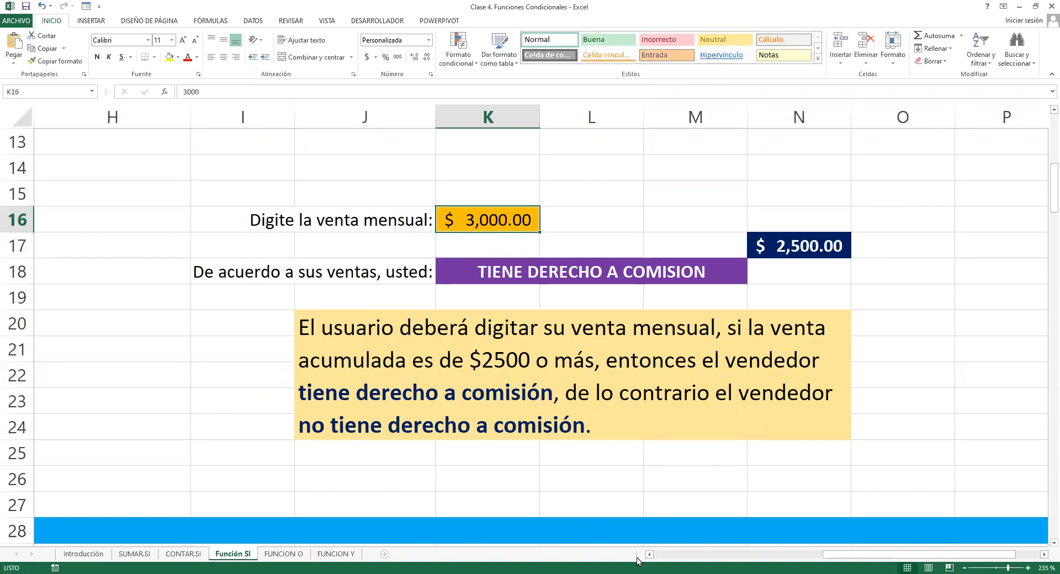
{"action": "type", "text": "2250"}
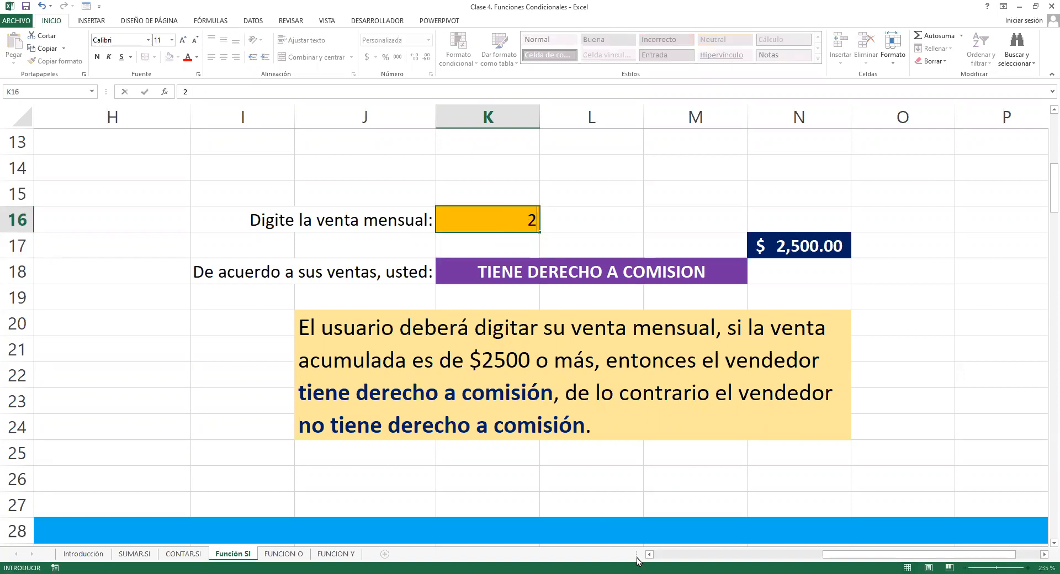
{"action": "key", "text": "Return"}
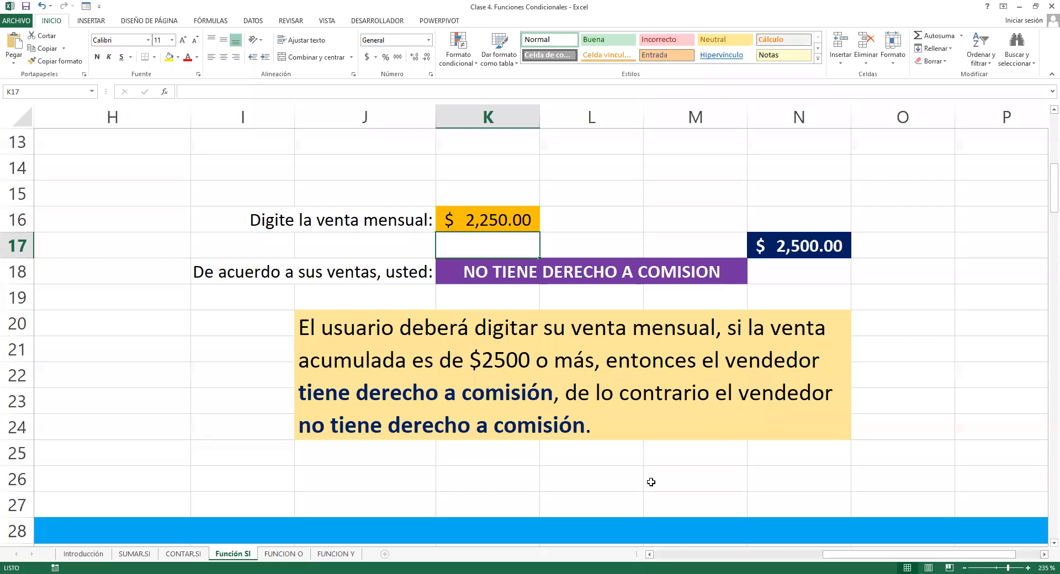
Begin an SI formula in D32 of the grades table with the logical test C32>=60.
{"action": "scroll", "coordinate": [646, 444], "scroll_direction": "up", "scroll_amount": 4}
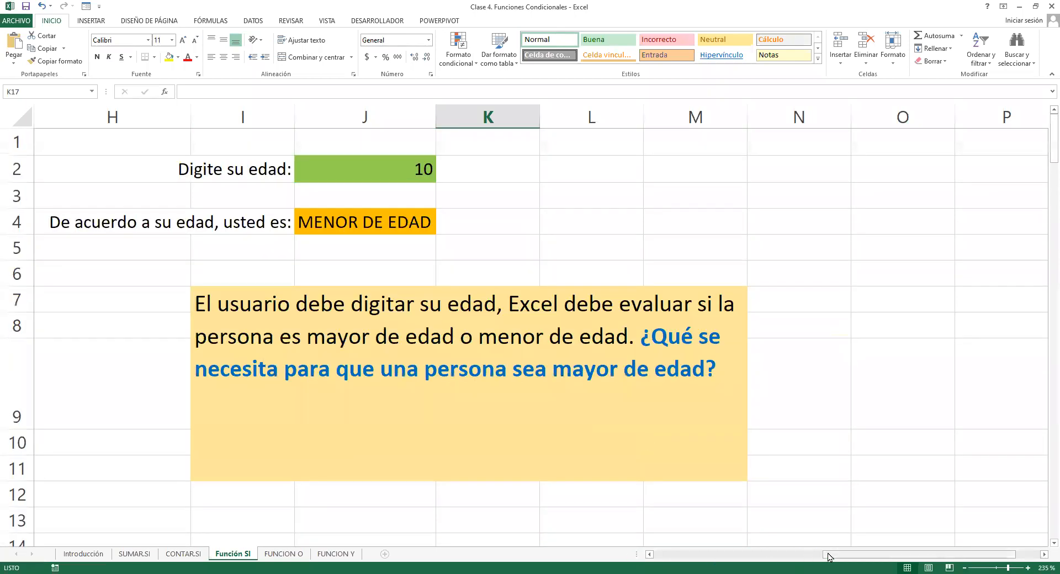
{"action": "left_click_drag", "start_coordinate": [832, 556], "coordinate": [629, 559]}
{"action": "scroll", "coordinate": [707, 403], "scroll_direction": "down", "scroll_amount": 6}
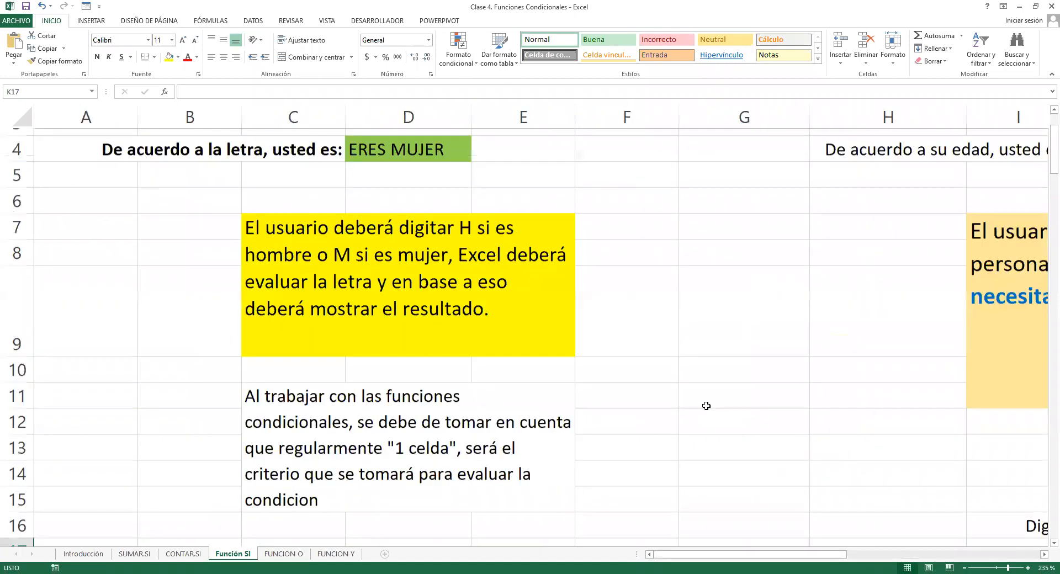
{"action": "scroll", "coordinate": [706, 407], "scroll_direction": "down", "scroll_amount": 1}
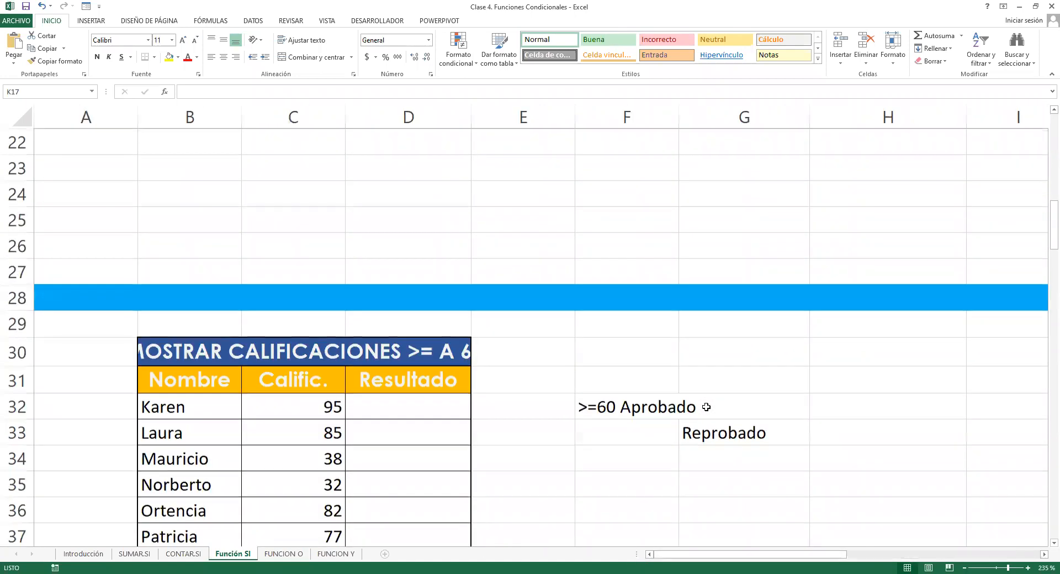
{"action": "scroll", "coordinate": [706, 407], "scroll_direction": "down", "scroll_amount": 1}
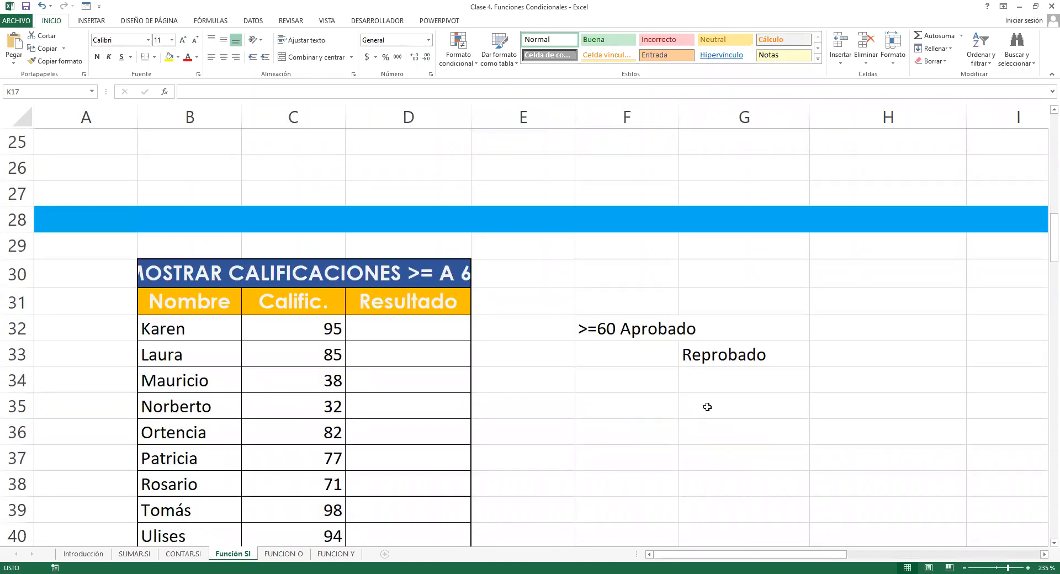
{"action": "scroll", "coordinate": [708, 407], "scroll_direction": "down", "scroll_amount": 1}
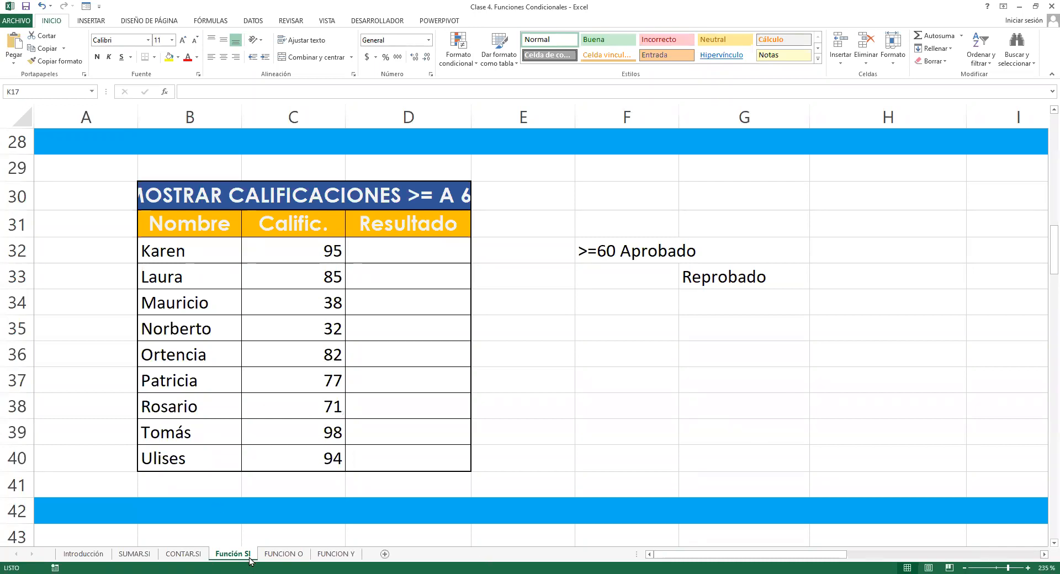
{"action": "left_click", "coordinate": [415, 251]}
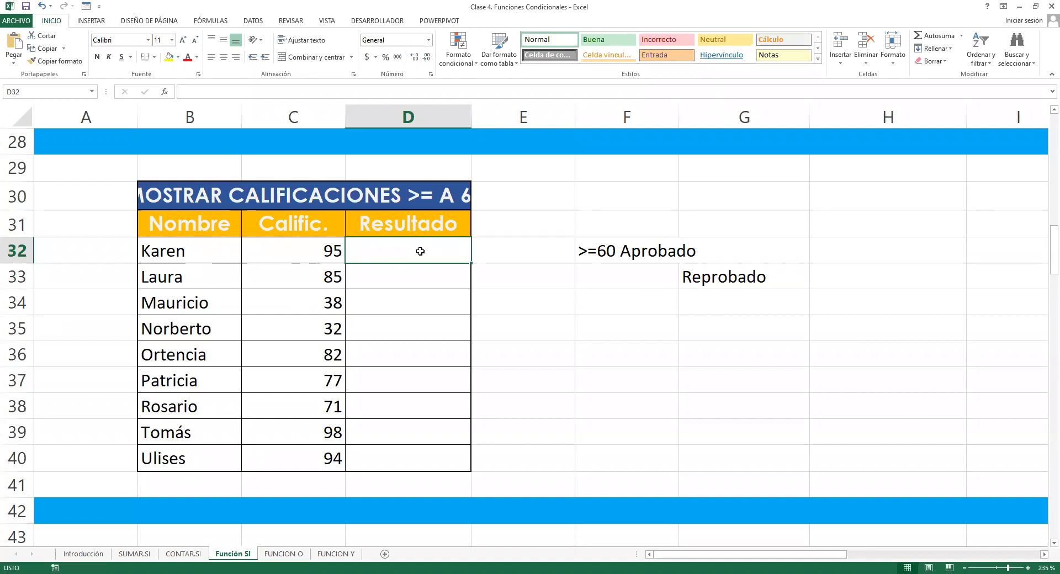
{"action": "type", "text": "="}
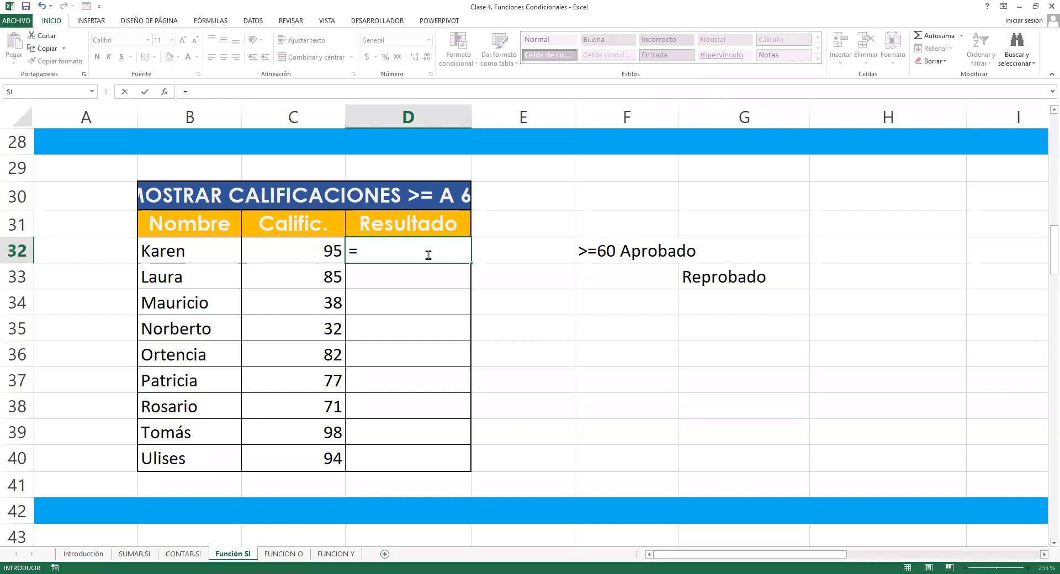
{"action": "type", "text": "SI("}
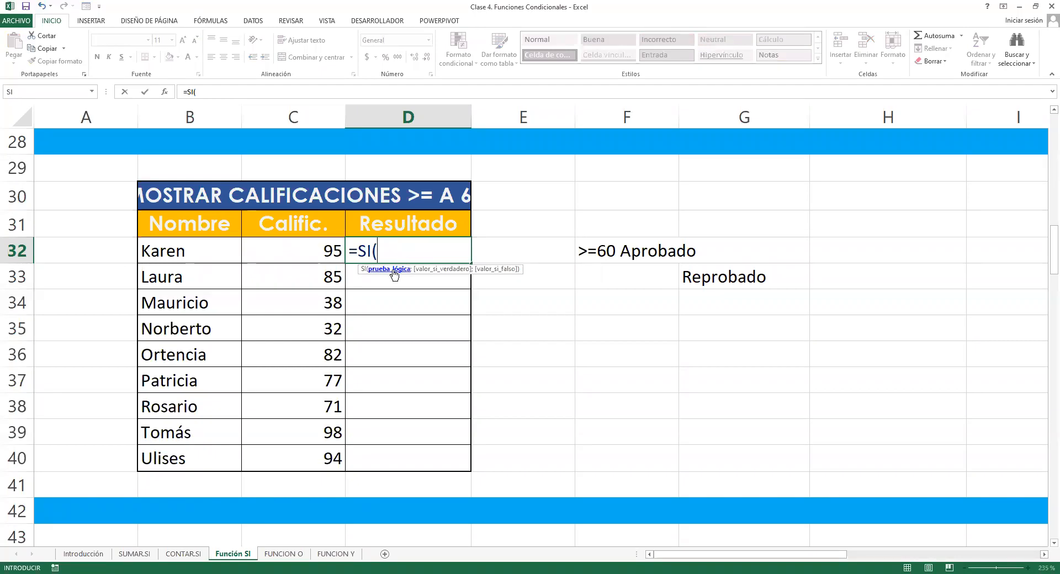
{"action": "left_click", "coordinate": [309, 252]}
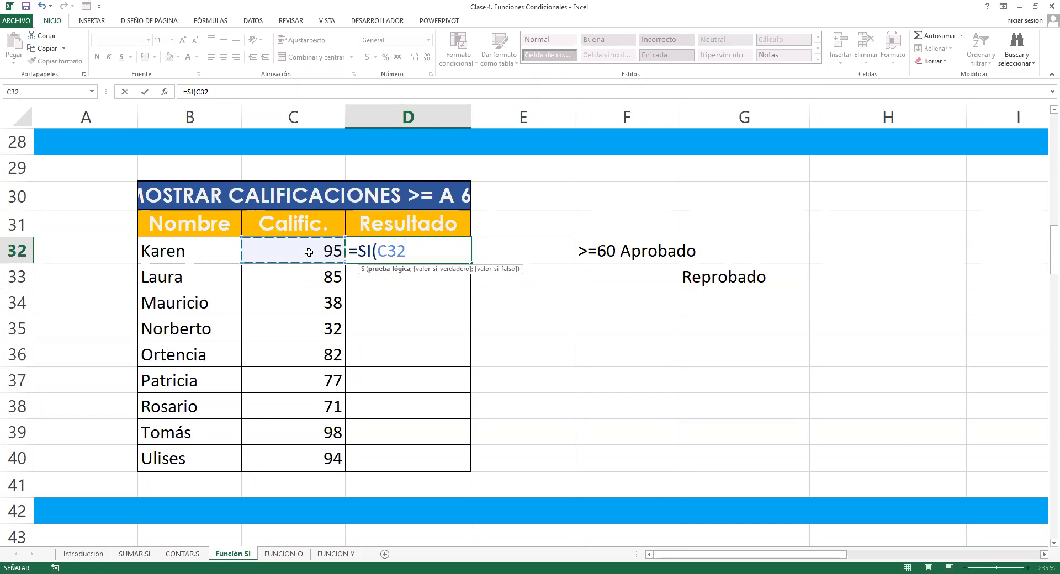
{"action": "type", "text": ">="}
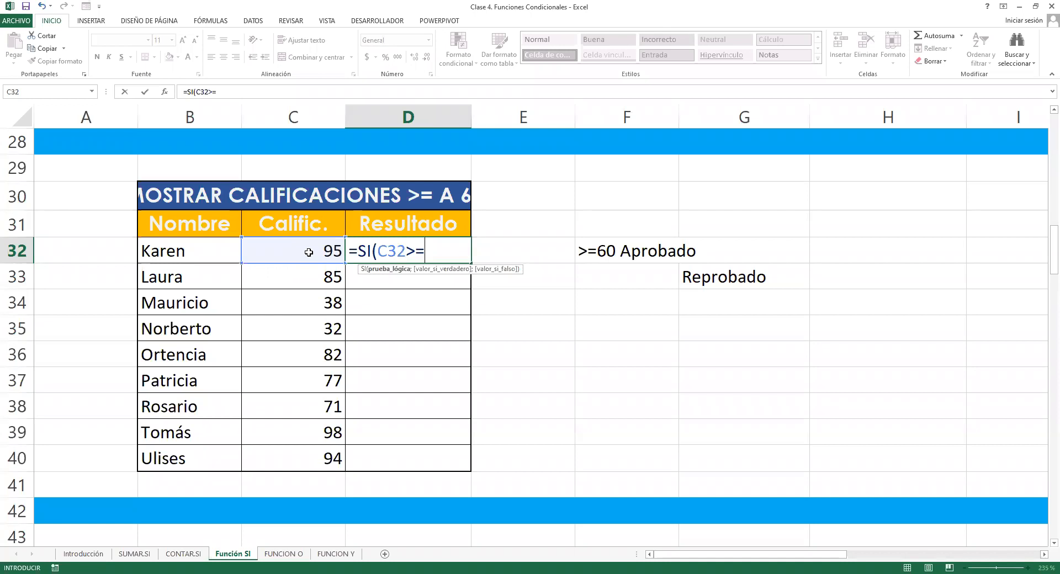
{"action": "type", "text": "60;\""}
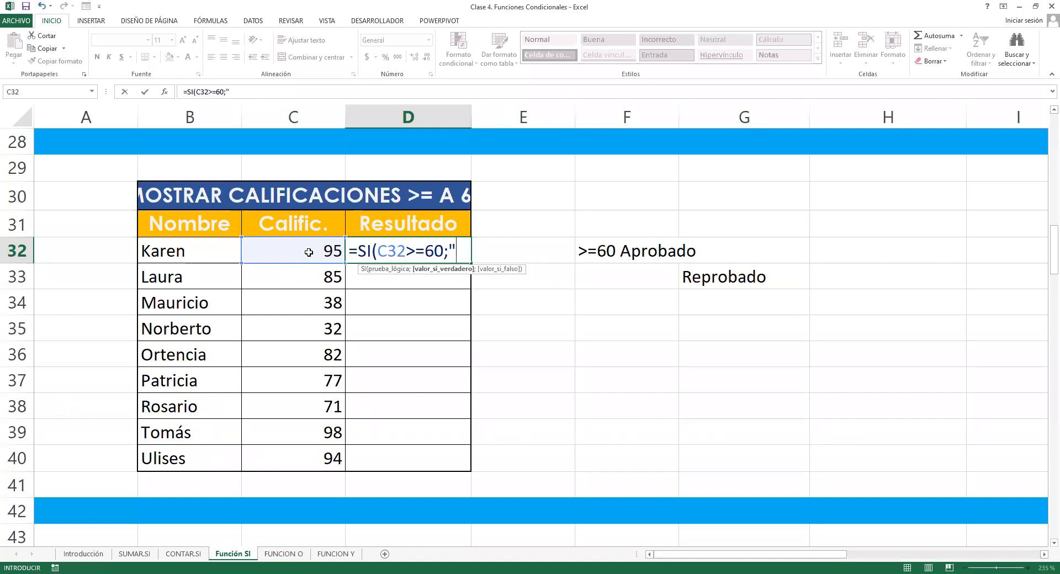
Complete the D32 formula with "APROBADO" as the true result and "REPROBADO" as the false result.
{"action": "type", "text": "APR"}
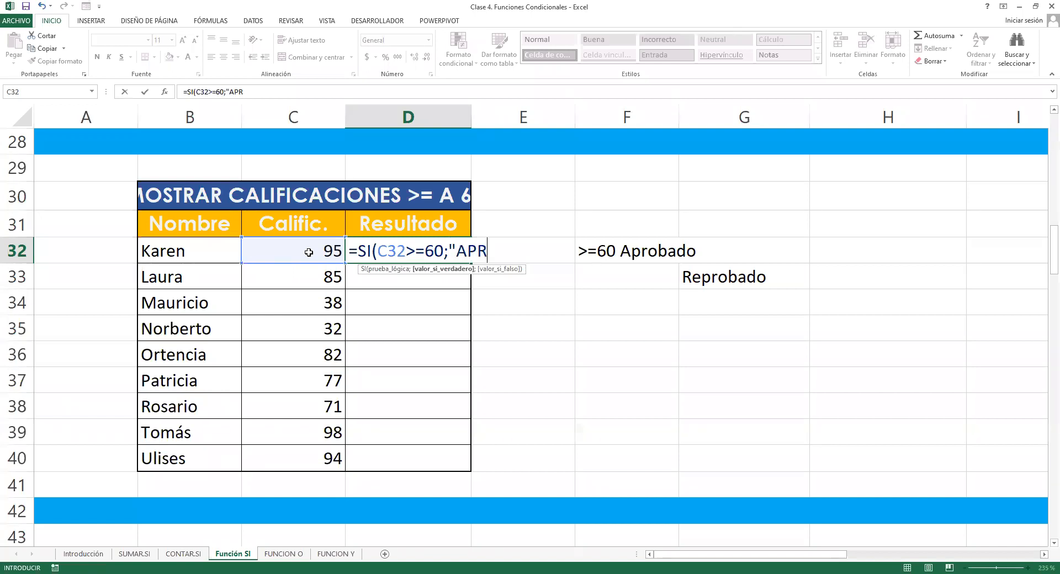
{"action": "type", "text": "OBADO\""}
{"action": "type", "text": ";\""}
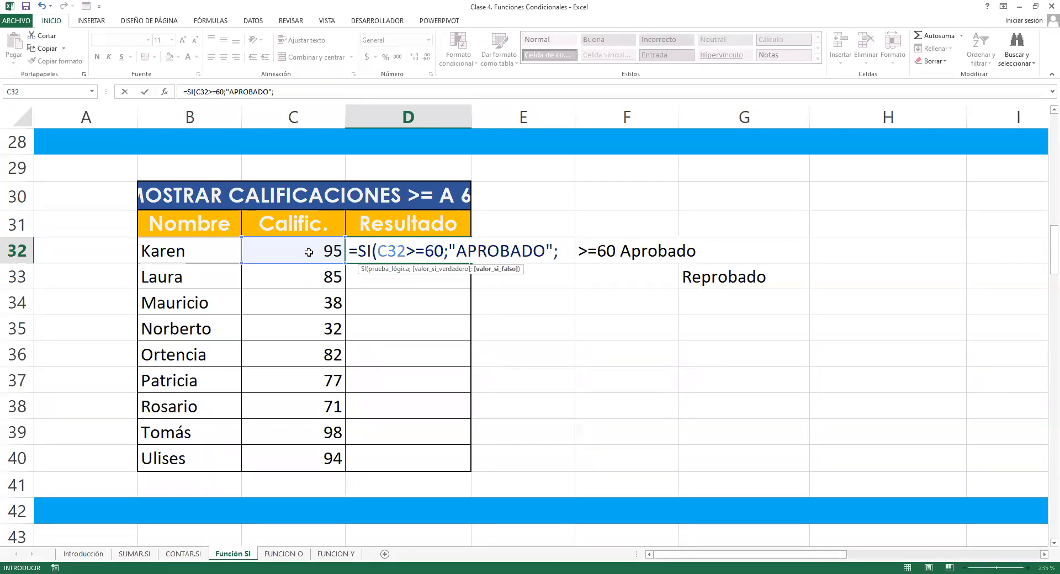
{"action": "type", "text": "REPROBADO\""}
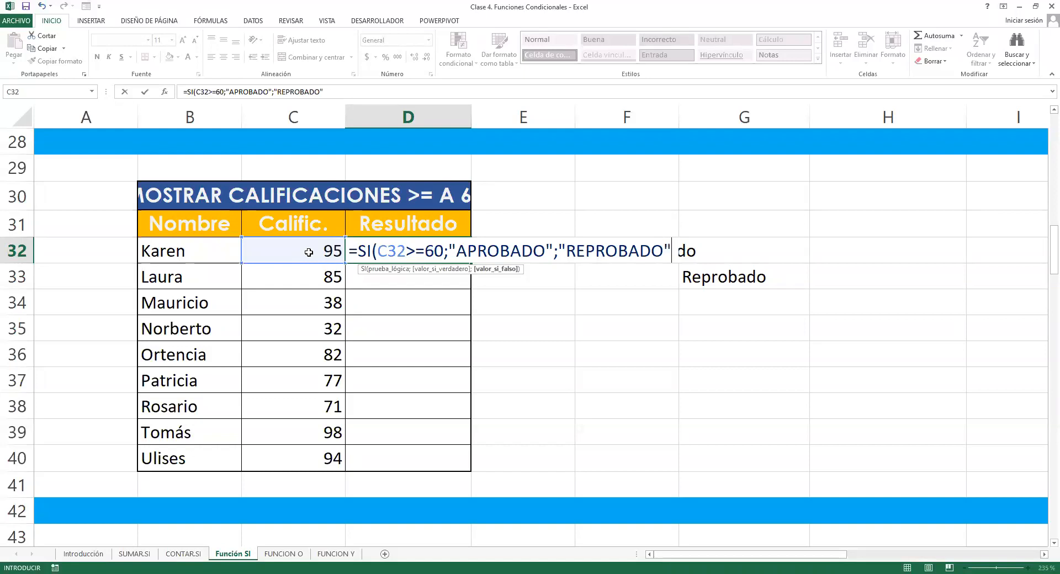
{"action": "type", "text": ")"}
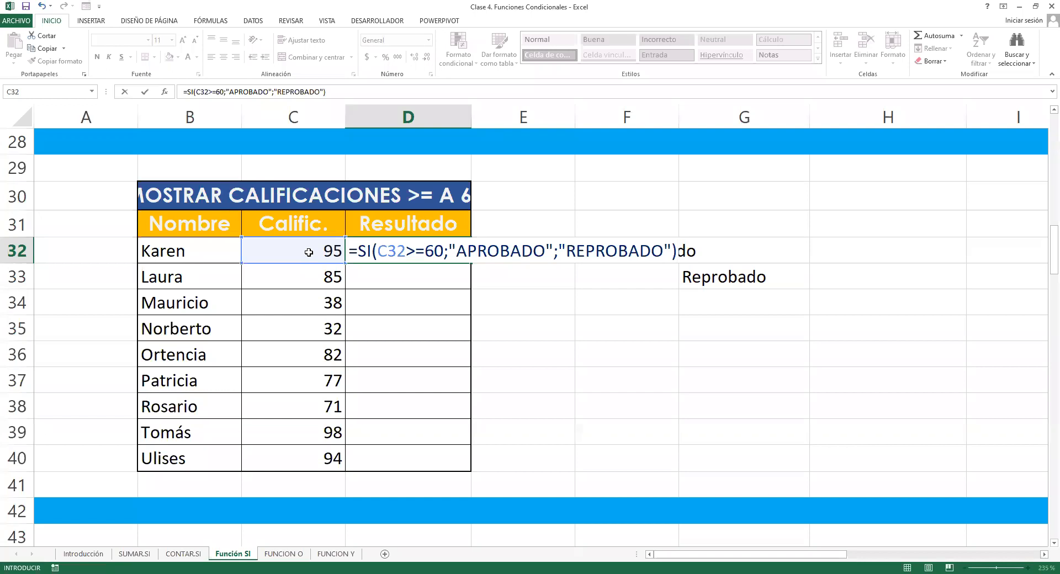
Check the >=60 condition and both result texts in the D32 formula, and commit it.
{"action": "left_click", "coordinate": [399, 251]}
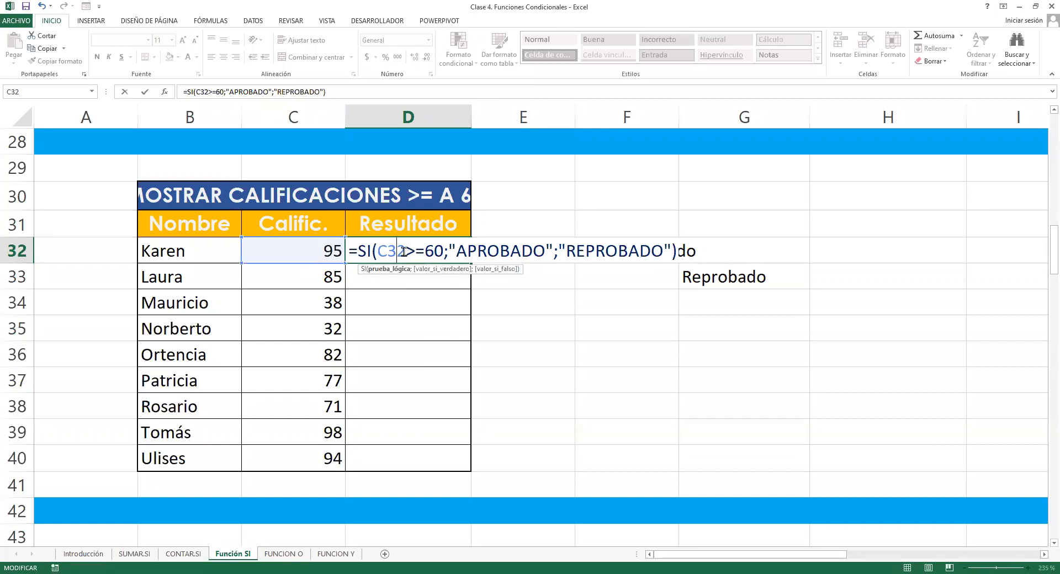
{"action": "left_click_drag", "start_coordinate": [411, 252], "coordinate": [446, 333]}
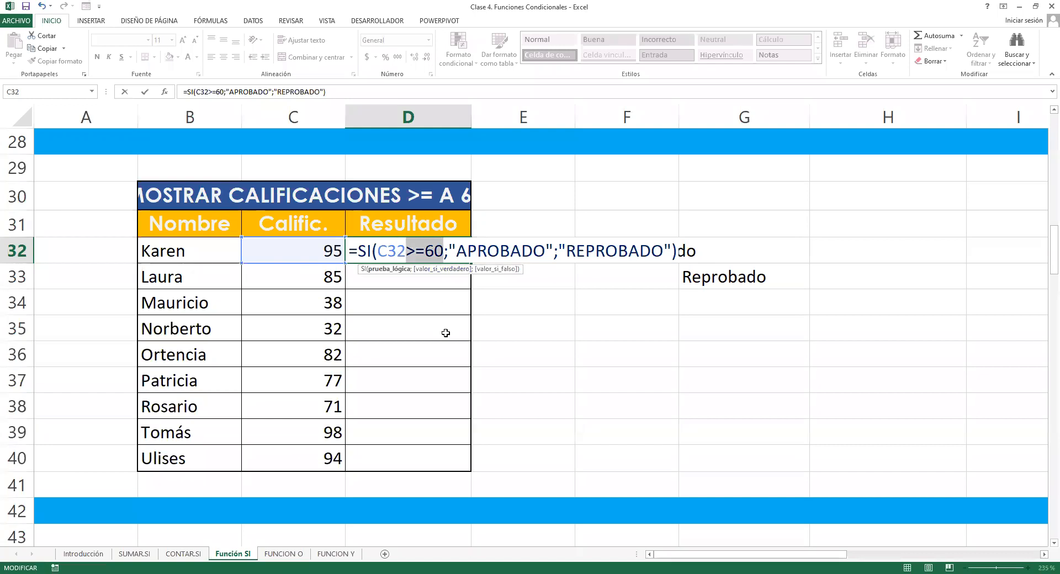
{"action": "left_click_drag", "start_coordinate": [553, 249], "coordinate": [449, 251]}
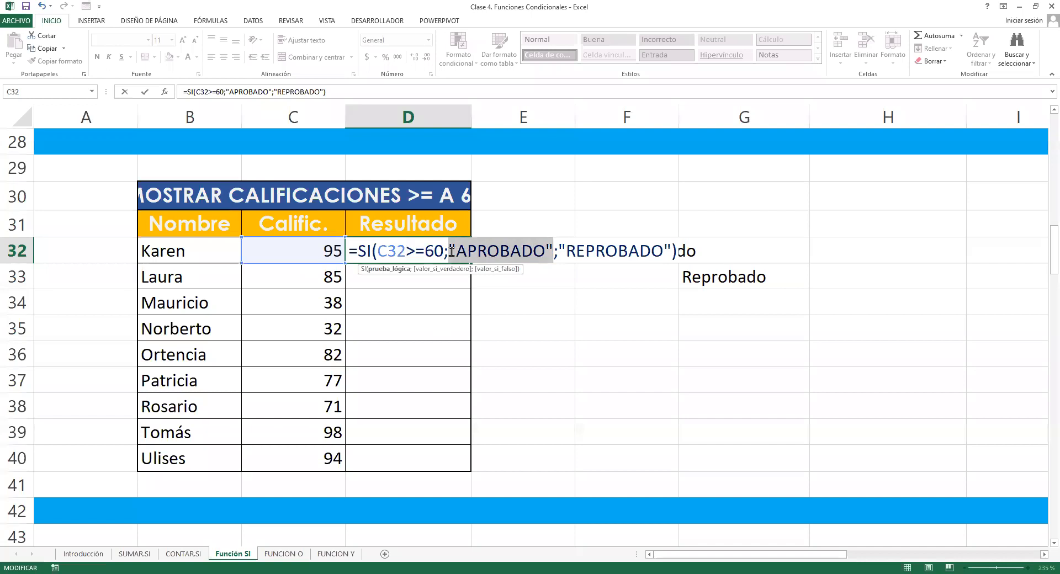
{"action": "left_click_drag", "start_coordinate": [671, 250], "coordinate": [557, 251]}
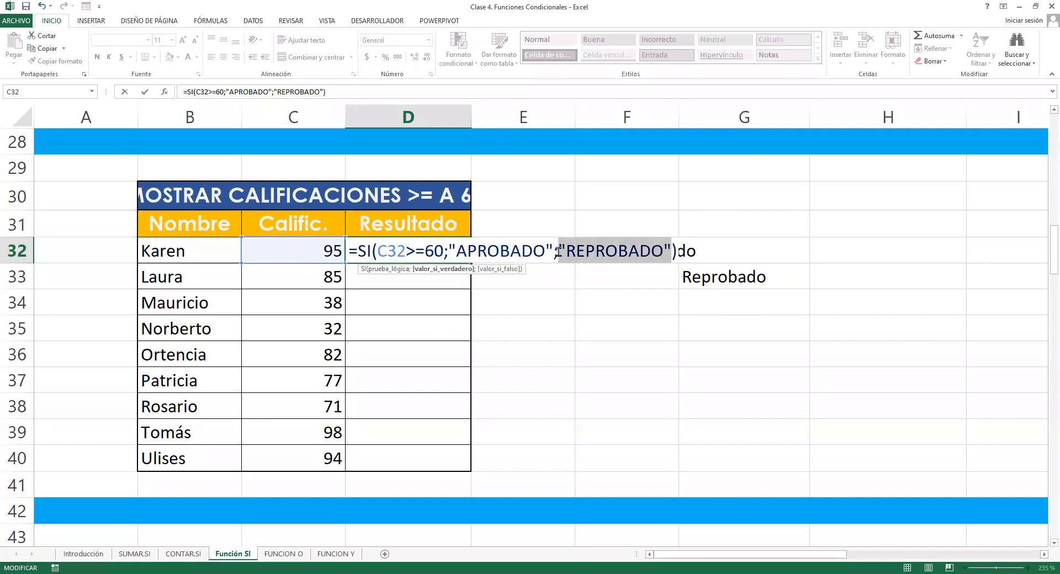
{"action": "key", "text": "Return"}
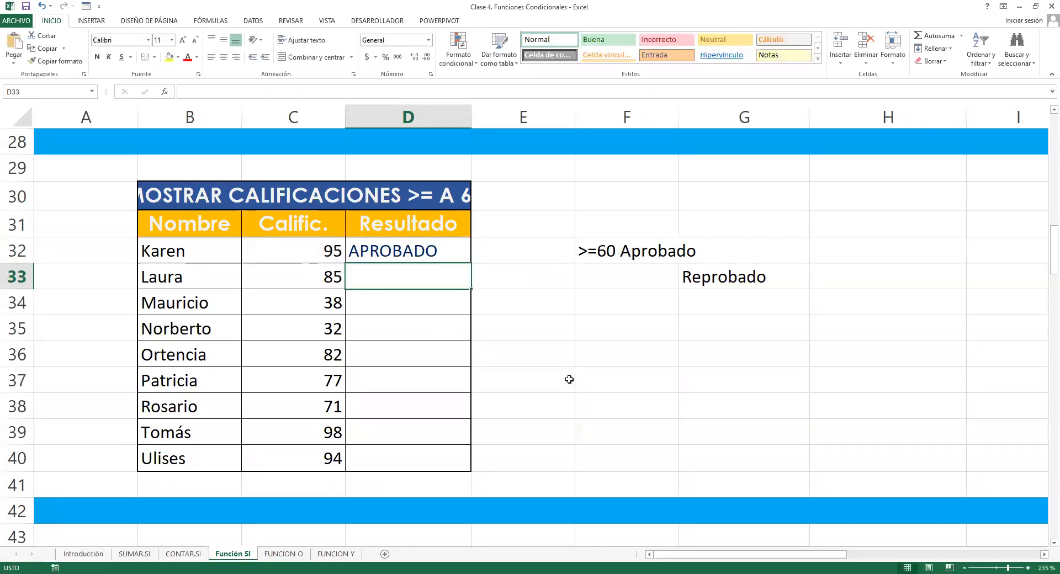
{"action": "left_click", "coordinate": [334, 250]}
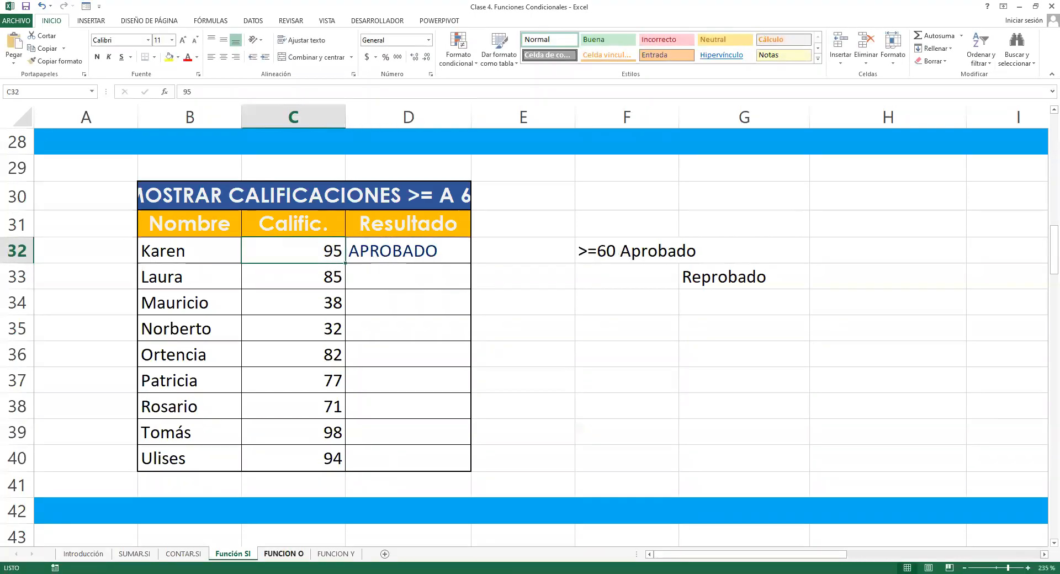
Enter =SI(C33>=60;"APROBADO";"REPROBADO") in D33 and recheck the committed formula.
{"action": "left_click", "coordinate": [405, 279]}
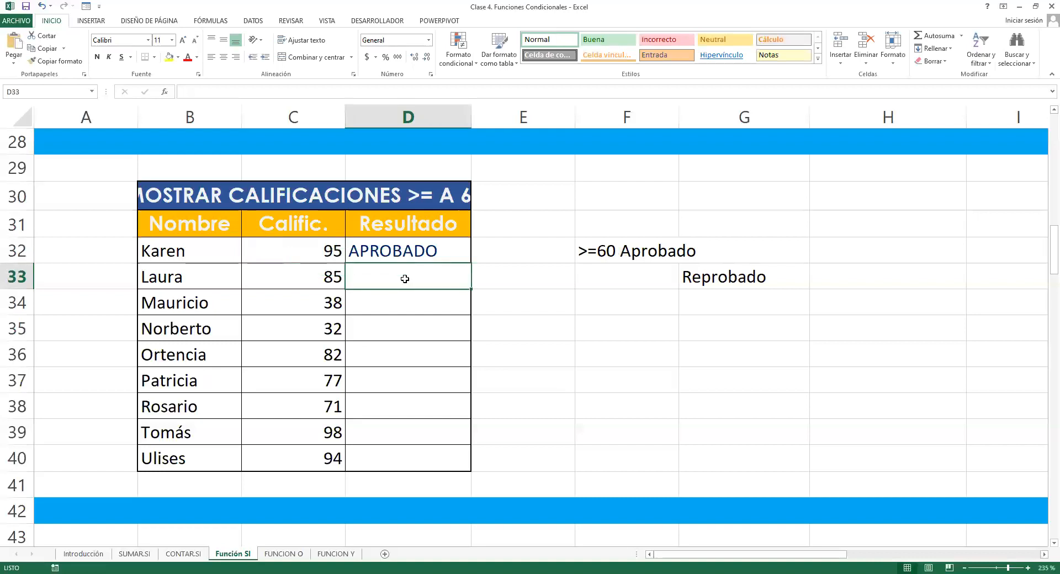
{"action": "type", "text": "="}
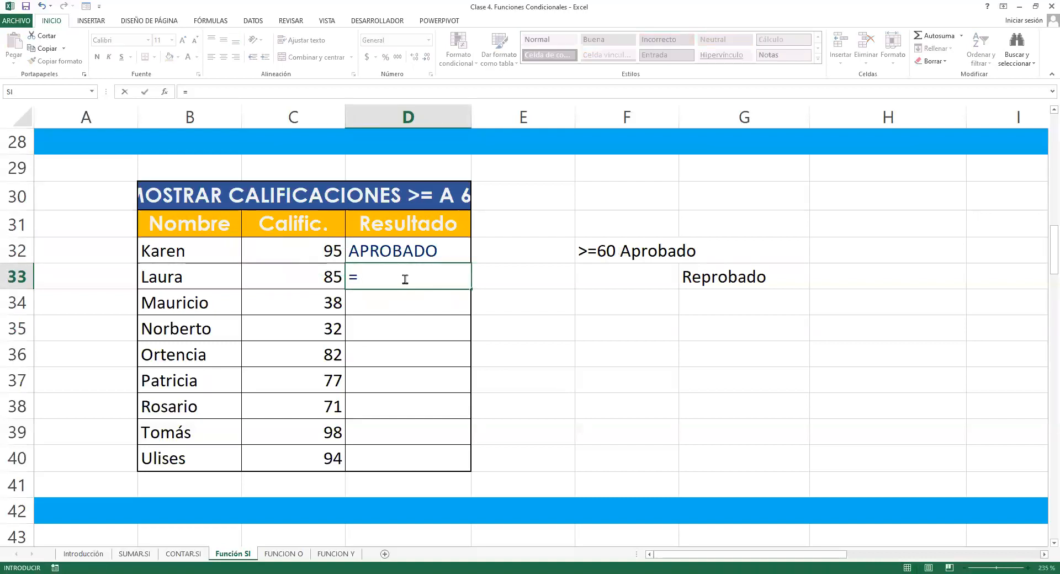
{"action": "type", "text": "SI("}
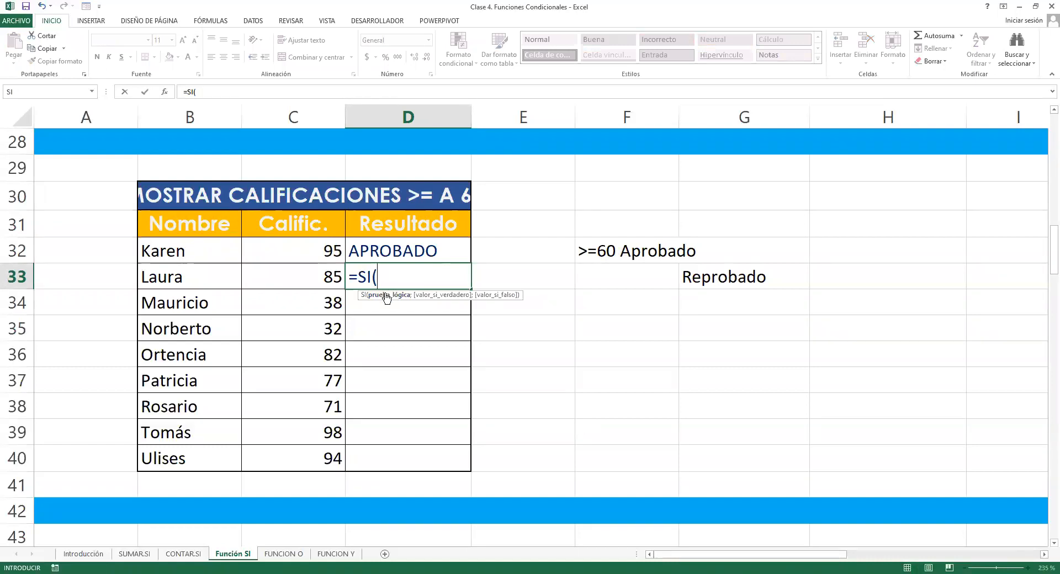
{"action": "left_click", "coordinate": [327, 277]}
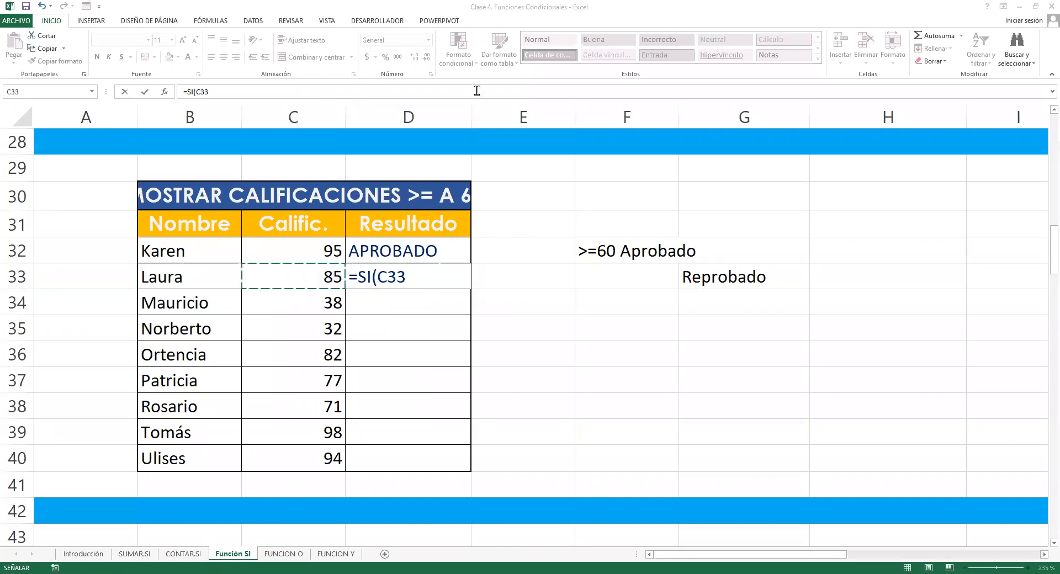
{"action": "left_click", "coordinate": [418, 281]}
{"action": "left_click", "coordinate": [426, 282]}
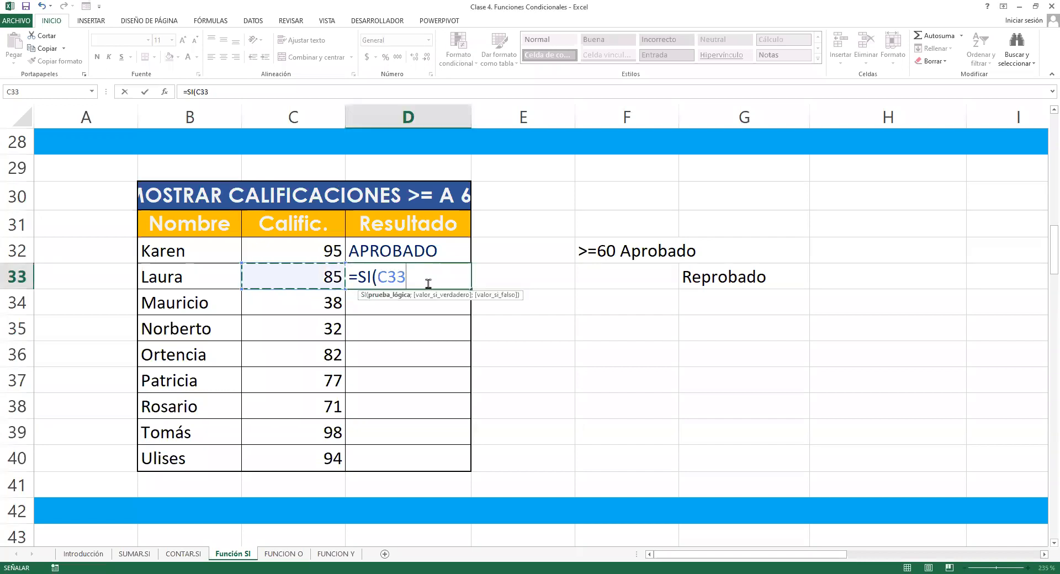
{"action": "type", "text": ">="}
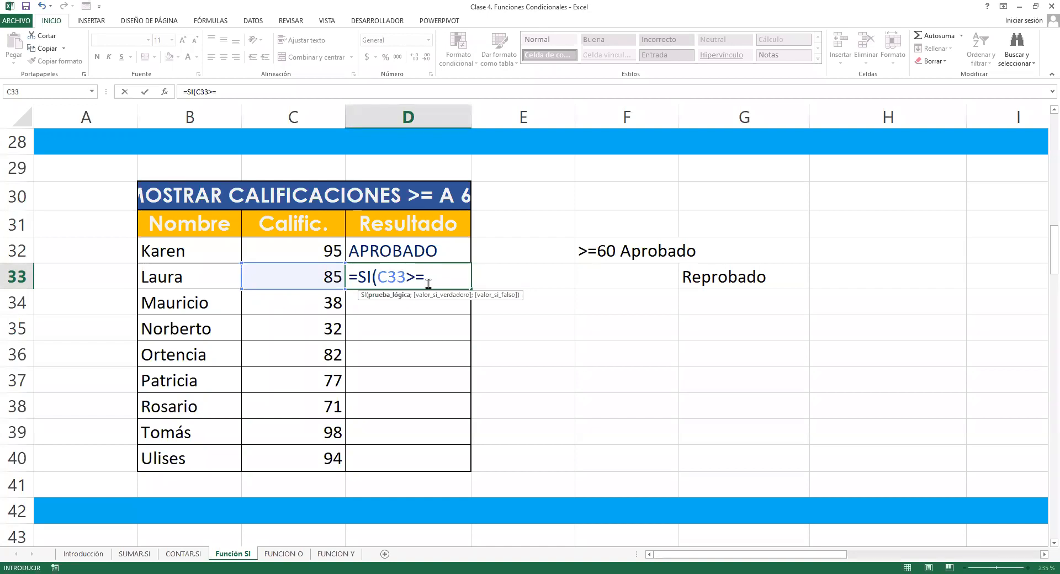
{"action": "type", "text": "60;\"APROBADO\""}
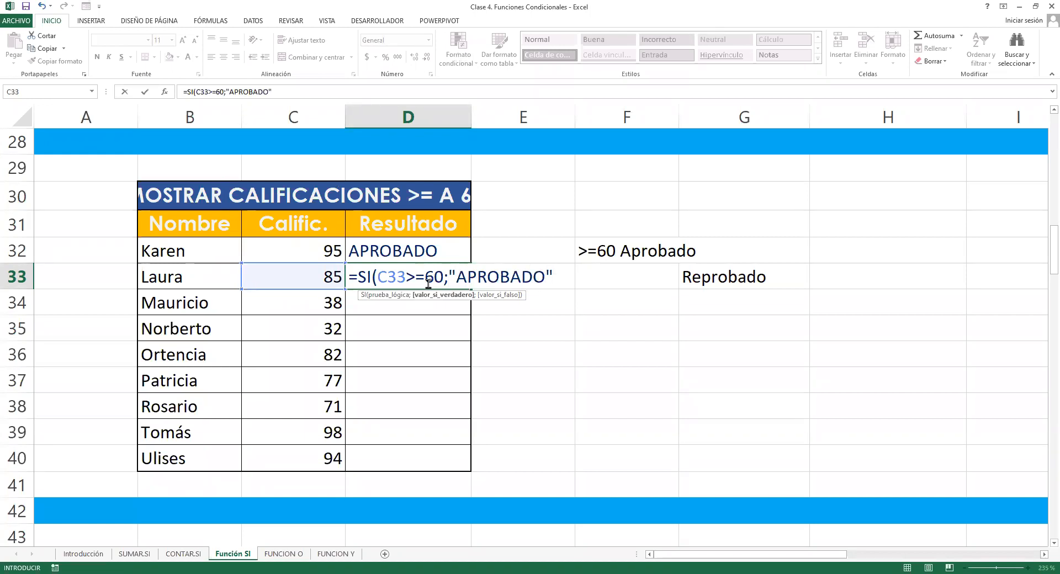
{"action": "type", "text": ";\"REPROBADO\""}
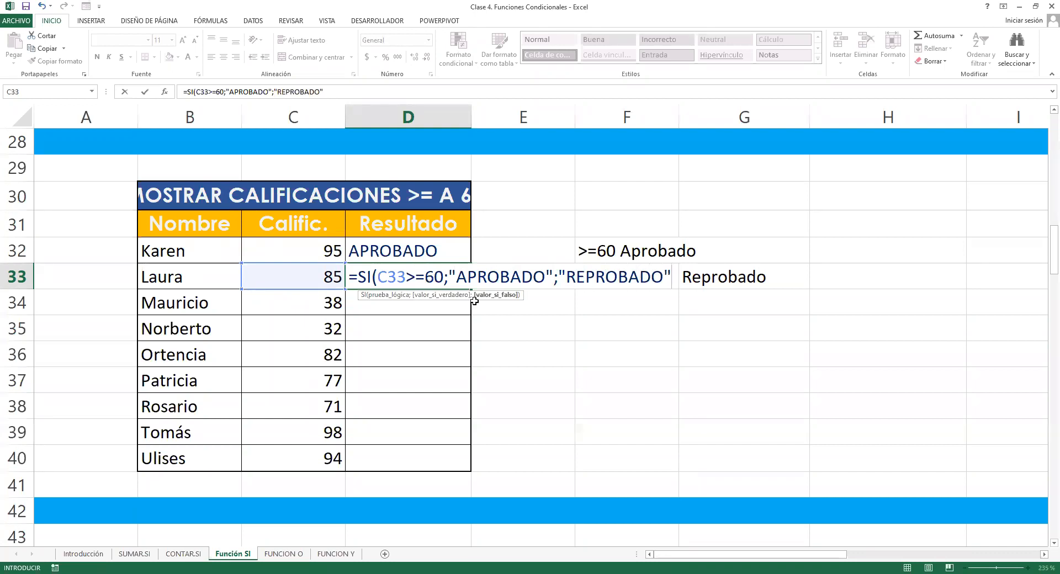
{"action": "left_click", "coordinate": [686, 272]}
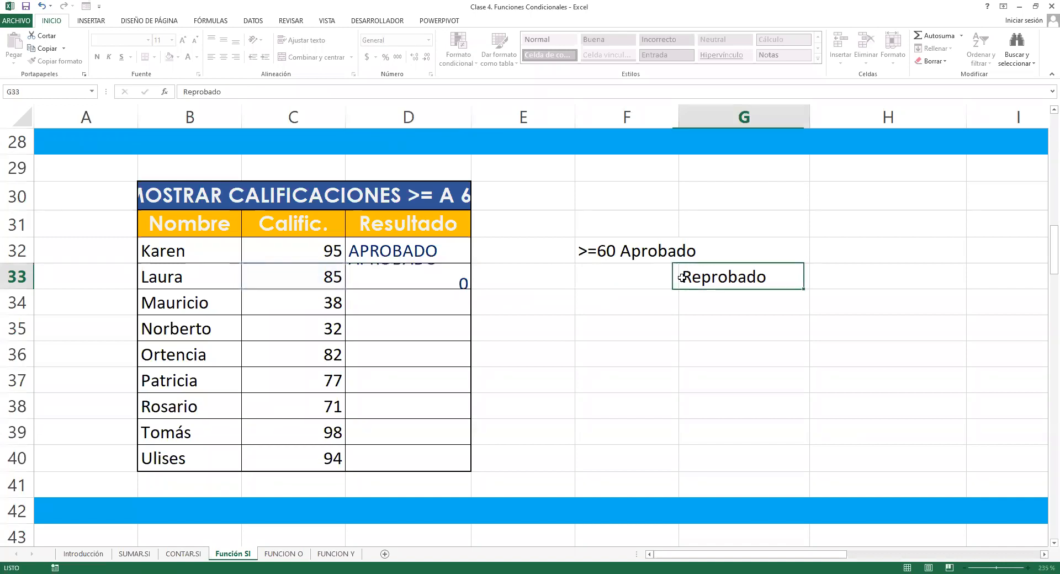
{"action": "left_click", "coordinate": [450, 280]}
{"action": "double_click", "coordinate": [451, 280]}
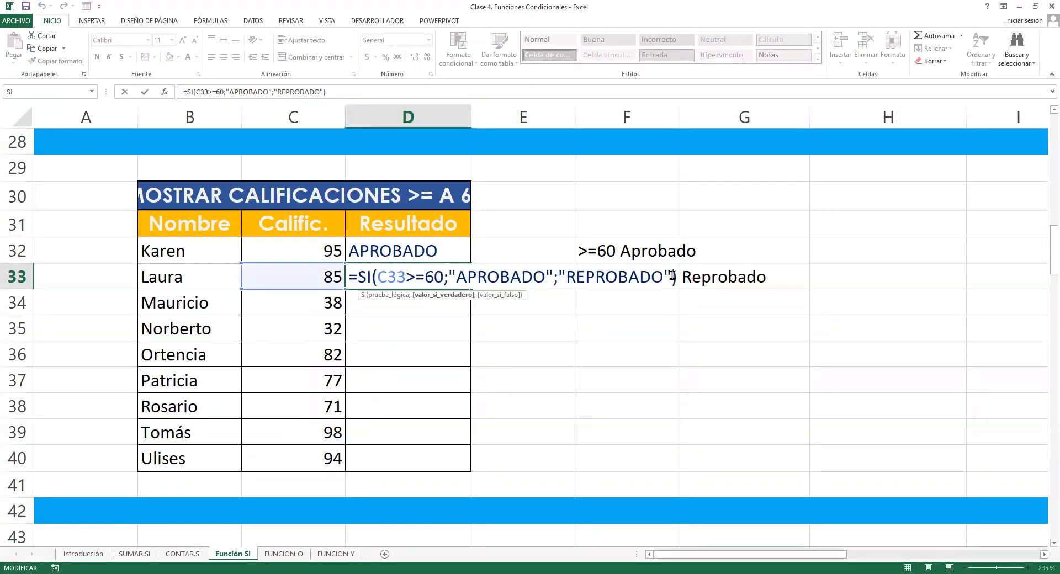
{"action": "key", "text": "Escape"}
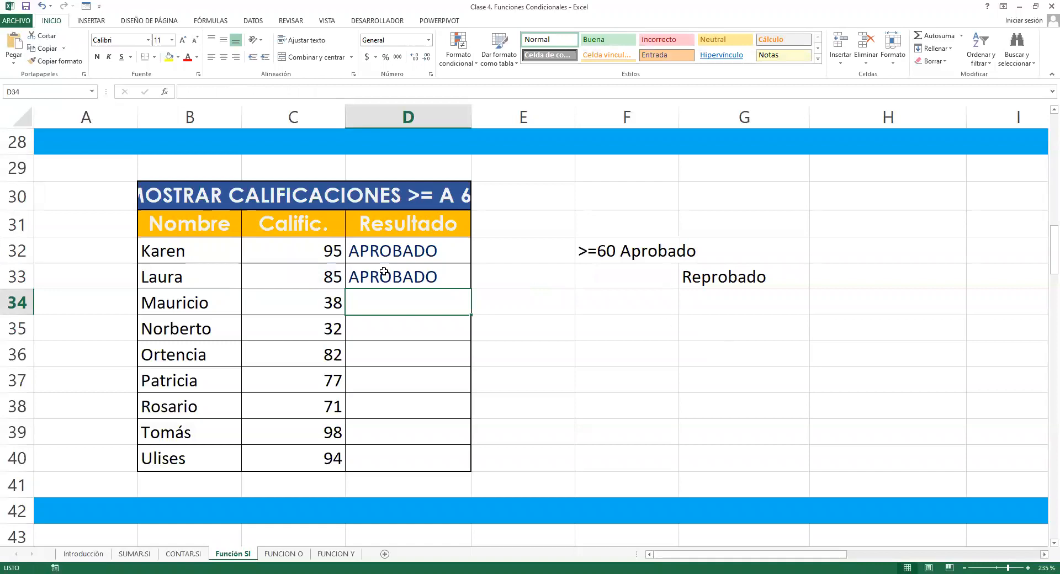
Fill the D33 formula down through D40 and inspect the copied formula in D34.
{"action": "left_click_drag", "start_coordinate": [470, 289], "coordinate": [442, 456]}
{"action": "left_click_drag", "start_coordinate": [440, 461], "coordinate": [441, 462]}
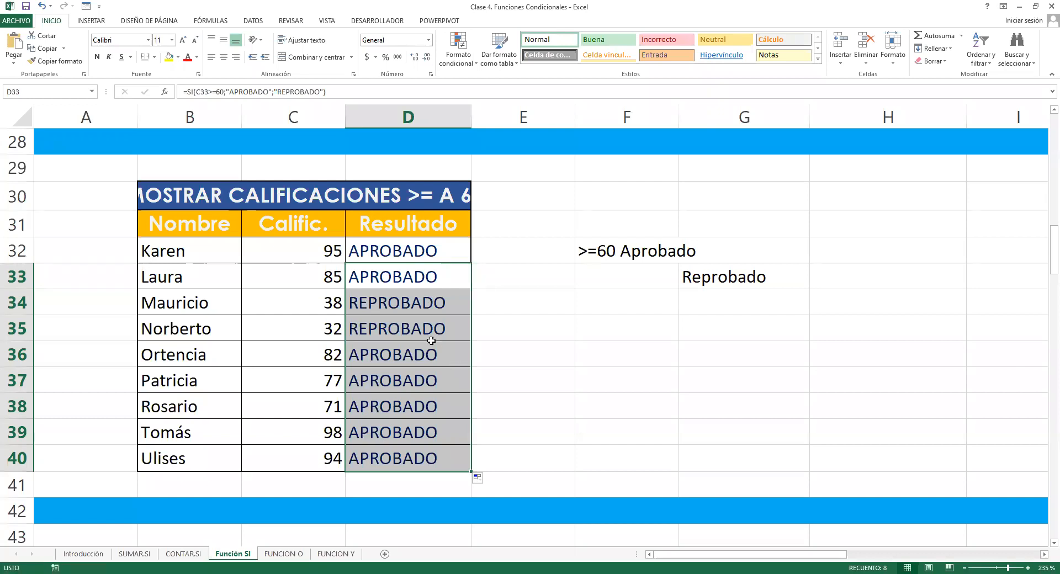
{"action": "left_click", "coordinate": [384, 302]}
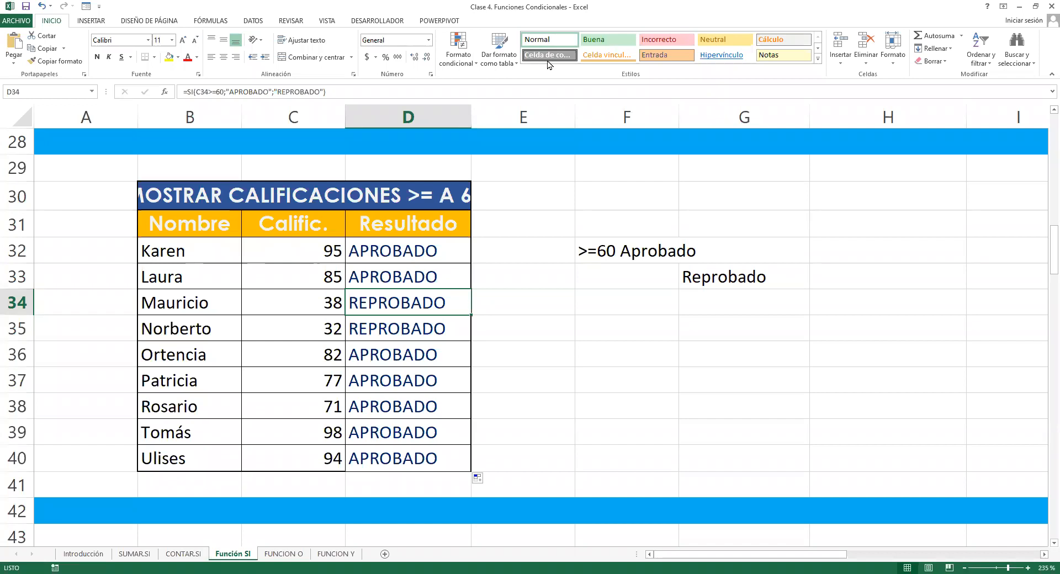
{"action": "key", "text": "alt+Tab"}
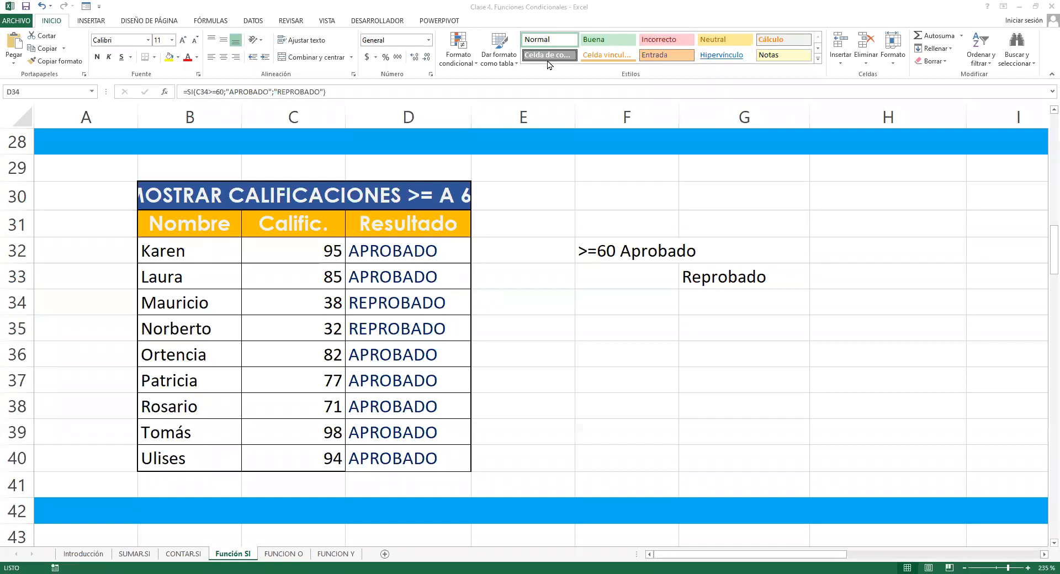
Review the formula in D34 and the grades in C34 and C35 behind the "REPROBADO" results.
{"action": "left_click", "coordinate": [415, 298]}
{"action": "key", "text": "F2"}
{"action": "key", "text": "Return"}
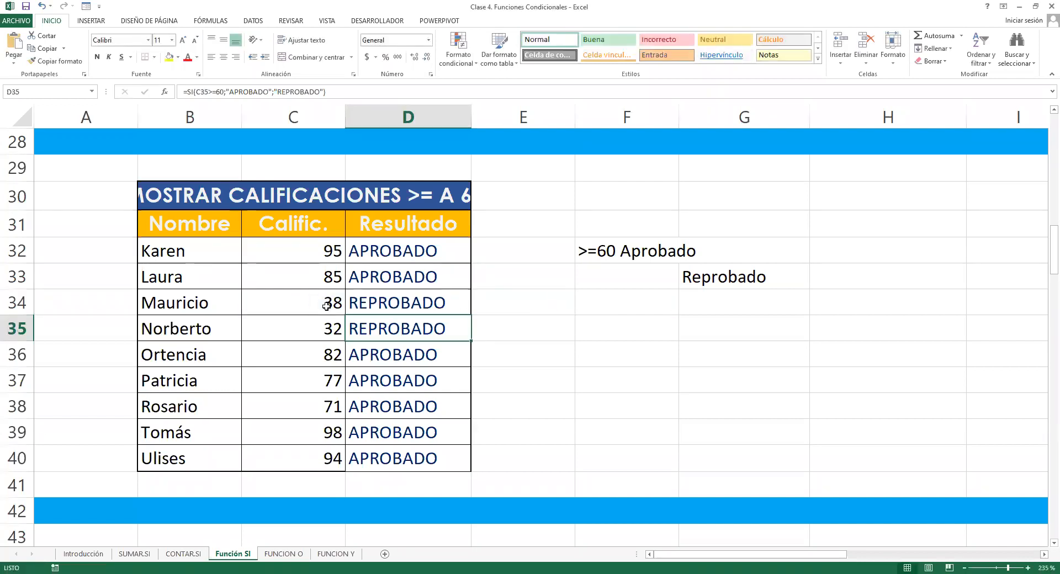
{"action": "left_click", "coordinate": [329, 305]}
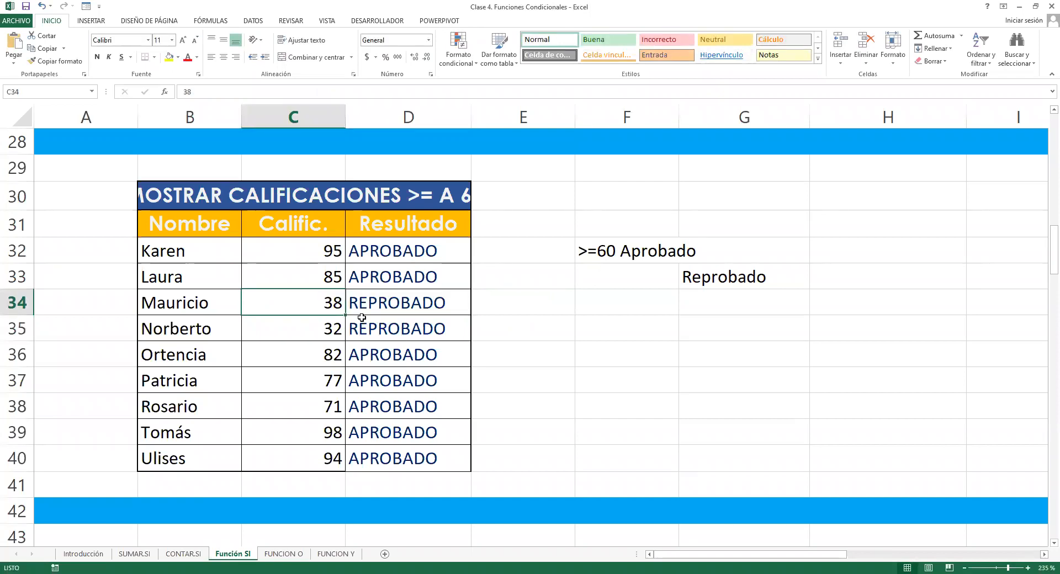
{"action": "left_click", "coordinate": [338, 334]}
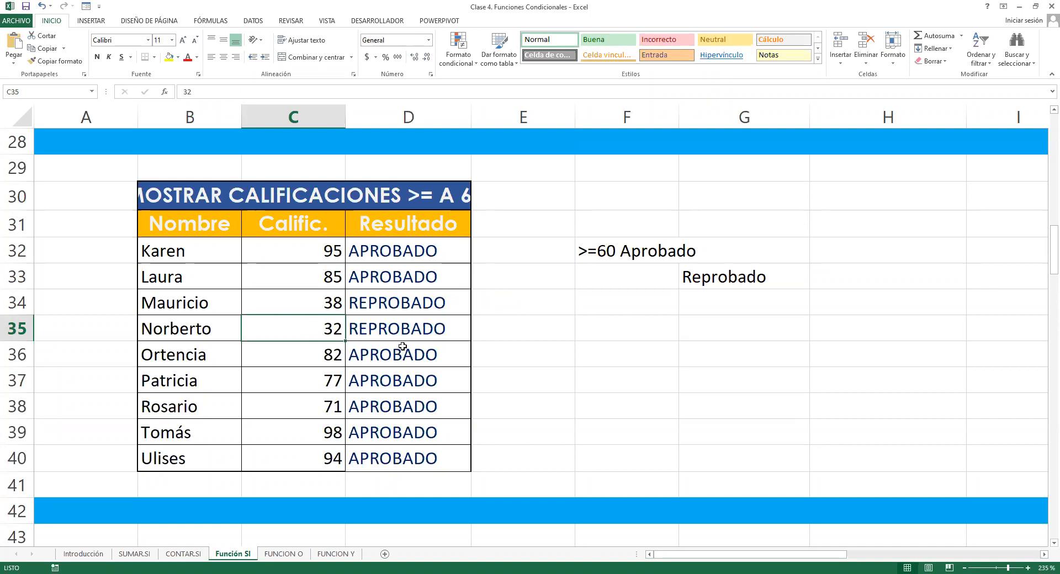
Examine the salary table below row 42 and the sample SI formulas for Adicional and Premio.
{"action": "scroll", "coordinate": [421, 314], "scroll_direction": "down", "scroll_amount": 2}
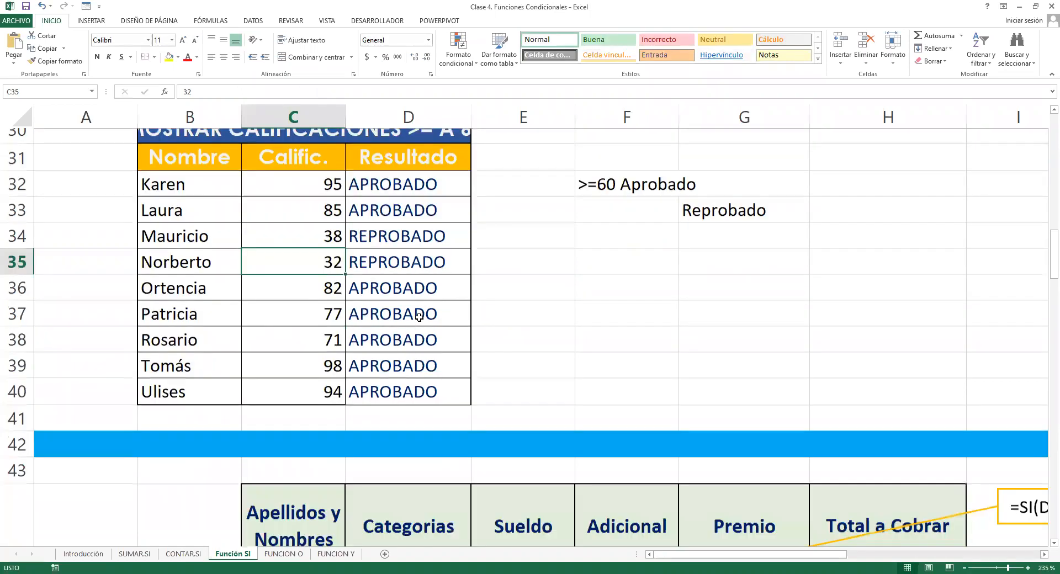
{"action": "scroll", "coordinate": [402, 304], "scroll_direction": "down", "scroll_amount": 2}
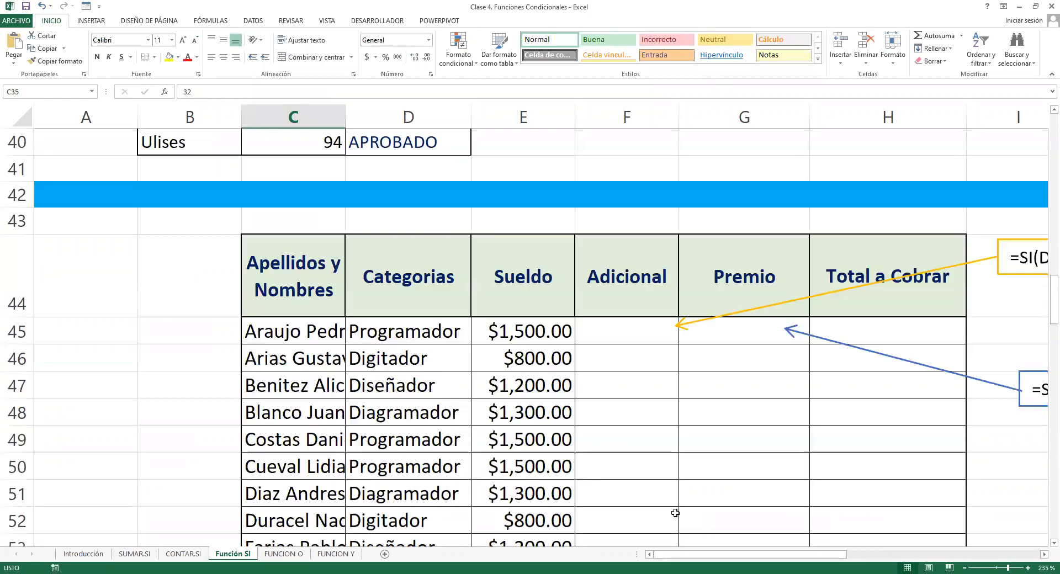
{"action": "left_click_drag", "start_coordinate": [687, 556], "coordinate": [781, 558]}
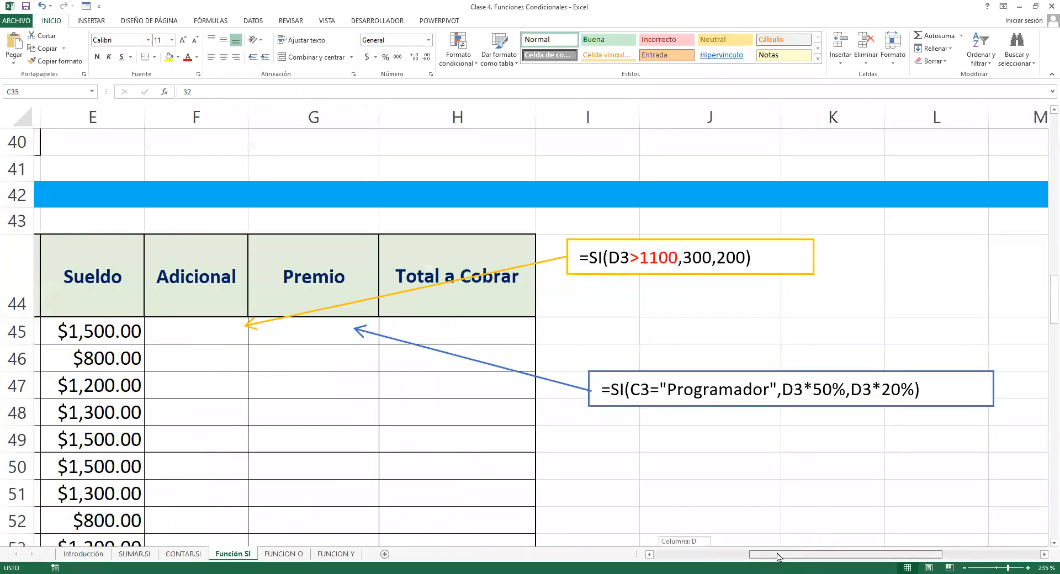
{"action": "scroll", "coordinate": [419, 309], "scroll_direction": "down", "scroll_amount": 2}
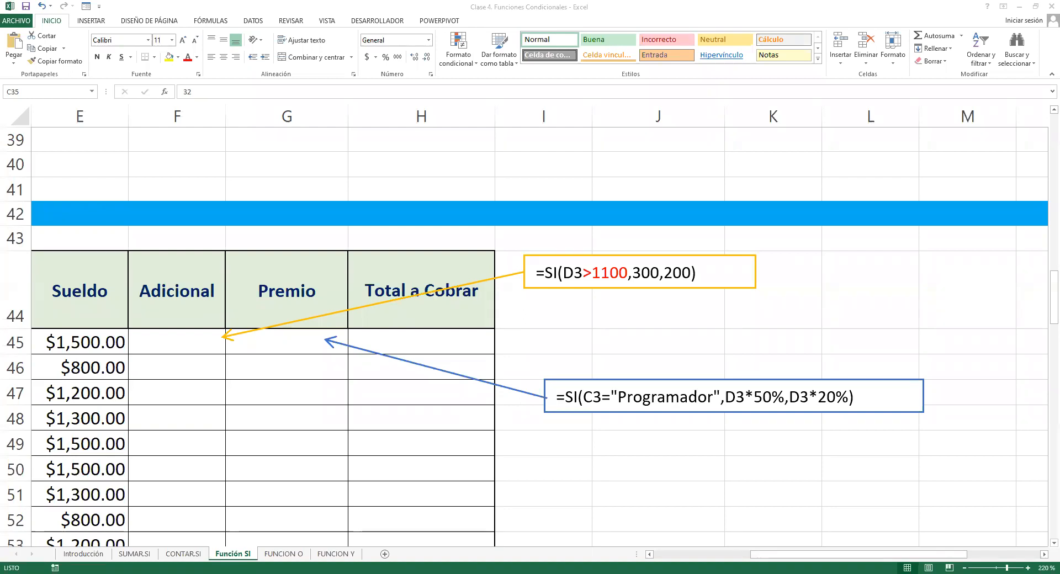
{"action": "type", "text": "="}
{"action": "key", "text": "Escape"}
{"action": "type", "text": "="}
{"action": "key", "text": "Escape"}
{"action": "type", "text": "="}
{"action": "key", "text": "Escape"}
{"action": "type", "text": "="}
{"action": "key", "text": "Escape"}
{"action": "type", "text": "="}
{"action": "key", "text": "Escape"}
Examine the salary table's Adicional and Total a Cobrar columns and the >1100 condition in the sample formula.
{"action": "left_click", "coordinate": [185, 345]}
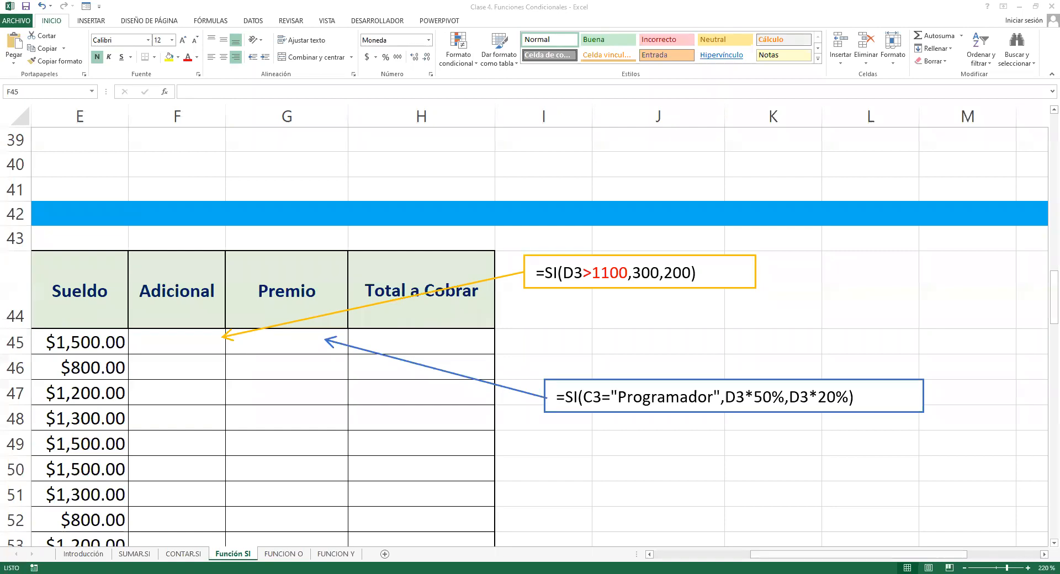
{"action": "left_click", "coordinate": [461, 334]}
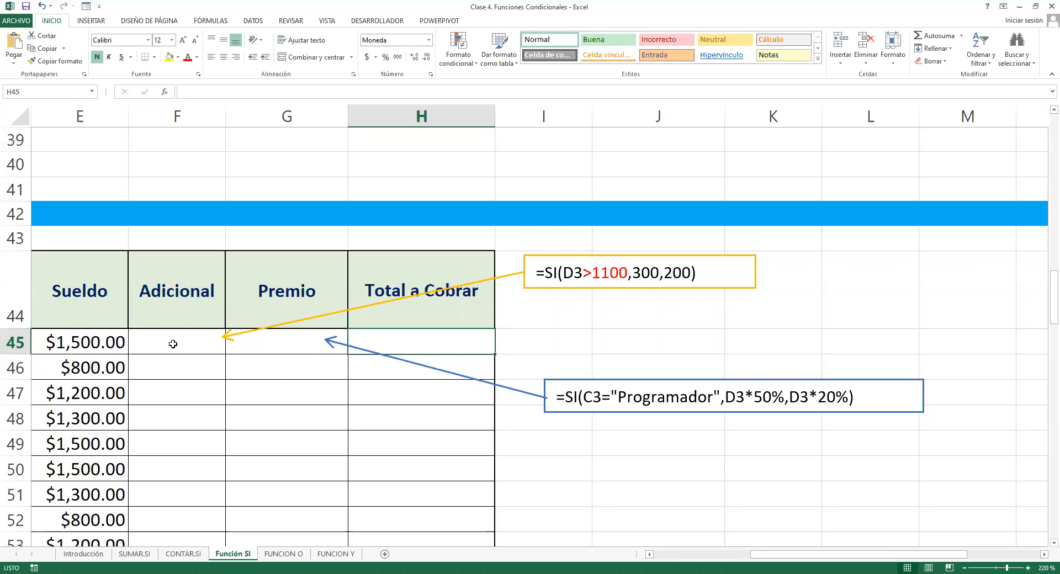
{"action": "scroll", "coordinate": [239, 364], "scroll_direction": "down", "scroll_amount": 1}
{"action": "scroll", "coordinate": [239, 365], "scroll_direction": "down", "scroll_amount": 2, "text": "ctrl"}
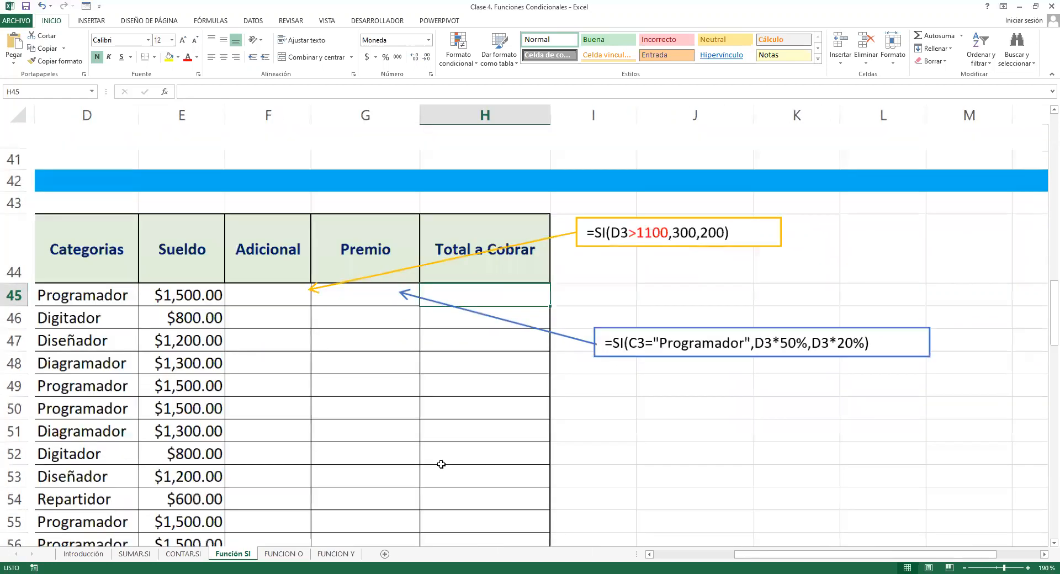
{"action": "scroll", "coordinate": [679, 523], "scroll_direction": "down", "scroll_amount": 1, "text": "ctrl"}
{"action": "left_click_drag", "start_coordinate": [741, 554], "coordinate": [671, 561]}
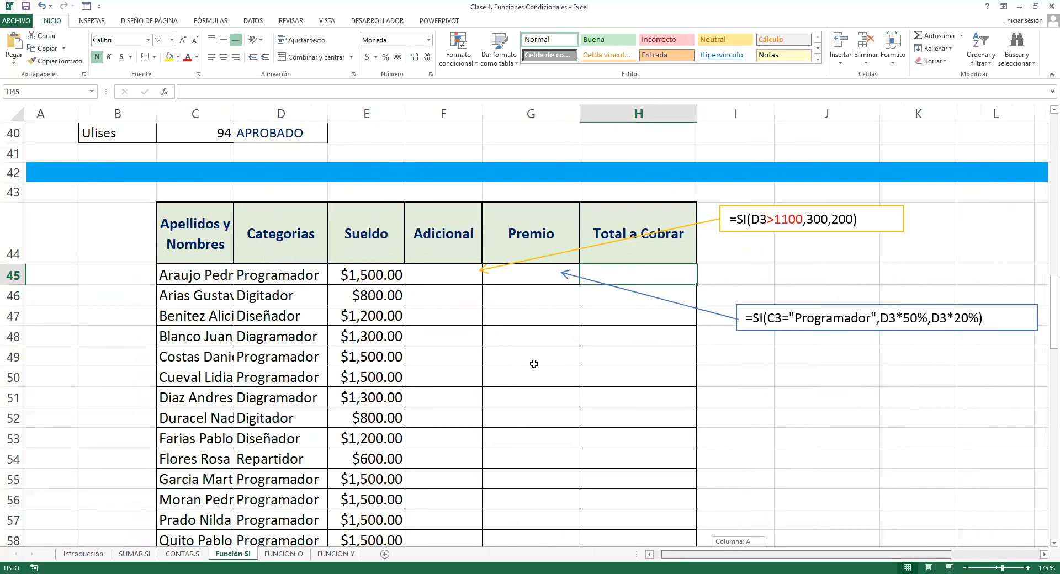
{"action": "left_click", "coordinate": [475, 273]}
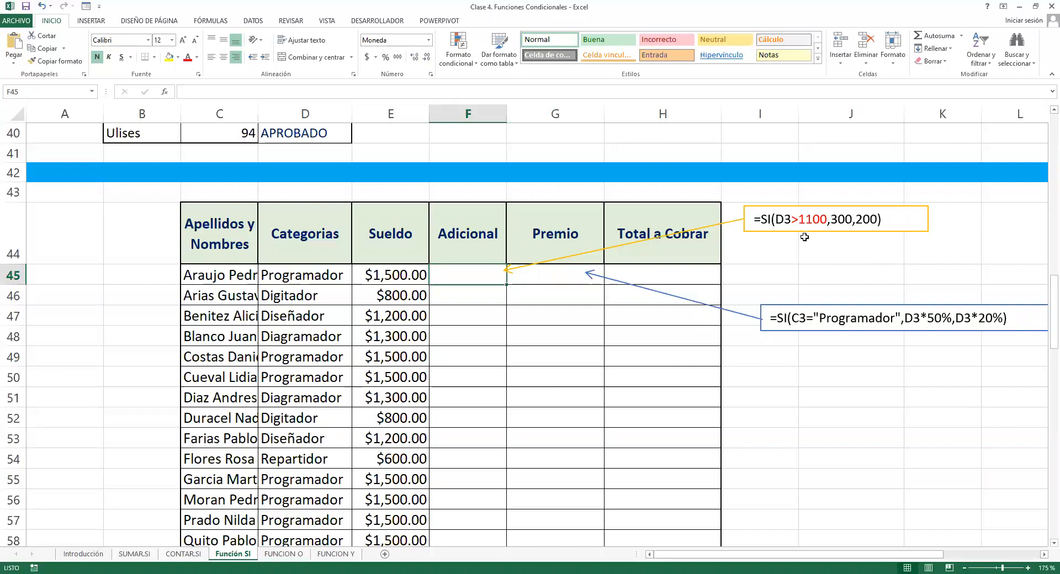
{"action": "left_click_drag", "start_coordinate": [827, 219], "coordinate": [791, 221]}
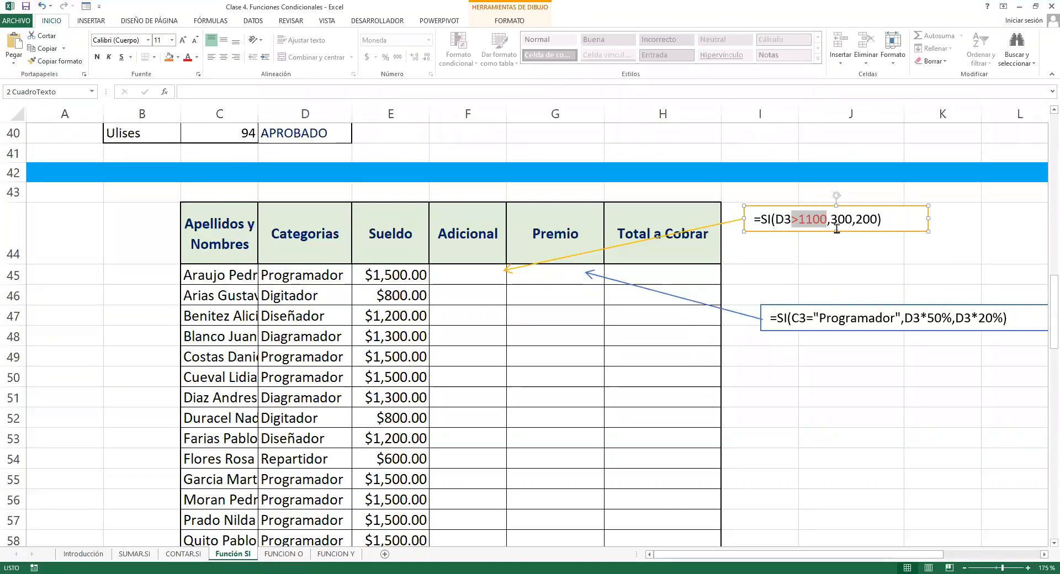
Start the Adicional formula in F45 with the SI function and the condition E45>1100.
{"action": "left_click", "coordinate": [484, 276]}
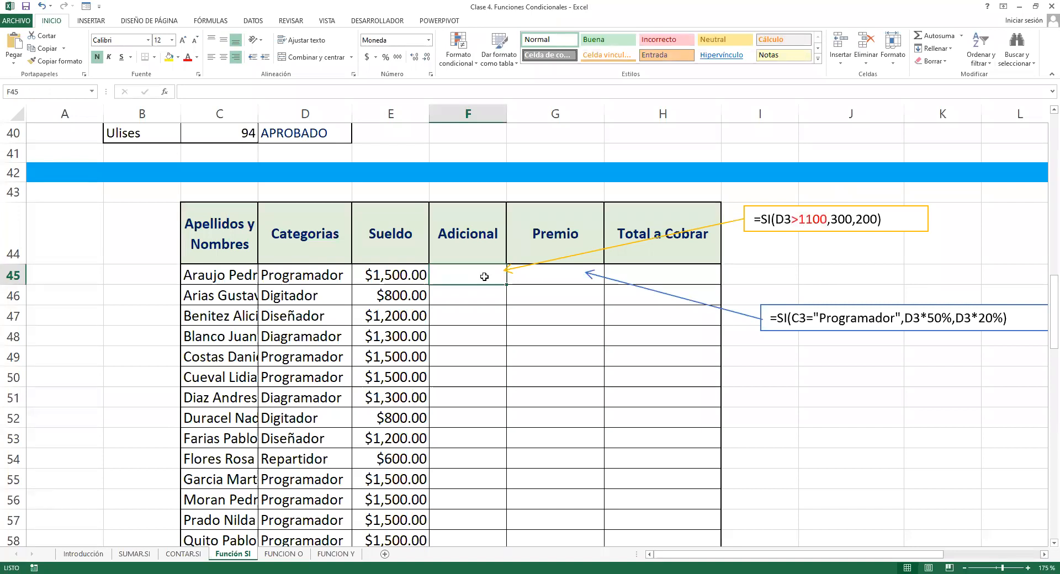
{"action": "type", "text": "="}
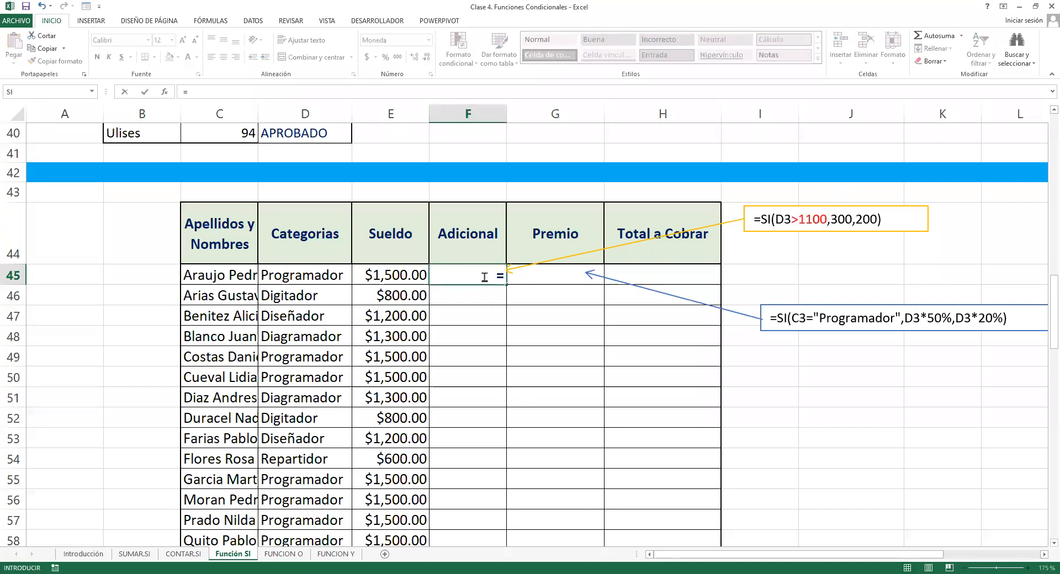
{"action": "type", "text": "si"}
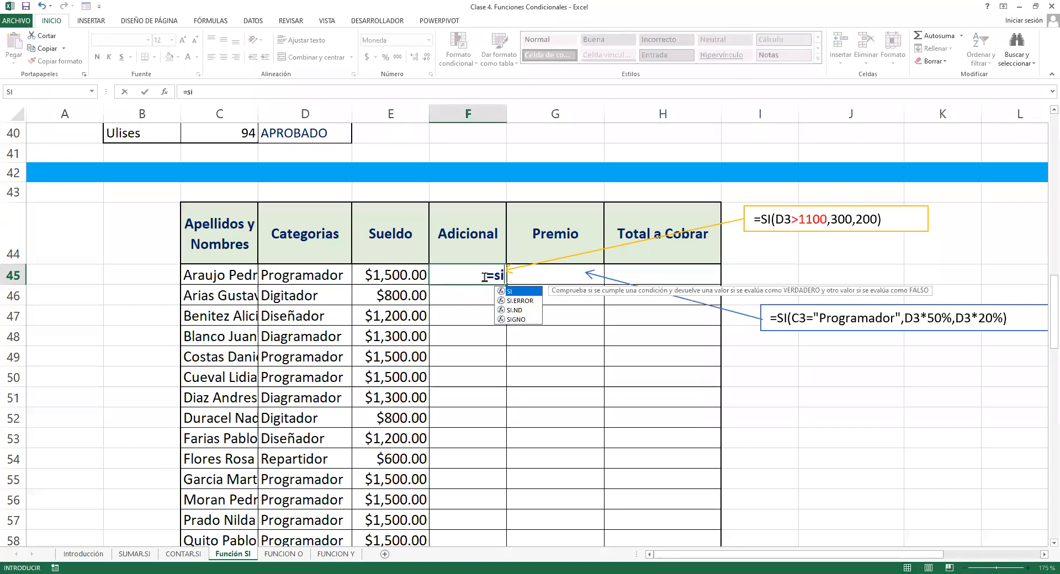
{"action": "double_click", "coordinate": [519, 292]}
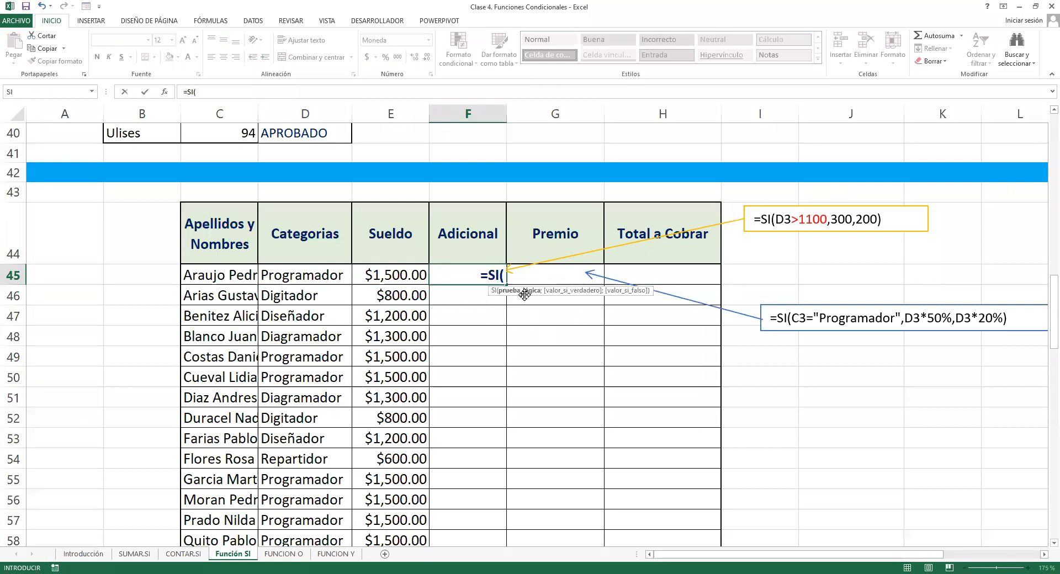
{"action": "left_click", "coordinate": [394, 273]}
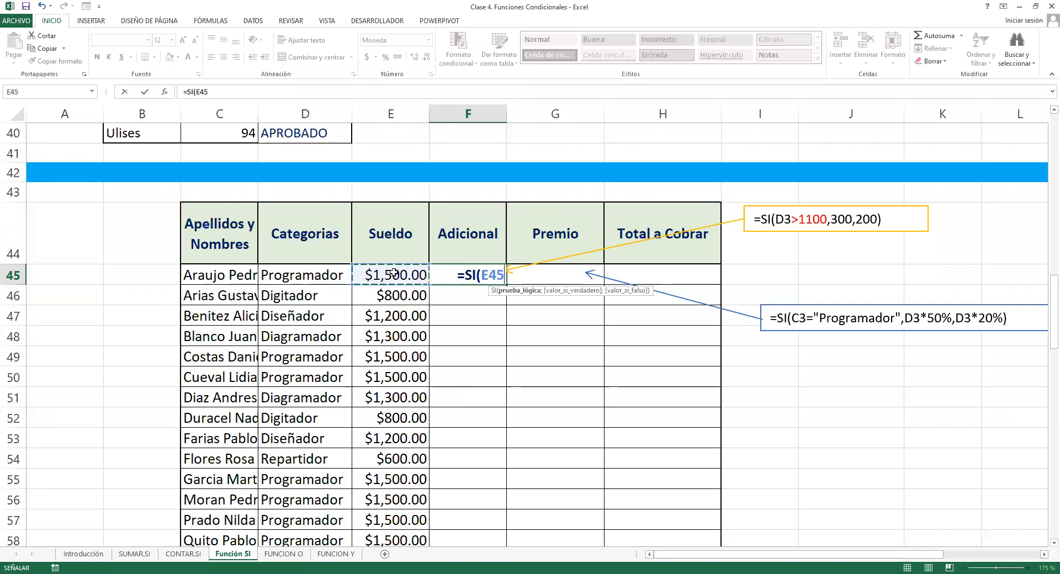
{"action": "type", "text": ">"}
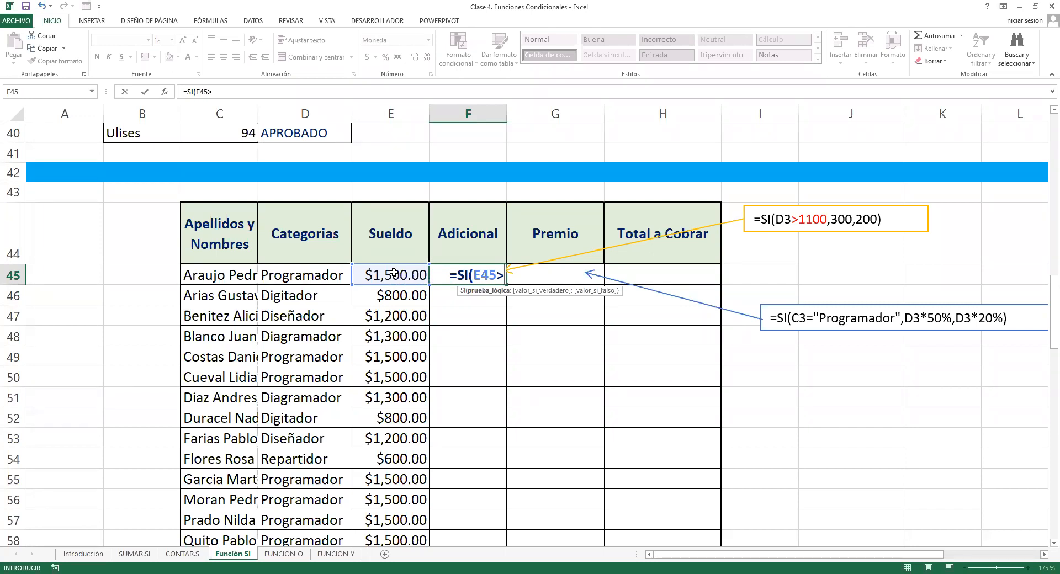
{"action": "type", "text": "1100"}
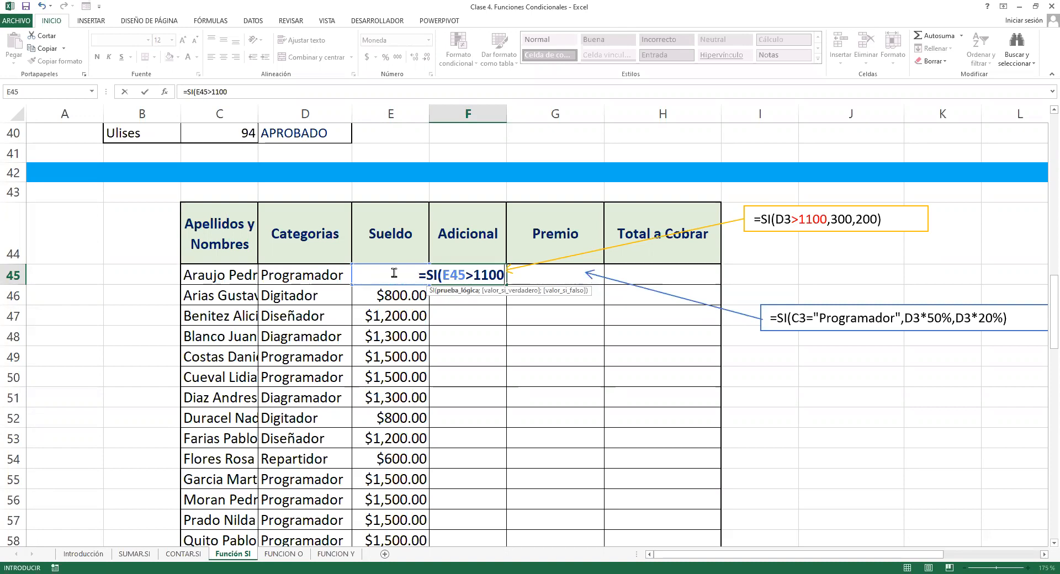
Complete the F45 formula with 300 as the true result and 200 as the false result, and commit it.
{"action": "type", "text": ";200"}
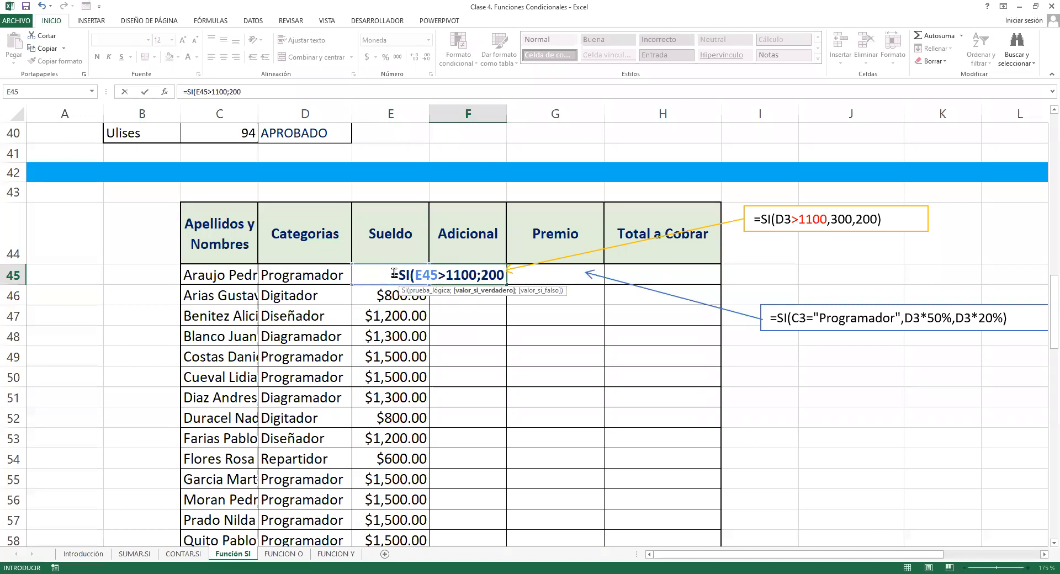
{"action": "type", "text": ";"}
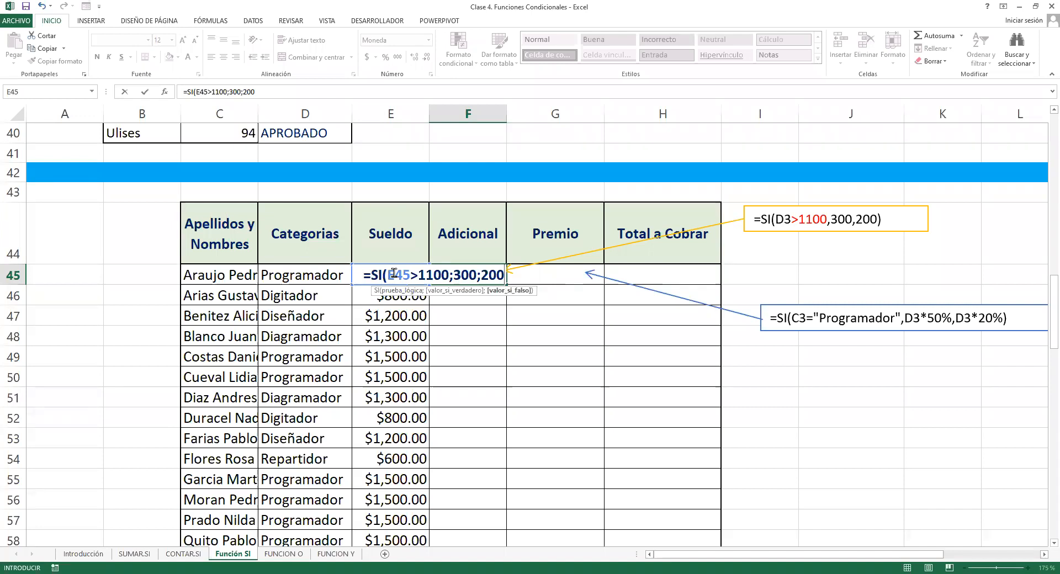
{"action": "type", "text": ")"}
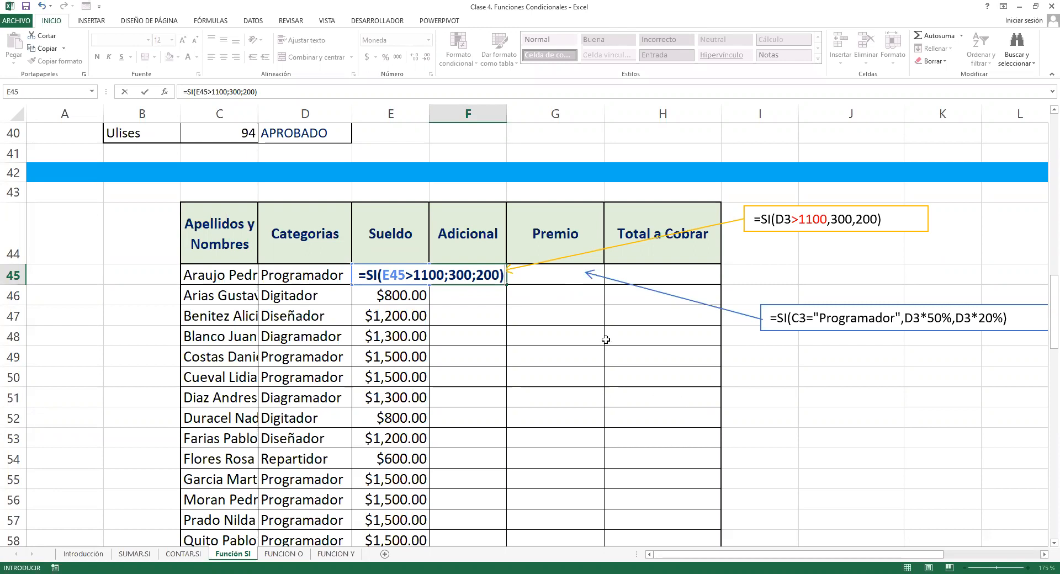
{"action": "left_click", "coordinate": [459, 276]}
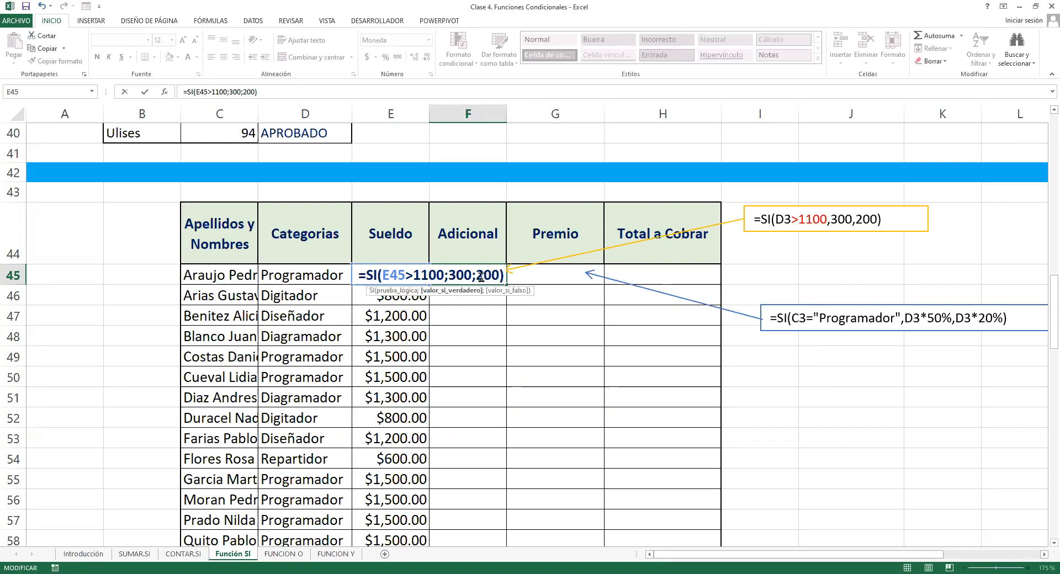
{"action": "left_click_drag", "start_coordinate": [413, 276], "coordinate": [476, 276]}
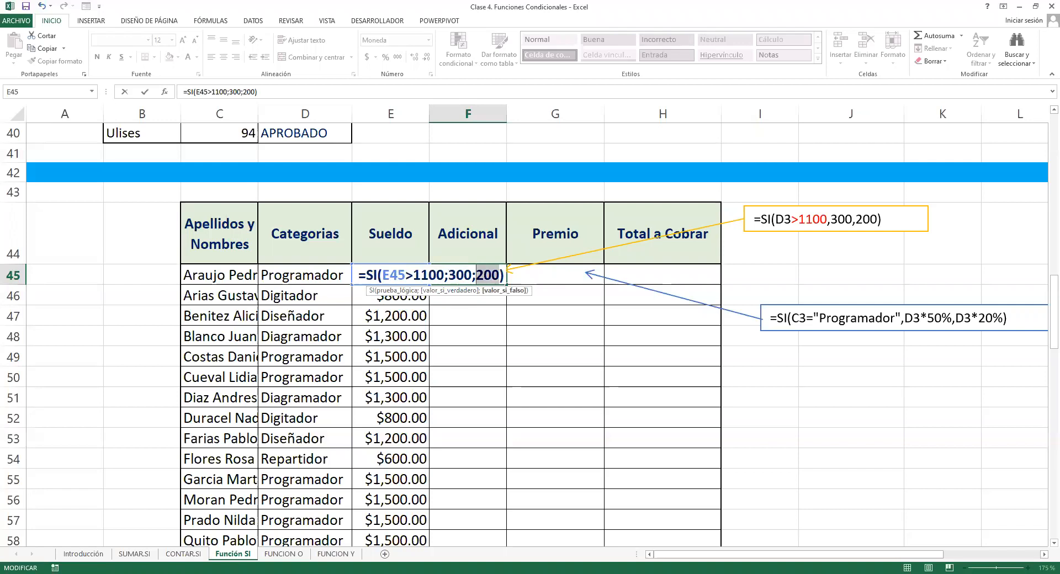
{"action": "key", "text": "Return"}
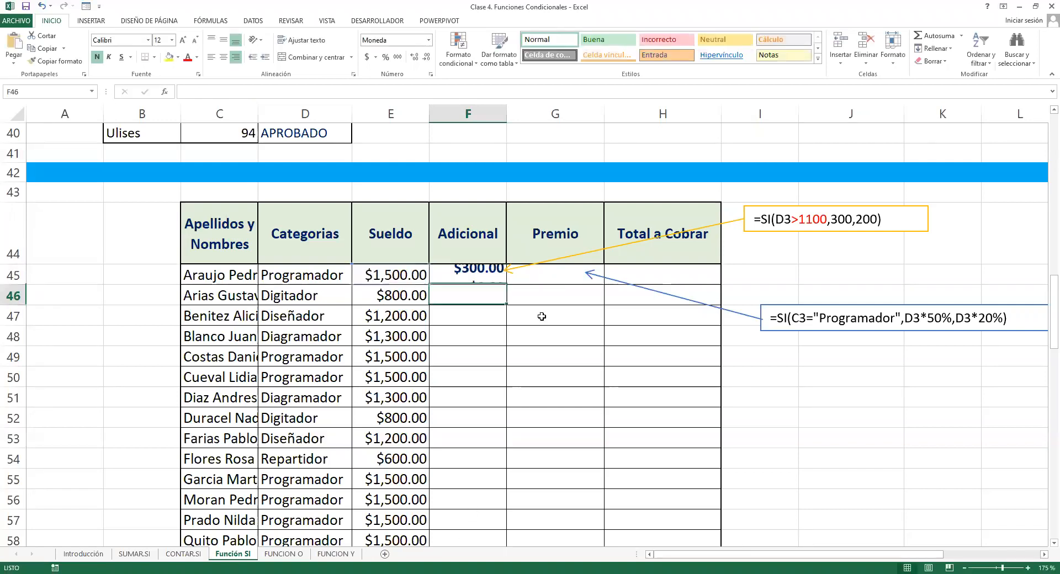
Compare the salary in E45 with the condition in the committed F45 formula.
{"action": "left_click", "coordinate": [397, 276]}
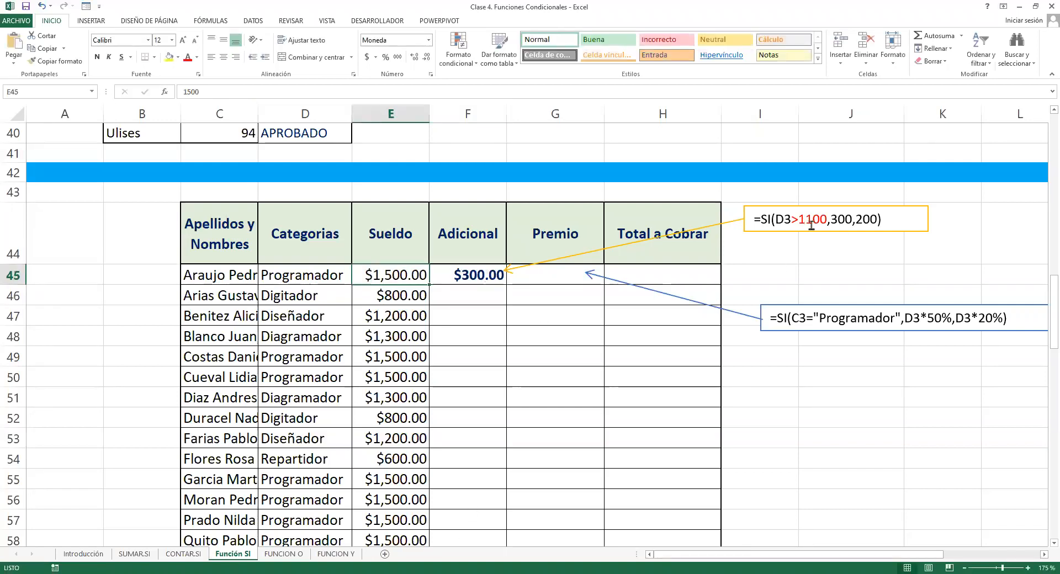
{"action": "left_click", "coordinate": [470, 274]}
{"action": "double_click", "coordinate": [471, 275]}
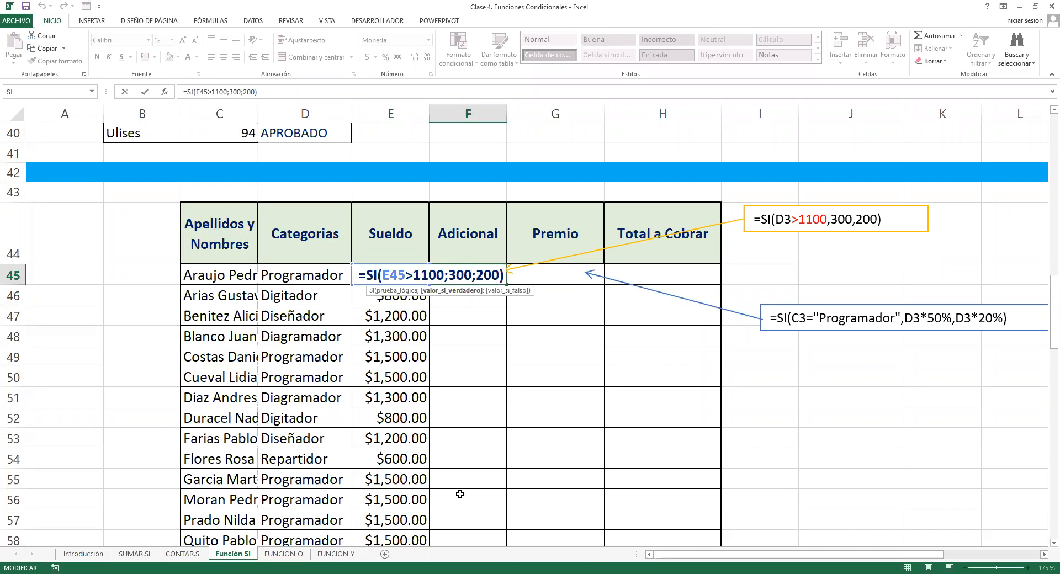
{"action": "key", "text": "Tab"}
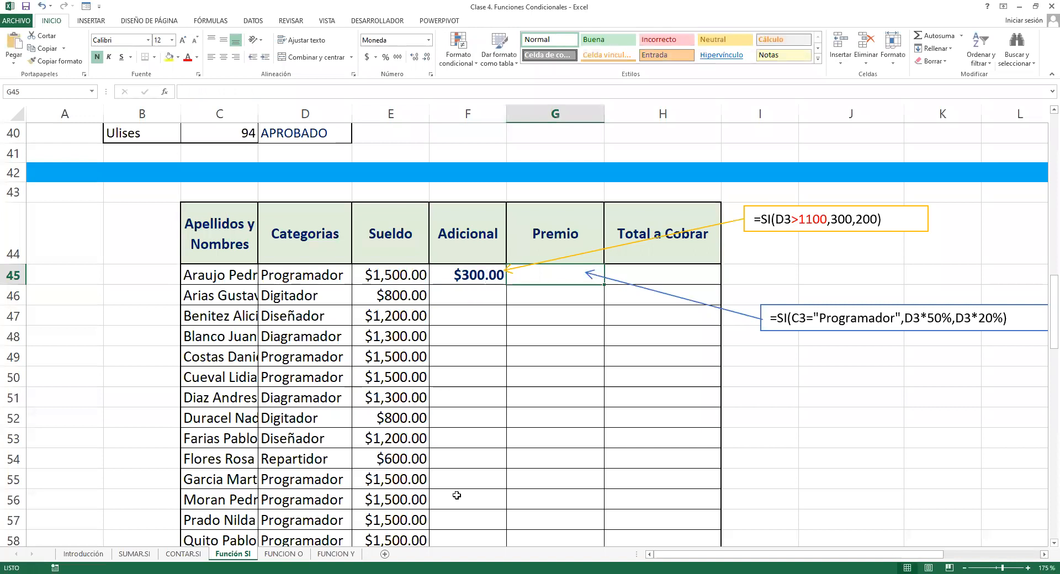
Start the Premio formula in G45 with the SI function and the condition D45="programador".
{"action": "mouse_move", "coordinate": [809, 317]}
{"action": "left_mouse_down"}
{"action": "mouse_move", "coordinate": [885, 323]}
{"action": "mouse_move", "coordinate": [848, 320]}
{"action": "left_mouse_up"}
{"action": "left_click", "coordinate": [890, 320]}
{"action": "left_click", "coordinate": [537, 274]}
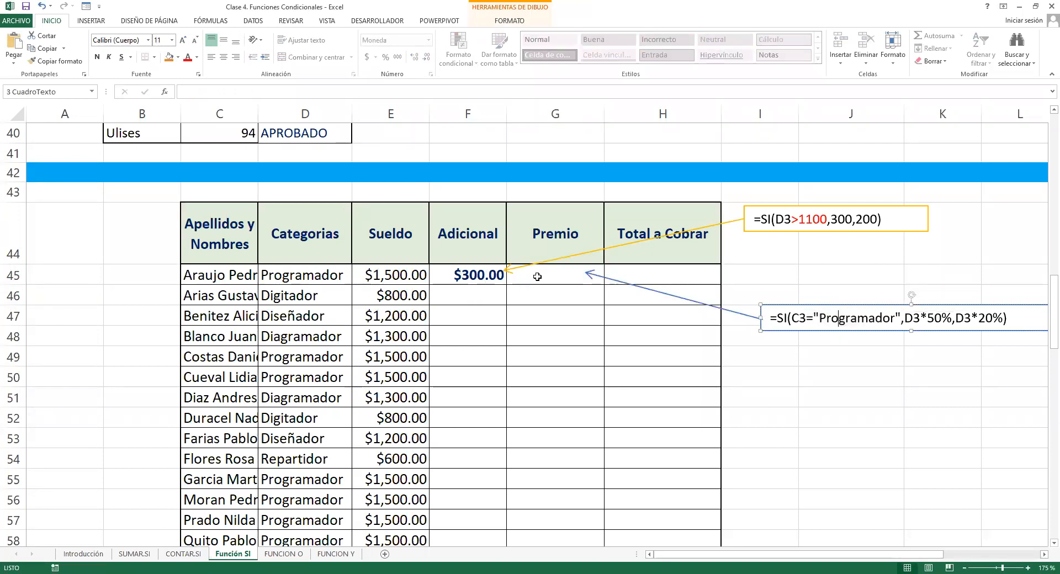
{"action": "type", "text": "="}
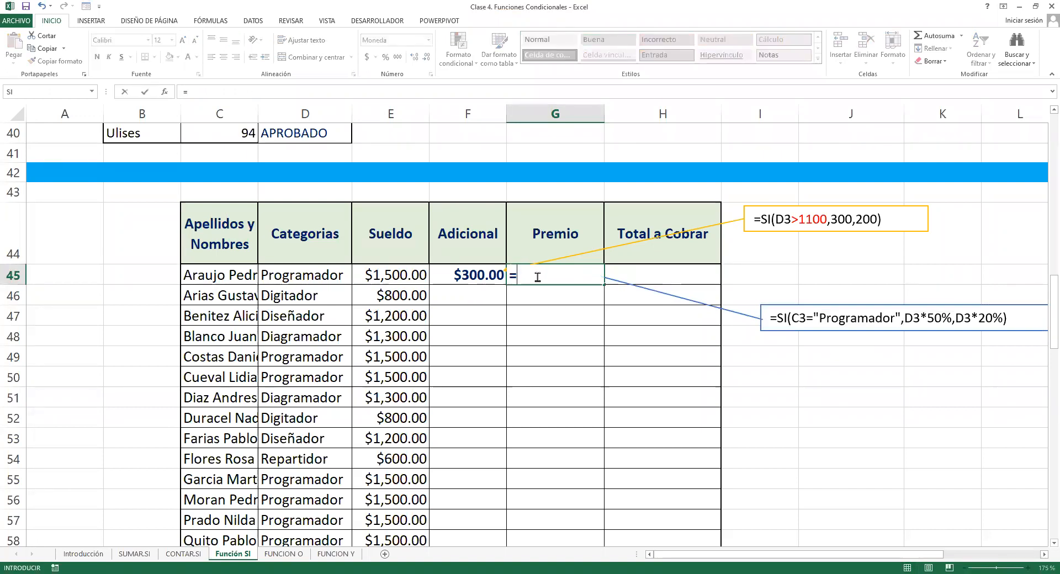
{"action": "type", "text": "si("}
{"action": "left_click", "coordinate": [307, 276]}
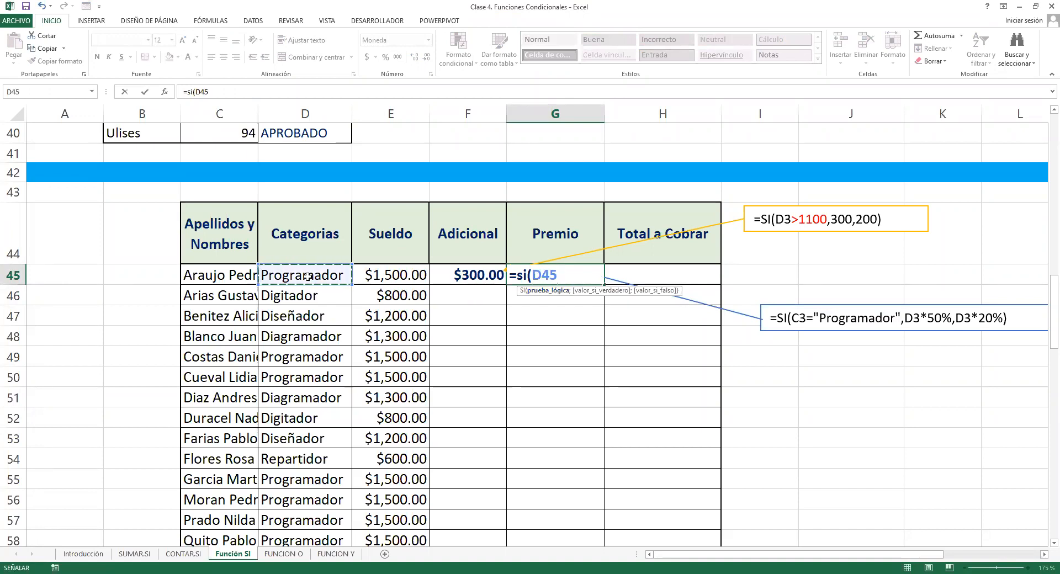
{"action": "type", "text": "="}
{"action": "type", "text": "\"pro"}
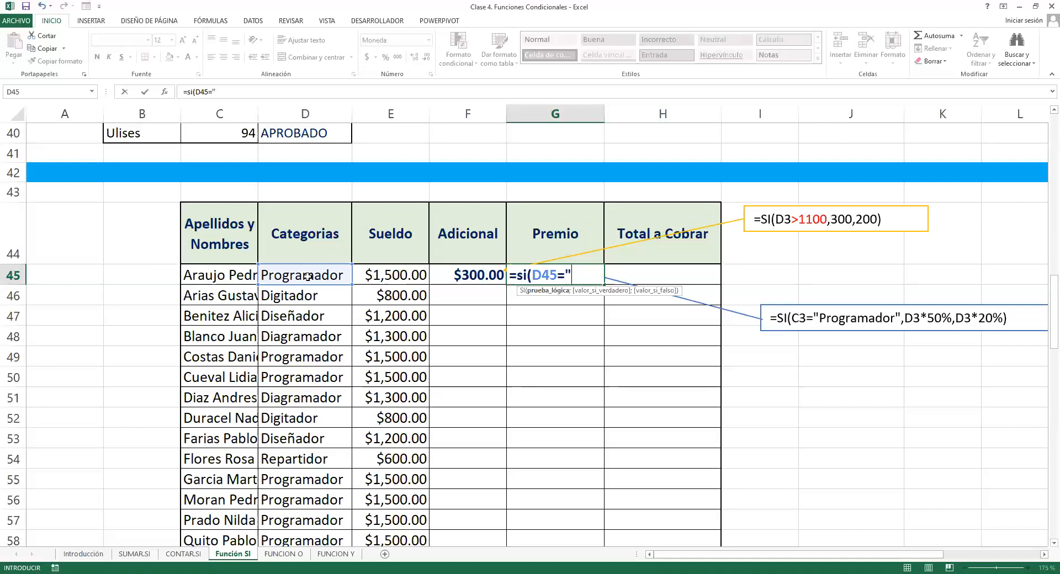
{"action": "type", "text": "gra"}
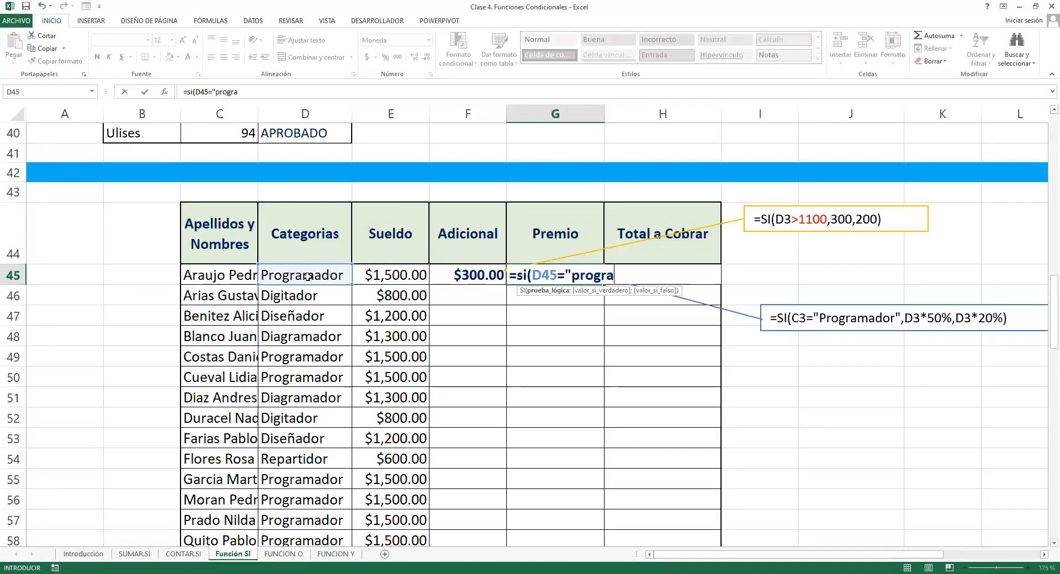
{"action": "type", "text": "mador\""}
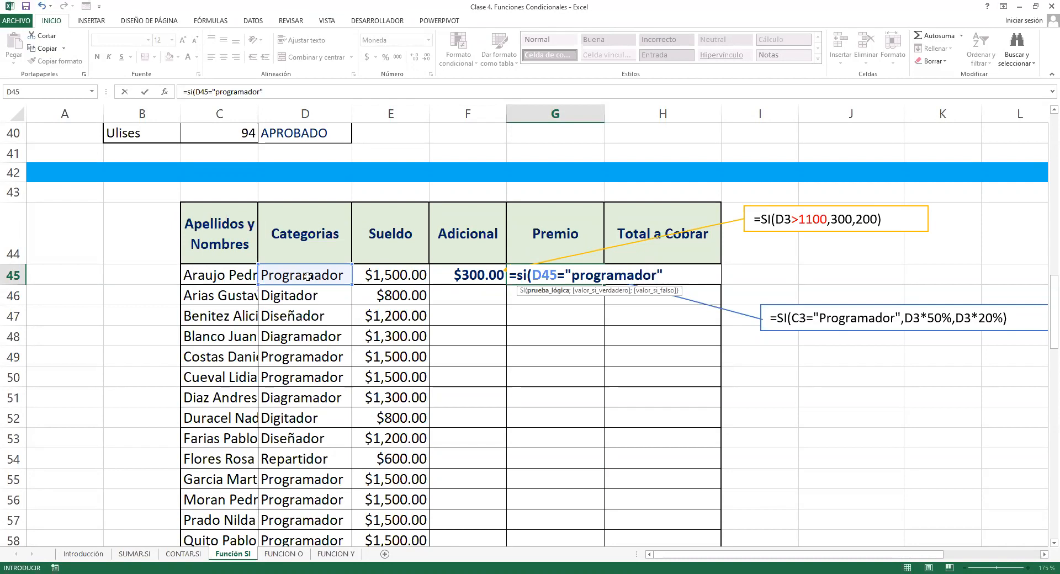
Add E45*50% as the true result and E45*20% as the false result to the G45 formula, and close its parenthesis.
{"action": "type", "text": ";"}
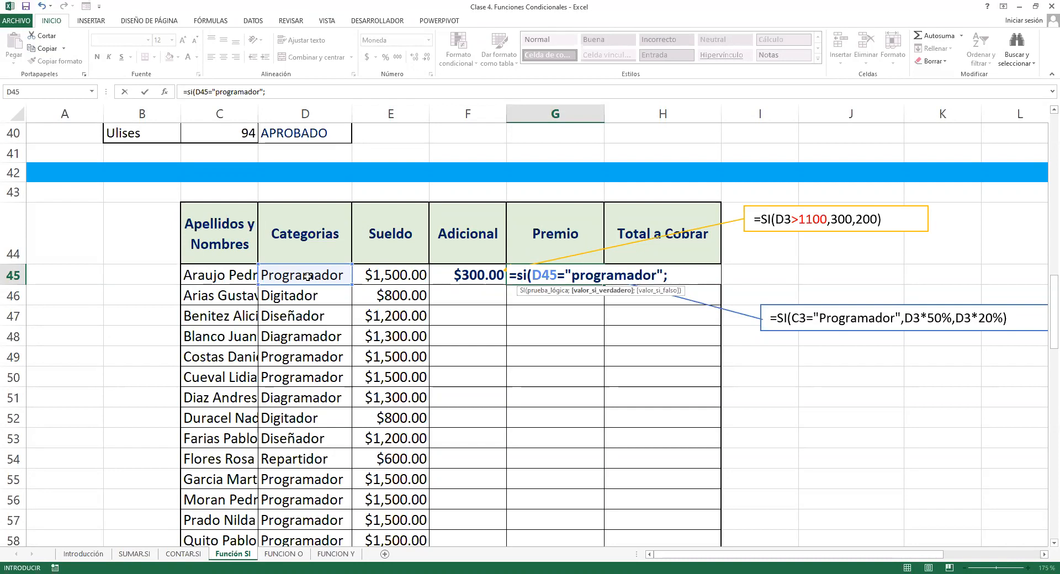
{"action": "left_click", "coordinate": [399, 275]}
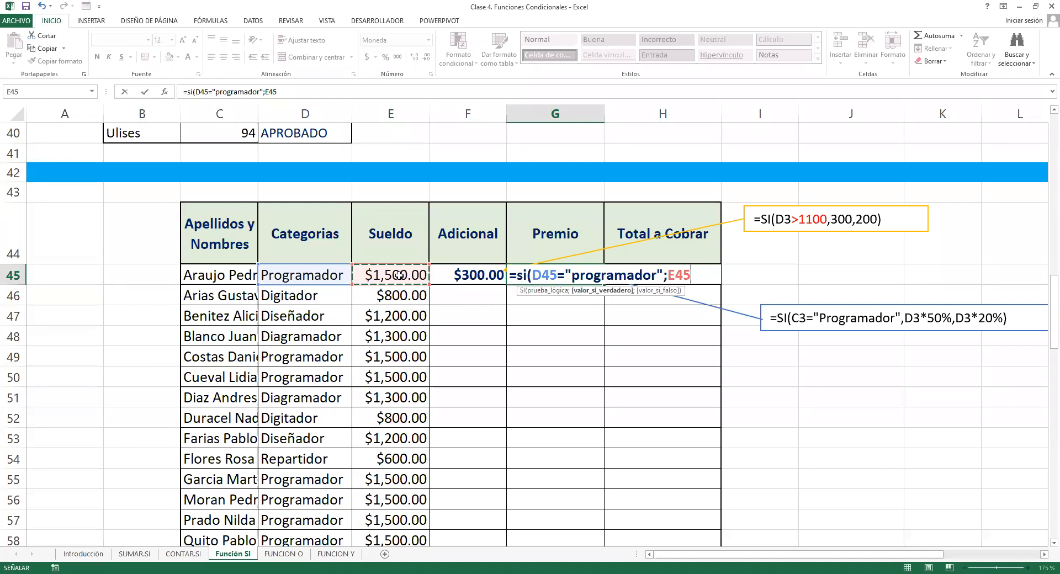
{"action": "type", "text": "*50"}
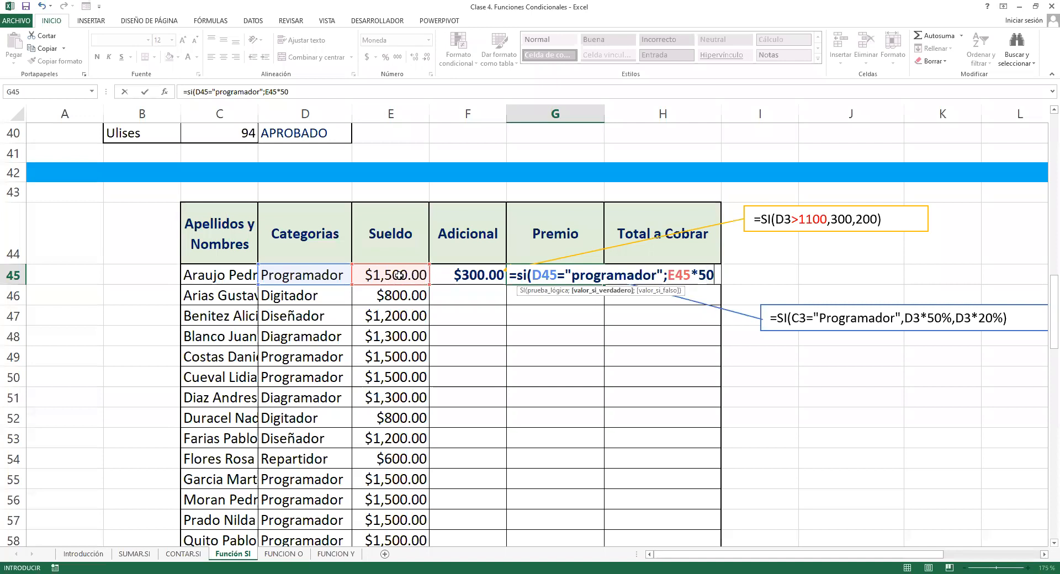
{"action": "type", "text": "%"}
{"action": "type", "text": ";"}
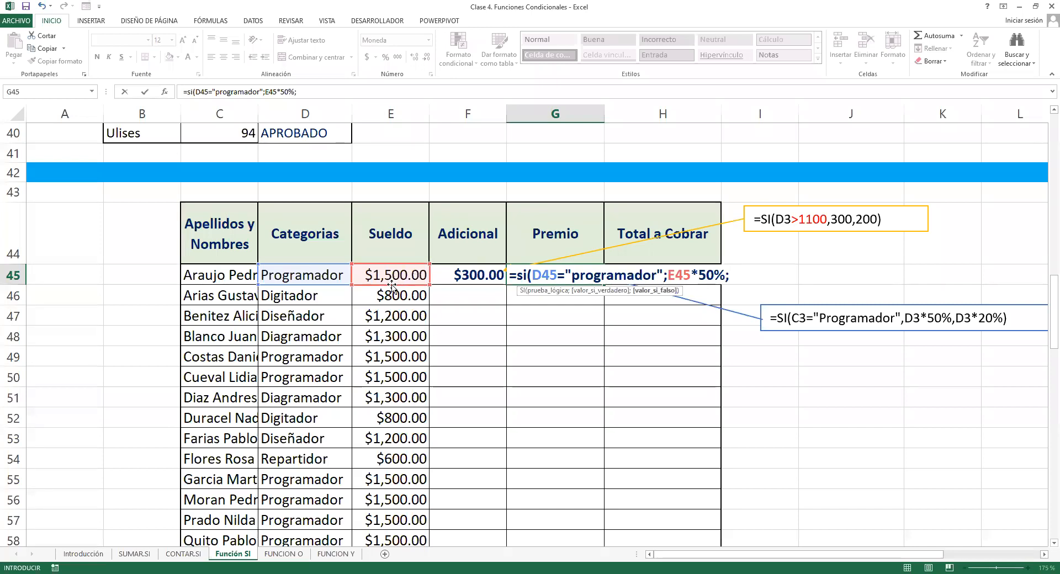
{"action": "left_click", "coordinate": [392, 282]}
{"action": "type", "text": "*"}
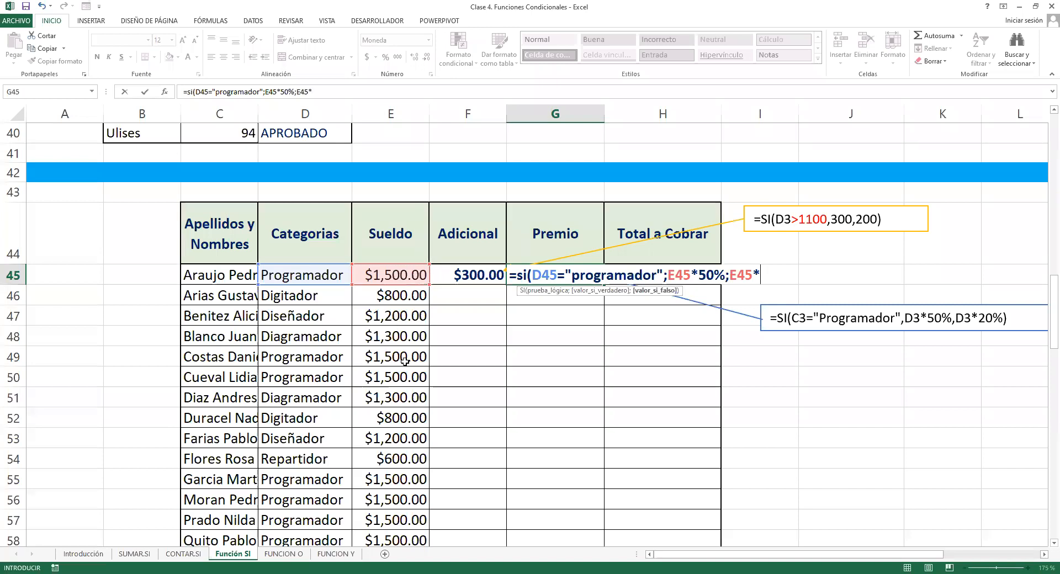
{"action": "type", "text": "20%)"}
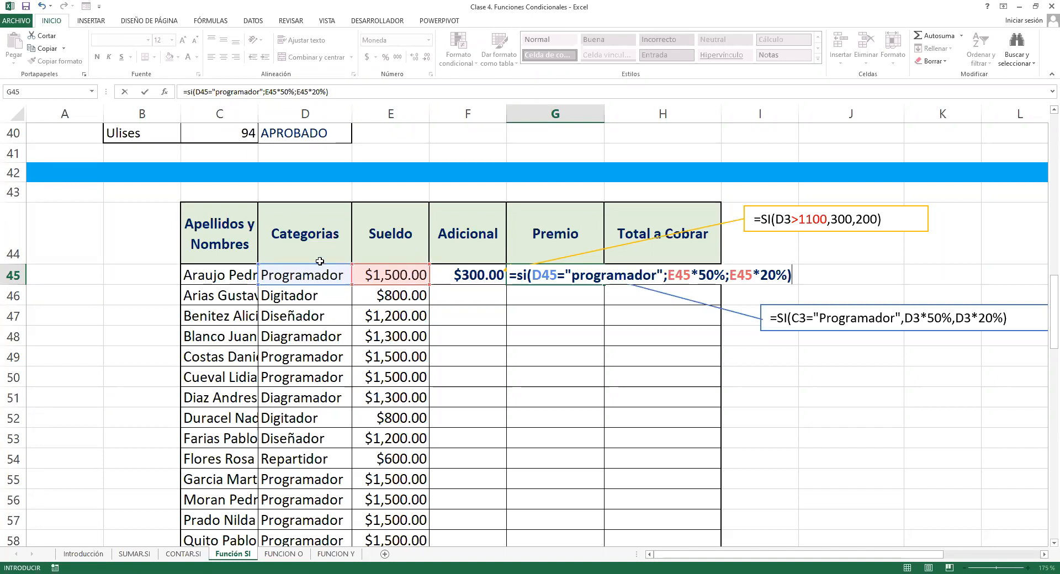
Review the condition and both result arguments of the G45 formula, and commit it.
{"action": "left_click_drag", "start_coordinate": [664, 275], "coordinate": [564, 276]}
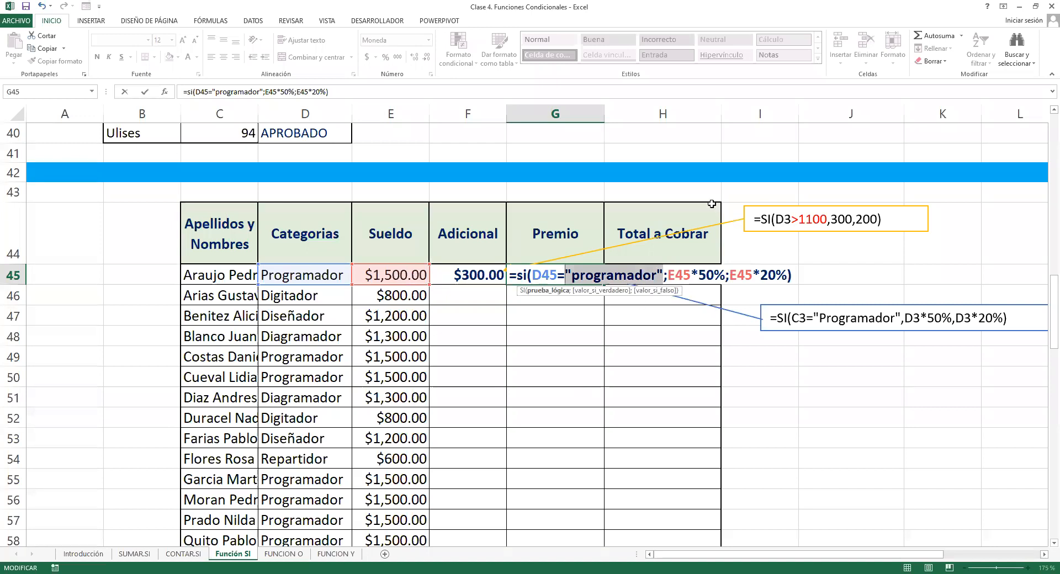
{"action": "left_click", "coordinate": [598, 292]}
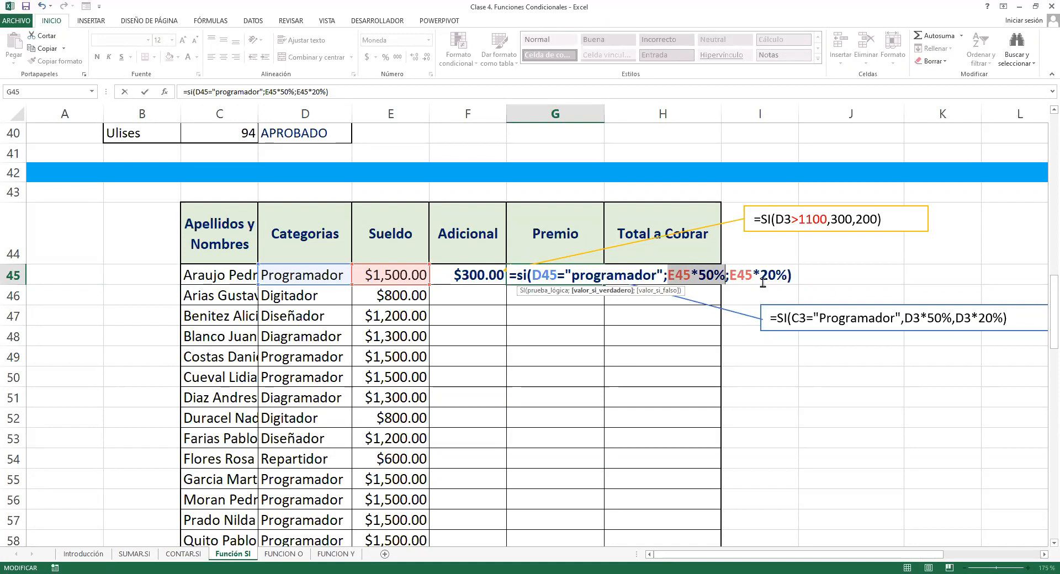
{"action": "left_click", "coordinate": [658, 292]}
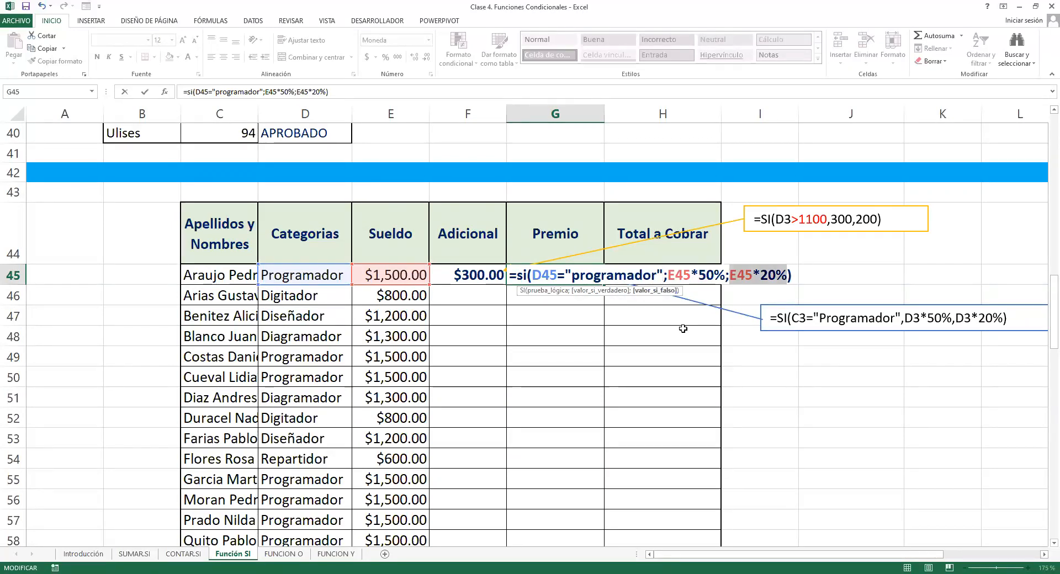
{"action": "key", "text": "Return"}
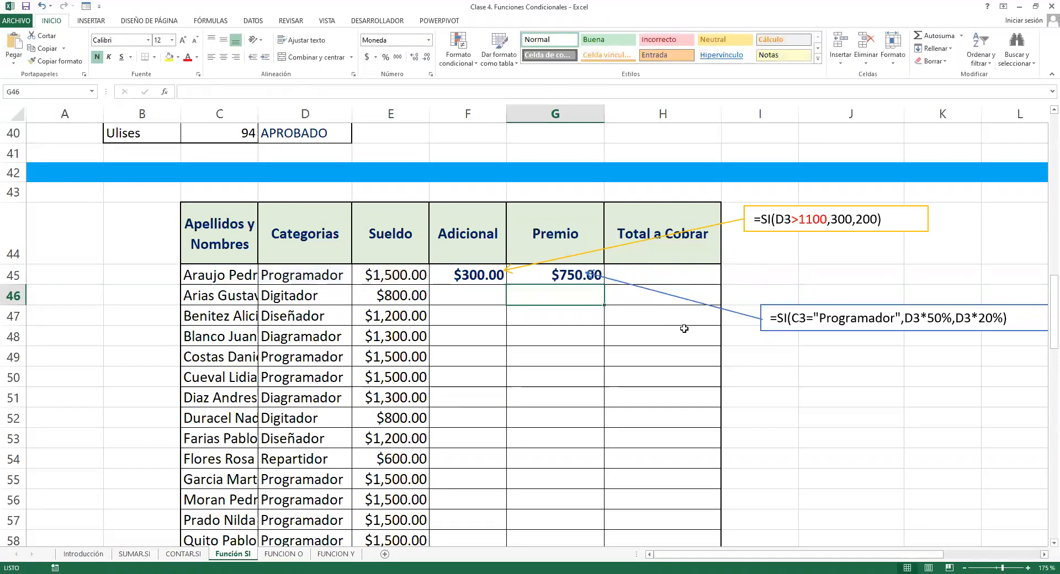
Test the Premio formula by changing the category in D45 to digitador.
{"action": "left_click", "coordinate": [566, 270]}
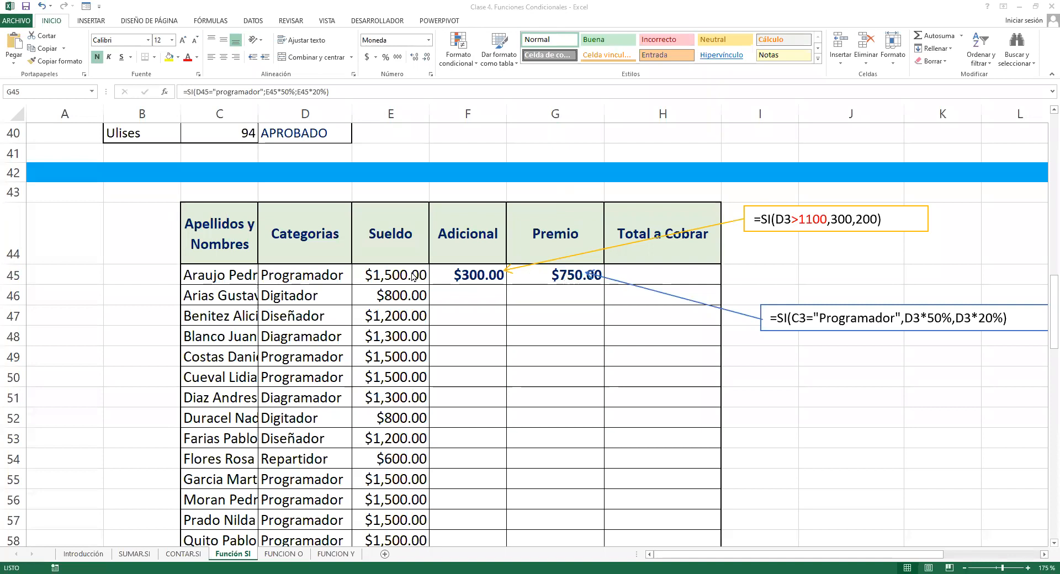
{"action": "left_click", "coordinate": [303, 276]}
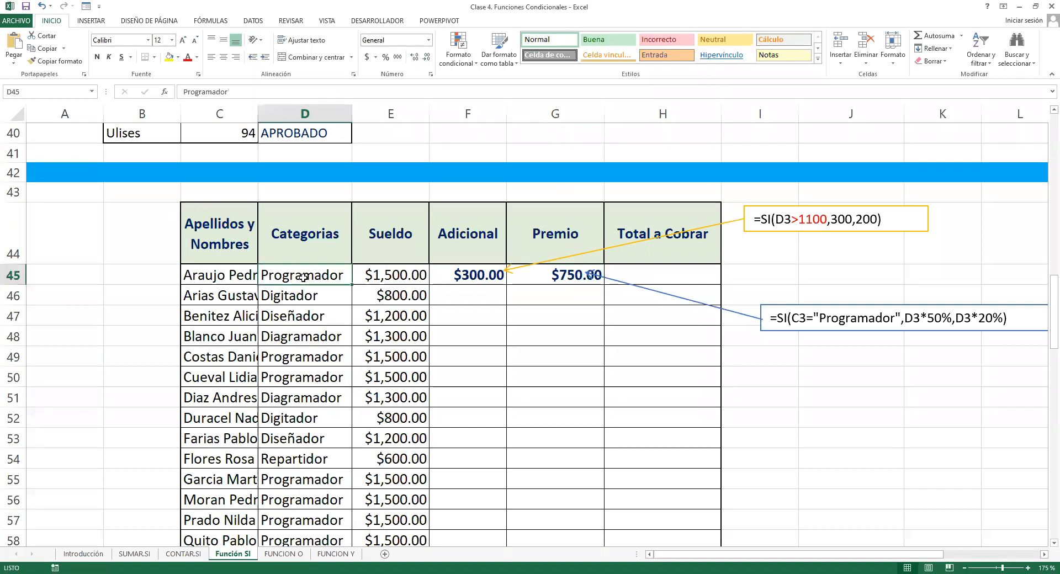
{"action": "type", "text": "digitador"}
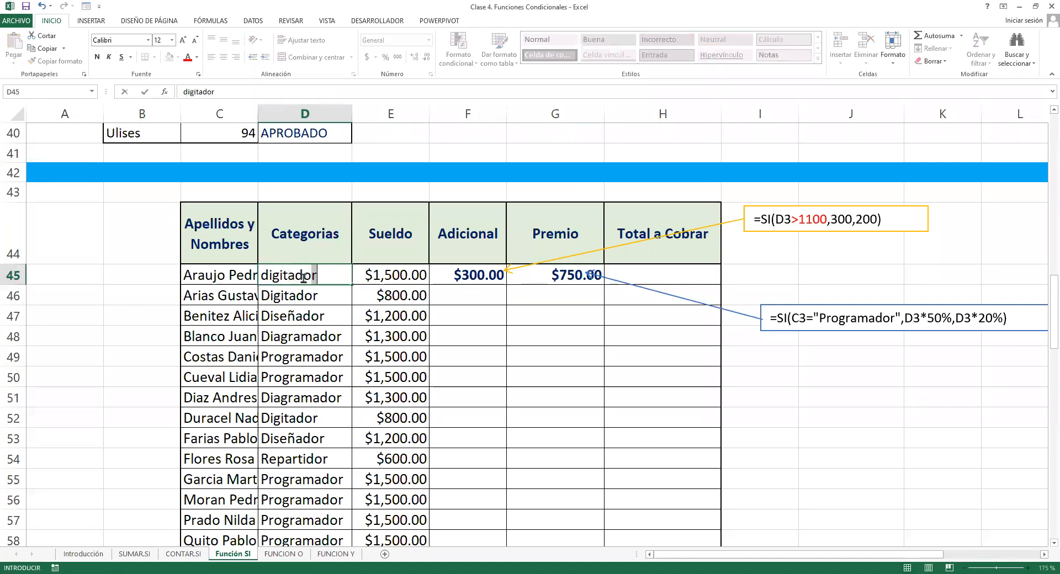
{"action": "key", "text": "Return"}
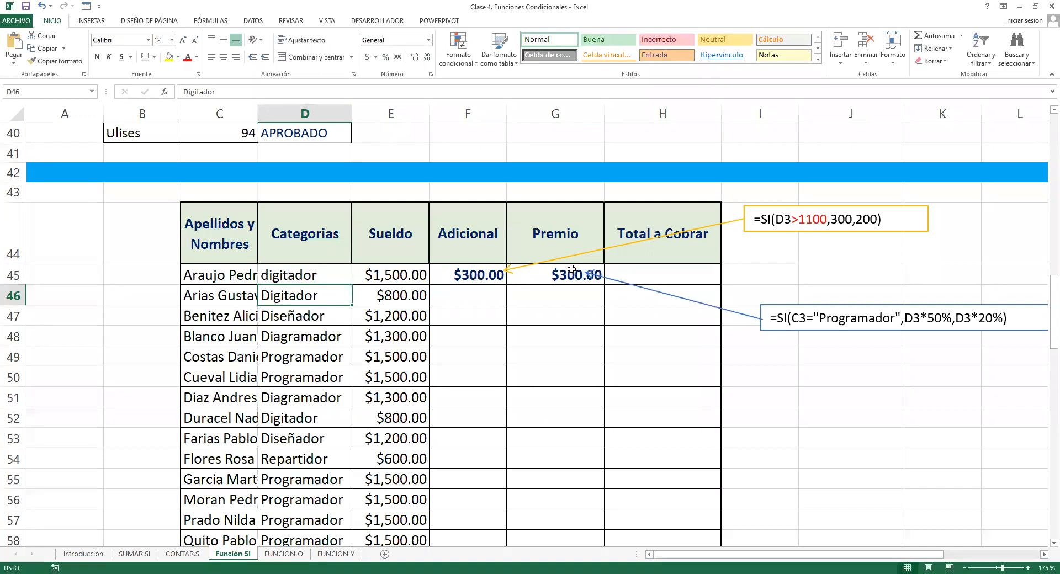
Check the salary in E45 against the 20% false result and the "programador" condition in the G45 formula.
{"action": "left_click", "coordinate": [571, 272]}
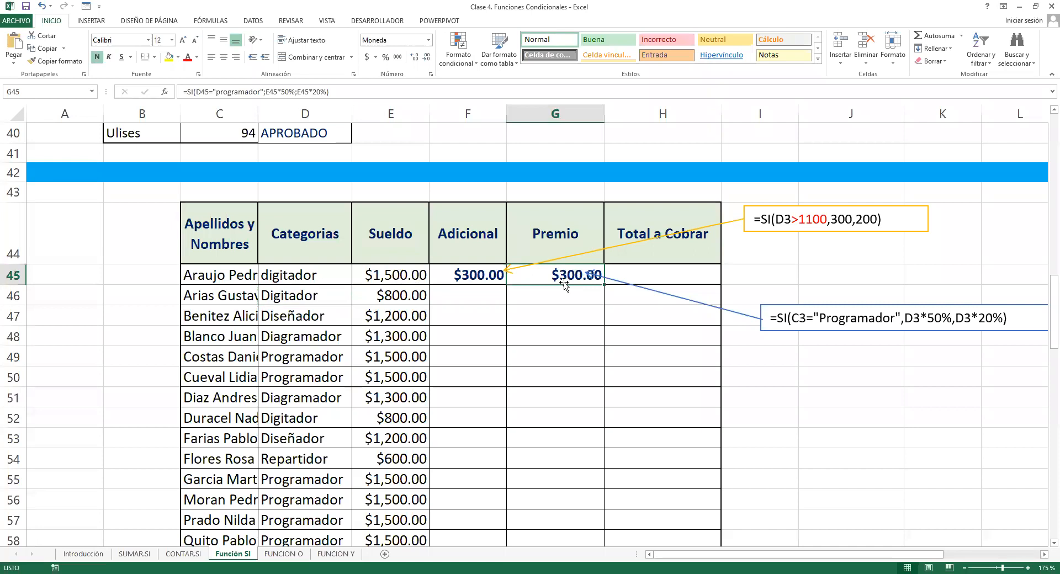
{"action": "double_click", "coordinate": [391, 274]}
{"action": "key", "text": "Escape"}
{"action": "left_click", "coordinate": [558, 274]}
{"action": "double_click", "coordinate": [558, 274]}
{"action": "left_click_drag", "start_coordinate": [789, 276], "coordinate": [754, 278]}
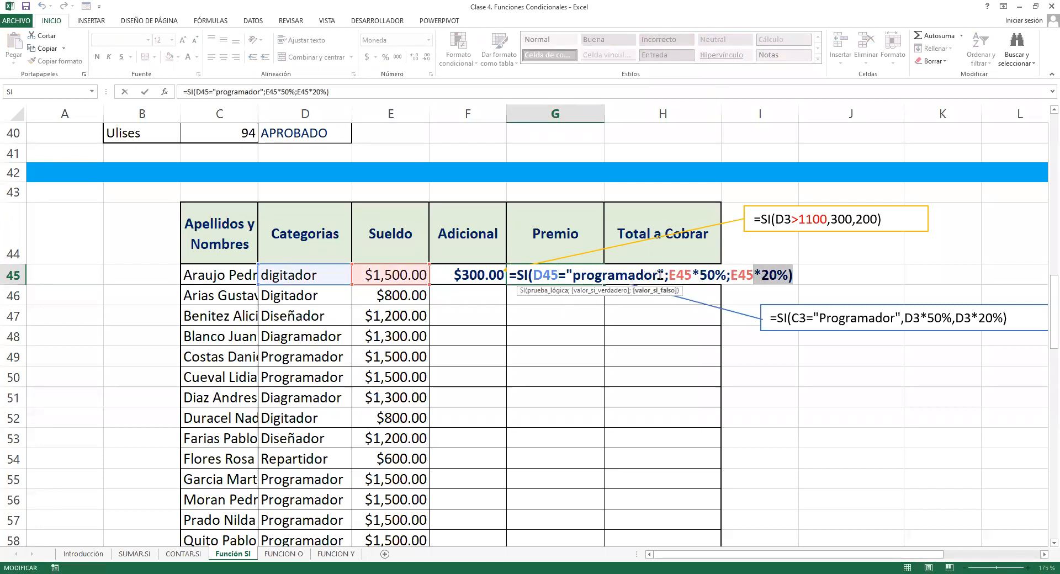
{"action": "left_click_drag", "start_coordinate": [659, 274], "coordinate": [571, 276]}
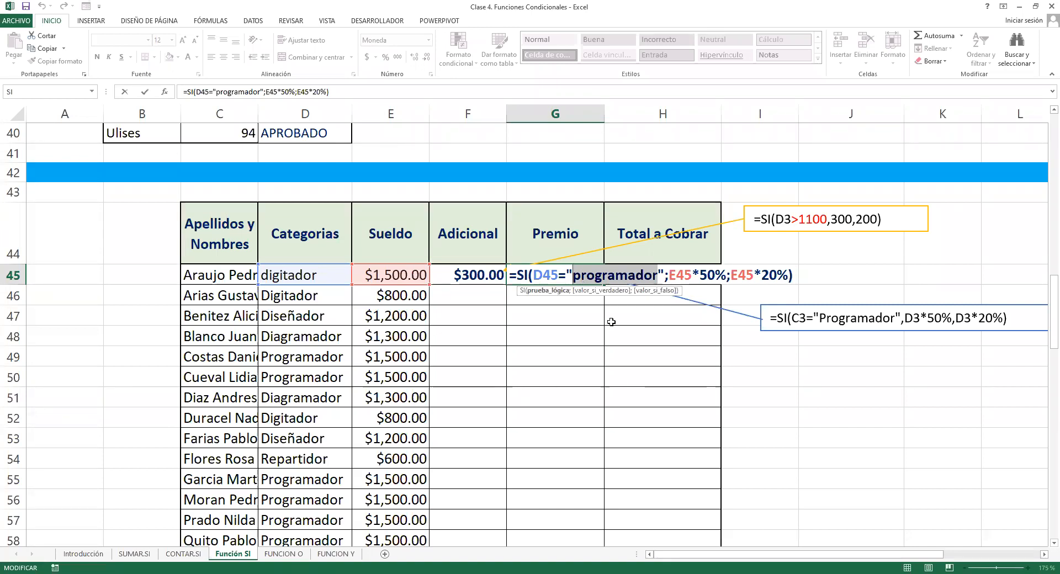
{"action": "key", "text": "ctrl+Return"}
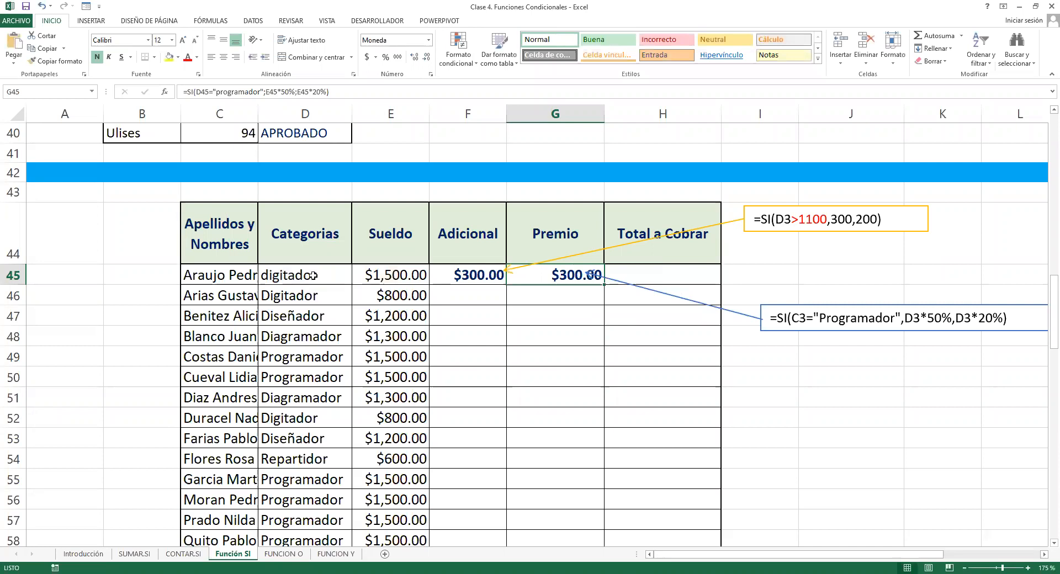
Undo the category change in D45 and review the logical test in the G45 formula.
{"action": "key", "text": "ctrl+z"}
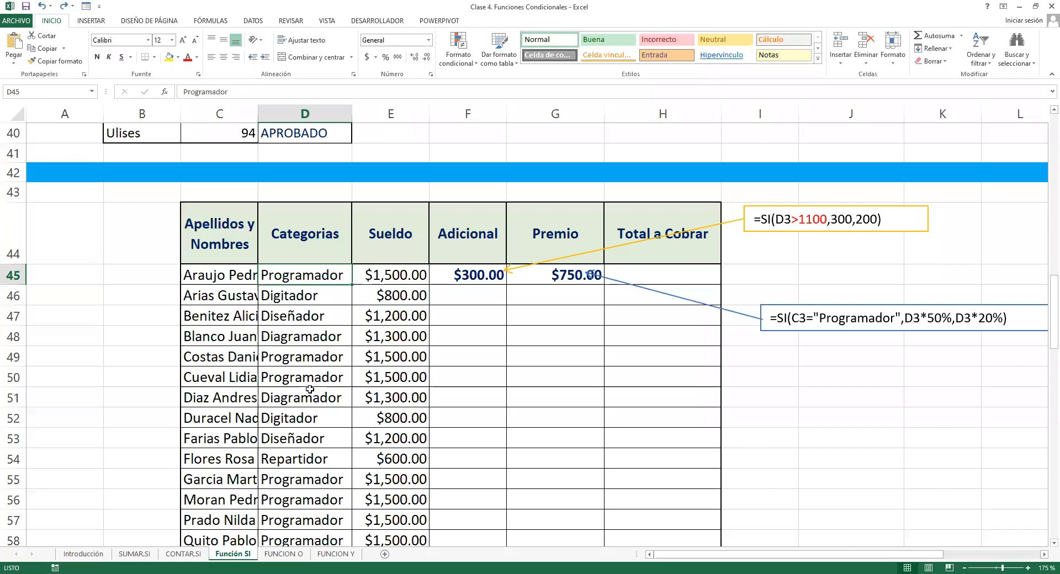
{"action": "double_click", "coordinate": [561, 273]}
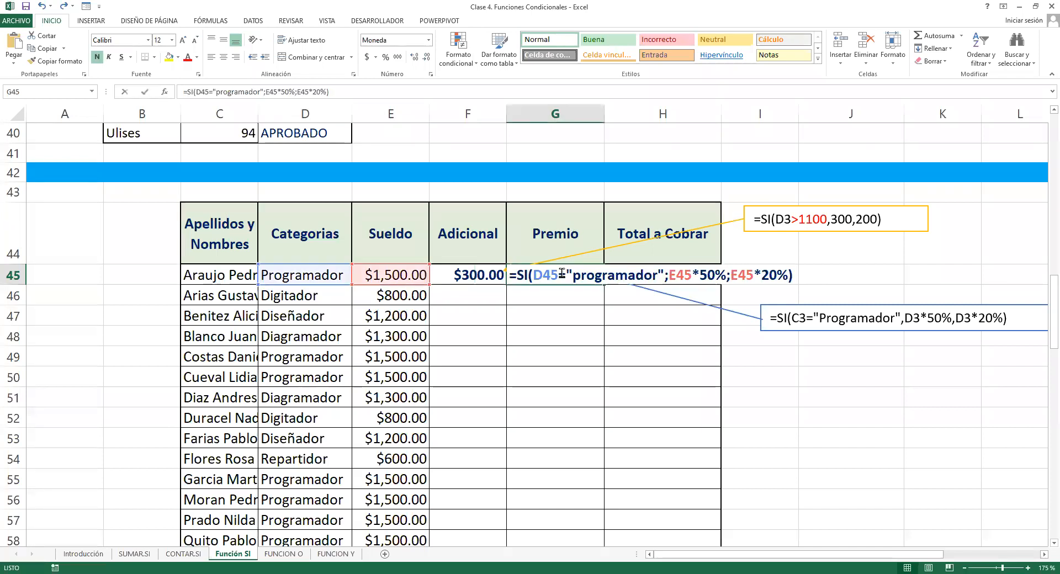
{"action": "left_click", "coordinate": [560, 291]}
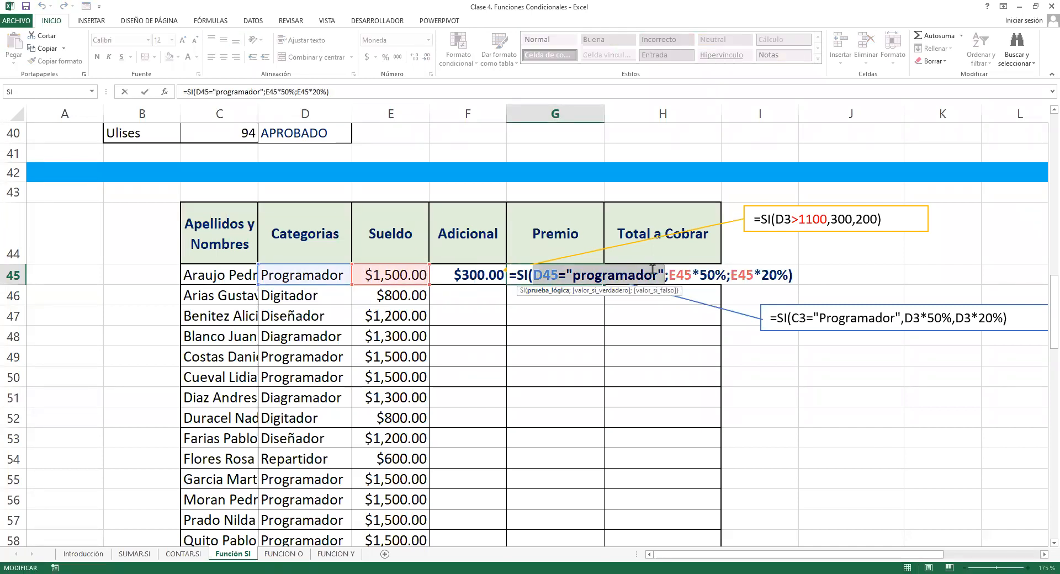
{"action": "left_click_drag", "start_coordinate": [658, 274], "coordinate": [573, 276]}
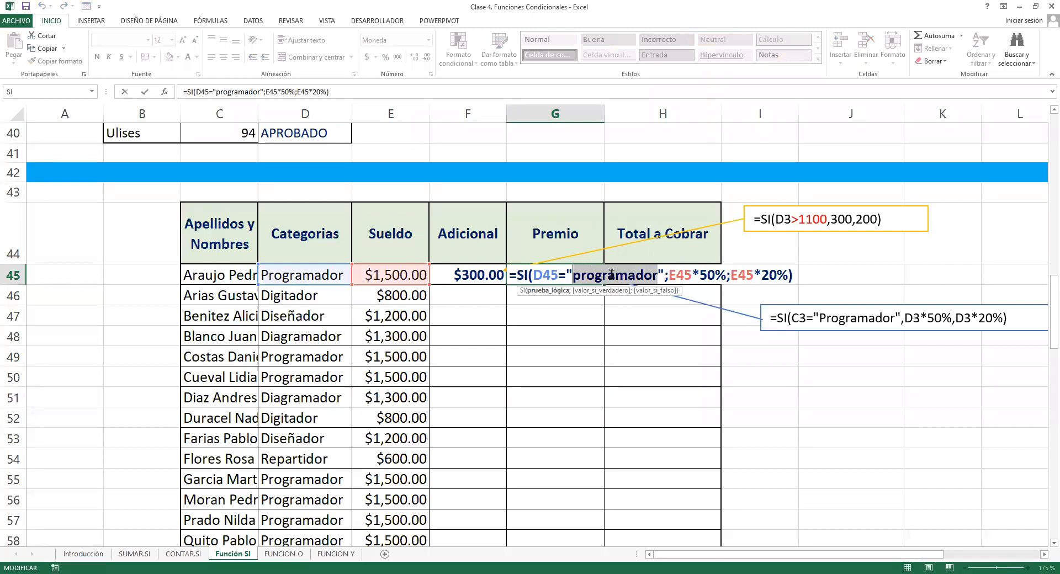
{"action": "key", "text": "Return"}
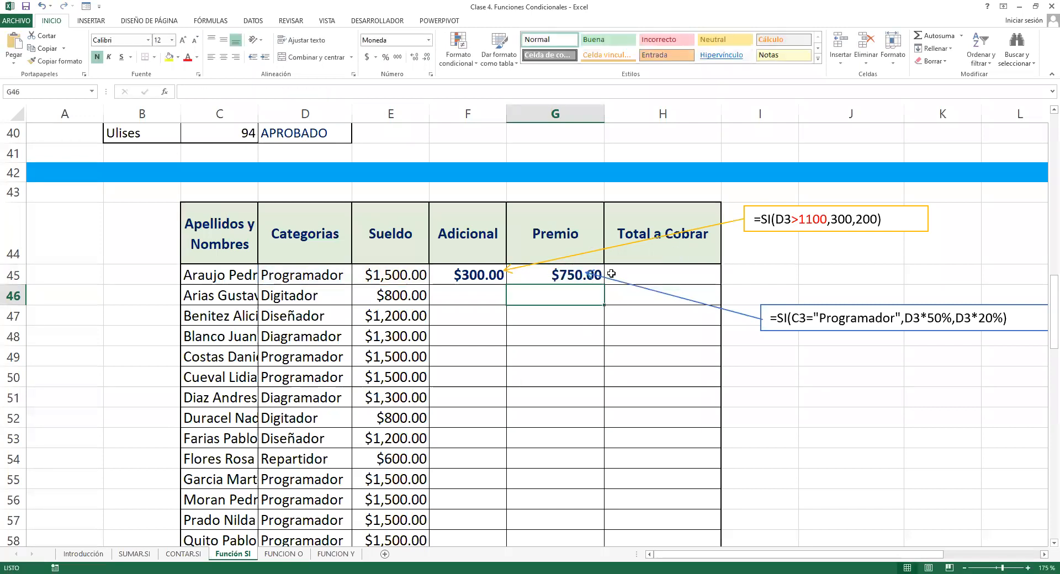
Fill the Premio formula from G45 down to G46 and check the condition in the copied formula.
{"action": "left_click", "coordinate": [548, 276]}
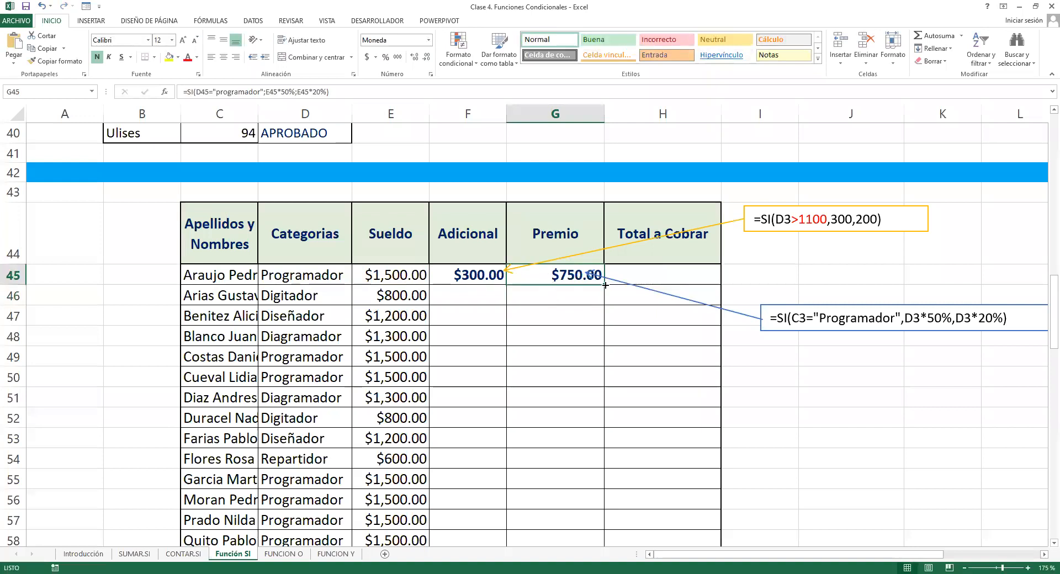
{"action": "left_click_drag", "start_coordinate": [604, 289], "coordinate": [596, 298]}
{"action": "double_click", "coordinate": [578, 295]}
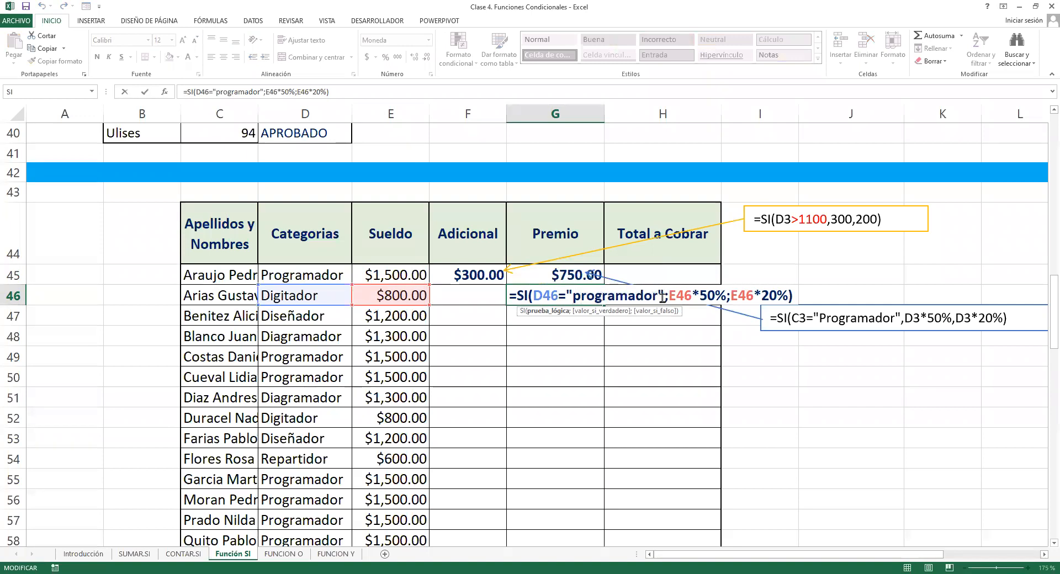
{"action": "left_click_drag", "start_coordinate": [575, 298], "coordinate": [664, 298]}
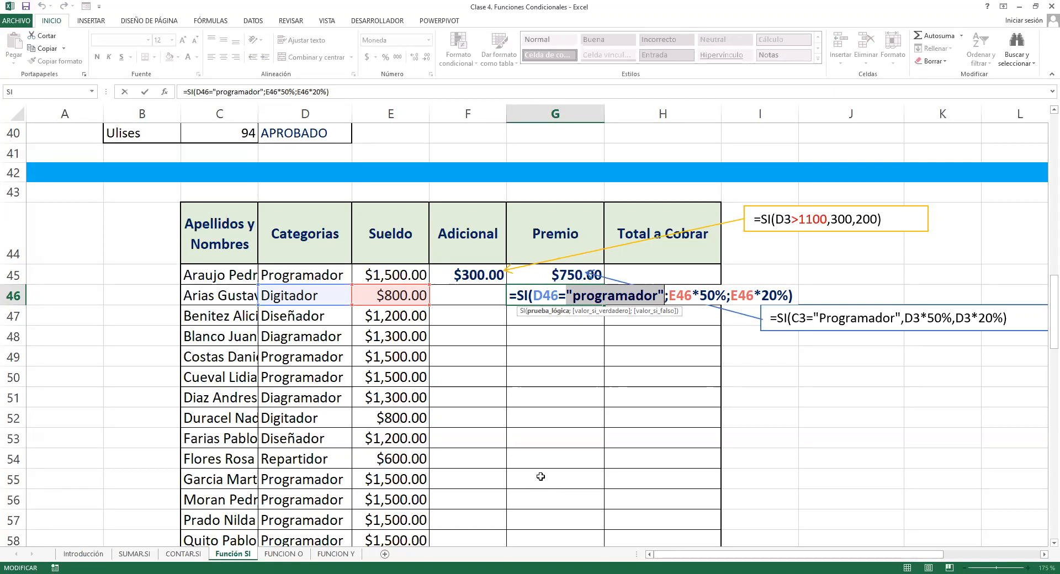
{"action": "key", "text": "Return"}
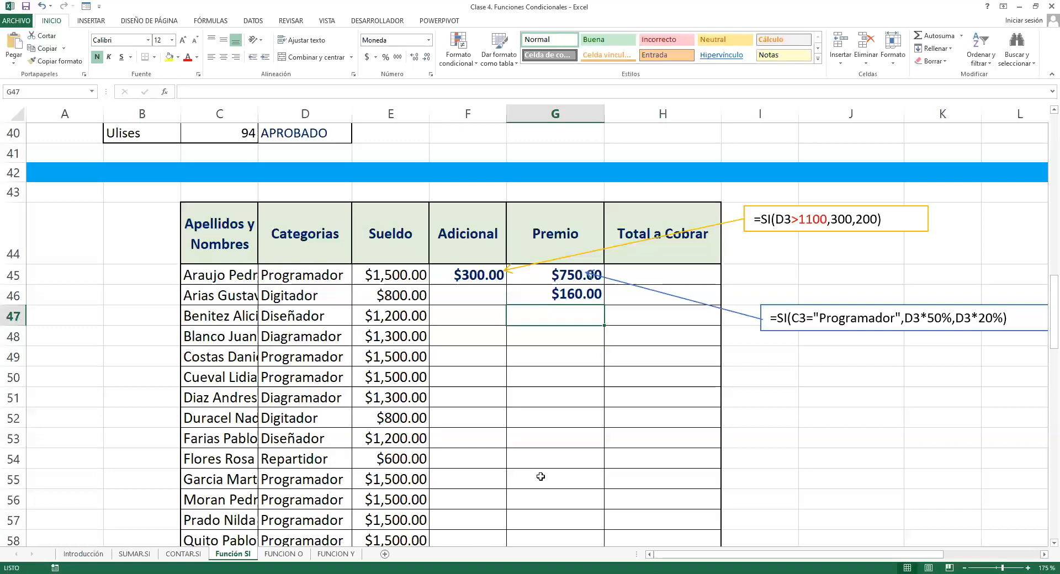
Look over the remaining exercises below the salary table and the FUNCION O sheet, and return to the Función SI sheet.
{"action": "scroll", "coordinate": [554, 392], "scroll_direction": "down", "scroll_amount": 4, "text": "ctrl"}
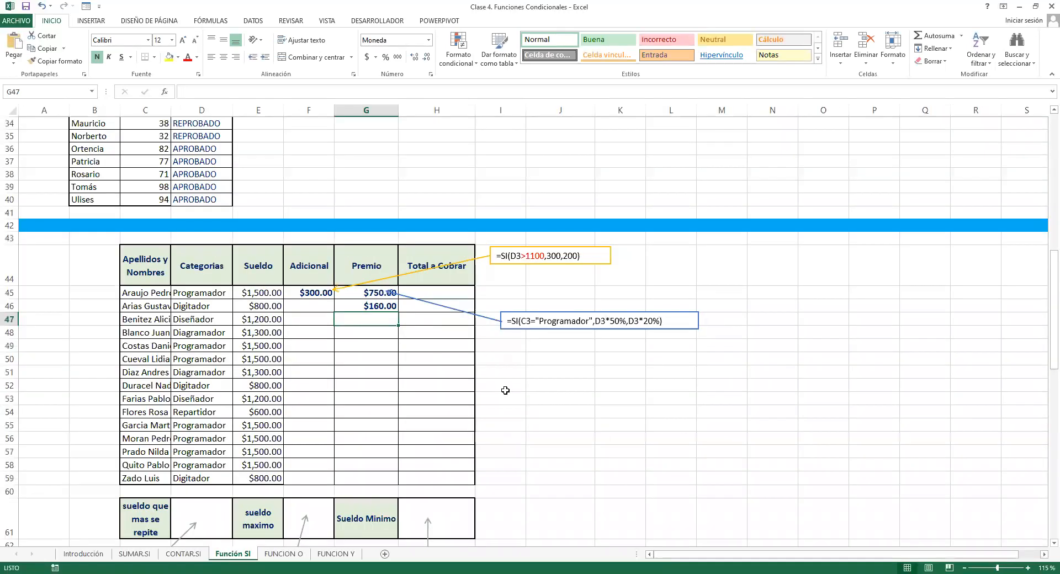
{"action": "scroll", "coordinate": [505, 390], "scroll_direction": "down", "scroll_amount": 7}
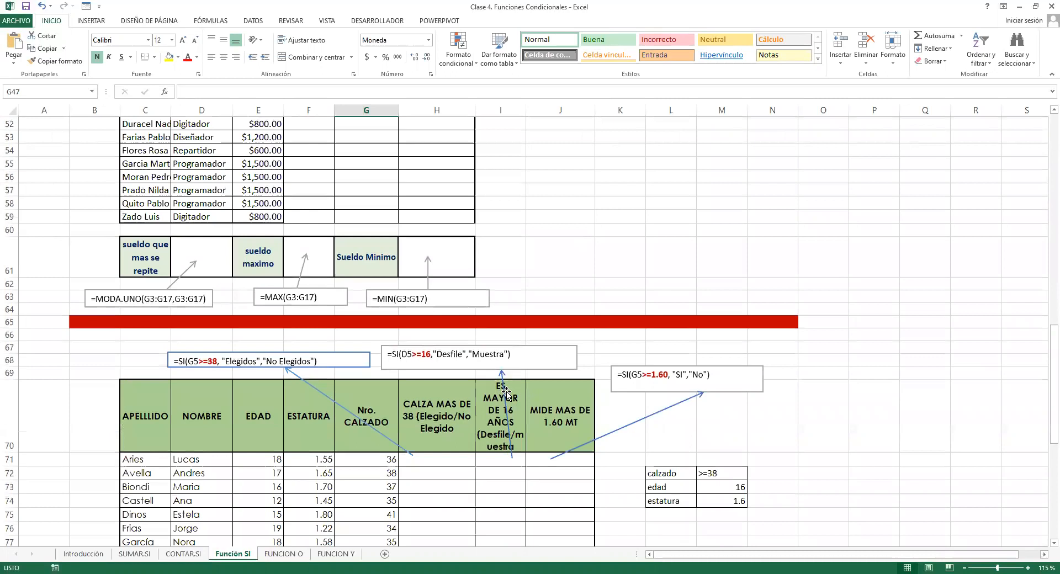
{"action": "scroll", "coordinate": [507, 393], "scroll_direction": "down", "scroll_amount": 2}
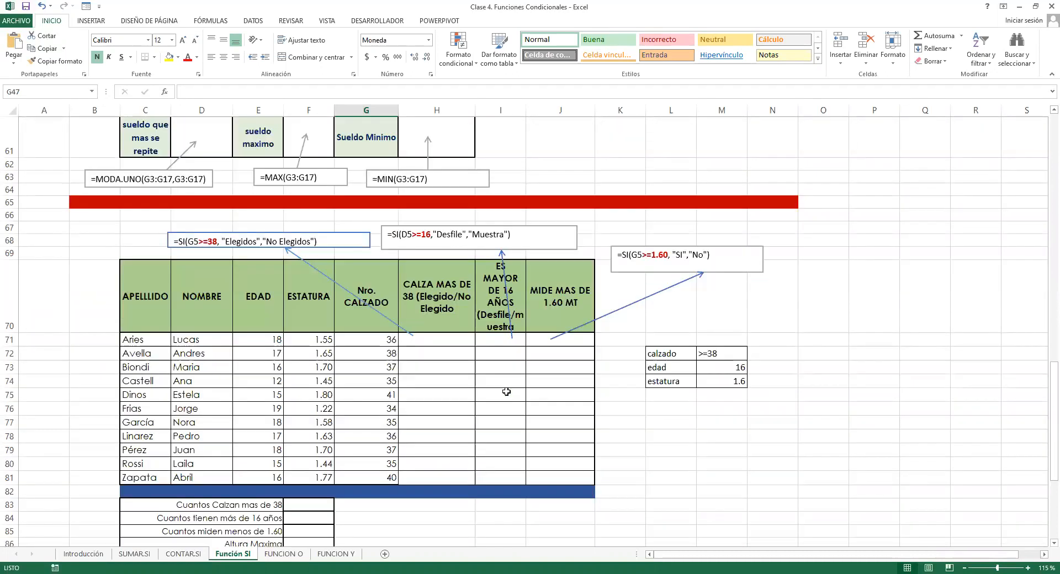
{"action": "scroll", "coordinate": [507, 391], "scroll_direction": "down", "scroll_amount": 6}
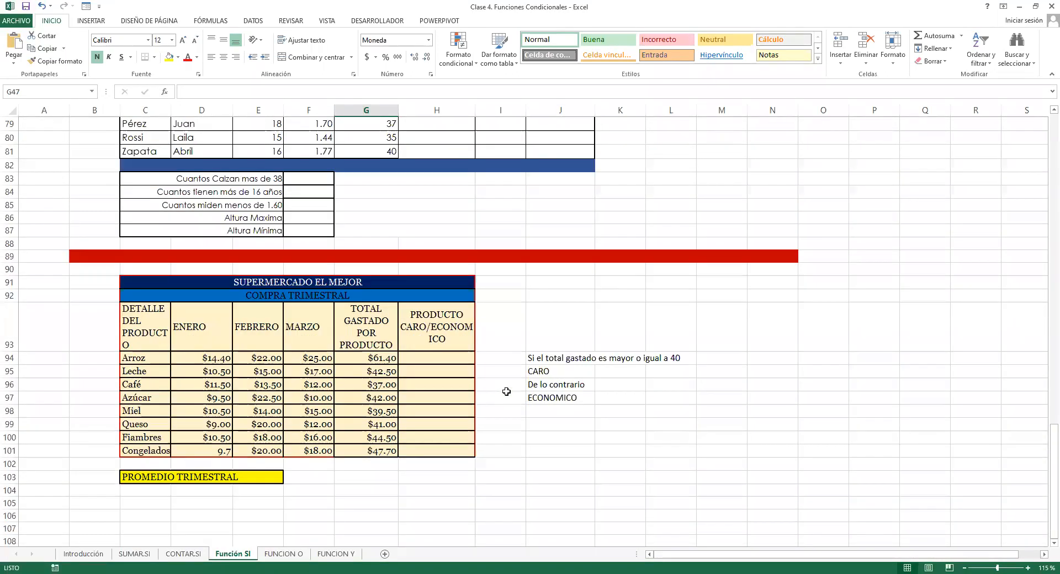
{"action": "scroll", "coordinate": [506, 392], "scroll_direction": "up", "scroll_amount": 5}
{"action": "scroll", "coordinate": [506, 391], "scroll_direction": "up", "scroll_amount": 7}
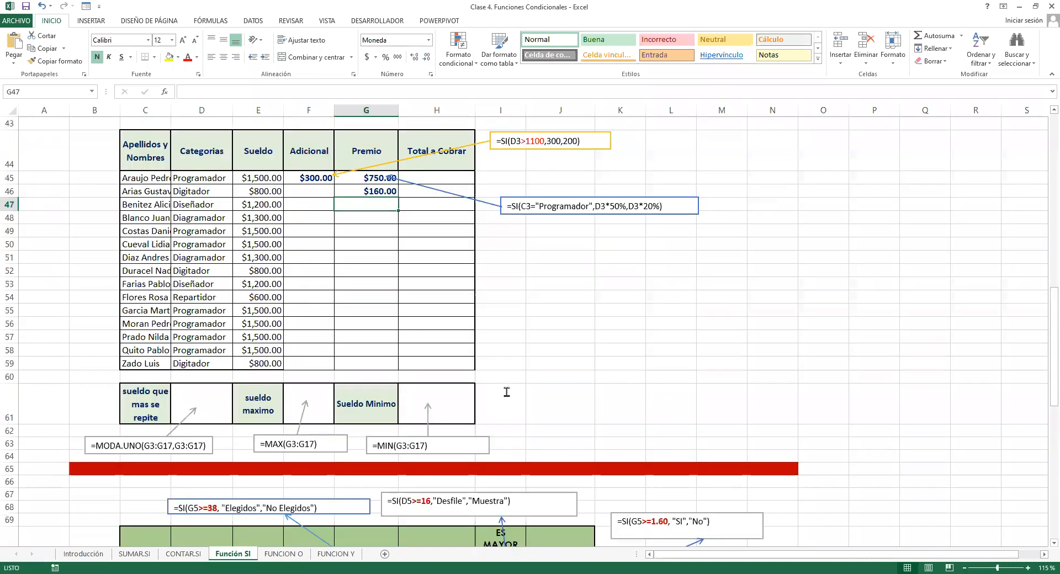
{"action": "scroll", "coordinate": [507, 392], "scroll_direction": "up", "scroll_amount": 5}
{"action": "scroll", "coordinate": [506, 392], "scroll_direction": "down", "scroll_amount": 3}
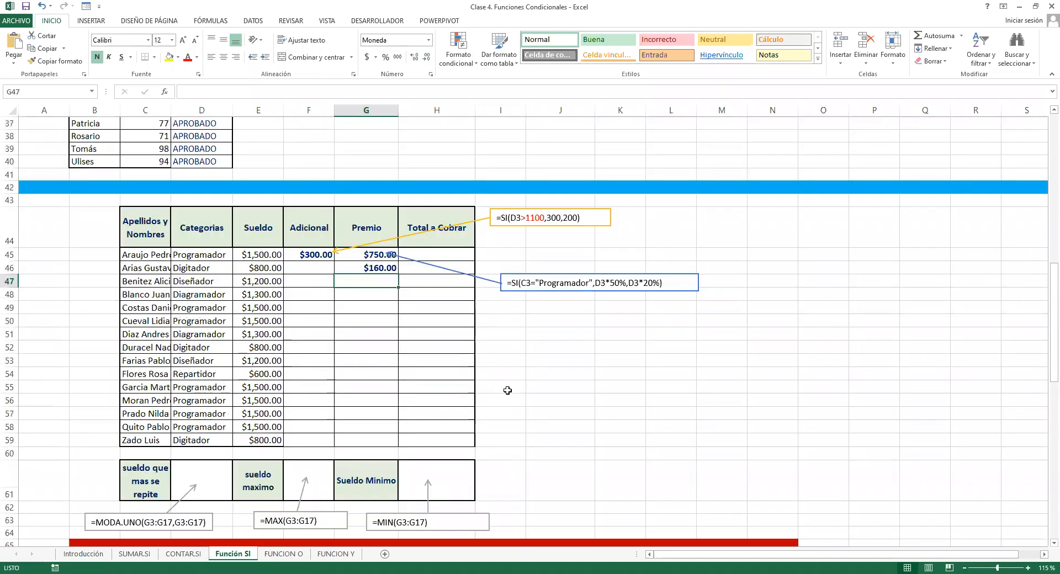
{"action": "scroll", "coordinate": [507, 390], "scroll_direction": "down", "scroll_amount": 2}
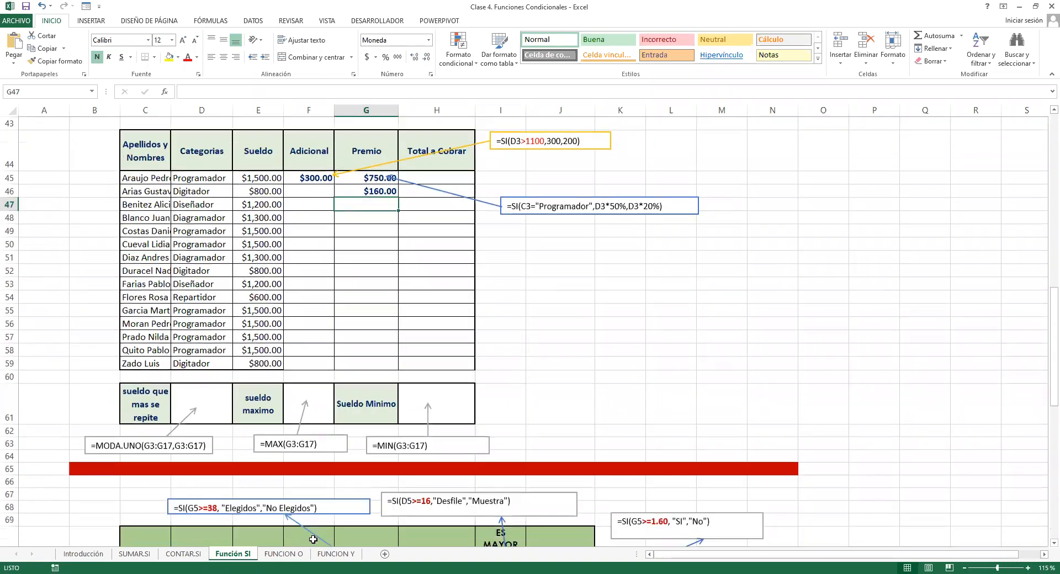
{"action": "key", "text": "ctrl+Page_Down"}
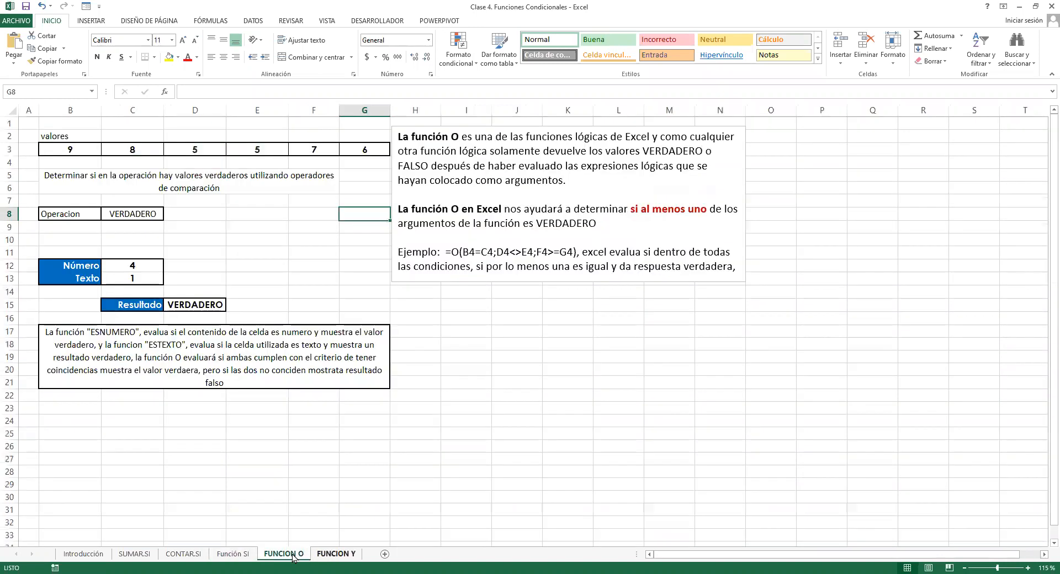
{"action": "left_click", "coordinate": [233, 553]}
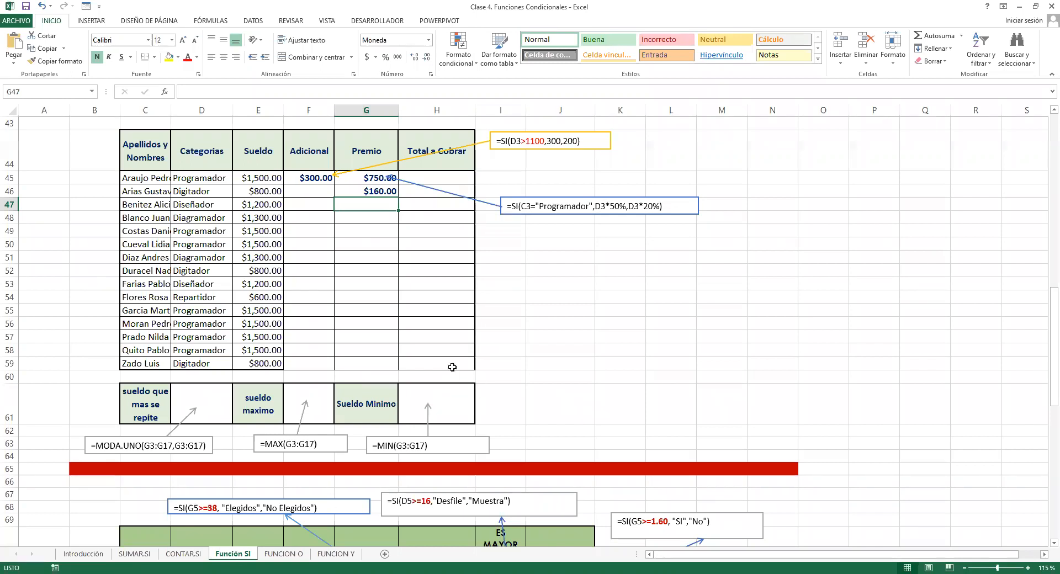
Review the Sueldo, Adicional and Premio amounts in E45:G45 that make up the first employee's Total a Cobrar.
{"action": "scroll", "coordinate": [454, 371], "scroll_direction": "up", "scroll_amount": 2, "text": "ctrl"}
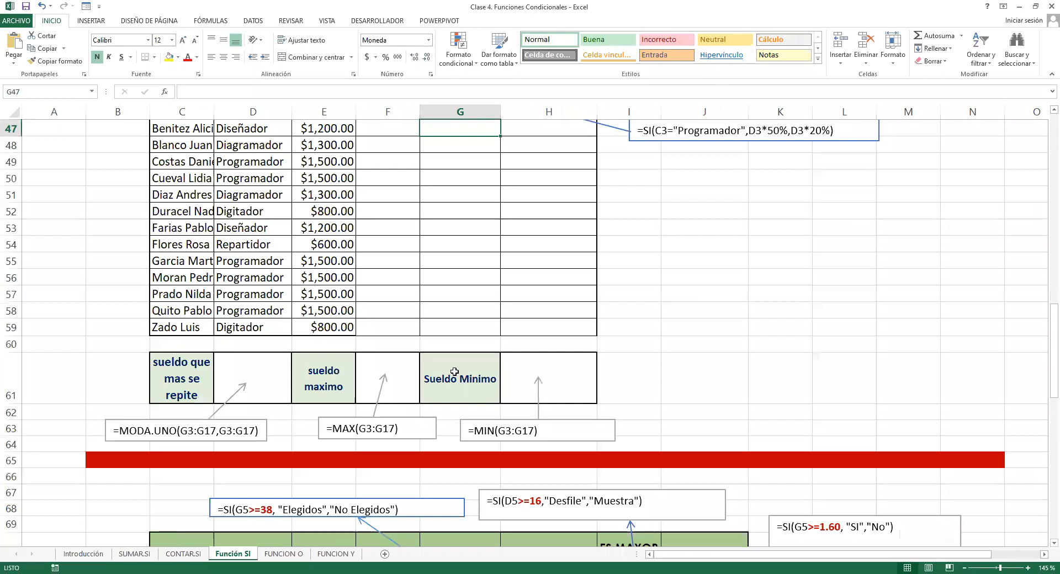
{"action": "scroll", "coordinate": [455, 372], "scroll_direction": "up", "scroll_amount": 2}
{"action": "scroll", "coordinate": [455, 372], "scroll_direction": "down", "scroll_amount": 1, "text": "ctrl"}
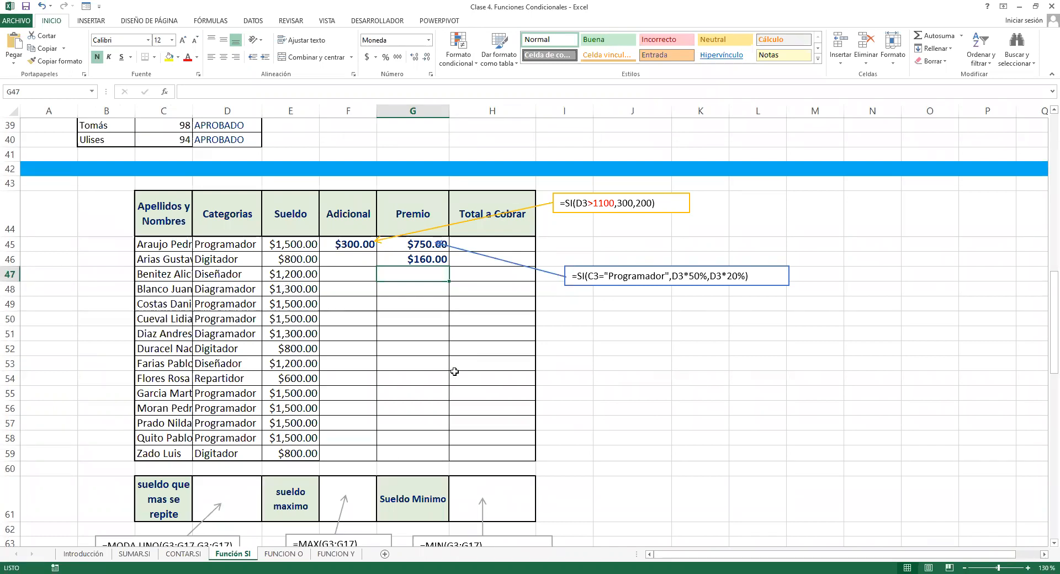
{"action": "left_click", "coordinate": [498, 245]}
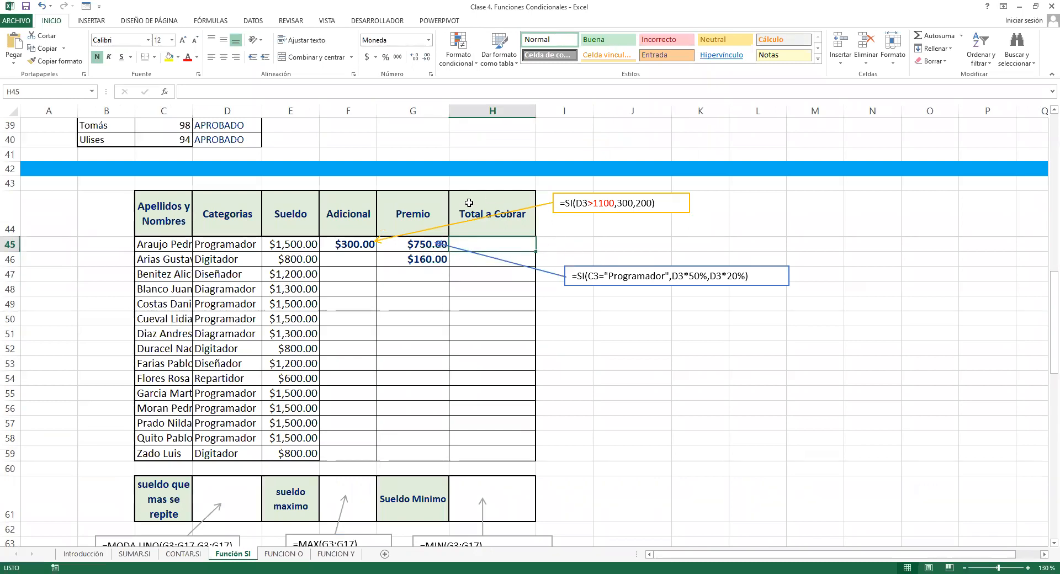
{"action": "left_click", "coordinate": [305, 245]}
{"action": "left_click_drag", "start_coordinate": [352, 244], "coordinate": [419, 244]}
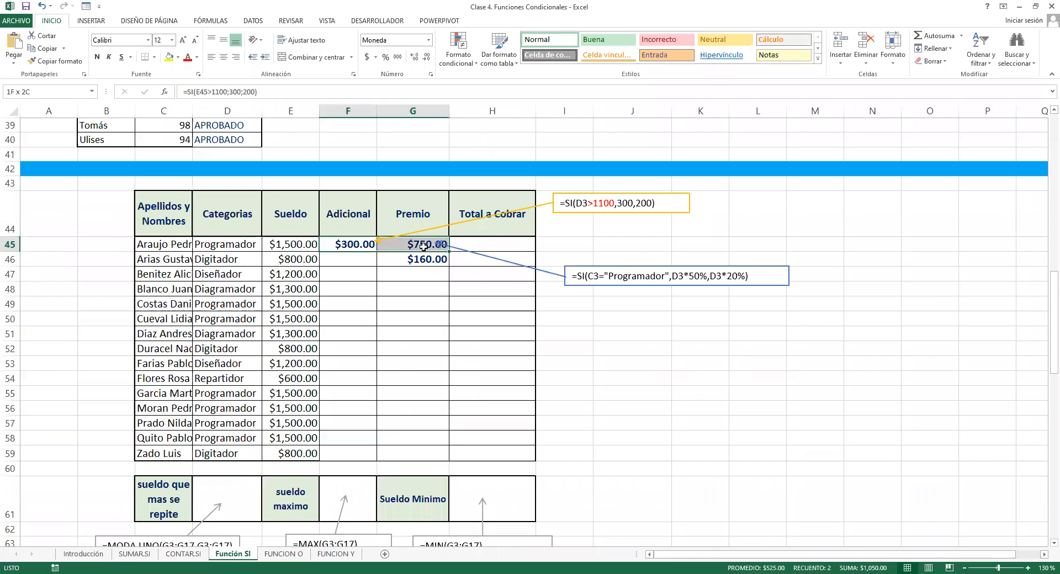
{"action": "left_click", "coordinate": [494, 244]}
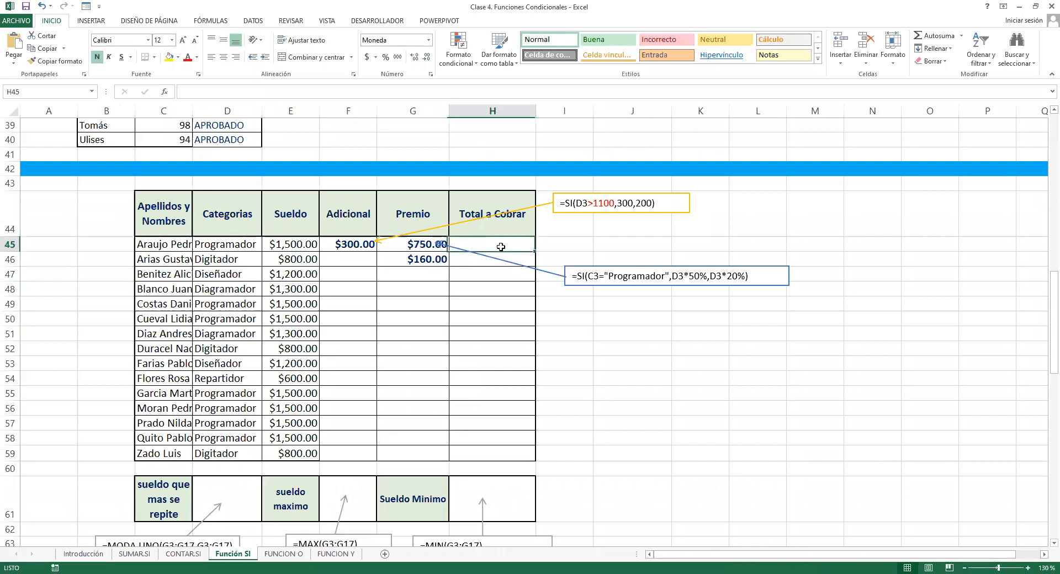
{"action": "left_click_drag", "start_coordinate": [296, 244], "coordinate": [420, 244]}
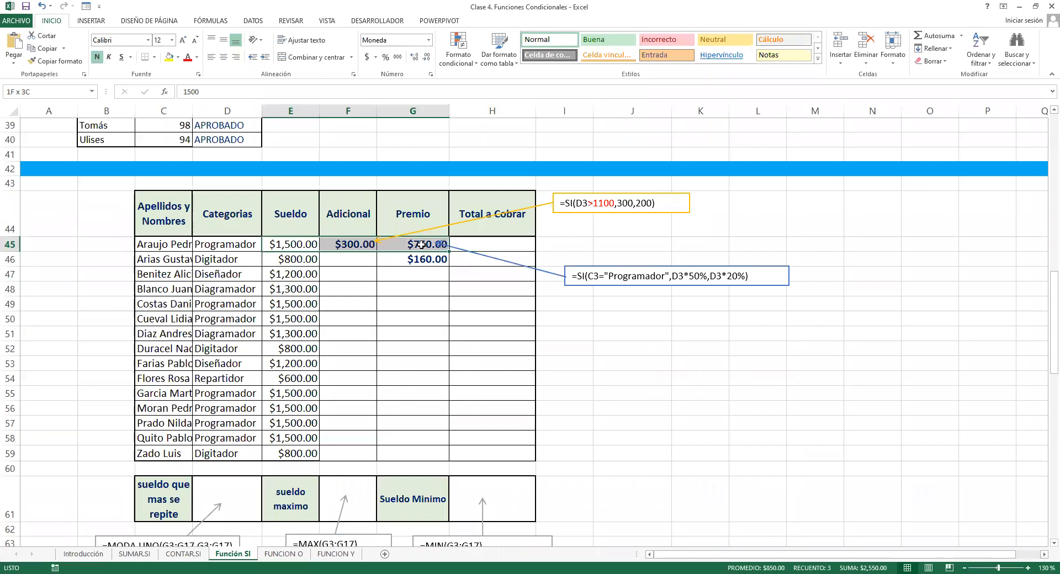
Calculate the first employee's Total a Cobrar in H45 with a SUMA formula over E45:G45.
{"action": "left_click", "coordinate": [523, 245]}
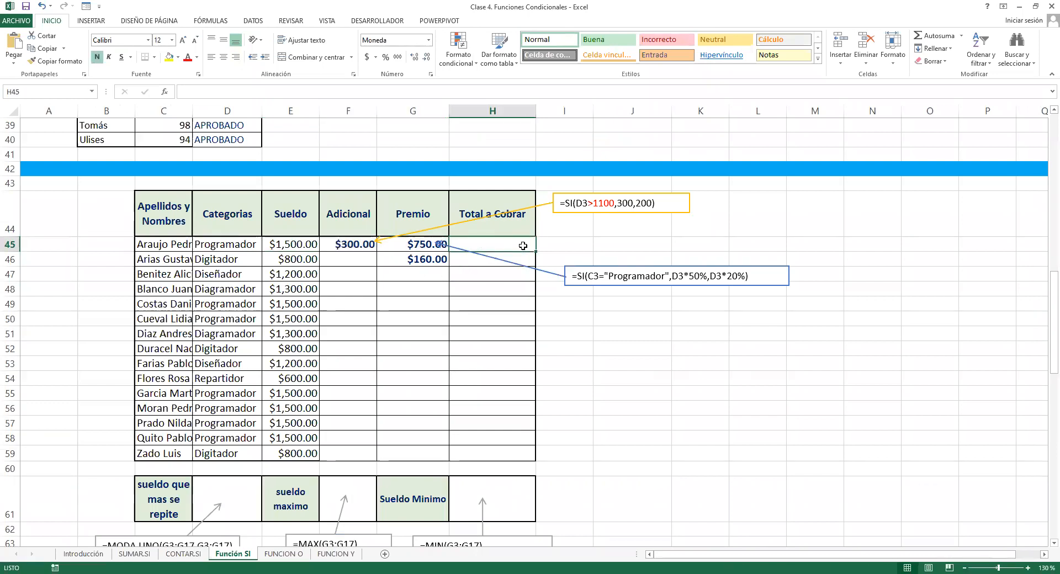
{"action": "type", "text": "=suma("}
{"action": "left_click_drag", "start_coordinate": [291, 244], "coordinate": [402, 244]}
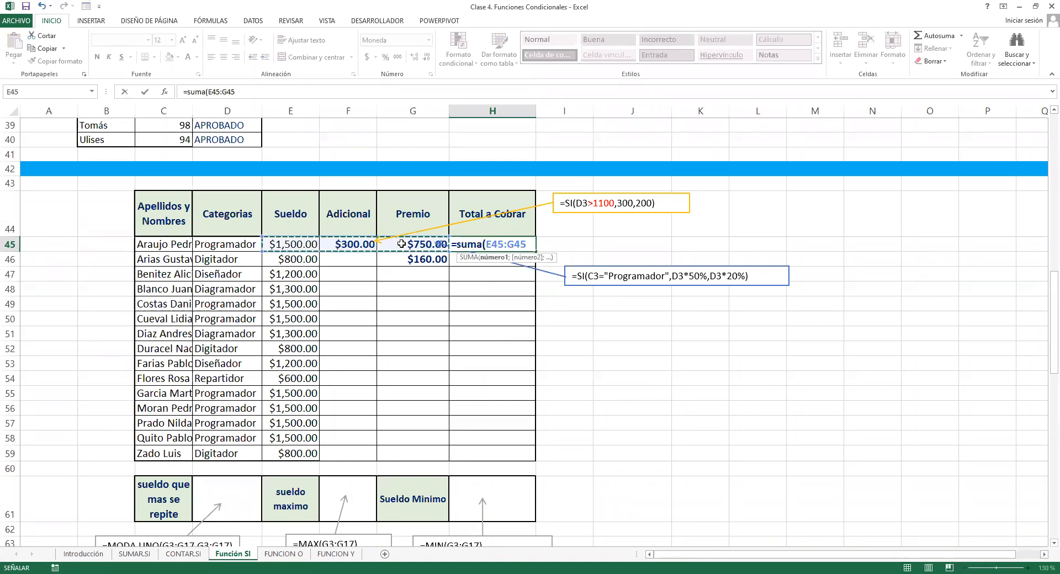
{"action": "key", "text": "Return"}
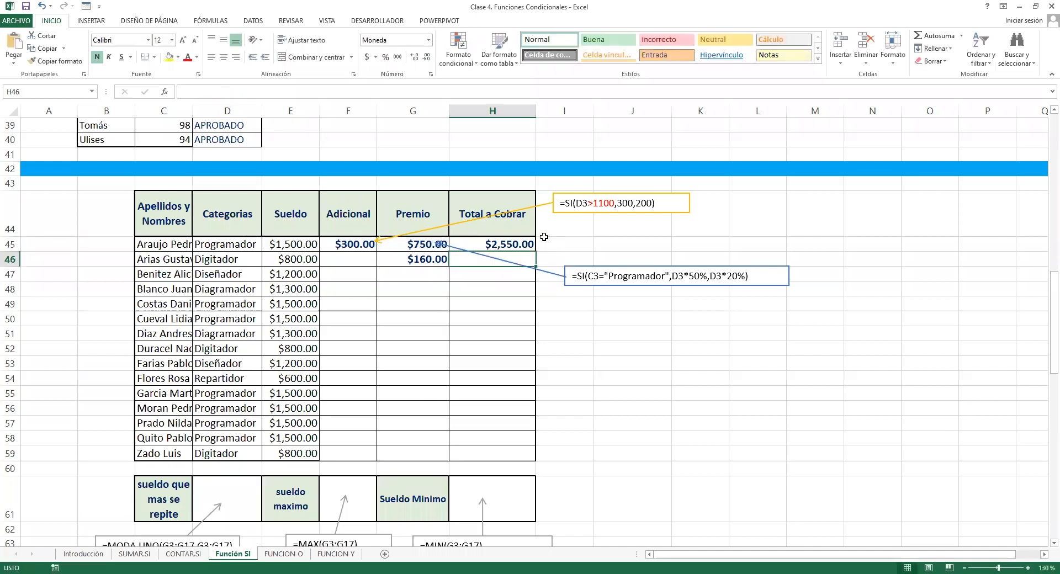